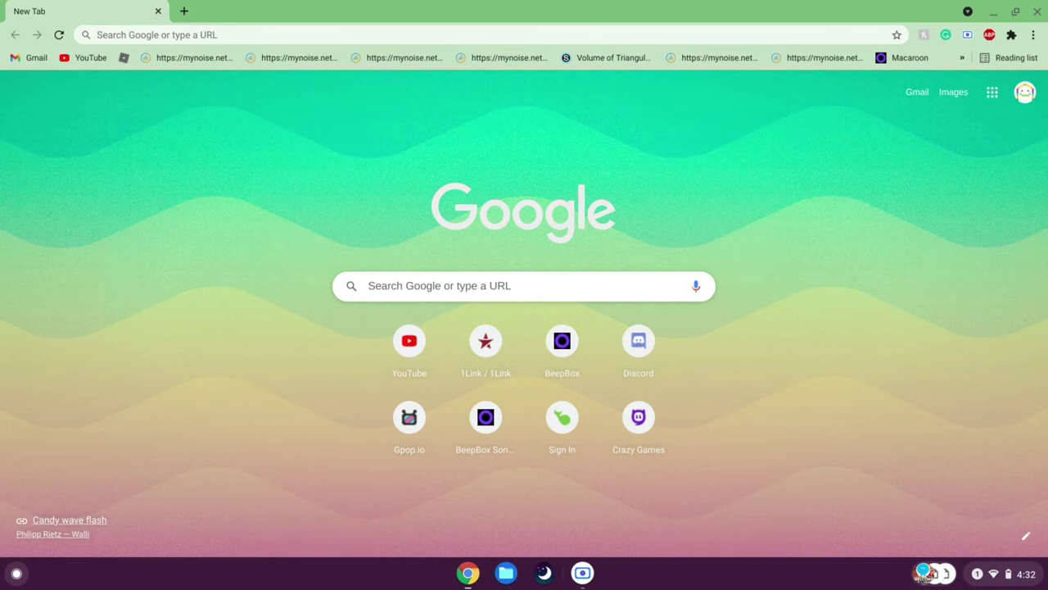
- Open BeepBox from the new tab page and bring up its list of preferences
{"action": "left_click", "coordinate": [566, 344]}
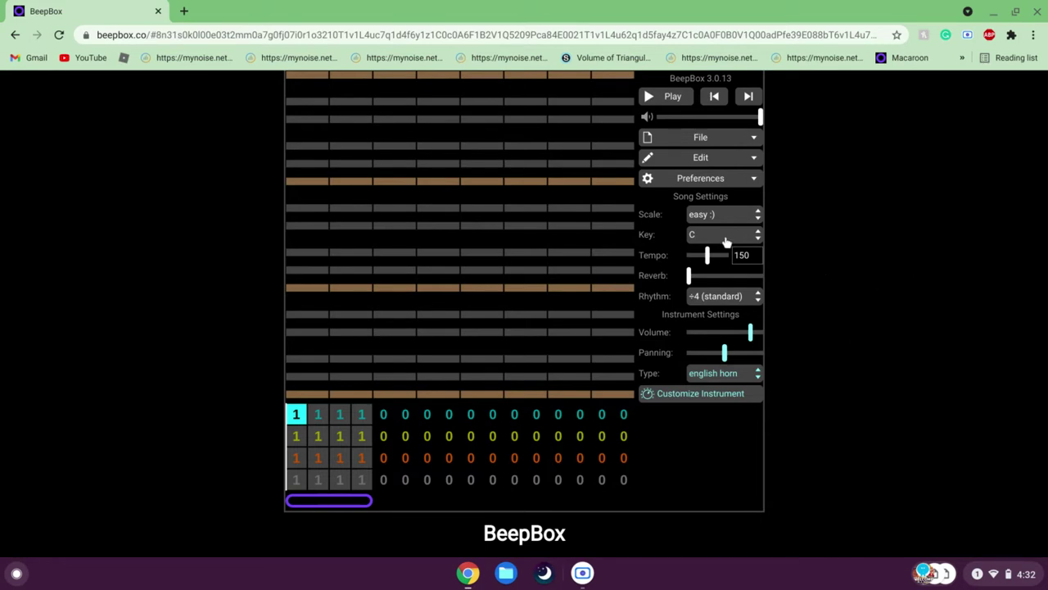
{"action": "left_click", "coordinate": [719, 184]}
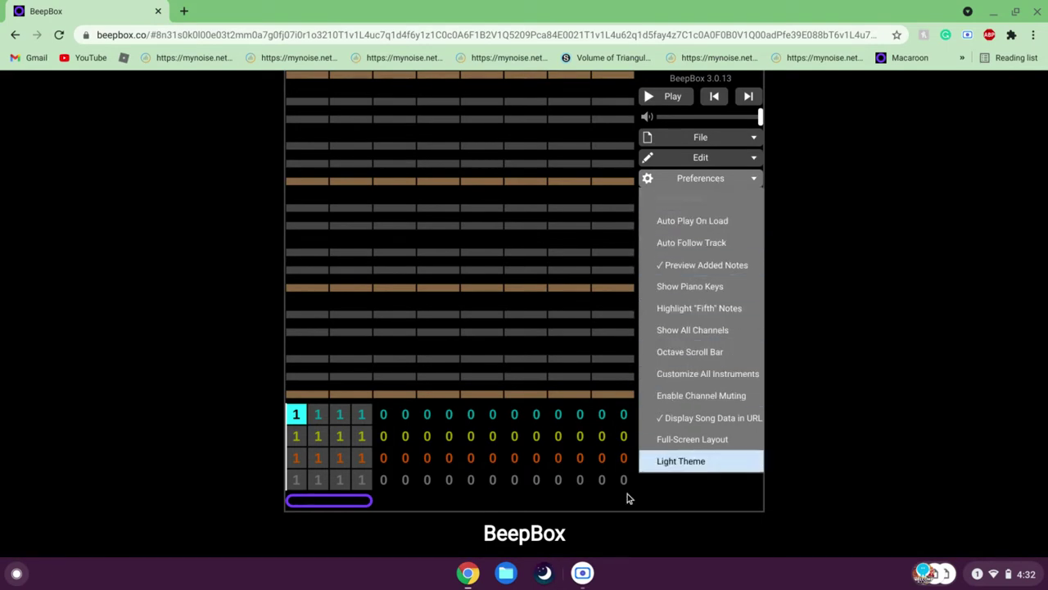
{"action": "left_click", "coordinate": [583, 572]}
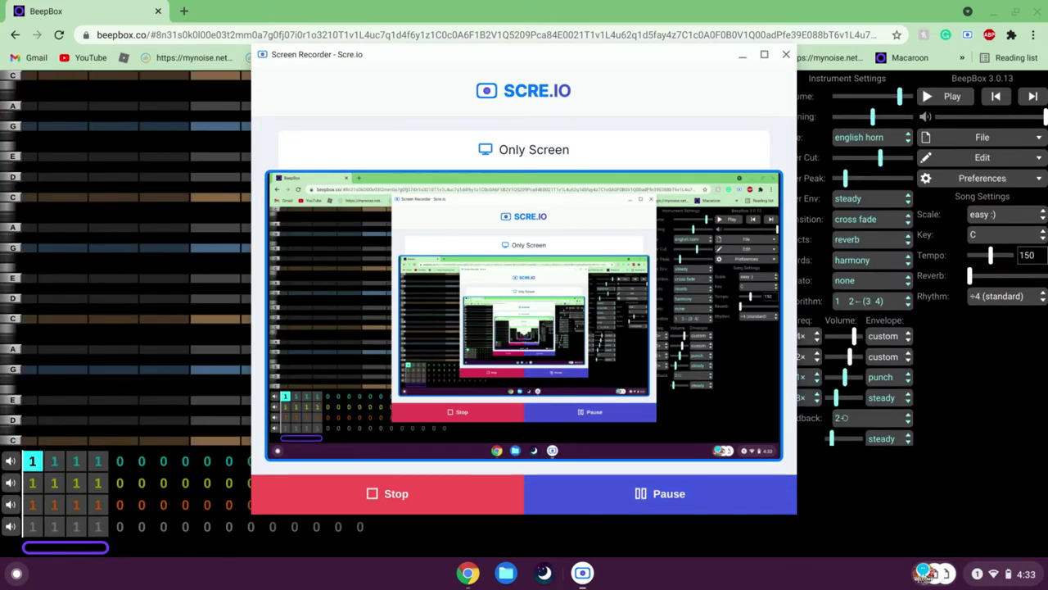
{"action": "left_click", "coordinate": [936, 484]}
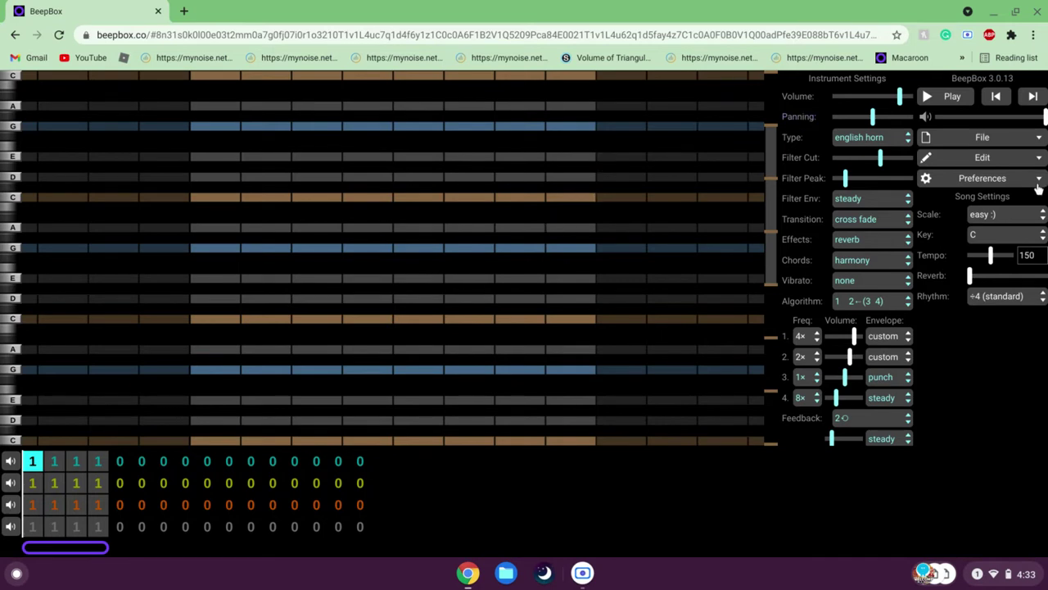
- Review the song editor's preferences, including the display, layout and theme options
{"action": "left_click", "coordinate": [952, 179]}
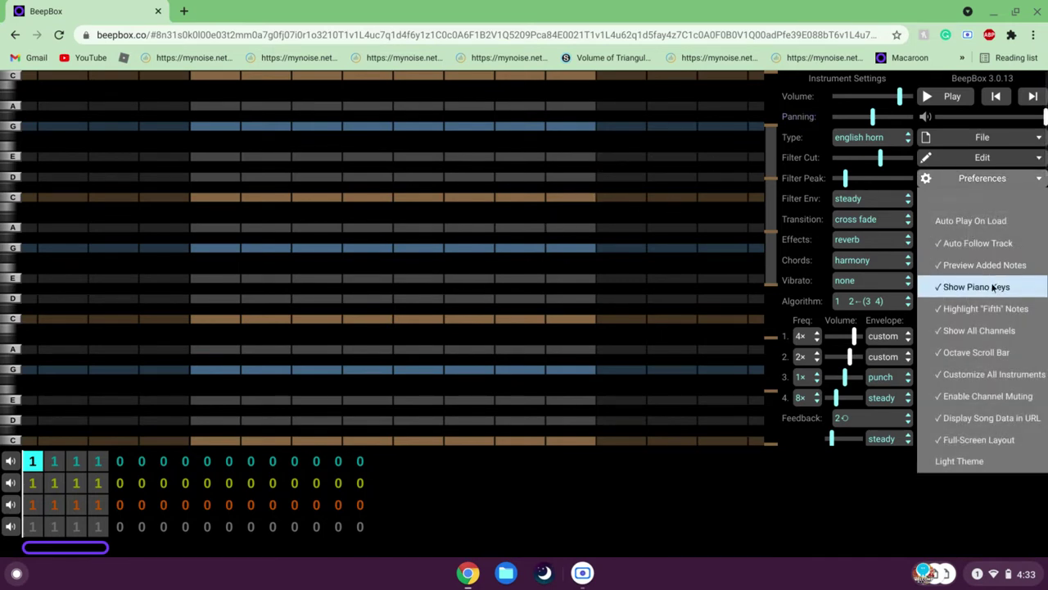
{"action": "left_click", "coordinate": [853, 490]}
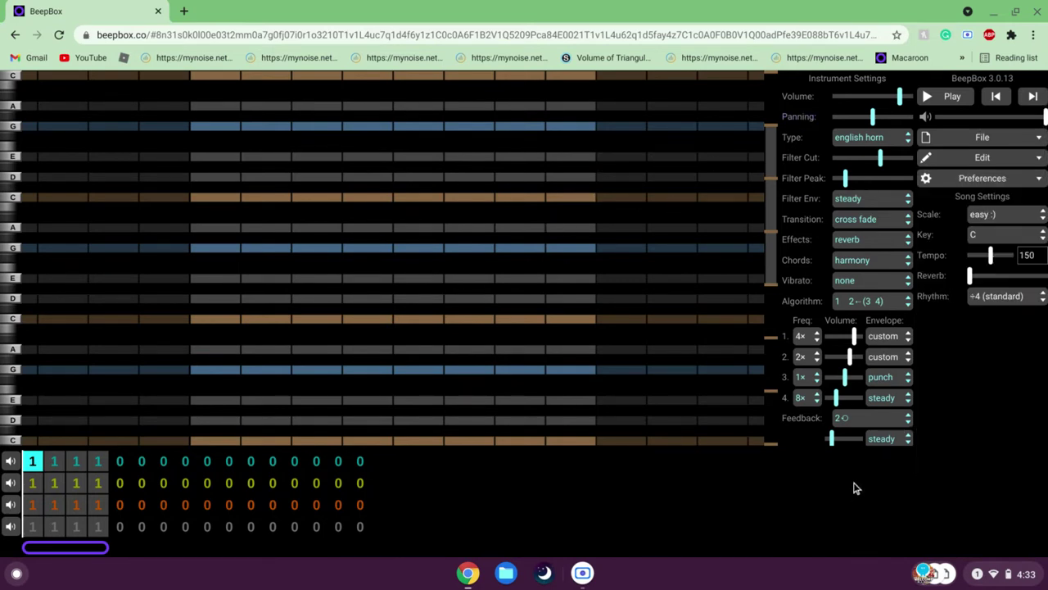
{"action": "left_click", "coordinate": [999, 178]}
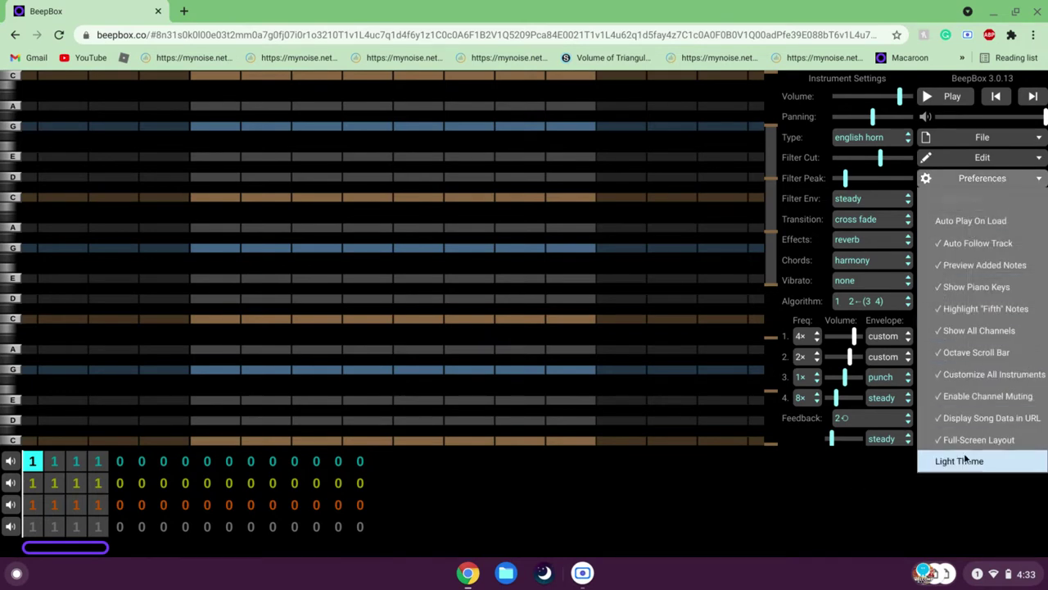
{"action": "left_click", "coordinate": [984, 223]}
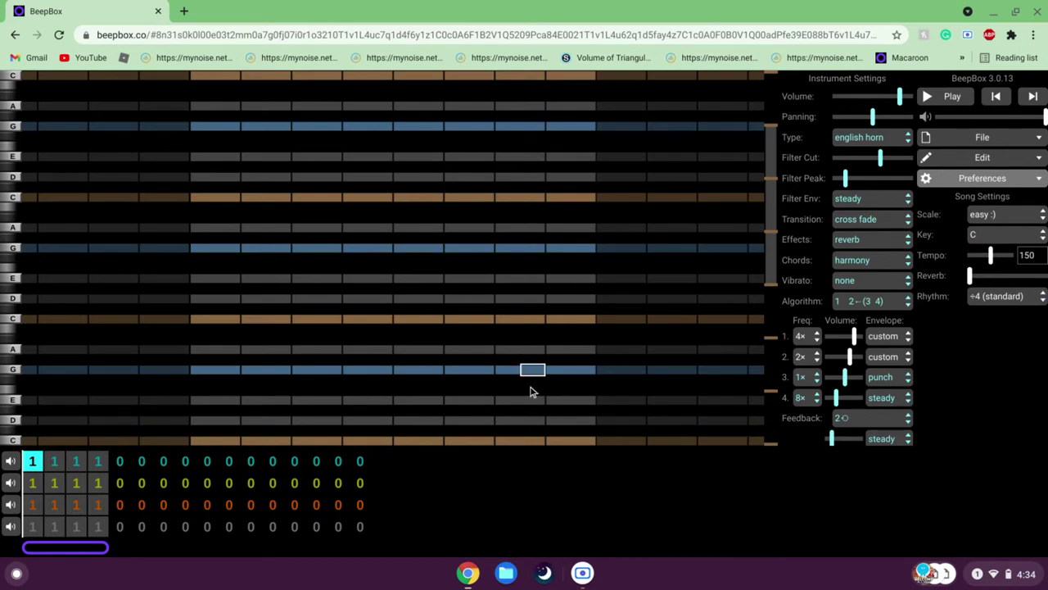
- Try to assign pattern 2 to the second bar of the first channel
{"action": "left_click", "coordinate": [54, 463]}
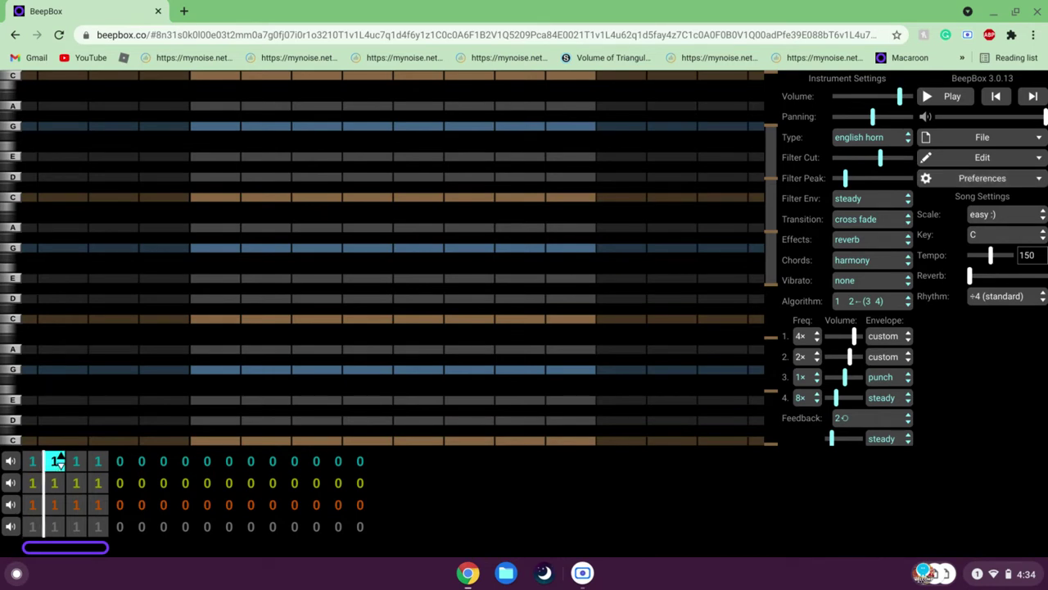
{"action": "key", "text": "2"}
{"action": "left_click", "coordinate": [62, 467]}
{"action": "key", "text": "2"}
- Select the first bar of the second channel for editing
{"action": "left_click", "coordinate": [32, 461]}
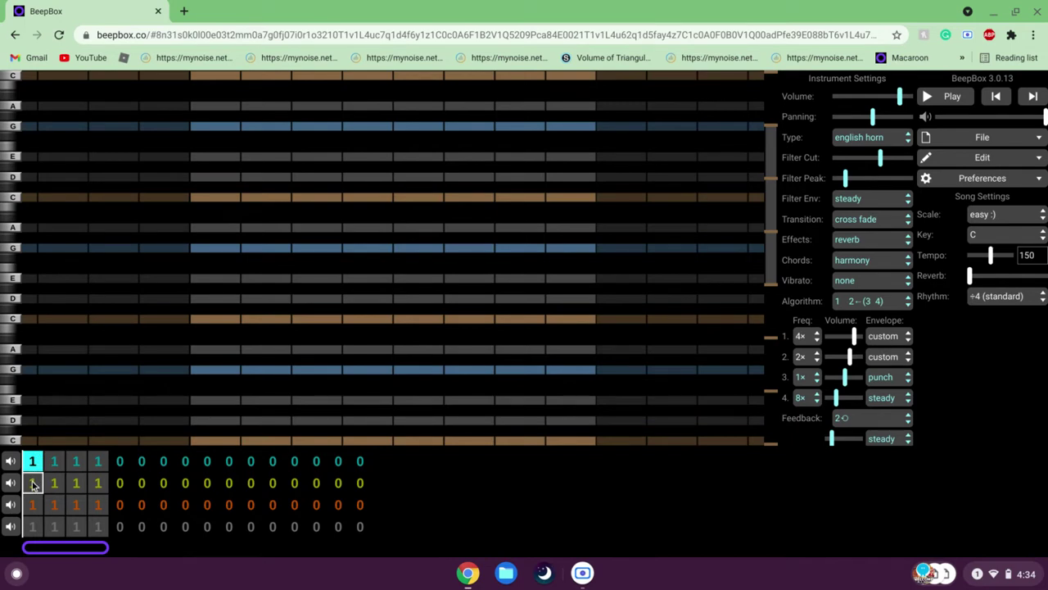
{"action": "left_click", "coordinate": [32, 483]}
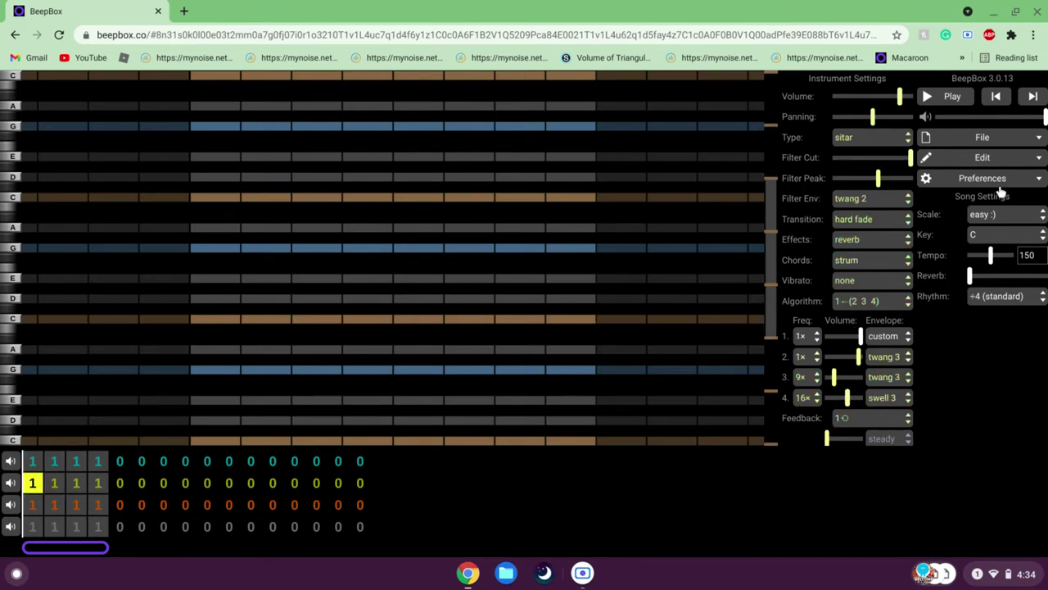
- Try the normal :), expert and easy :( scales for the song, and return the scale to easy :)
{"action": "left_click", "coordinate": [984, 215]}
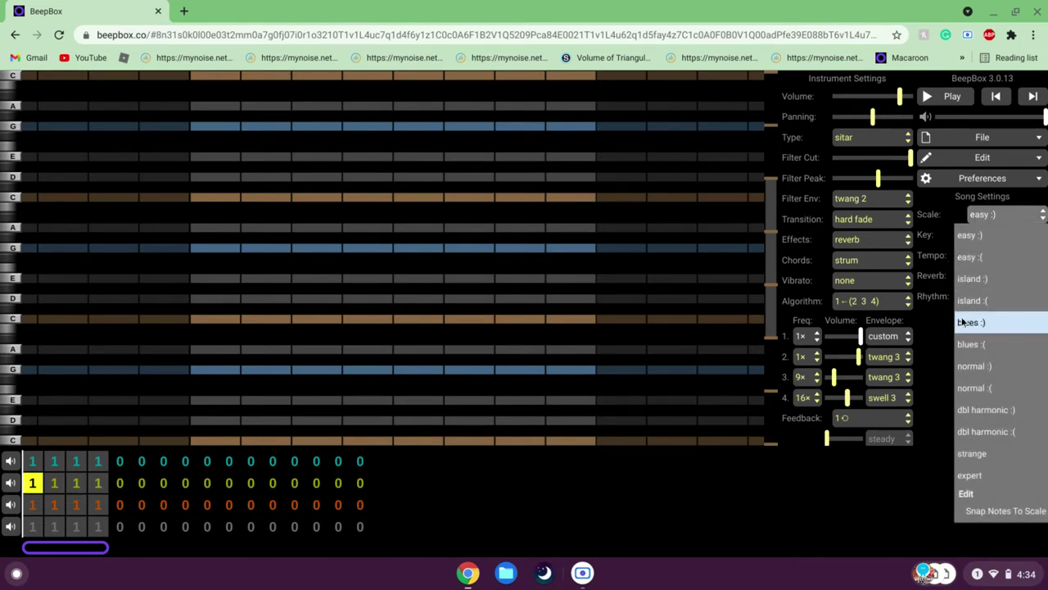
{"action": "left_click", "coordinate": [1018, 368]}
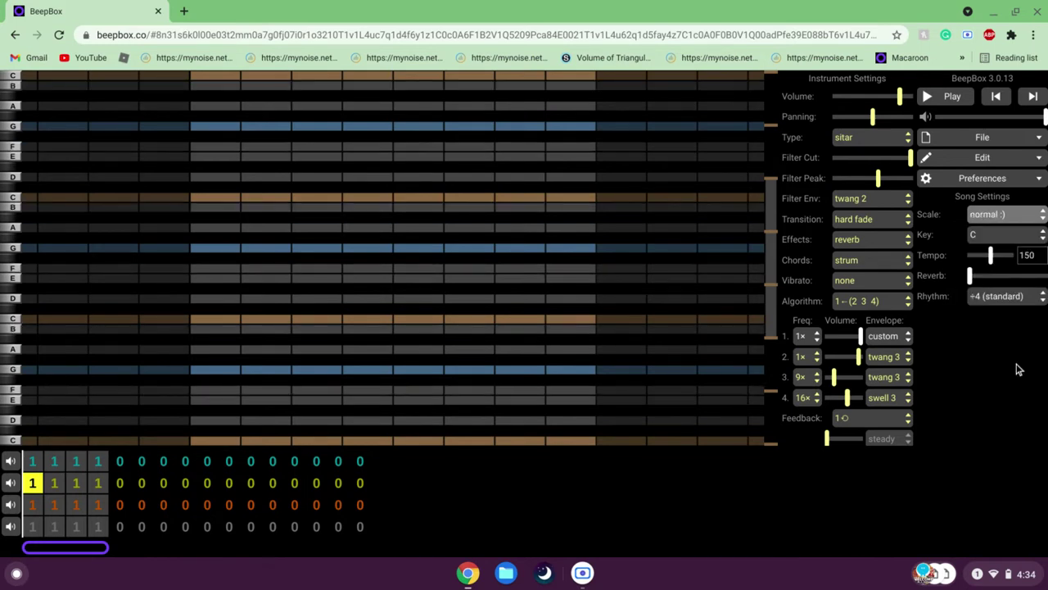
{"action": "left_click", "coordinate": [993, 218]}
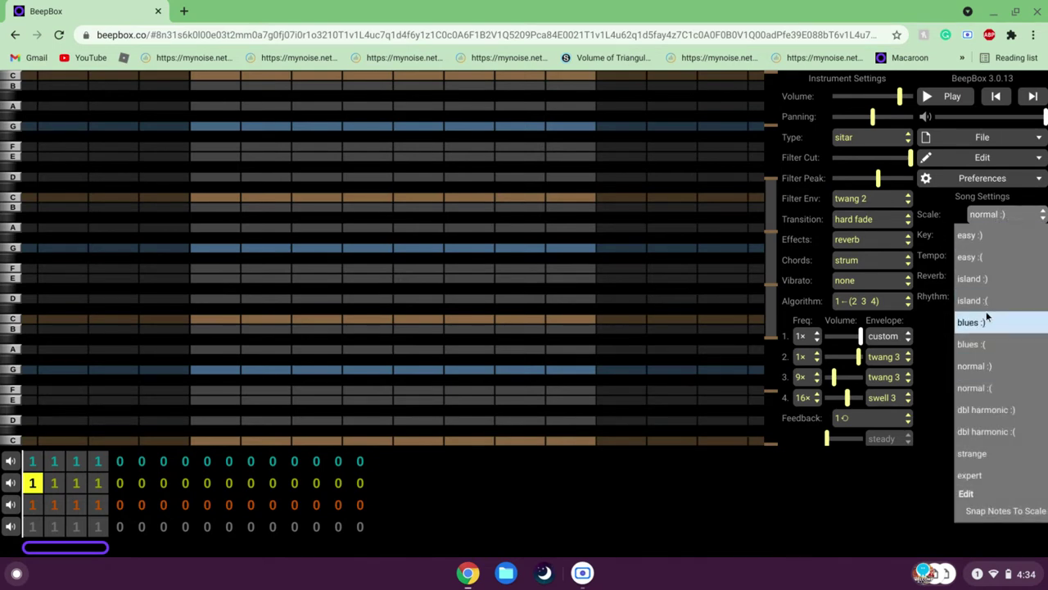
{"action": "left_click", "coordinate": [980, 475]}
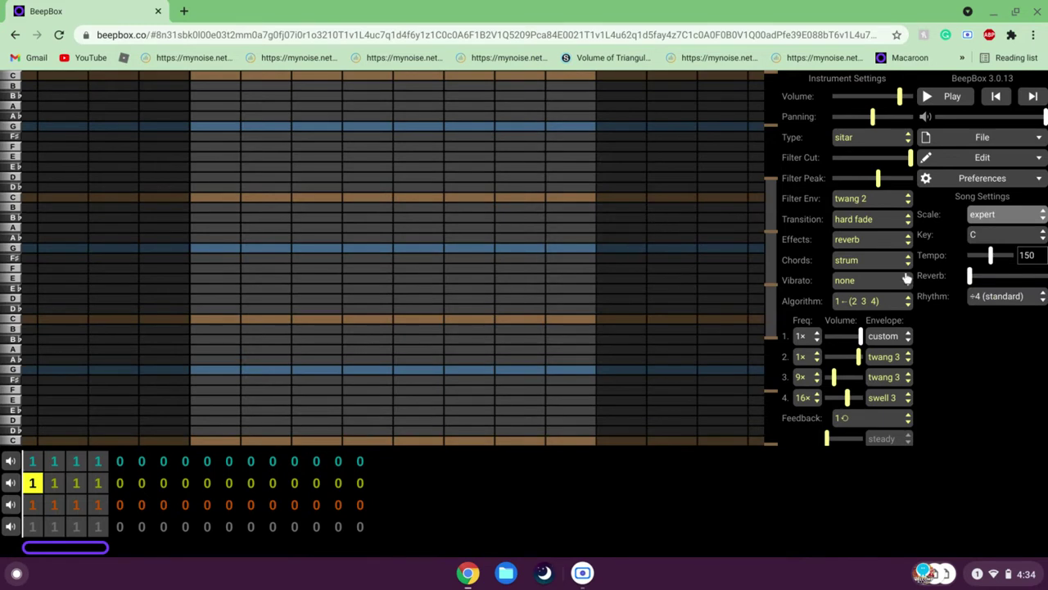
{"action": "left_click", "coordinate": [1024, 221]}
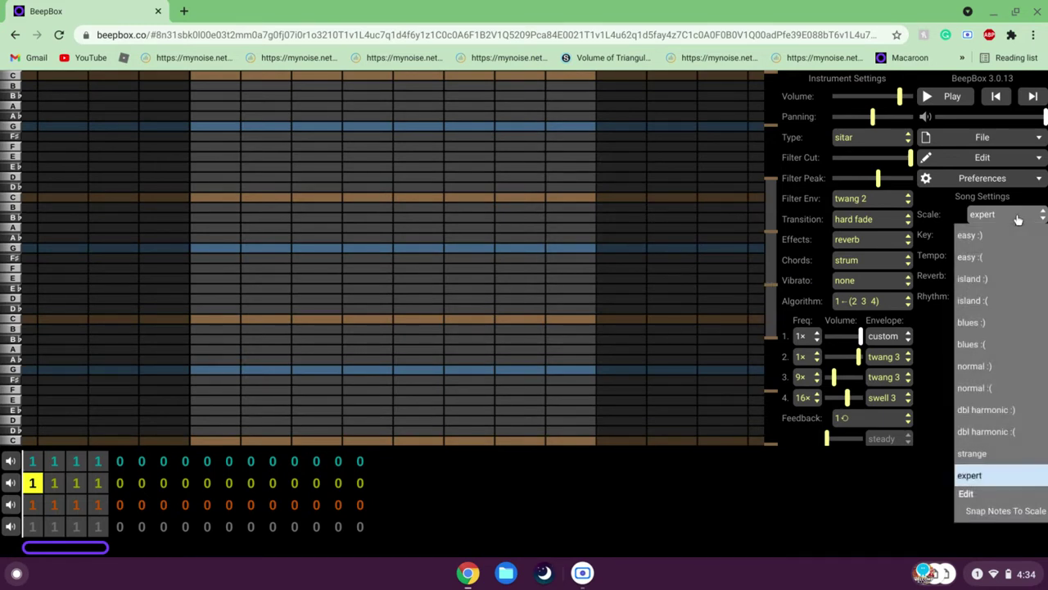
{"action": "left_click", "coordinate": [1001, 258]}
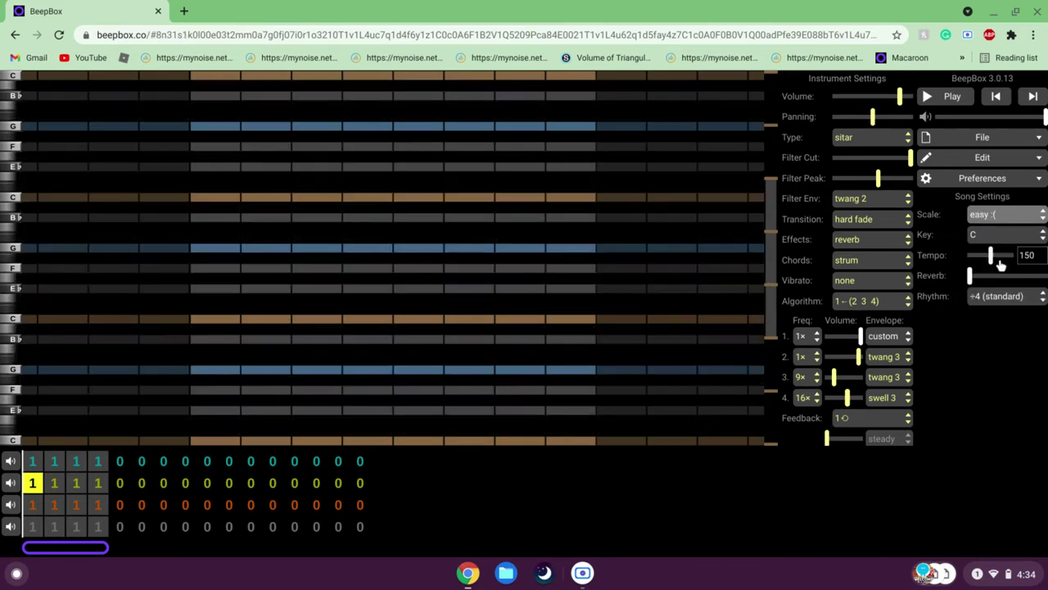
{"action": "left_click", "coordinate": [988, 218]}
{"action": "left_click", "coordinate": [983, 234]}
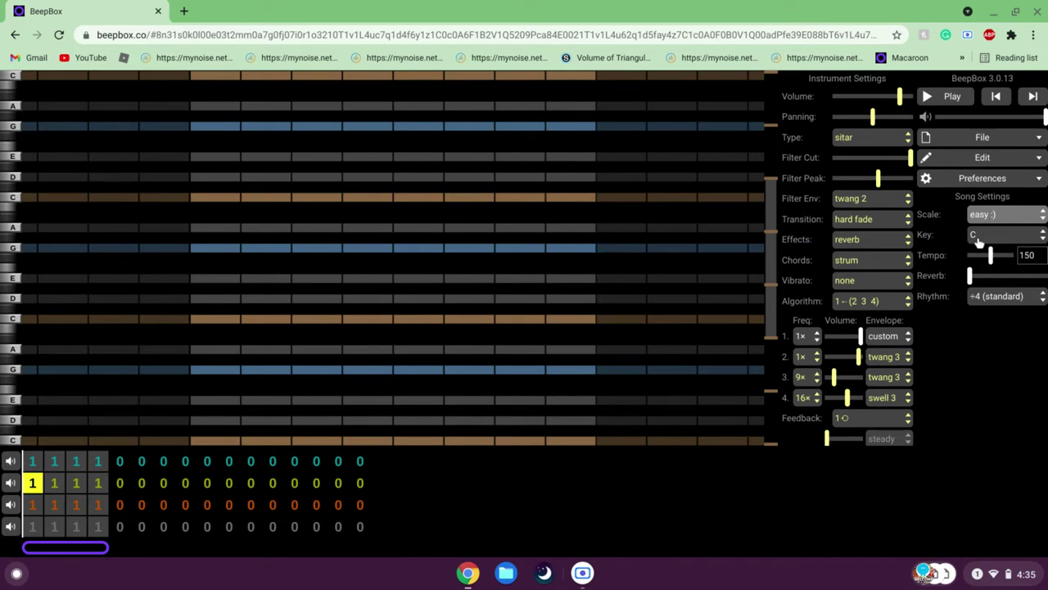
- Review the song's available keys and rhythm divisions, keeping the rhythm at ÷4 (standard)
{"action": "left_click", "coordinate": [978, 239]}
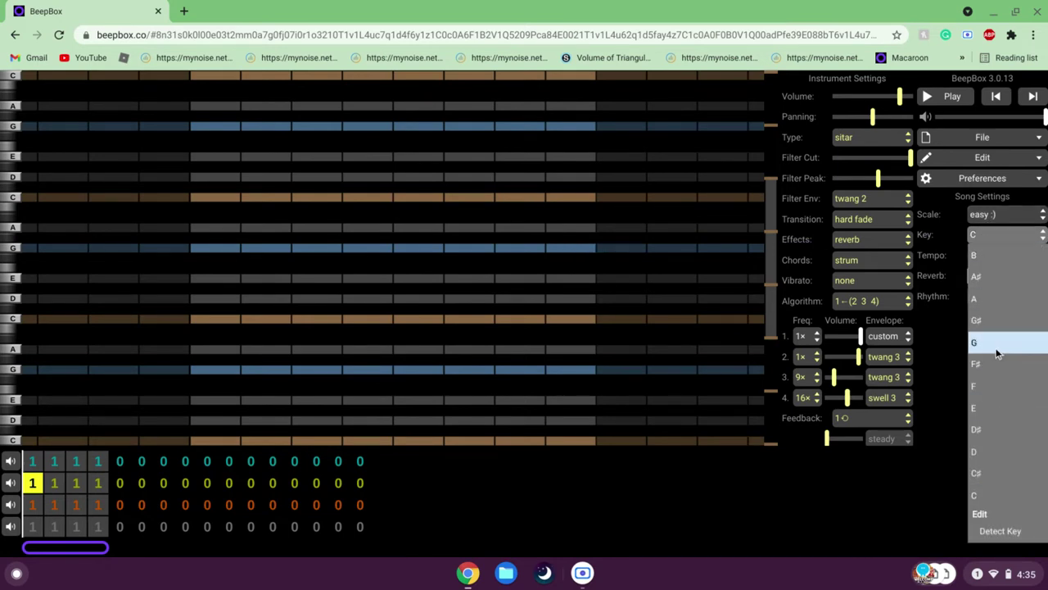
{"action": "left_click", "coordinate": [940, 331]}
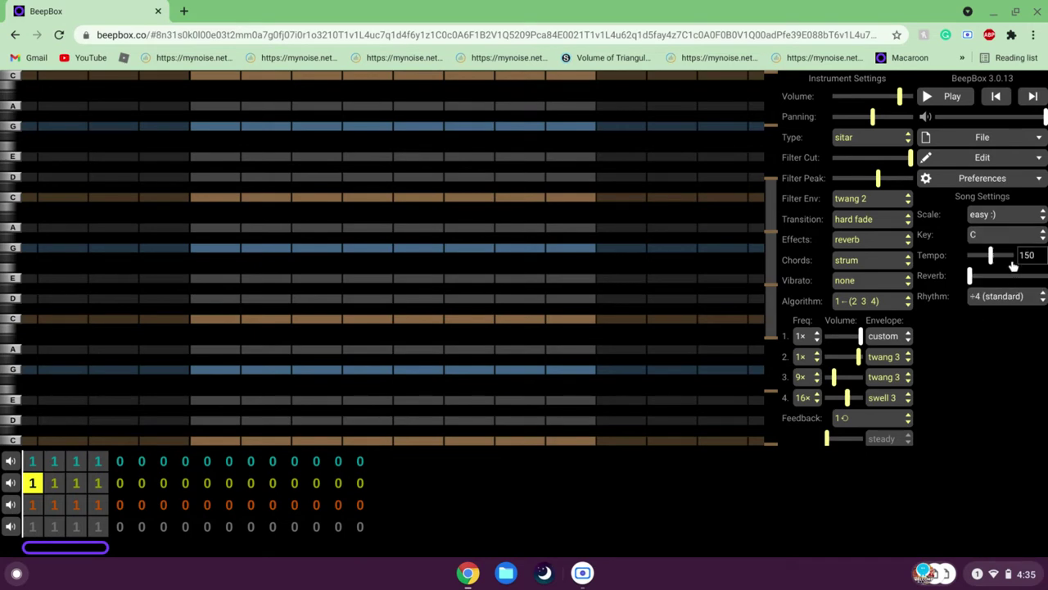
{"action": "left_click", "coordinate": [986, 301]}
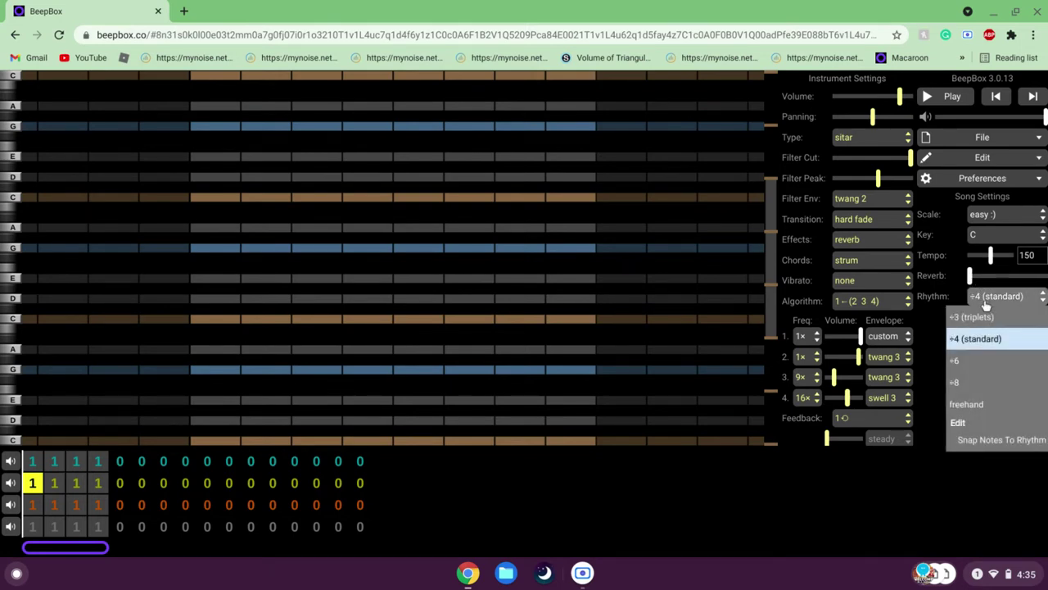
{"action": "left_click", "coordinate": [971, 339]}
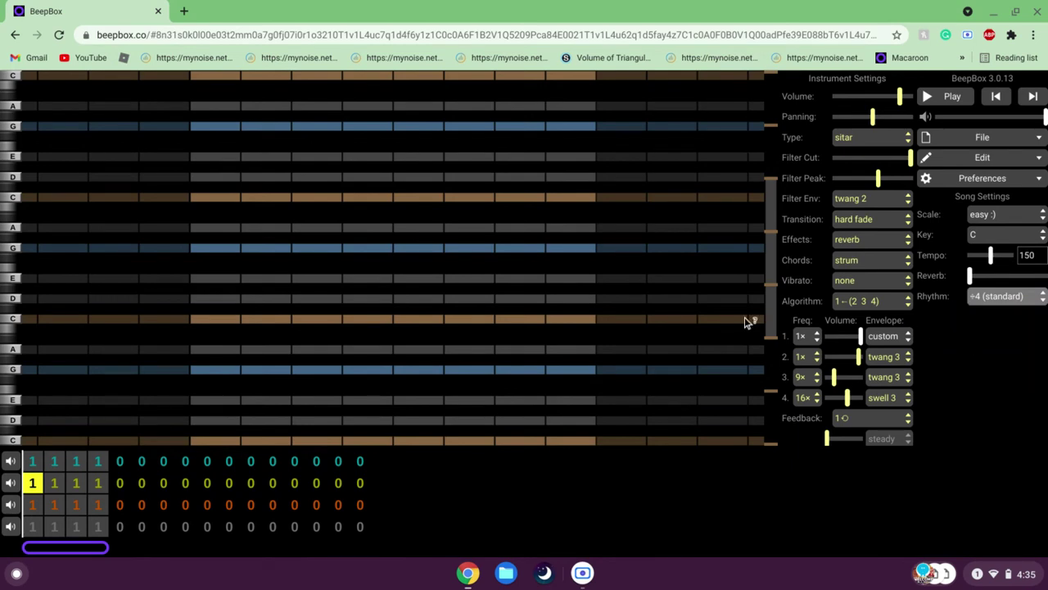
- Fill the first beat with four quarter-beat notes on the C row one octave above the lowest C
{"action": "left_click", "coordinate": [202, 321]}
{"action": "left_click_drag", "start_coordinate": [210, 327], "coordinate": [203, 325]}
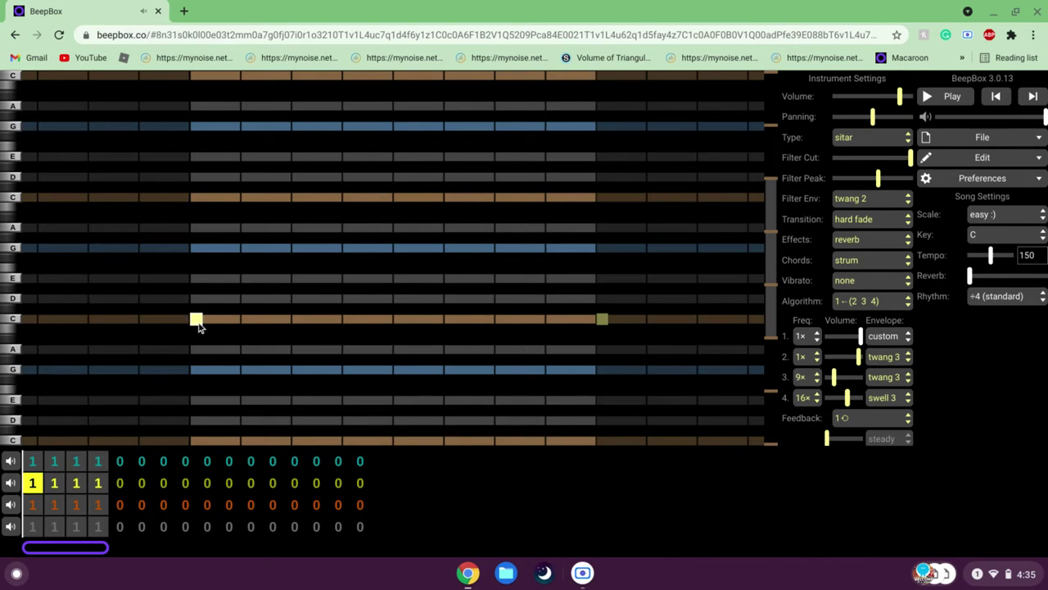
{"action": "left_click", "coordinate": [211, 324]}
{"action": "left_click_drag", "start_coordinate": [211, 323], "coordinate": [237, 319]}
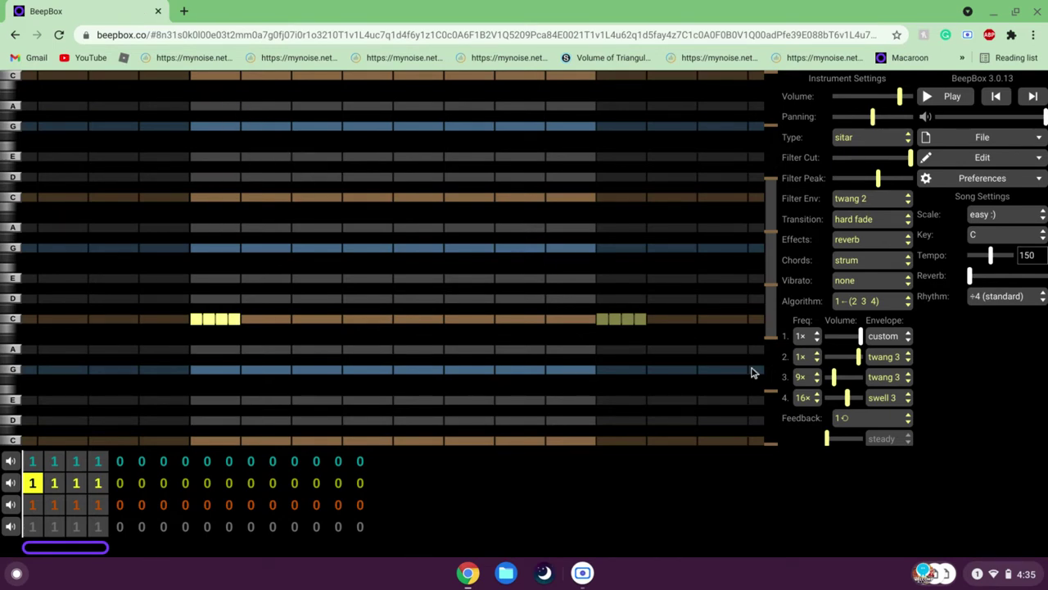
- Set the rhythm to ÷3 (triplets) and clear the four C notes from the first beat
{"action": "left_click", "coordinate": [1023, 298]}
{"action": "left_click", "coordinate": [991, 316]}
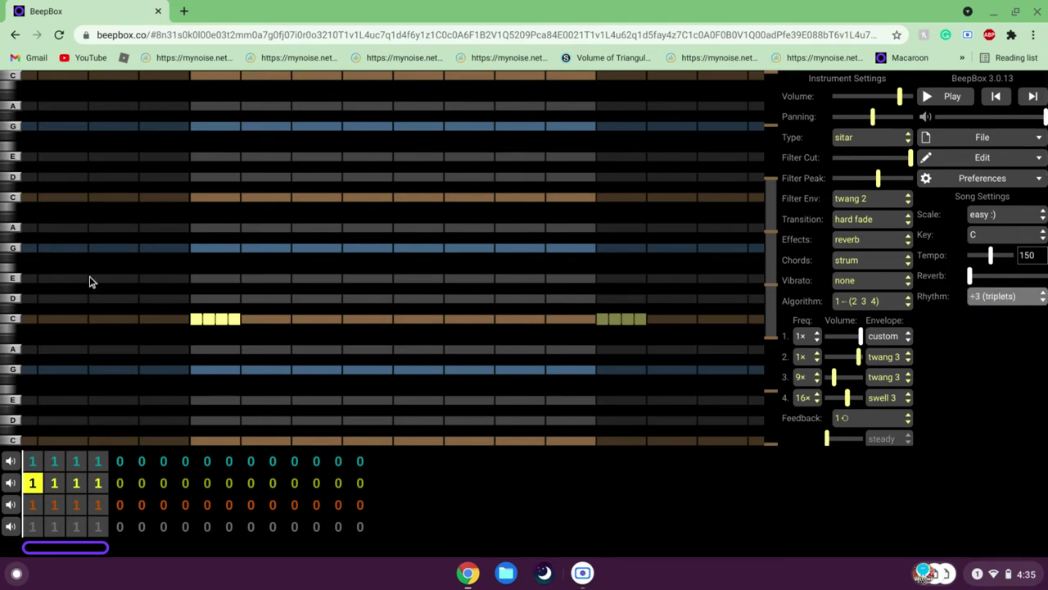
{"action": "left_click", "coordinate": [222, 324]}
{"action": "left_click", "coordinate": [234, 320]}
{"action": "left_click", "coordinate": [221, 319]}
{"action": "left_click", "coordinate": [209, 320]}
{"action": "left_click", "coordinate": [199, 319]}
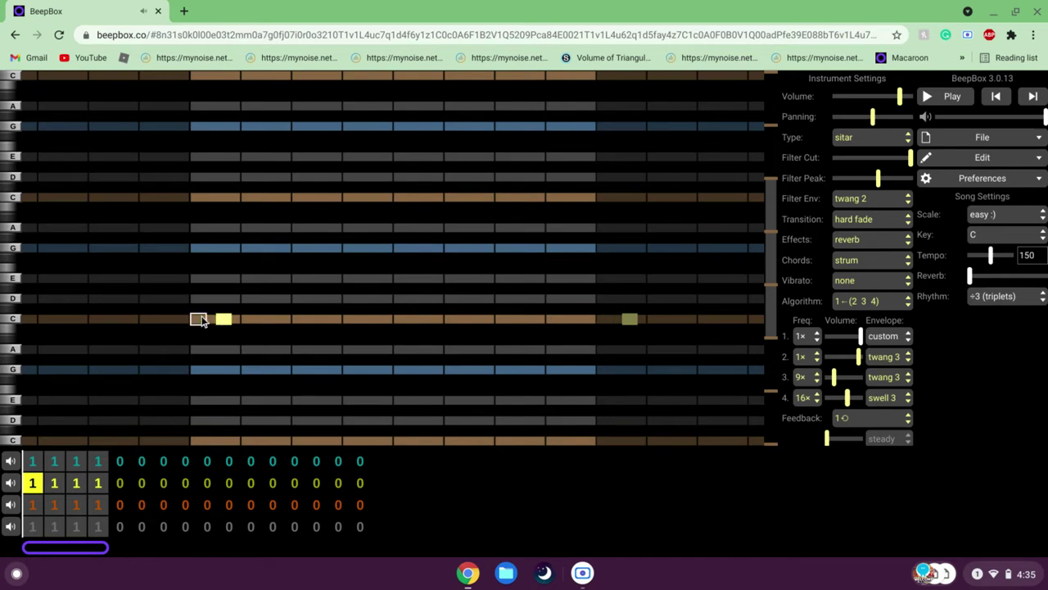
{"action": "left_click", "coordinate": [230, 322]}
- Place three triplet notes side by side on the same C row to fill the first beat
{"action": "left_click", "coordinate": [198, 319]}
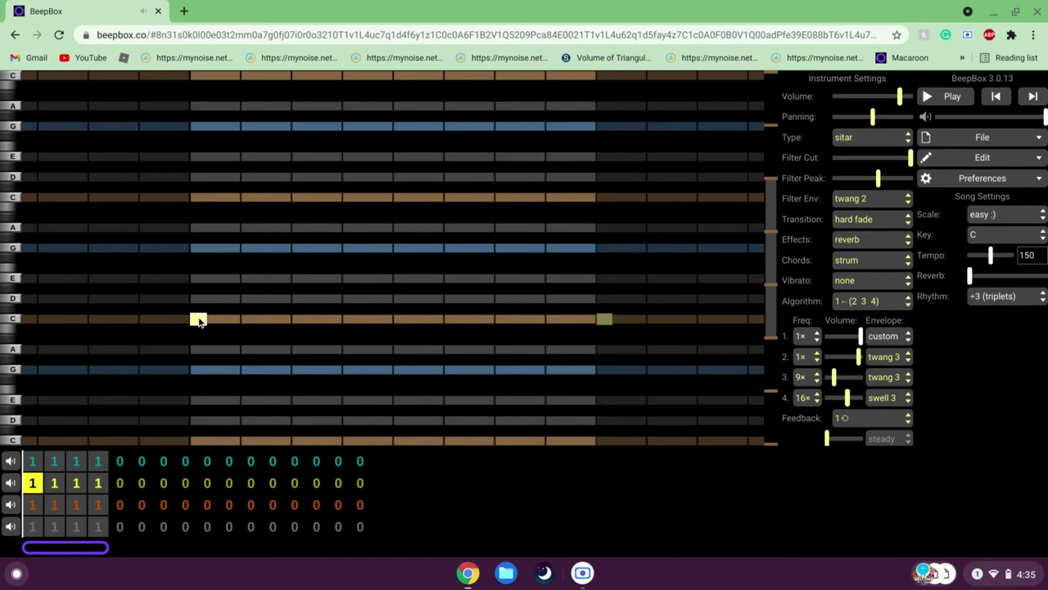
{"action": "left_click", "coordinate": [218, 321]}
{"action": "left_click", "coordinate": [232, 319]}
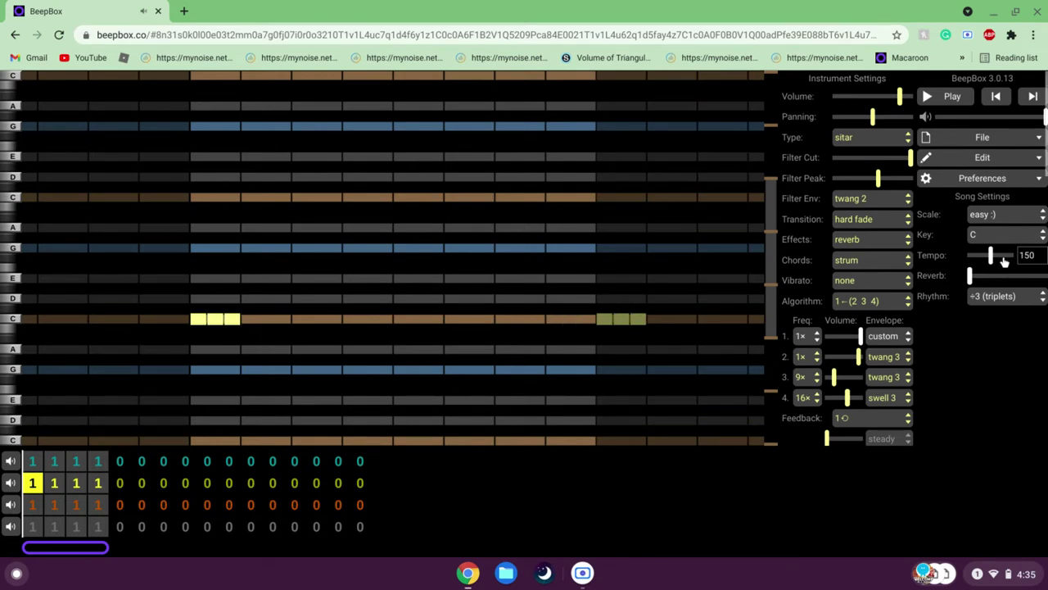
- Set the rhythm to ÷6 and remove the triplet notes from the first beat
{"action": "left_click", "coordinate": [993, 298]}
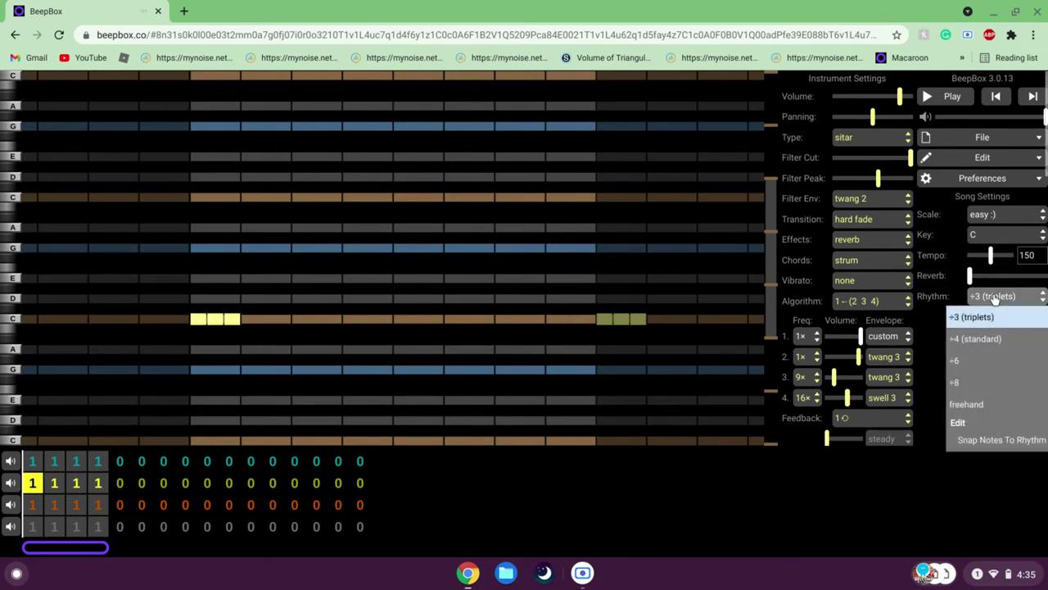
{"action": "left_click", "coordinate": [955, 361]}
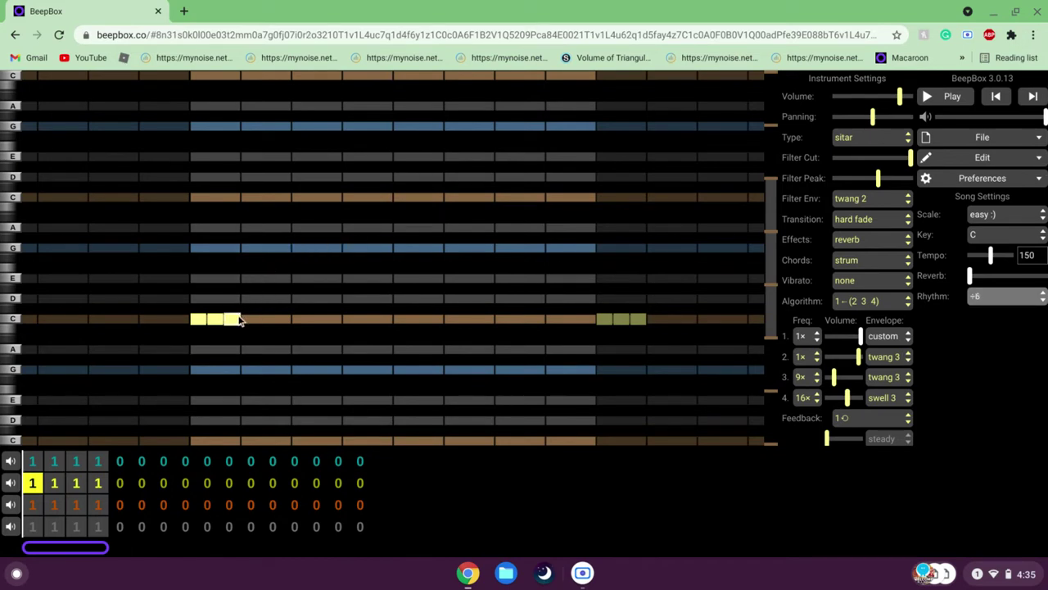
{"action": "left_click_drag", "start_coordinate": [240, 319], "coordinate": [227, 319]}
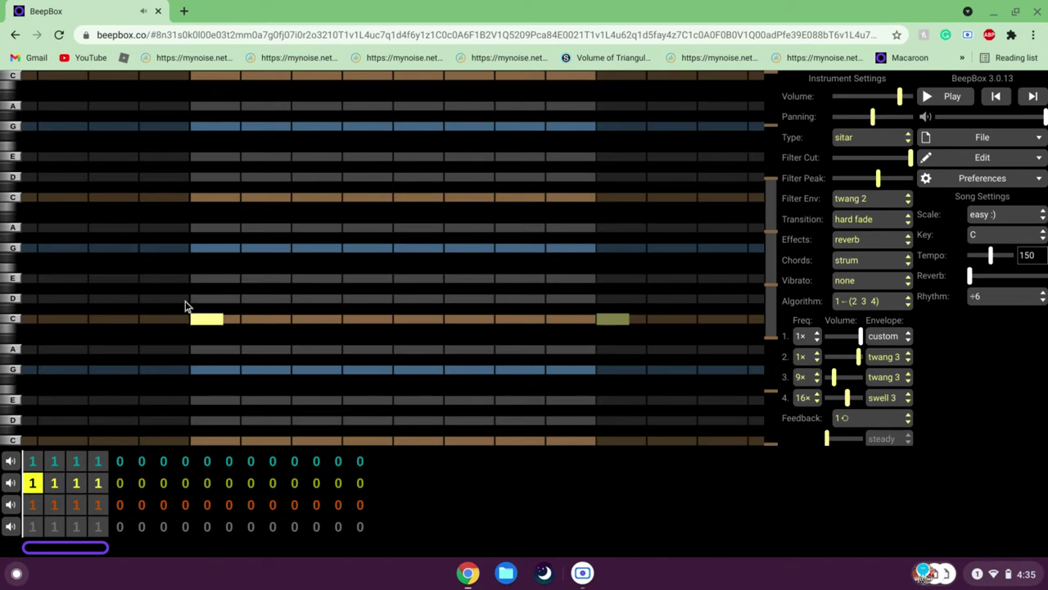
{"action": "left_click", "coordinate": [200, 321]}
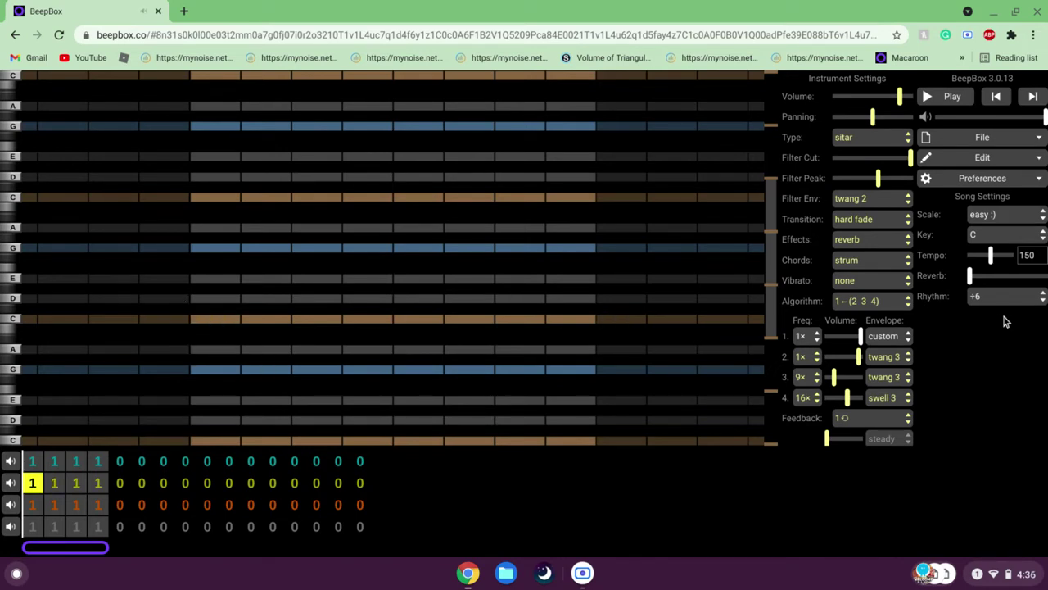
- Set the rhythm to freehand and place an extremely short C note at the very start of the bar
{"action": "left_click", "coordinate": [1007, 297]}
{"action": "left_click", "coordinate": [953, 410]}
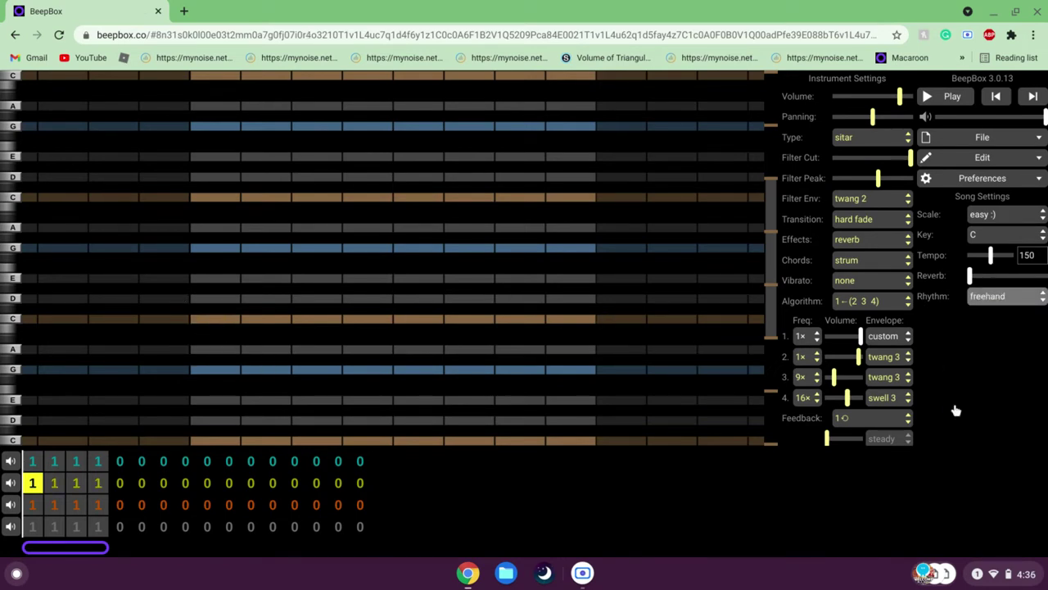
{"action": "mouse_move", "coordinate": [205, 321]}
{"action": "left_mouse_down"}
{"action": "mouse_move", "coordinate": [284, 334]}
{"action": "mouse_move", "coordinate": [192, 329]}
{"action": "left_mouse_up"}
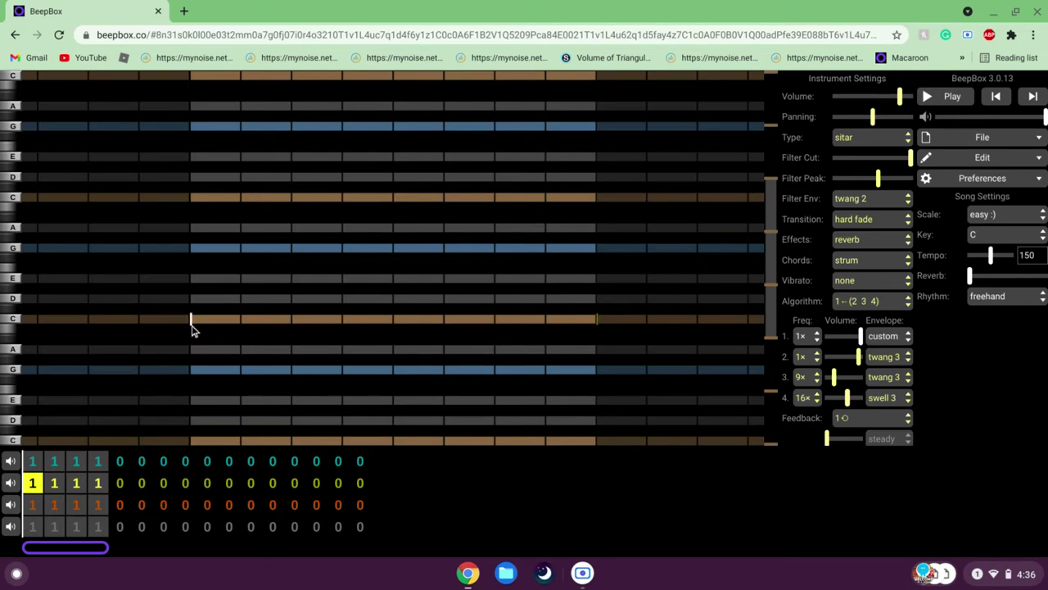
- Play and pause the pattern repeatedly to hear the extremely short freehand notes
{"action": "key", "text": "space"}
{"action": "key", "text": "space"}
{"action": "key", "text": "space"}
{"action": "key", "text": "space"}
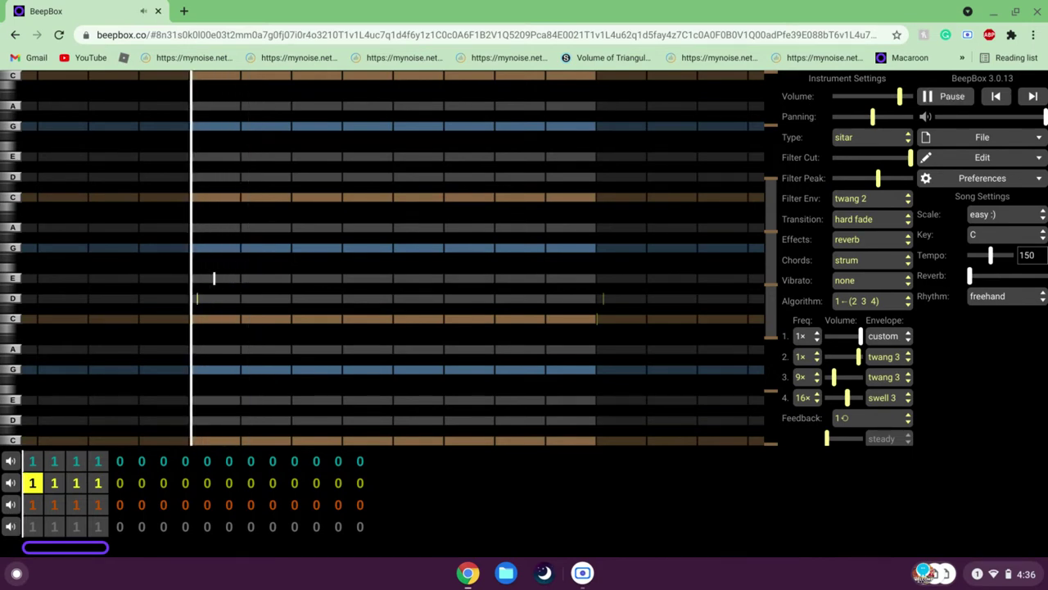
- Stop playback, set the rhythm to ÷4 (standard), and clear the remaining notes from the first bar
{"action": "key", "text": "space"}
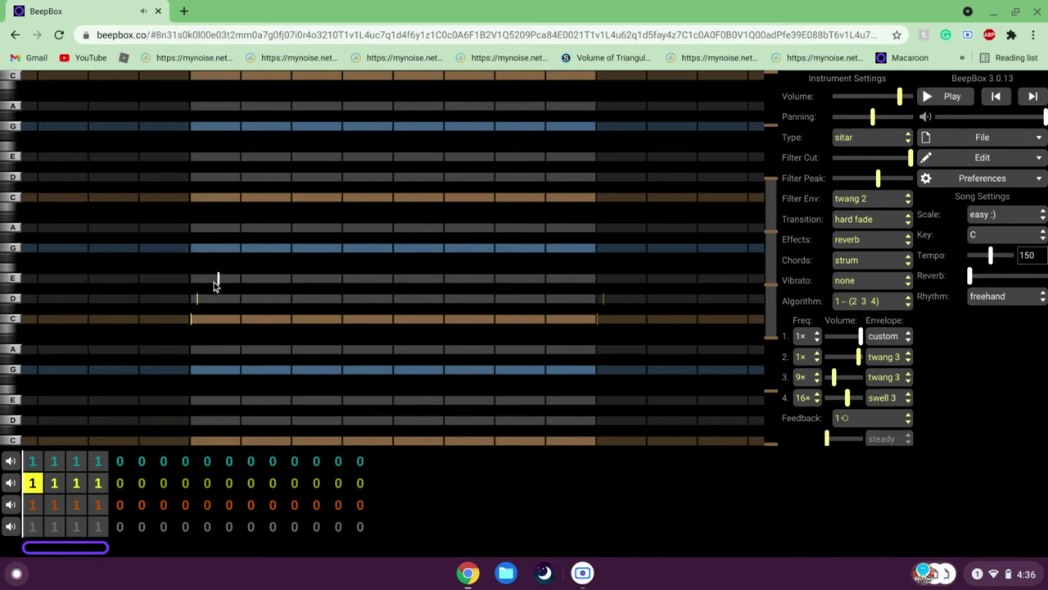
{"action": "left_click", "coordinate": [989, 303]}
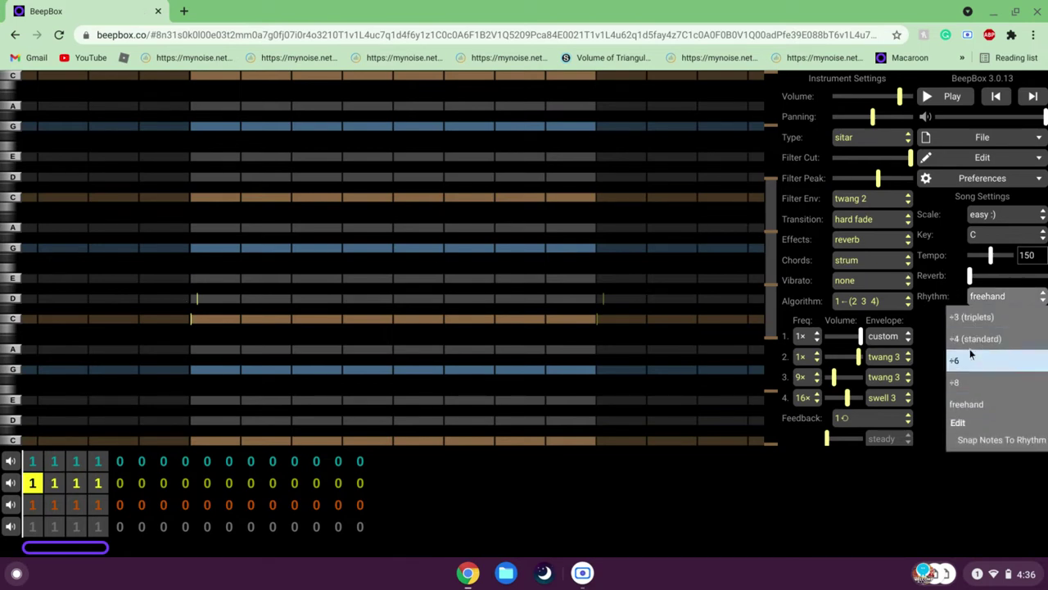
{"action": "left_click", "coordinate": [974, 338]}
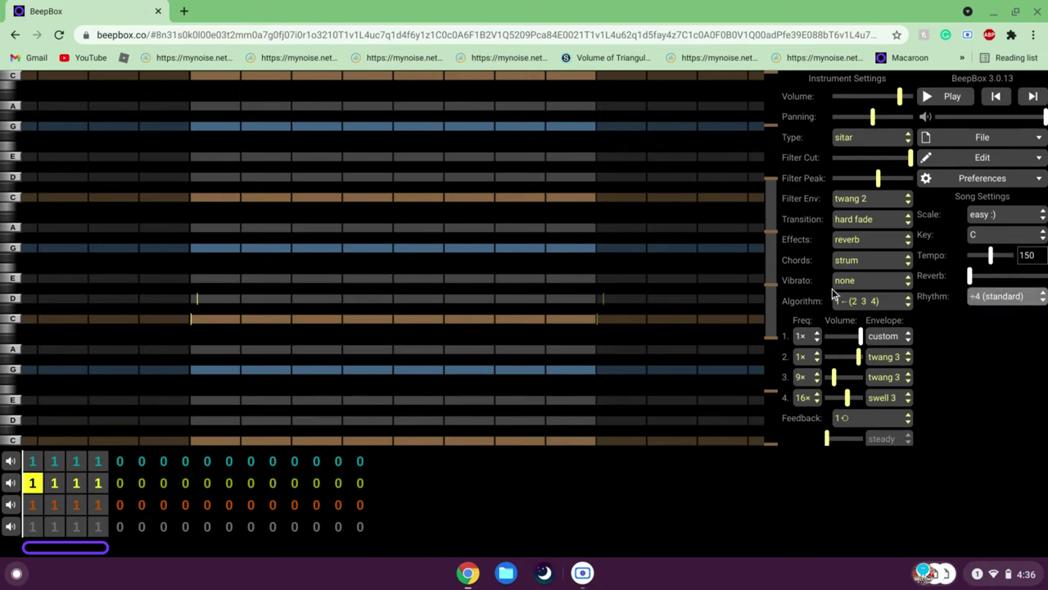
{"action": "left_click", "coordinate": [190, 319]}
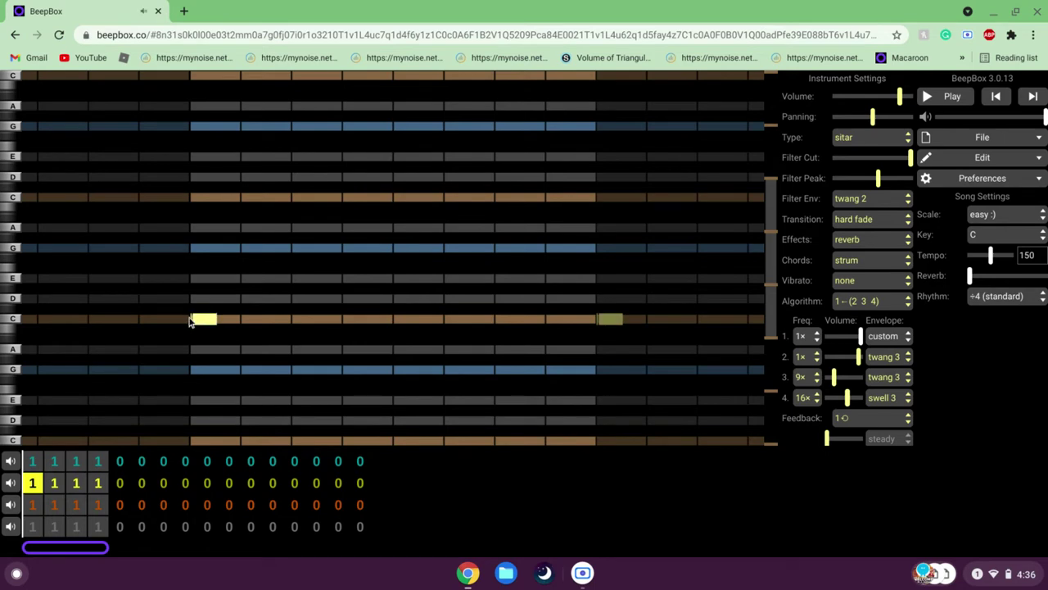
{"action": "left_click", "coordinate": [198, 321]}
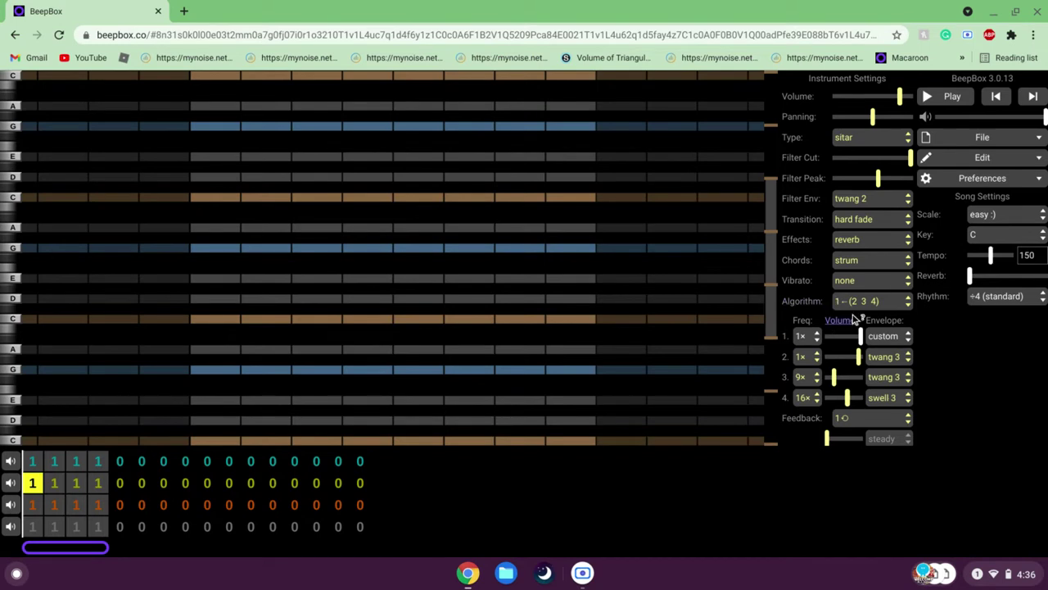
- Change the beats per bar to 12, splicing beats at the end of bars
{"action": "left_click", "coordinate": [1010, 161]}
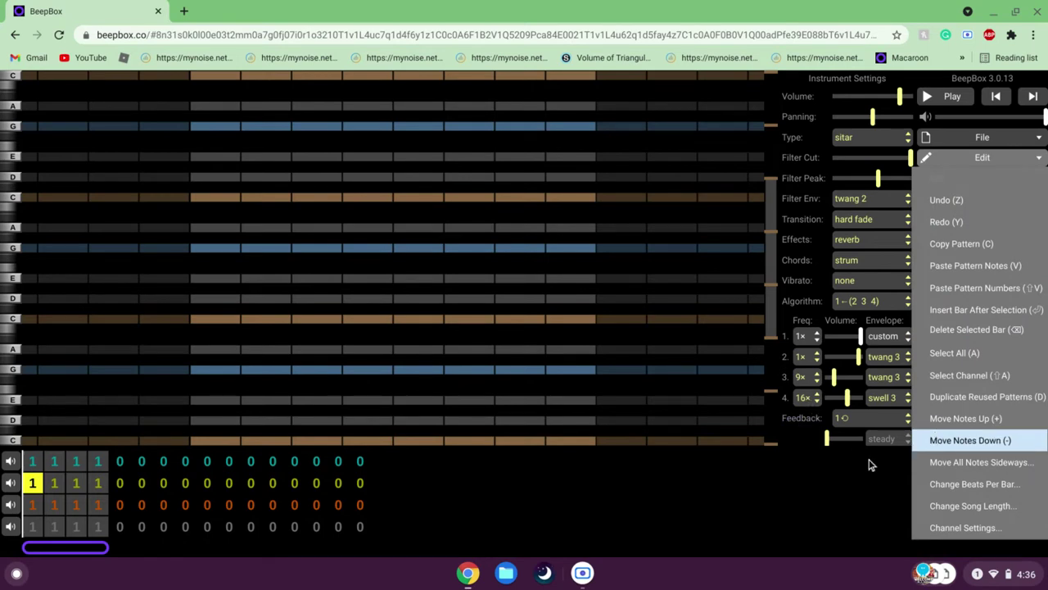
{"action": "left_click", "coordinate": [939, 490]}
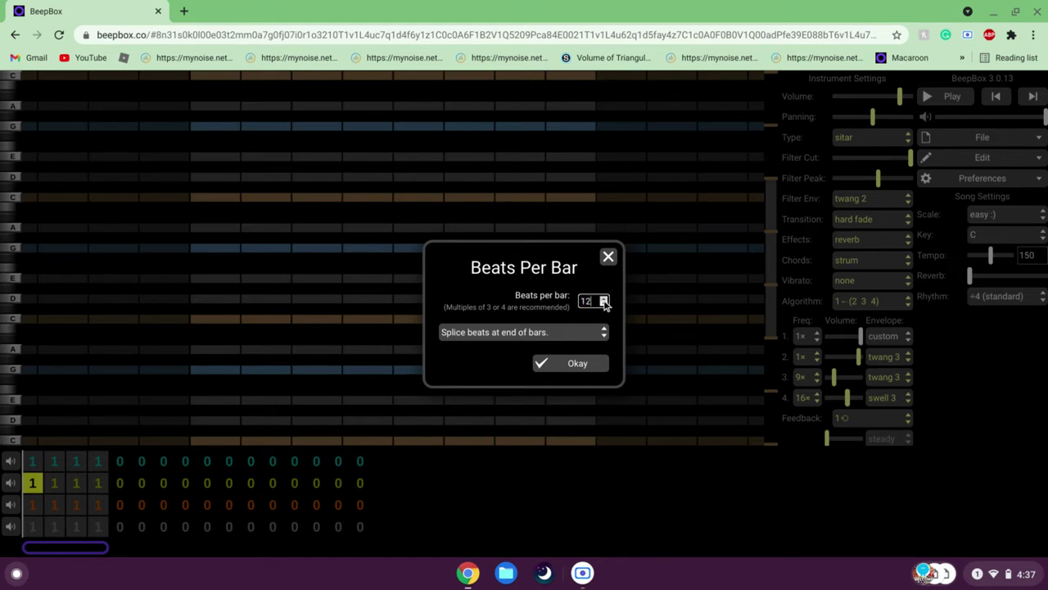
{"action": "left_click", "coordinate": [562, 368]}
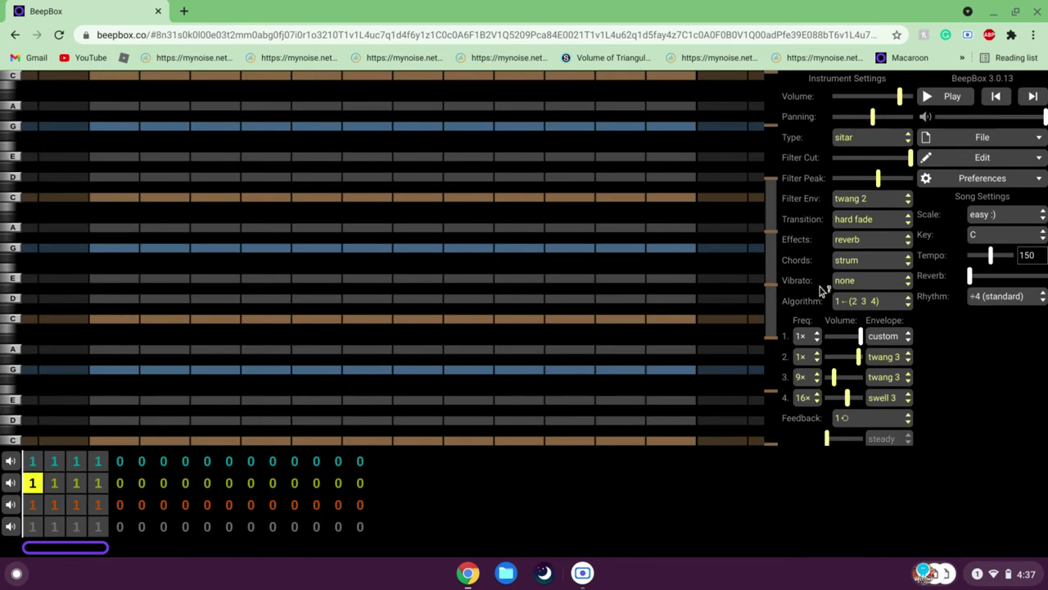
- Set the beats per bar back to 8, splicing beats at the end of bars
{"action": "left_click", "coordinate": [1030, 156]}
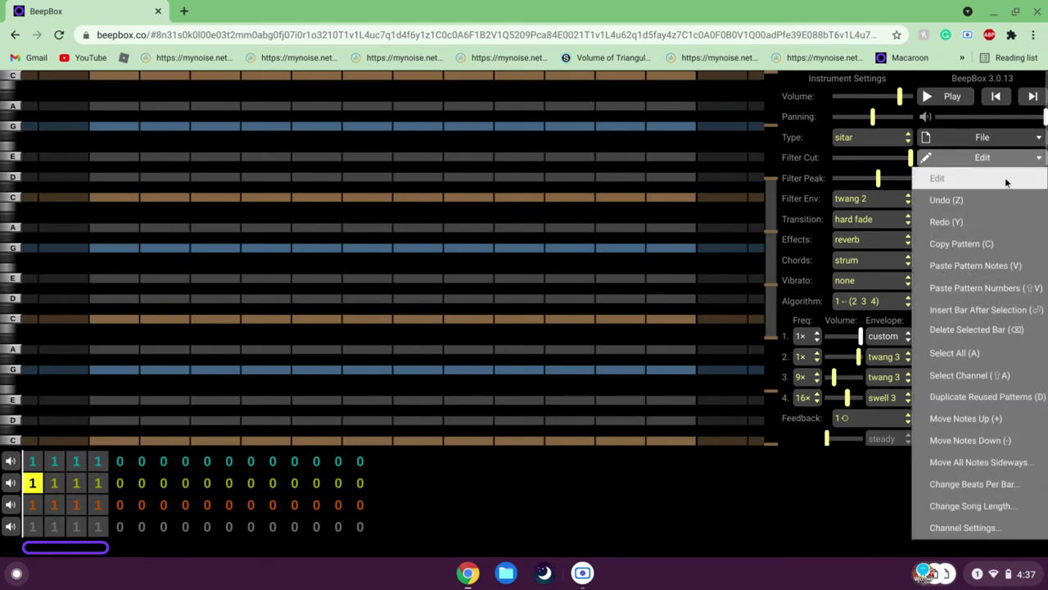
{"action": "left_click", "coordinate": [960, 483]}
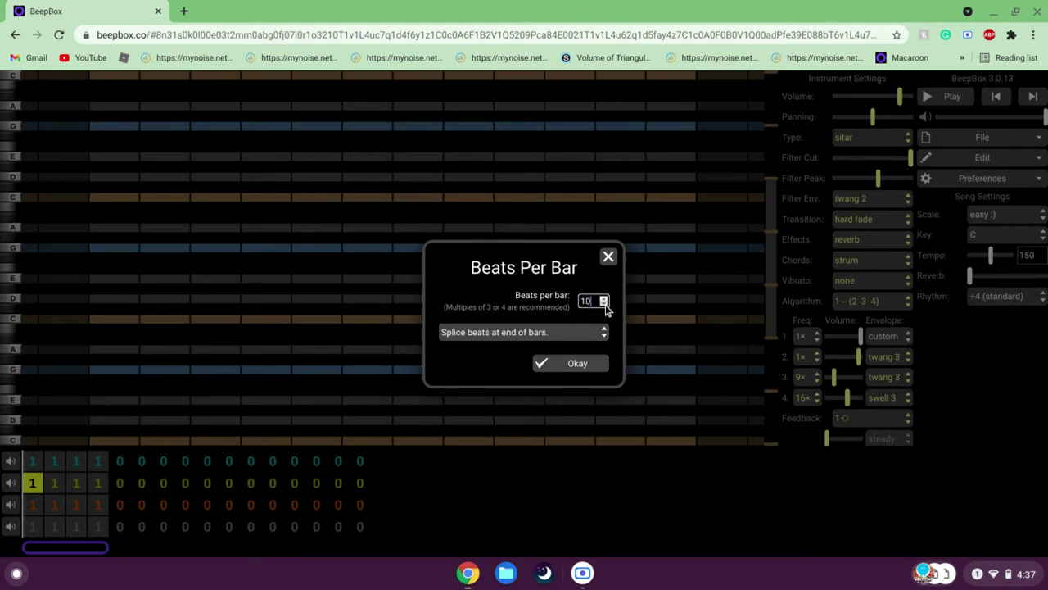
{"action": "left_click", "coordinate": [582, 368]}
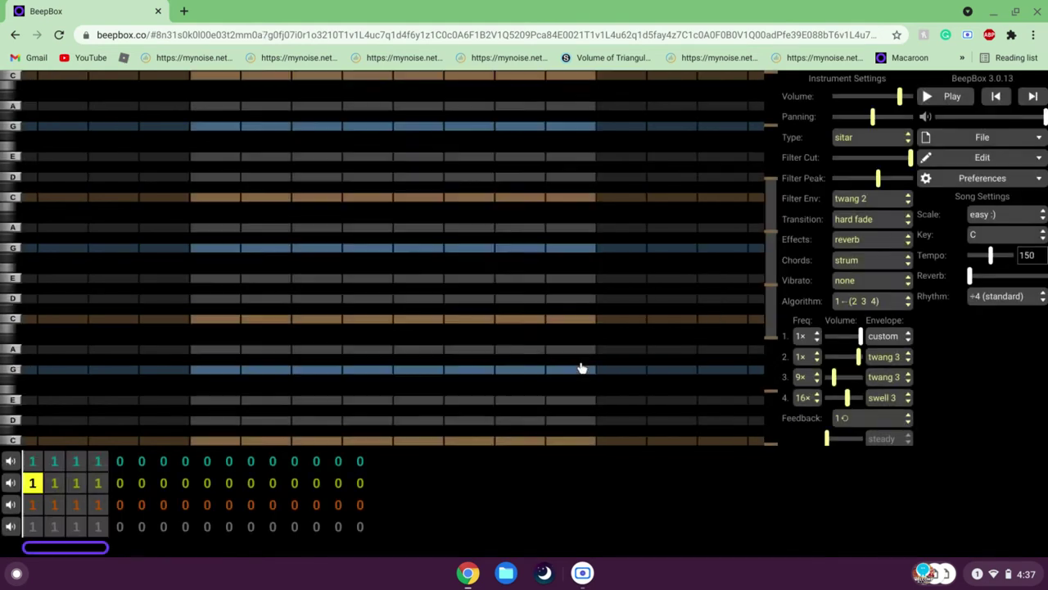
- Lengthen the song to 23 bars, applying the change at the end of the song
{"action": "left_click", "coordinate": [998, 156]}
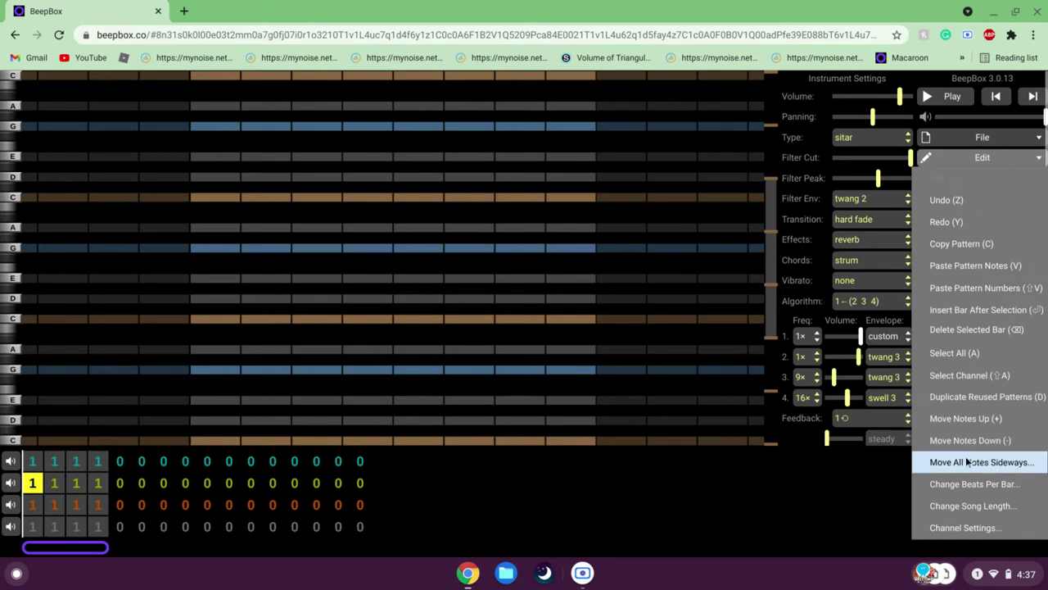
{"action": "left_click", "coordinate": [985, 507]}
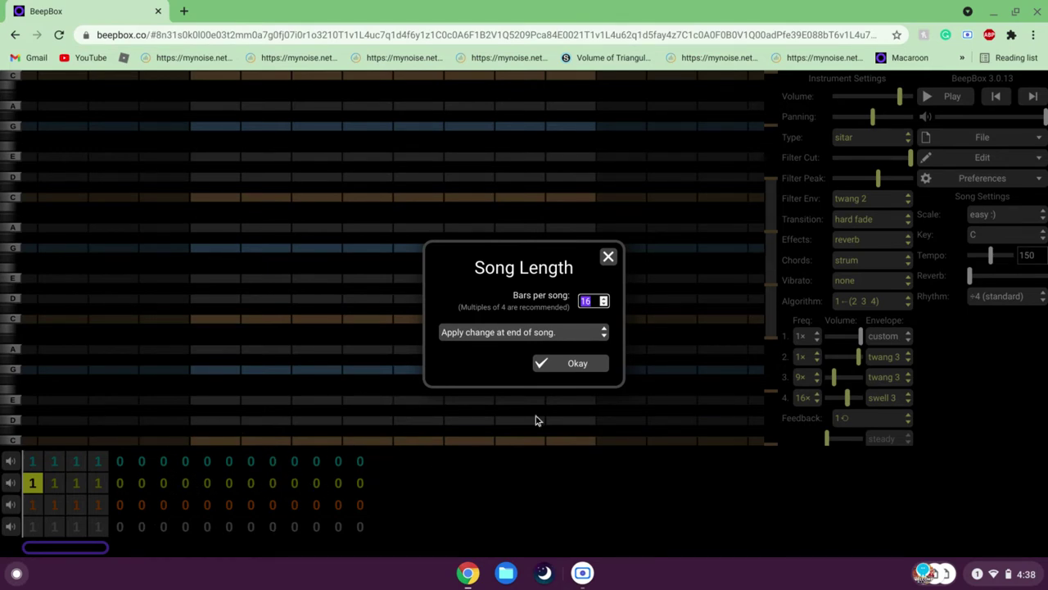
{"action": "left_click", "coordinate": [600, 300]}
{"action": "left_click", "coordinate": [562, 363]}
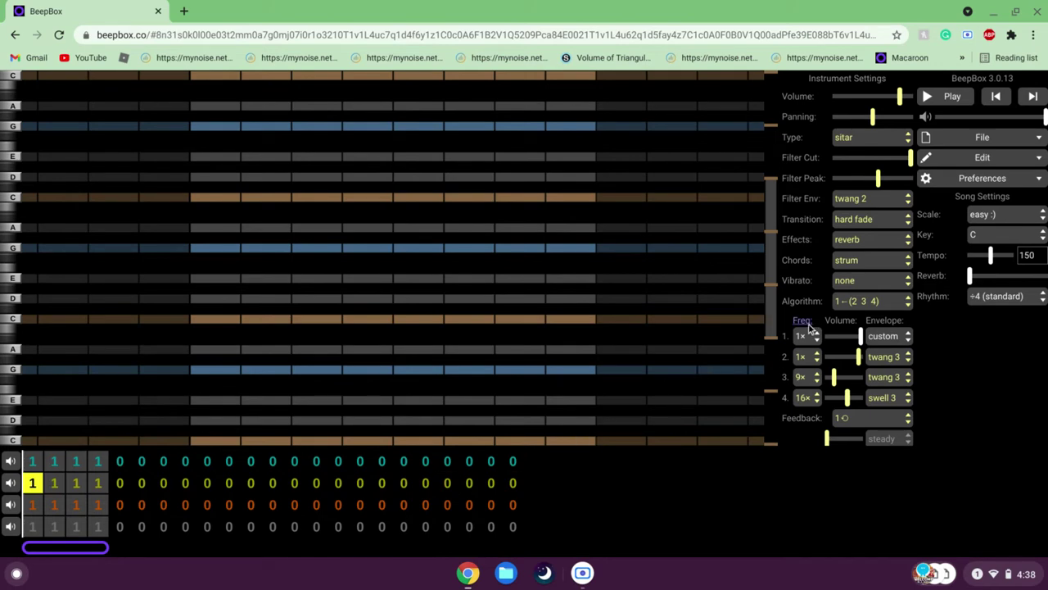
{"action": "left_click", "coordinate": [1019, 179]}
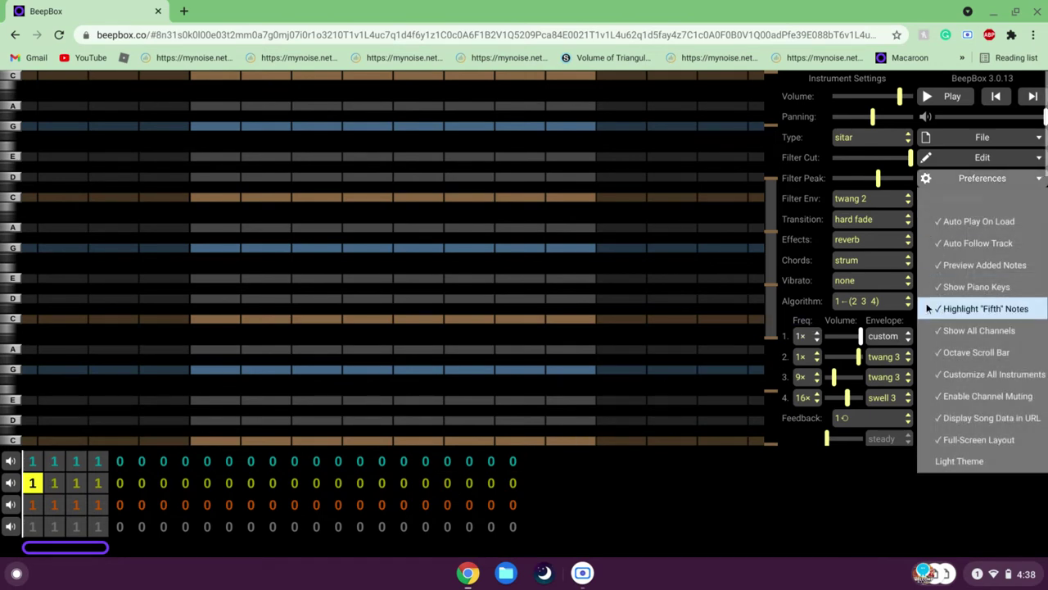
{"action": "left_click", "coordinate": [761, 494]}
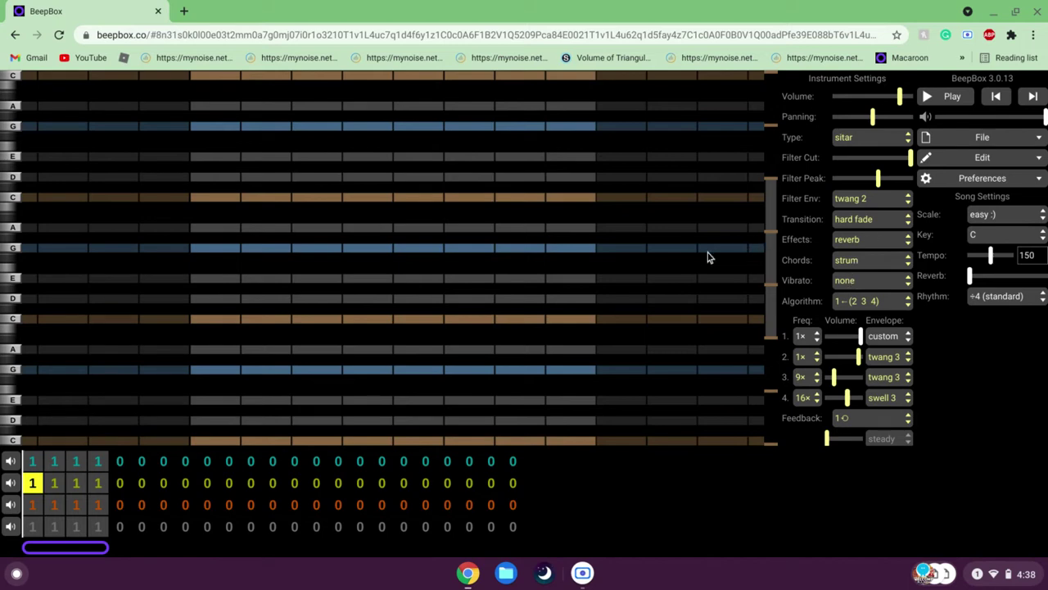
- Select the first bar of the first pitch channel and set its instrument type to electric piano 1
{"action": "left_click", "coordinate": [33, 461]}
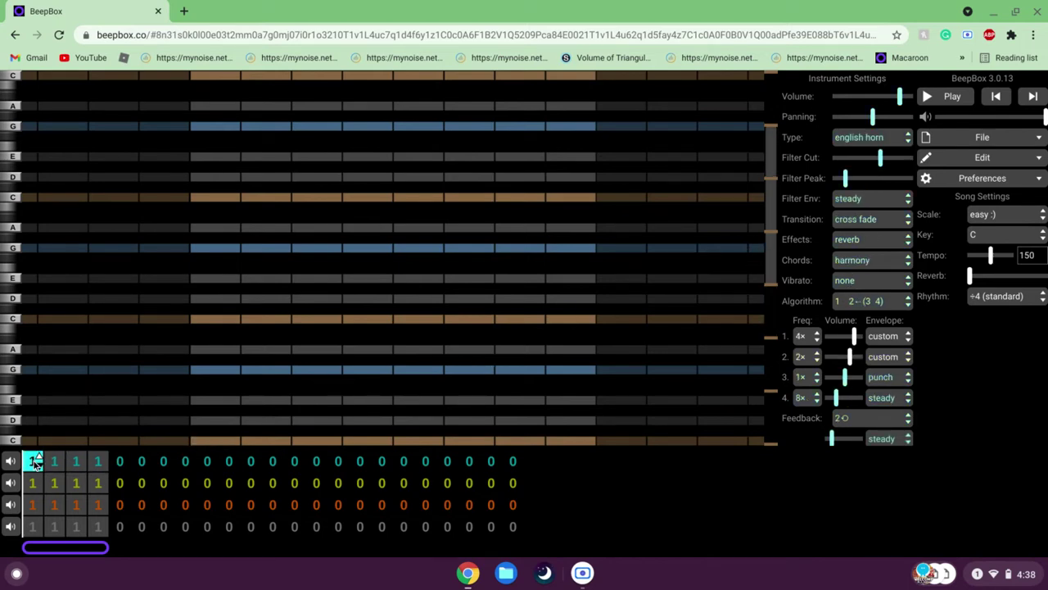
{"action": "left_click", "coordinate": [856, 139]}
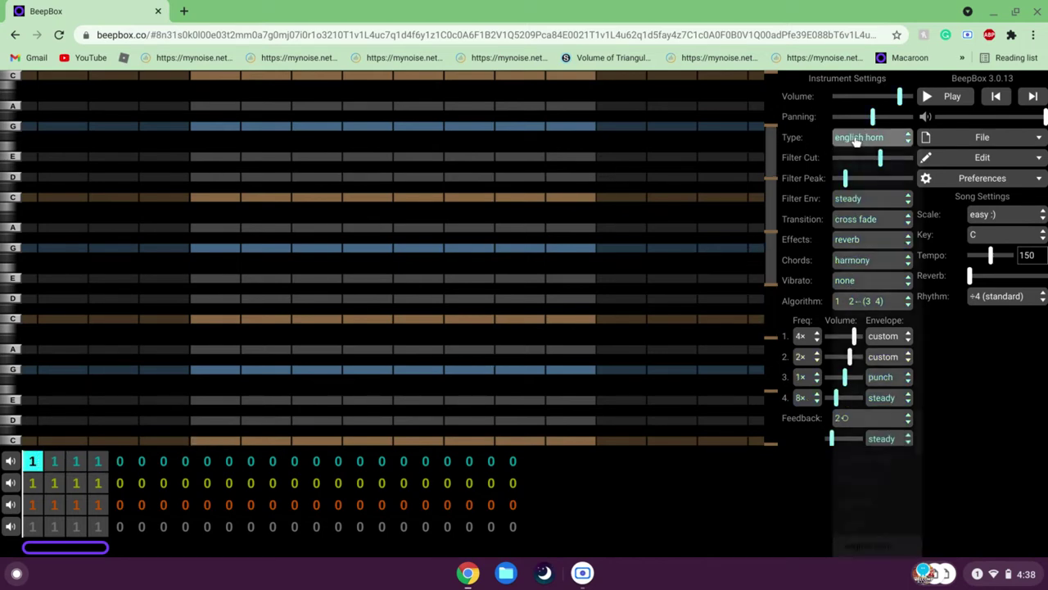
{"action": "scroll", "coordinate": [876, 350], "scroll_direction": "up", "scroll_amount": 10}
{"action": "scroll", "coordinate": [893, 340], "scroll_direction": "down", "scroll_amount": 1}
{"action": "scroll", "coordinate": [900, 331], "scroll_direction": "down", "scroll_amount": 3}
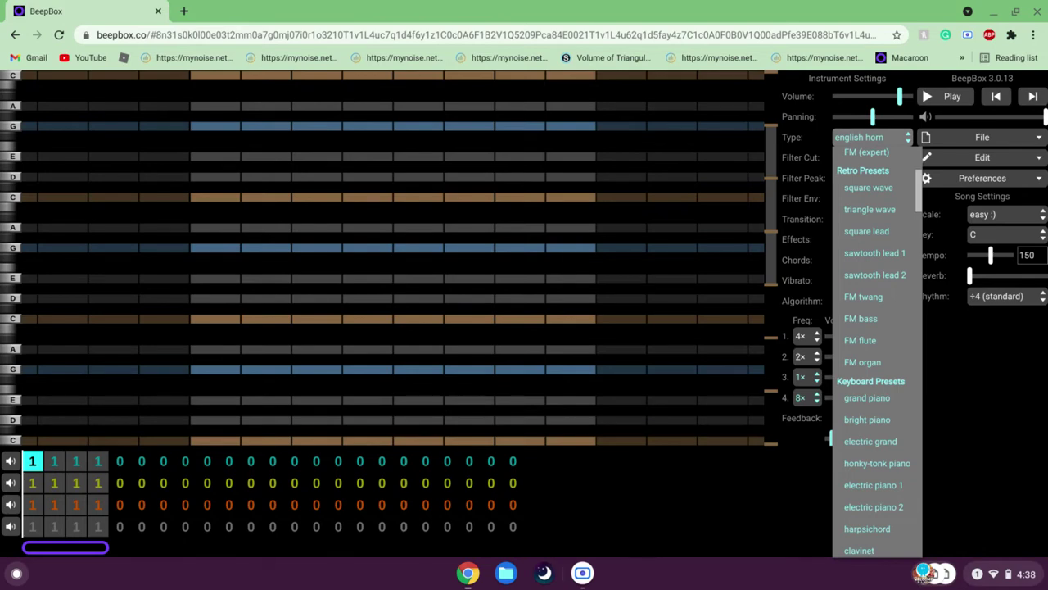
{"action": "left_click", "coordinate": [877, 486]}
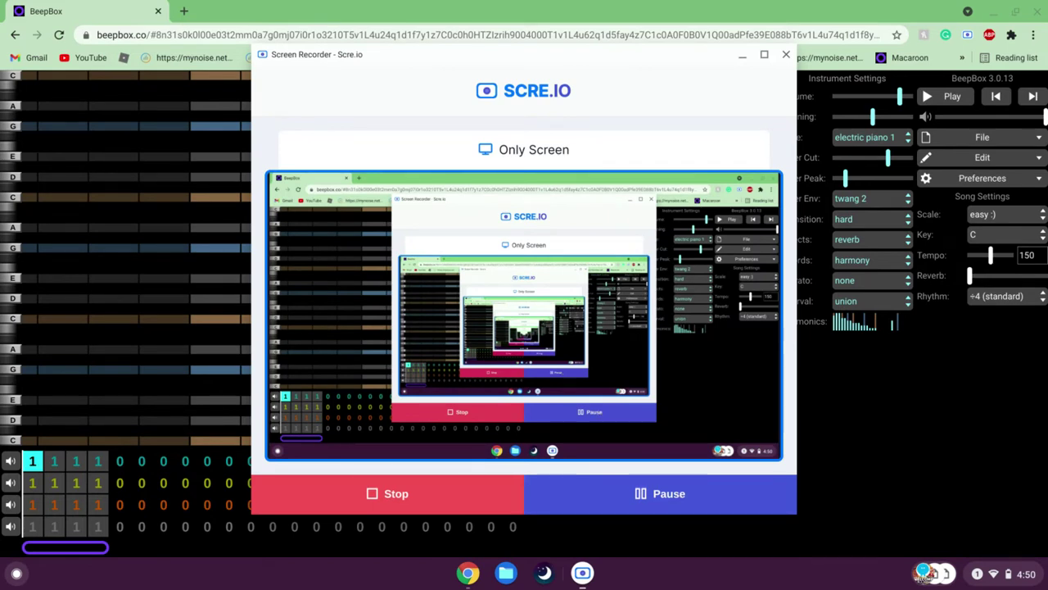
- Place a C note at the start of the first bar and stretch it across all eight beats
{"action": "left_click", "coordinate": [952, 492]}
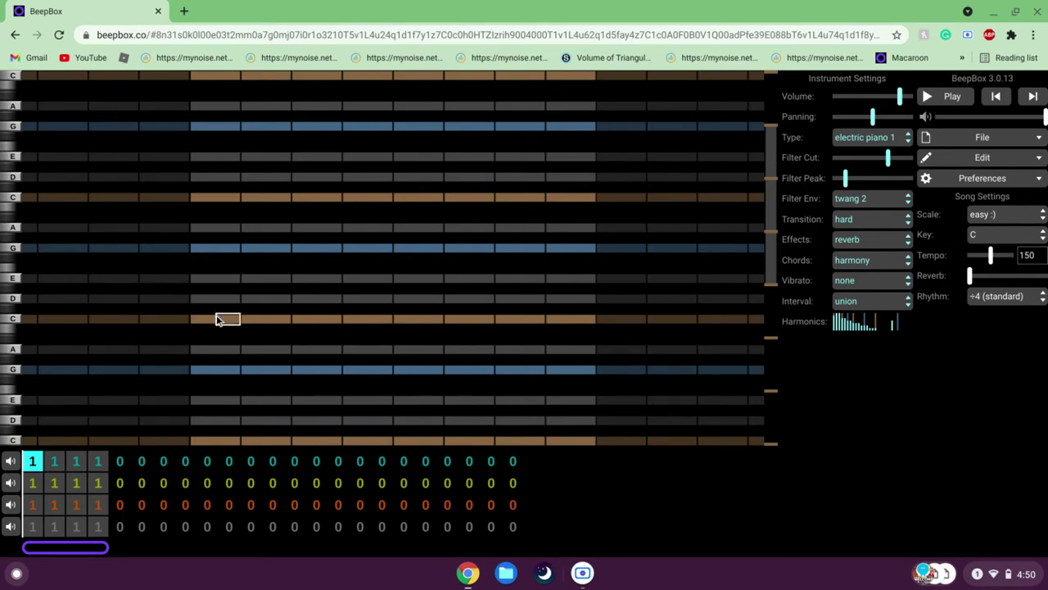
{"action": "left_click_drag", "start_coordinate": [217, 320], "coordinate": [275, 319]}
{"action": "left_click", "coordinate": [254, 319]}
{"action": "left_click", "coordinate": [194, 323]}
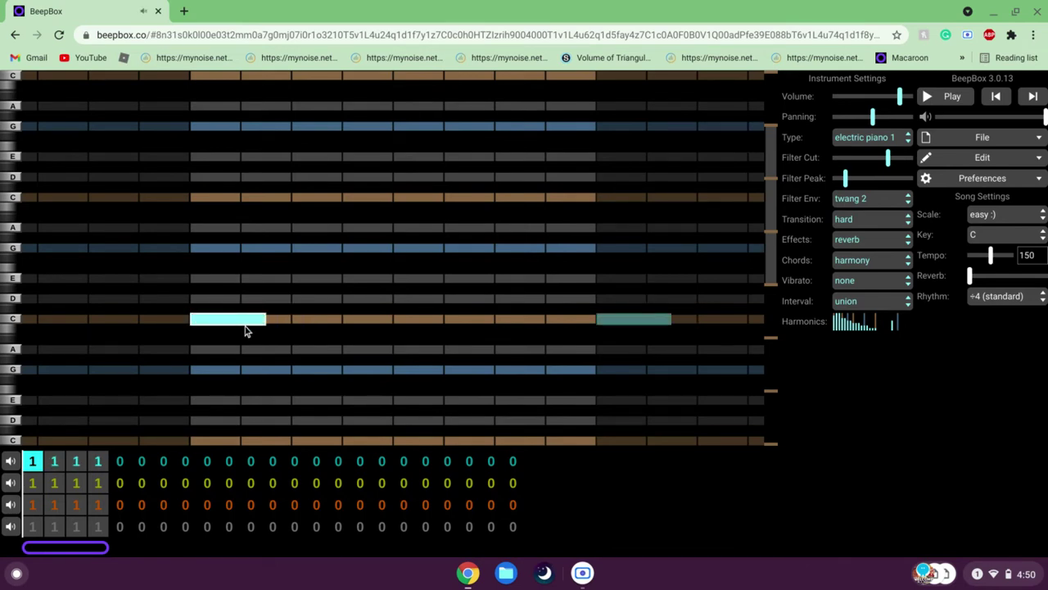
{"action": "left_click_drag", "start_coordinate": [250, 328], "coordinate": [604, 347]}
- Add E and G above the C to form a chord, and shorten the chord to about four and a half beats
{"action": "left_click", "coordinate": [312, 277]}
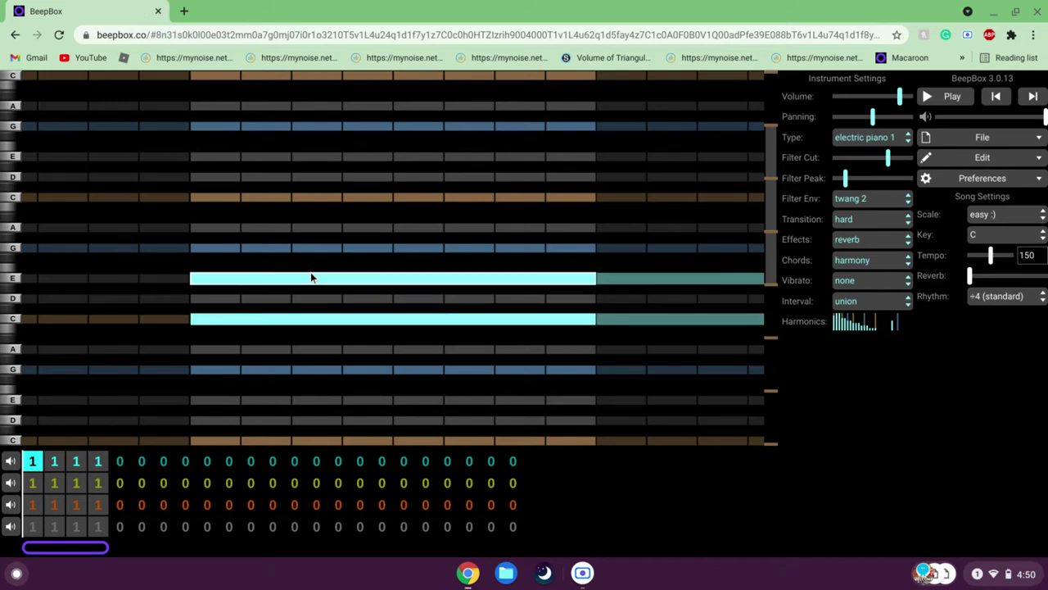
{"action": "left_click", "coordinate": [308, 249]}
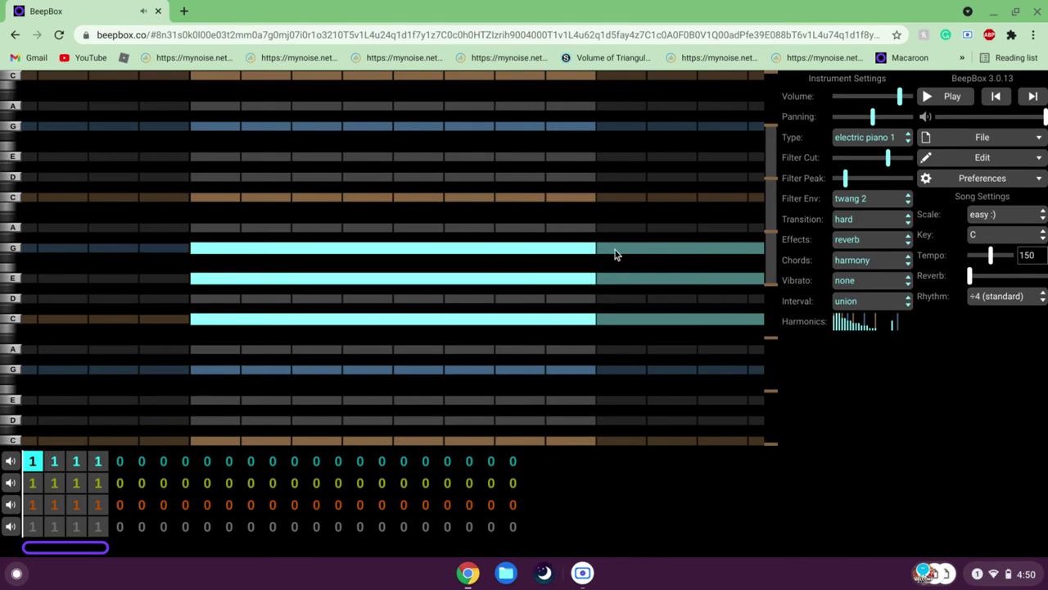
{"action": "left_click_drag", "start_coordinate": [593, 251], "coordinate": [420, 257]}
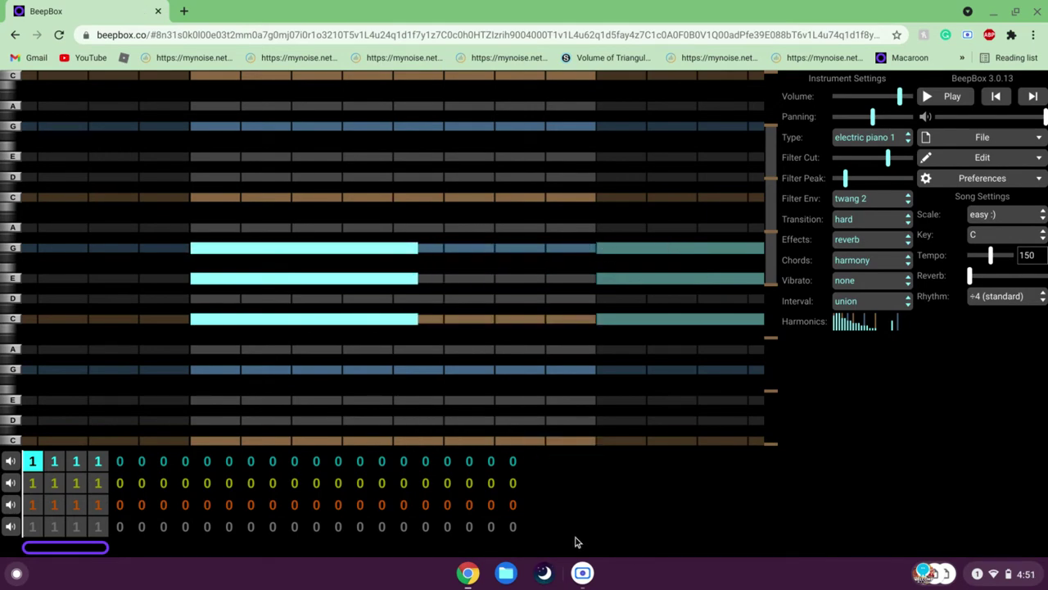
{"action": "left_click", "coordinate": [583, 572]}
{"action": "left_click", "coordinate": [636, 499]}
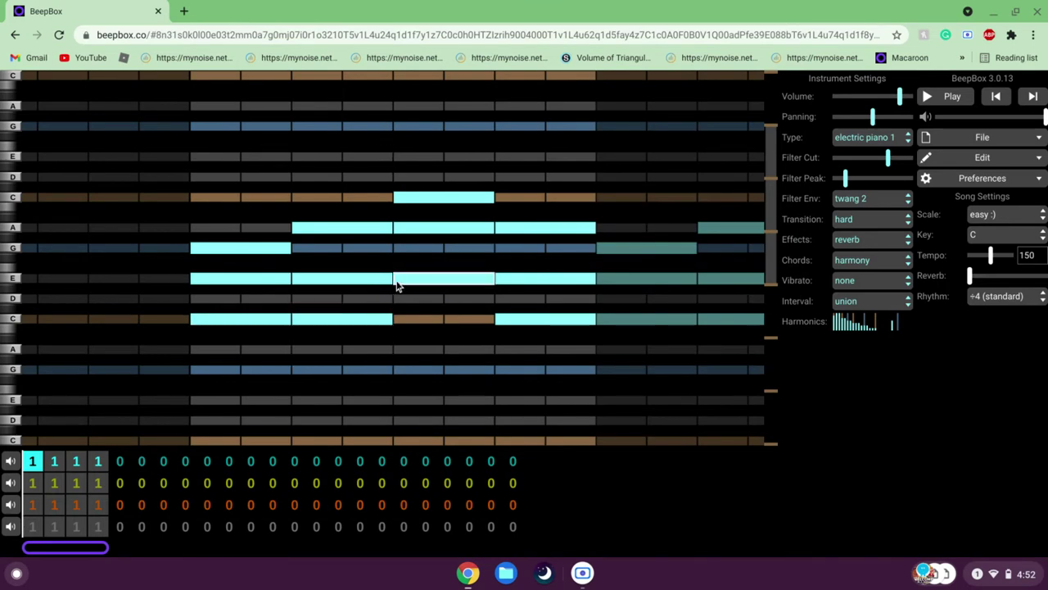
- Play the four-chord pattern, adjust the device volume, and listen to it again before stopping
{"action": "key", "text": "space"}
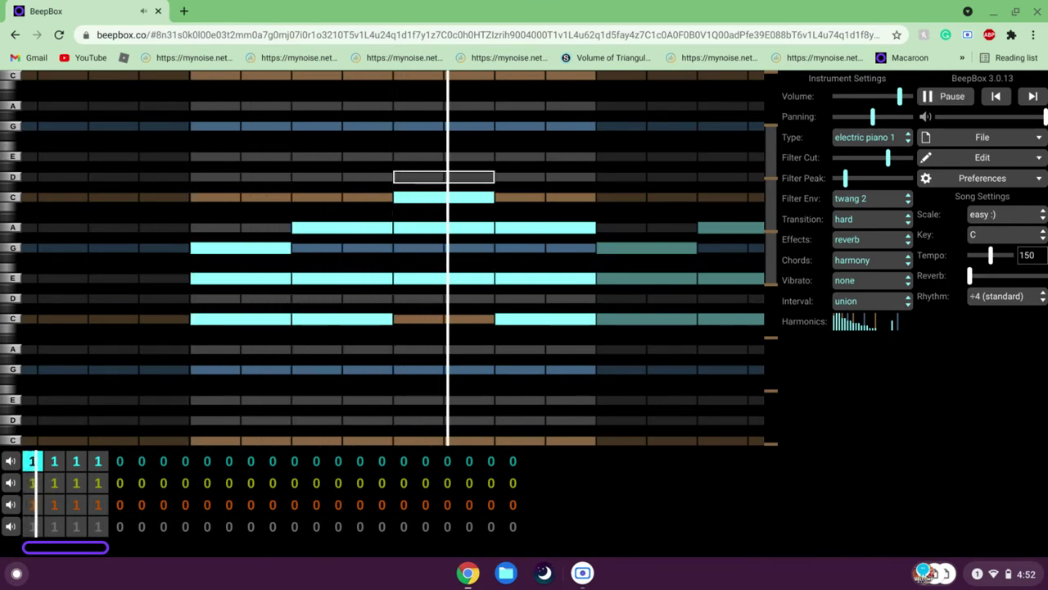
{"action": "key", "text": "space"}
{"action": "key", "text": "XF86AudioLowerVolume"}
{"action": "key", "text": "XF86AudioRaiseVolume"}
{"action": "key", "text": "XF86AudioRaiseVolume"}
{"action": "key", "text": "space"}
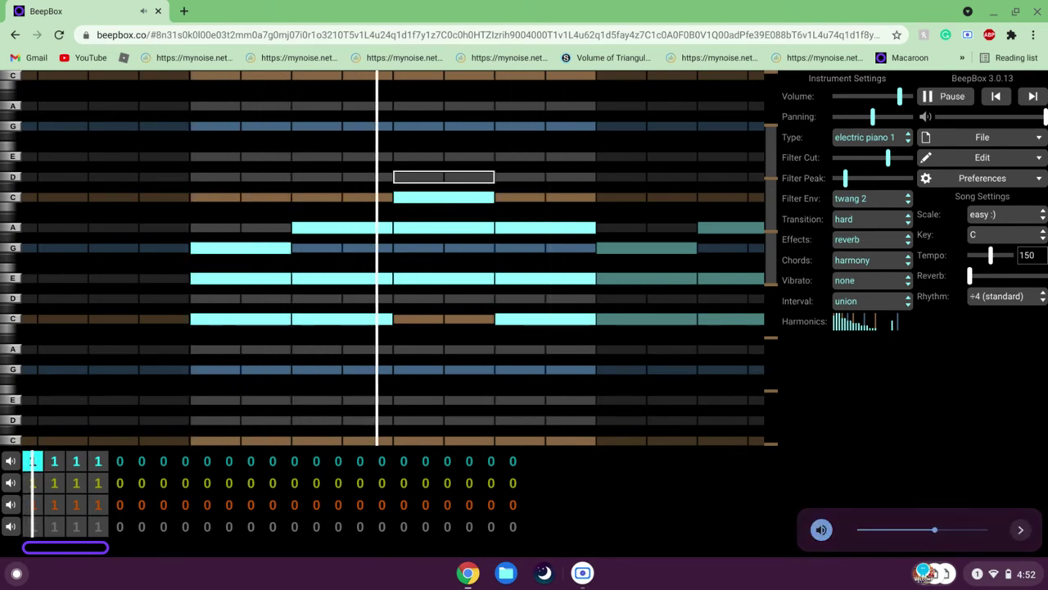
{"action": "key", "text": "space"}
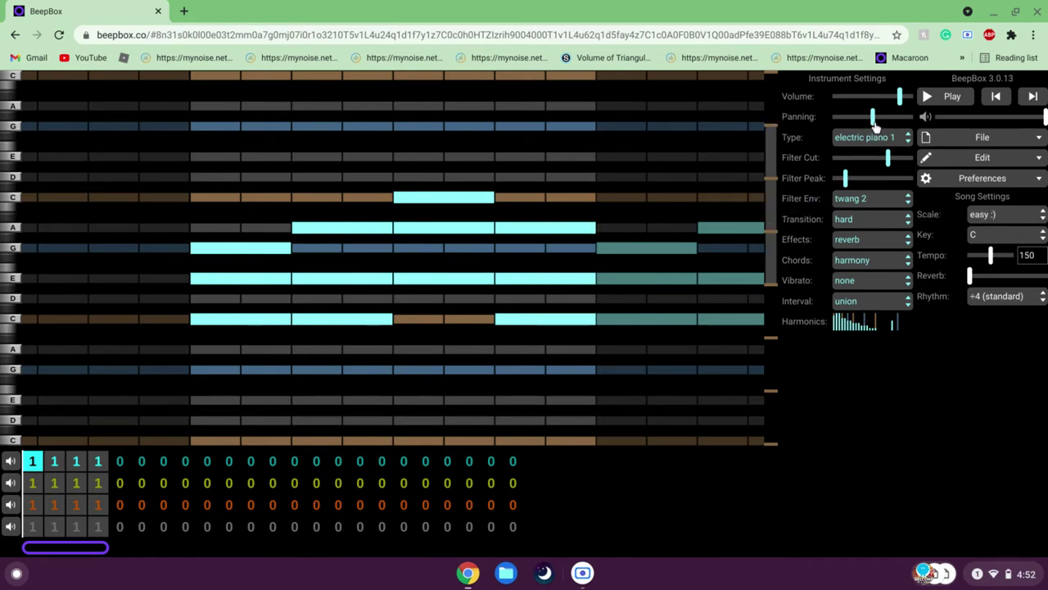
- Pan the electric piano fully to the right and play the pattern to hear the effect
{"action": "left_click_drag", "start_coordinate": [874, 120], "coordinate": [924, 125]}
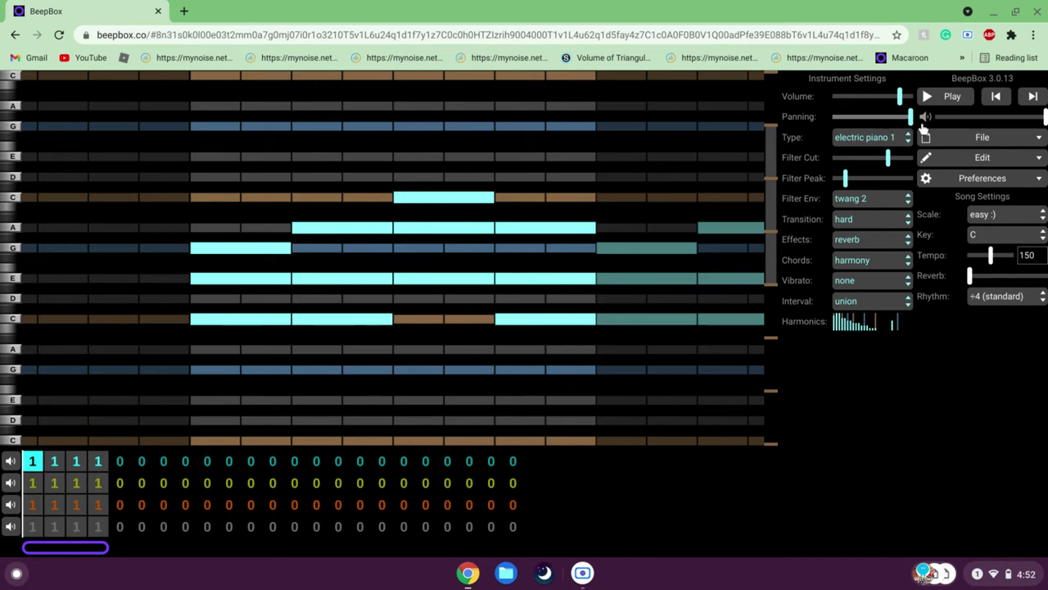
{"action": "key", "text": "space"}
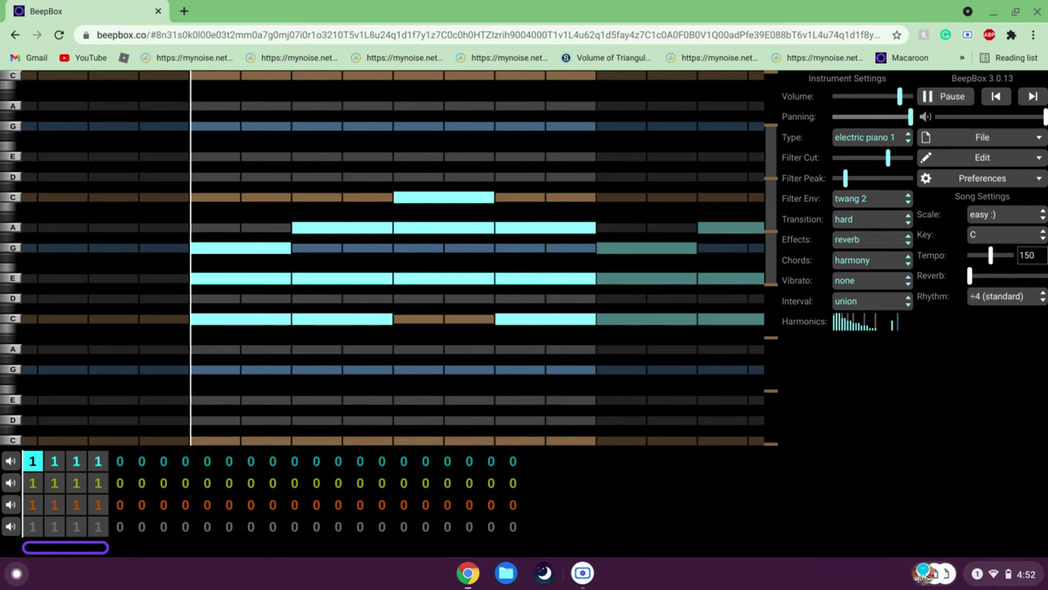
{"action": "key", "text": "space"}
- Pan the electric piano fully to the left, play the pattern, and return the panning to centre
{"action": "left_click_drag", "start_coordinate": [911, 121], "coordinate": [761, 128]}
{"action": "key", "text": "space"}
{"action": "key", "text": "space"}
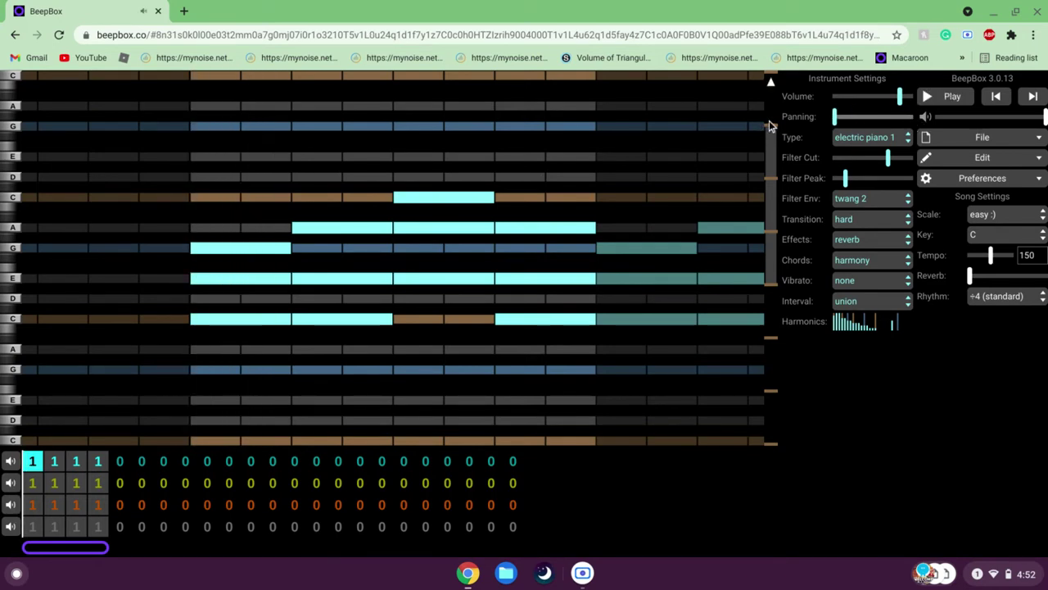
{"action": "left_click_drag", "start_coordinate": [837, 121], "coordinate": [871, 124]}
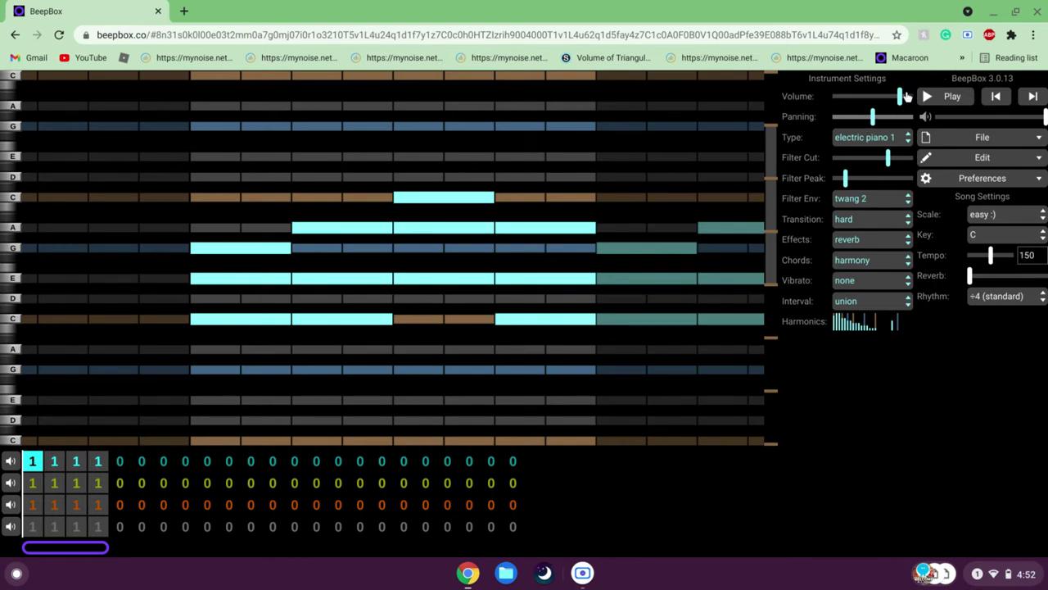
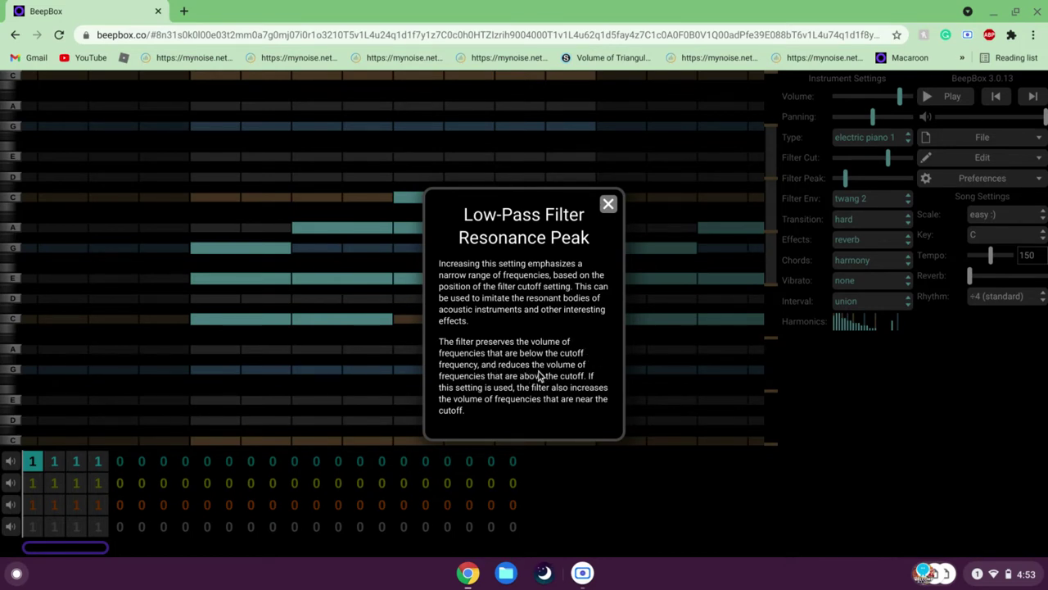
- Close the Filter Peak explanation and open the help text for Filter Cut
{"action": "left_click", "coordinate": [608, 206]}
{"action": "left_click", "coordinate": [797, 159]}
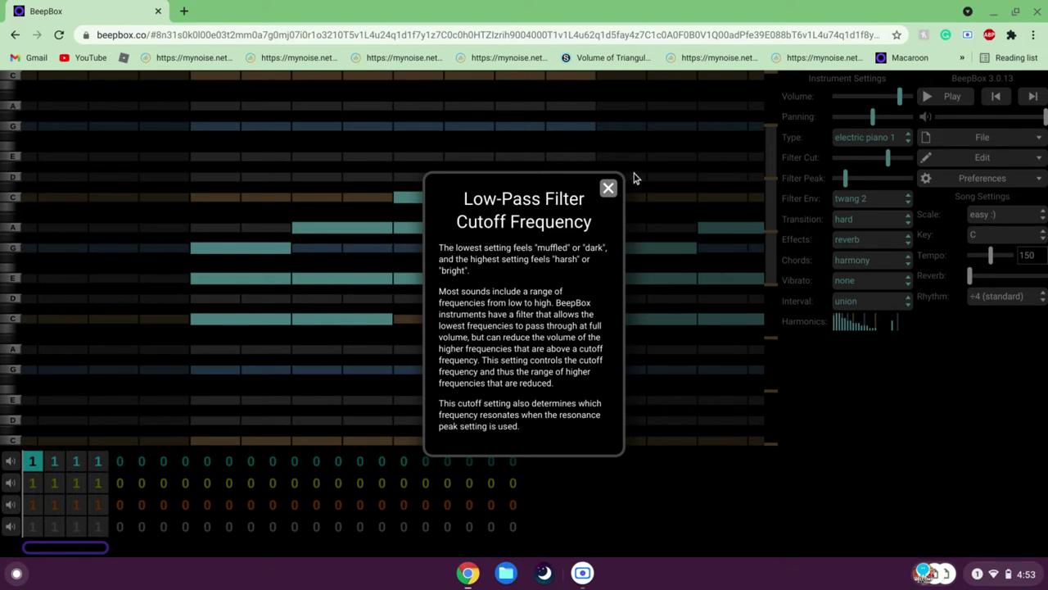
- Close the Filter Cut explanation, lower the filter cutoff to near its minimum, and play the pattern to hear the effect
{"action": "left_click", "coordinate": [609, 188]}
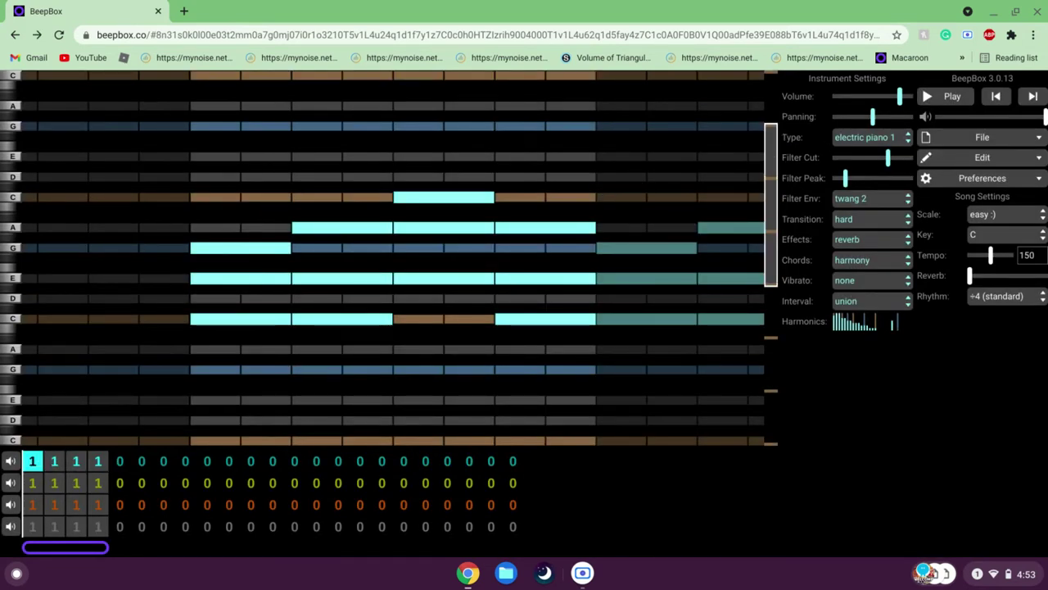
{"action": "left_click_drag", "start_coordinate": [888, 162], "coordinate": [850, 161]}
{"action": "key", "text": "space"}
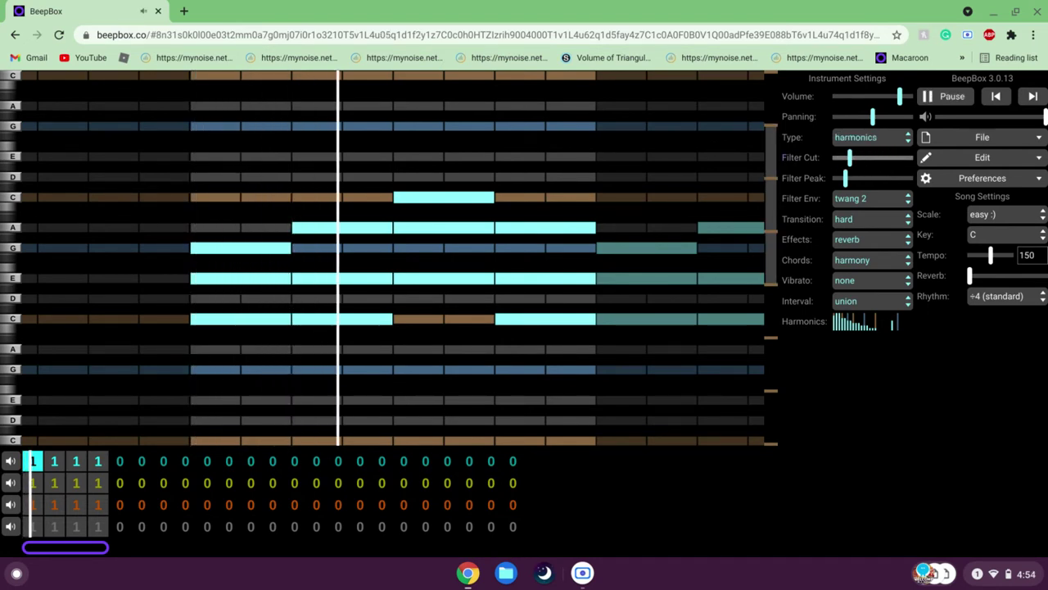
{"action": "key", "text": "space"}
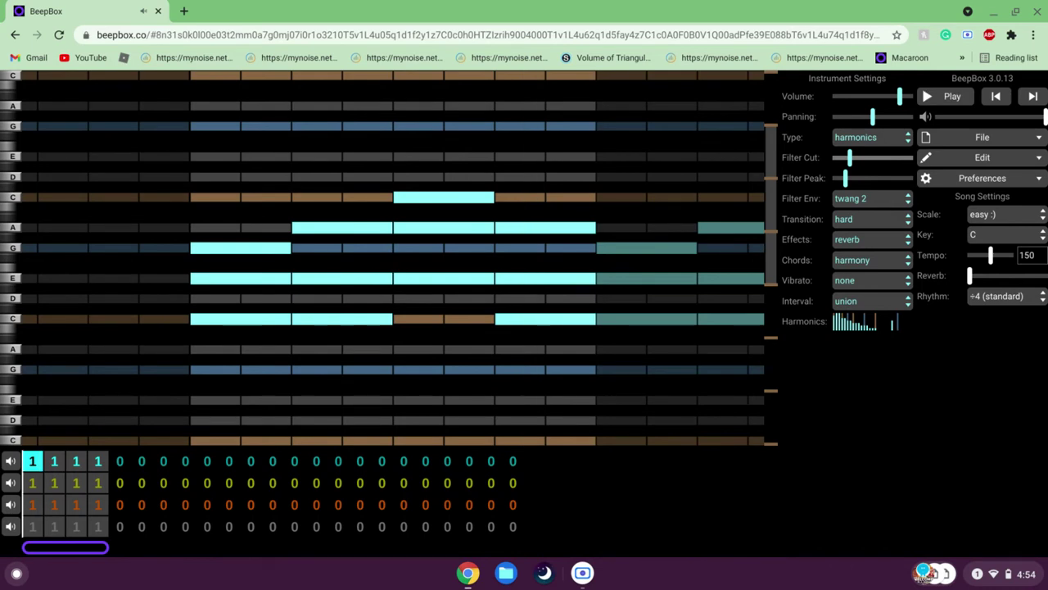
- Raise the filter cutoff to near maximum and the filter peak to about two-thirds, and play the pattern
{"action": "left_click_drag", "start_coordinate": [850, 158], "coordinate": [902, 158]}
{"action": "left_click_drag", "start_coordinate": [847, 180], "coordinate": [890, 178]}
{"action": "key", "text": "space"}
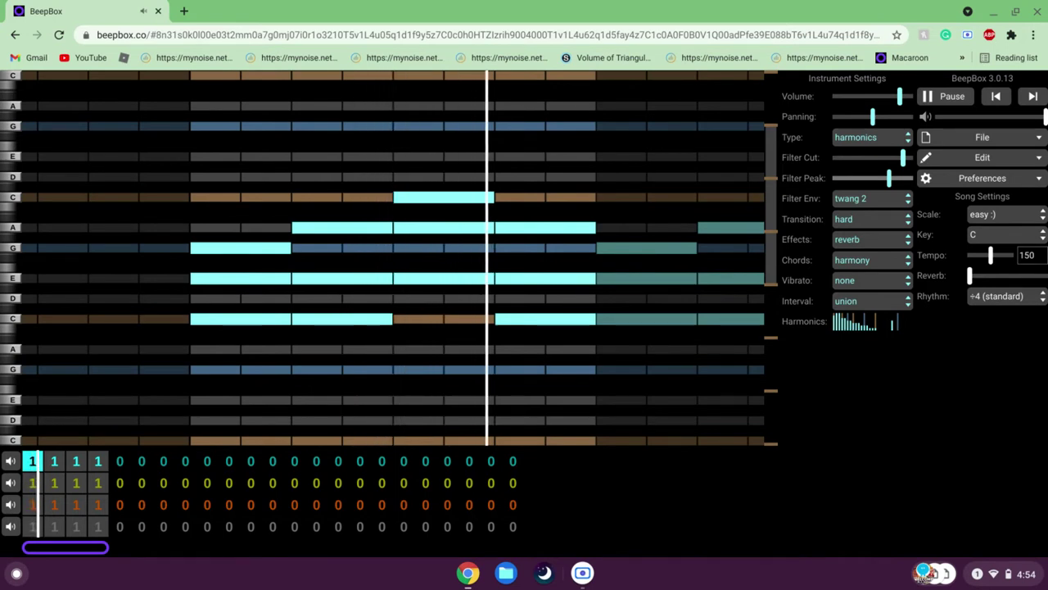
{"action": "key", "text": "space"}
- Lower the filter peak to a low setting and play the pattern to hear the change
{"action": "left_click_drag", "start_coordinate": [889, 178], "coordinate": [854, 182]}
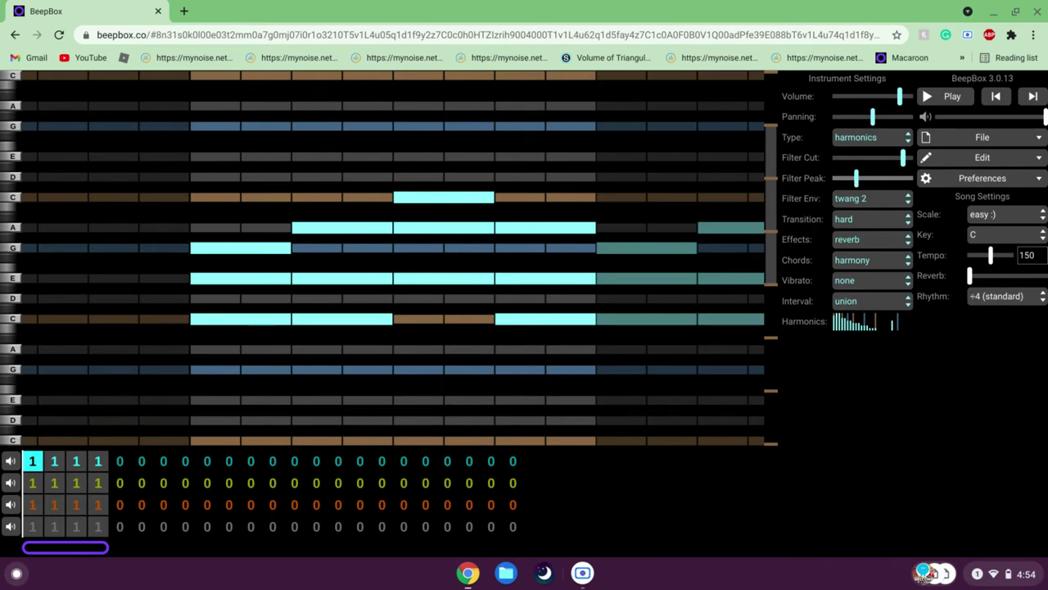
{"action": "key", "text": "space"}
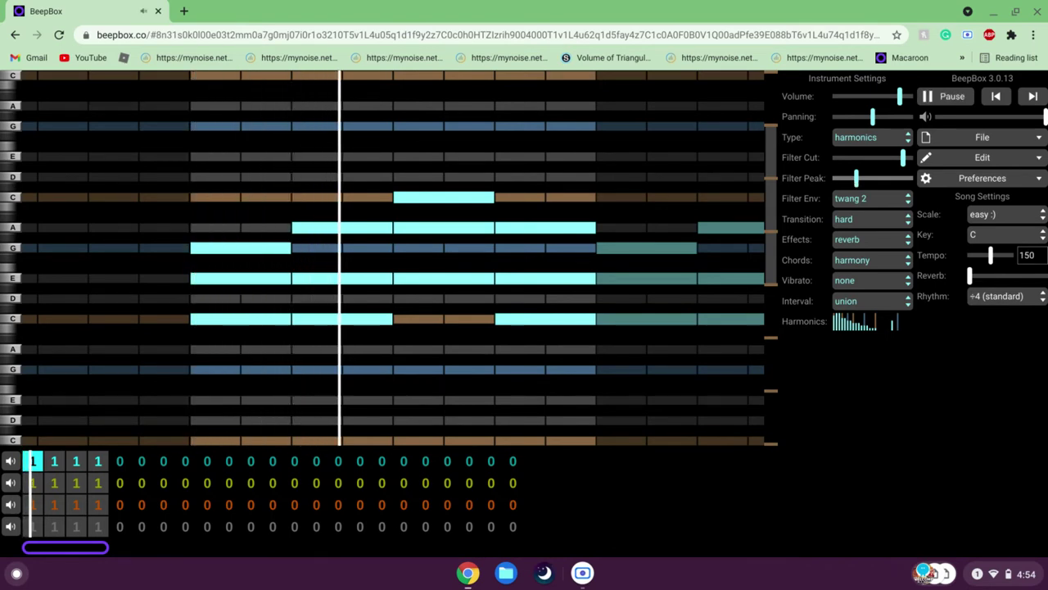
{"action": "key", "text": "space"}
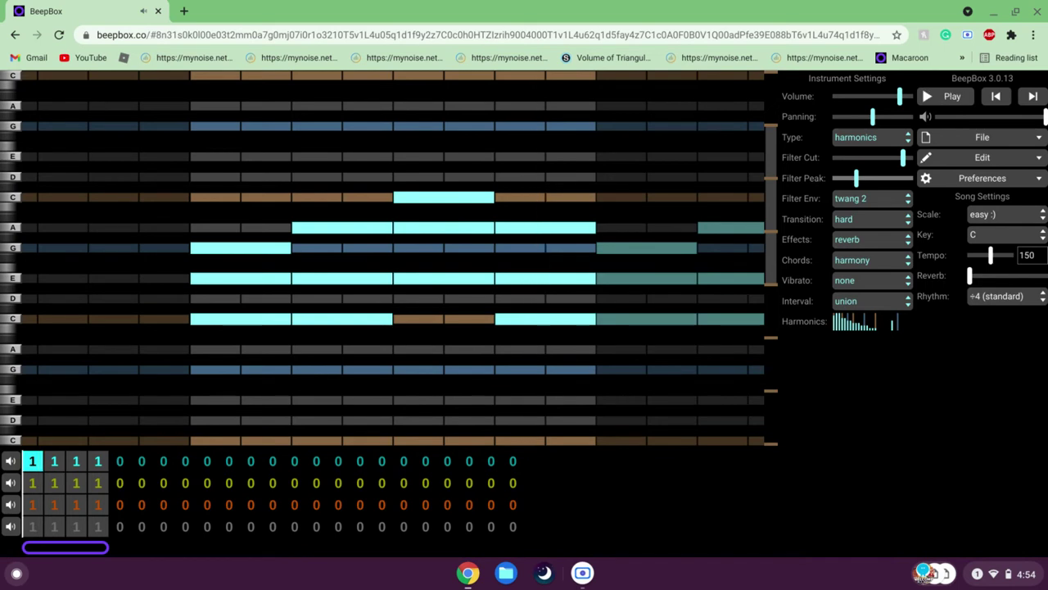
- Reduce the filter cutoff slightly and play the pattern to compare the sound
{"action": "left_click_drag", "start_coordinate": [902, 160], "coordinate": [895, 162]}
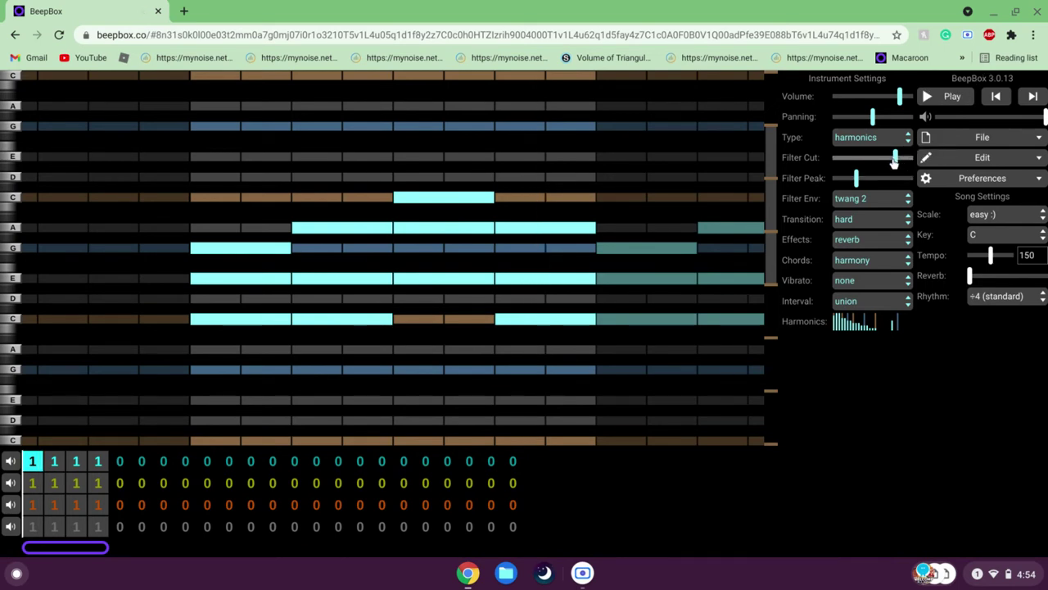
{"action": "key", "text": "space"}
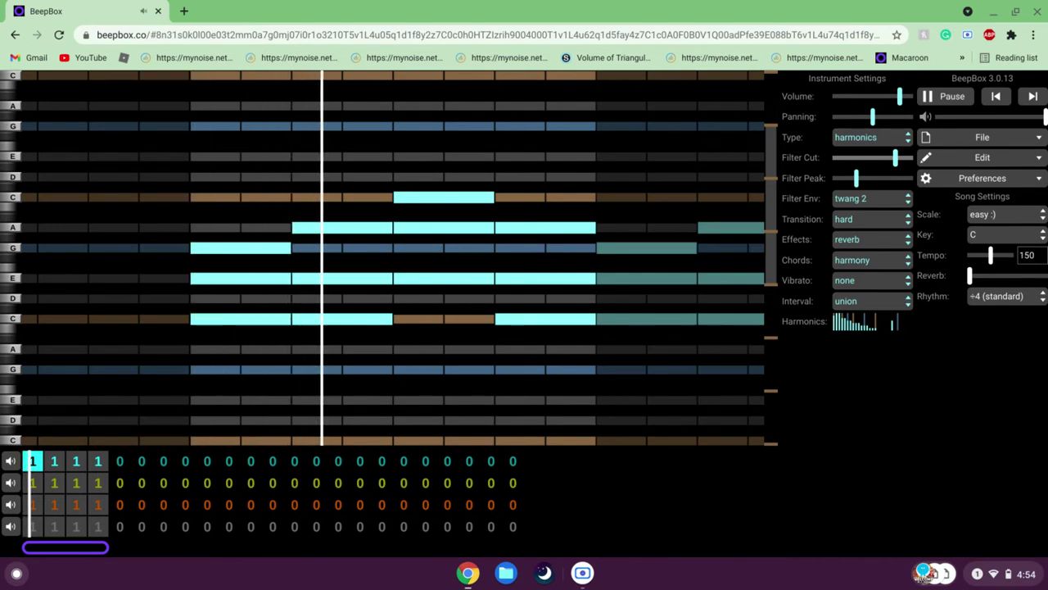
{"action": "key", "text": "space"}
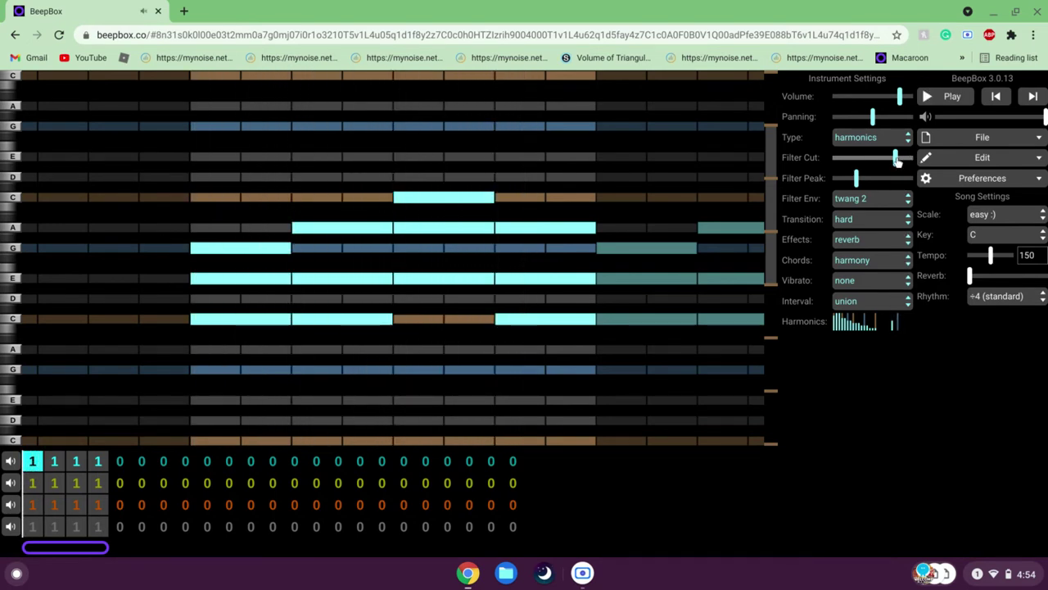
- Set the filter cutoff to about the middle of its range and play the pattern
{"action": "left_click_drag", "start_coordinate": [895, 160], "coordinate": [874, 166]}
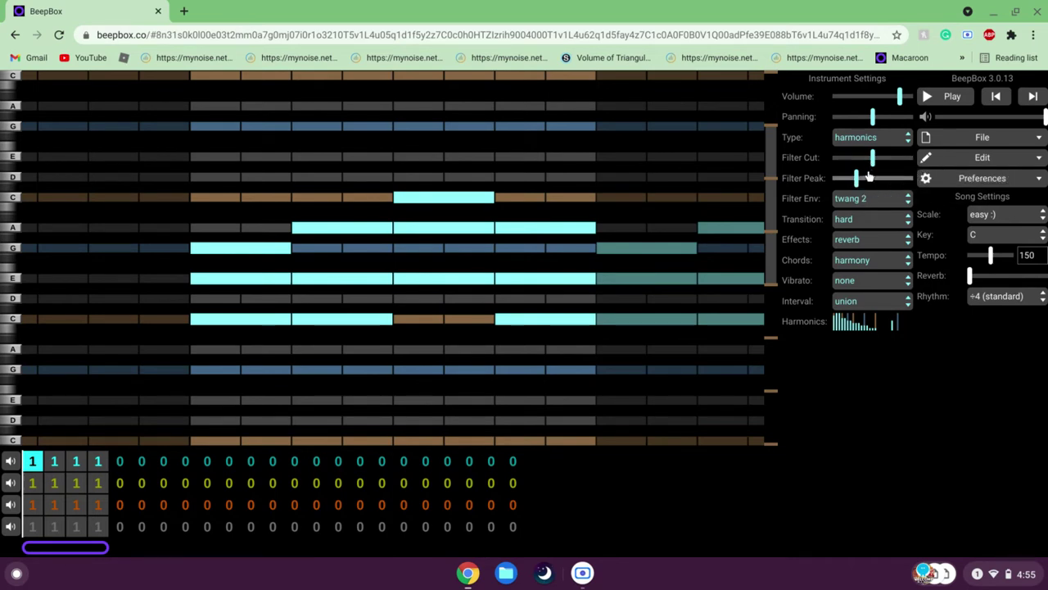
{"action": "key", "text": "space"}
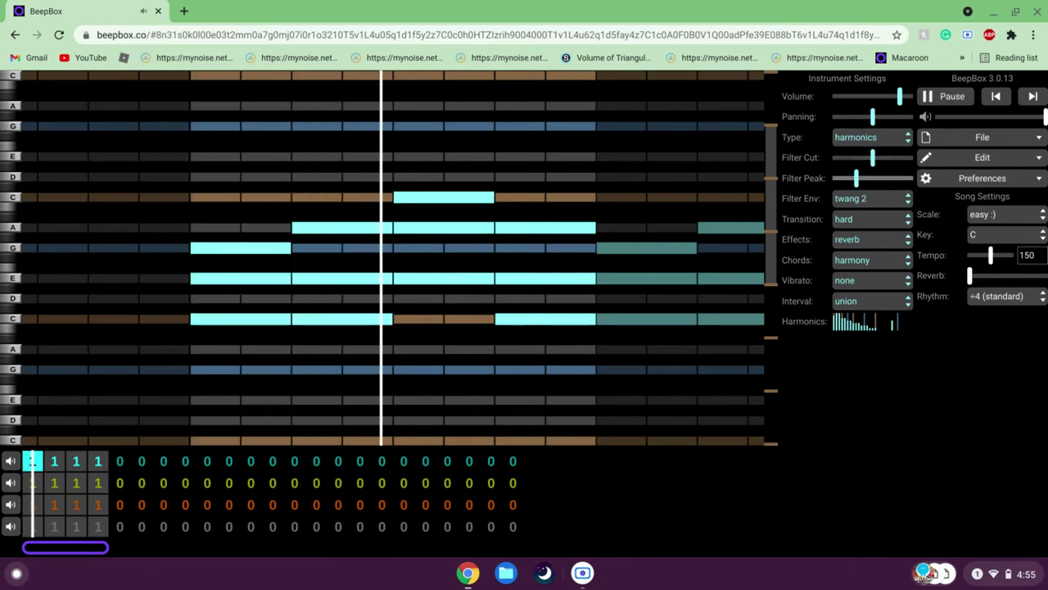
{"action": "key", "text": "space"}
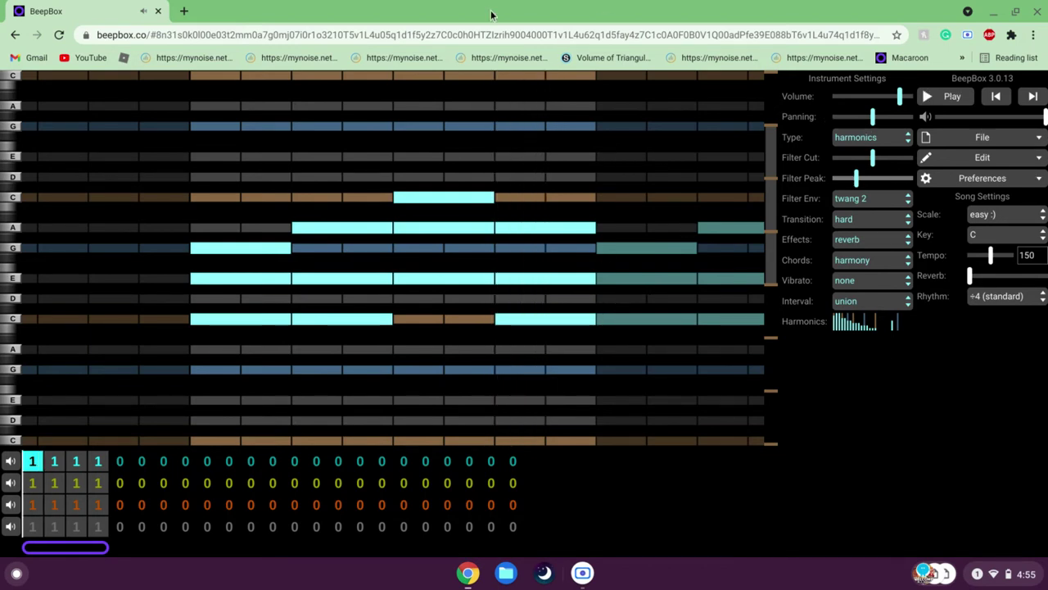
{"action": "key", "text": "space"}
{"action": "key", "text": "space"}
- Keep the instrument type on harmonics, raise the highest harmonics to full strength, and play the pattern
{"action": "left_click", "coordinate": [864, 139]}
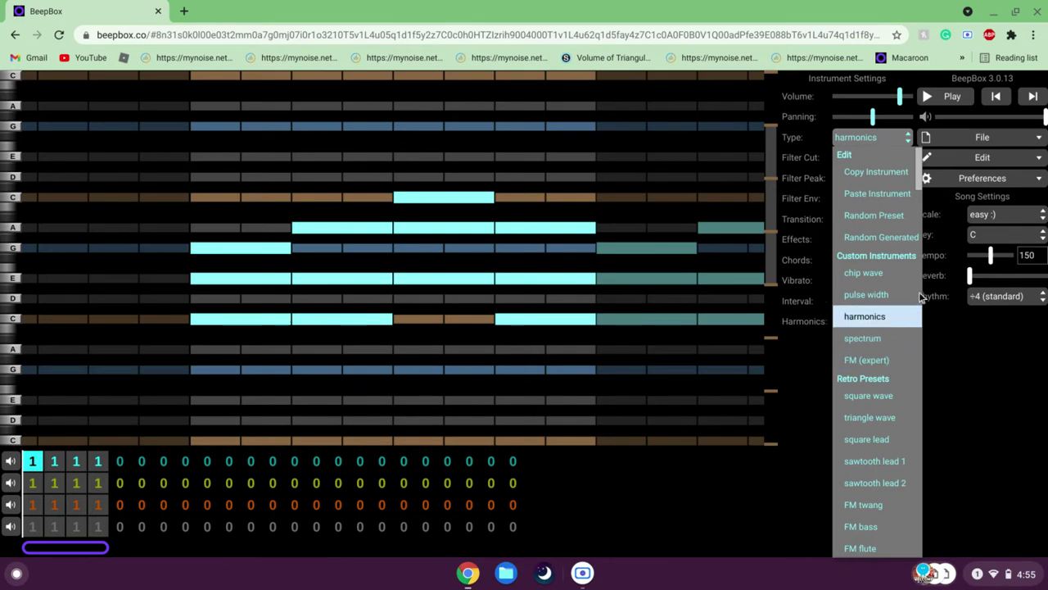
{"action": "left_click", "coordinate": [876, 320]}
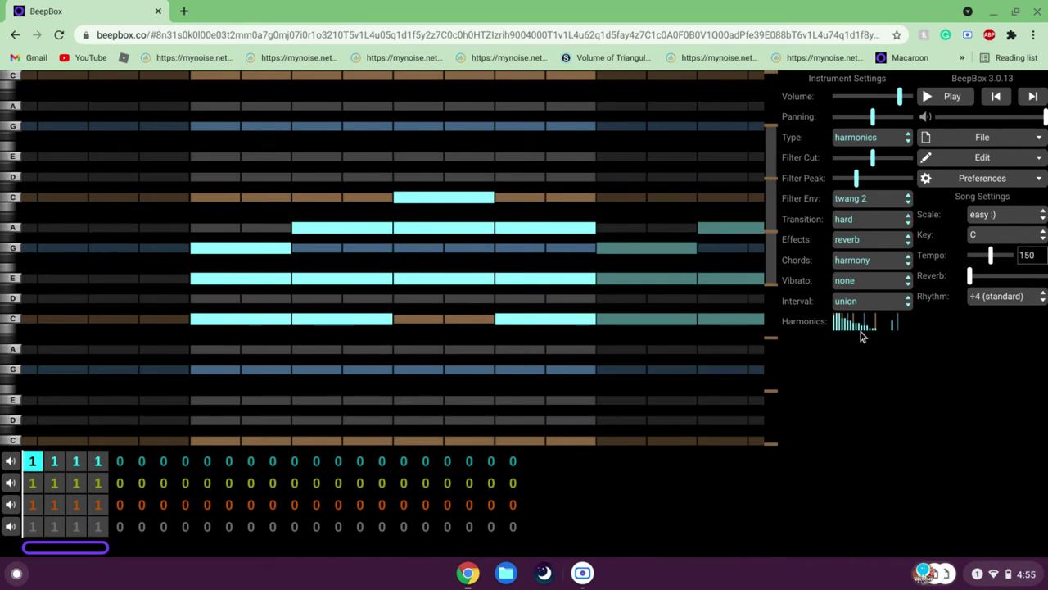
{"action": "mouse_move", "coordinate": [861, 330]}
{"action": "left_mouse_down"}
{"action": "mouse_move", "coordinate": [875, 325]}
{"action": "mouse_move", "coordinate": [868, 316]}
{"action": "mouse_move", "coordinate": [836, 317]}
{"action": "mouse_move", "coordinate": [899, 313]}
{"action": "mouse_move", "coordinate": [885, 314]}
{"action": "left_mouse_up"}
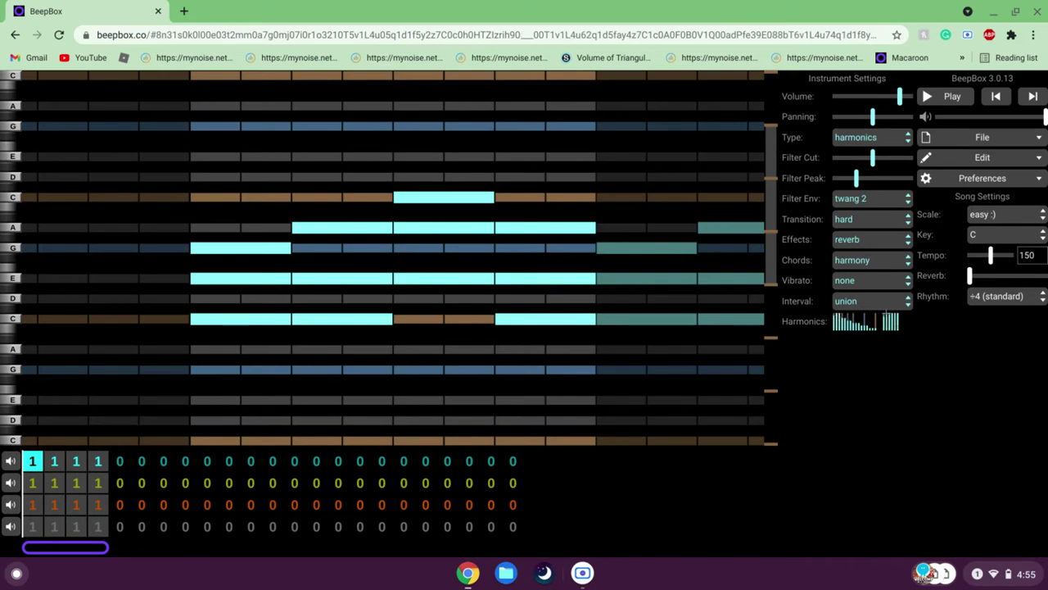
{"action": "key", "text": "space"}
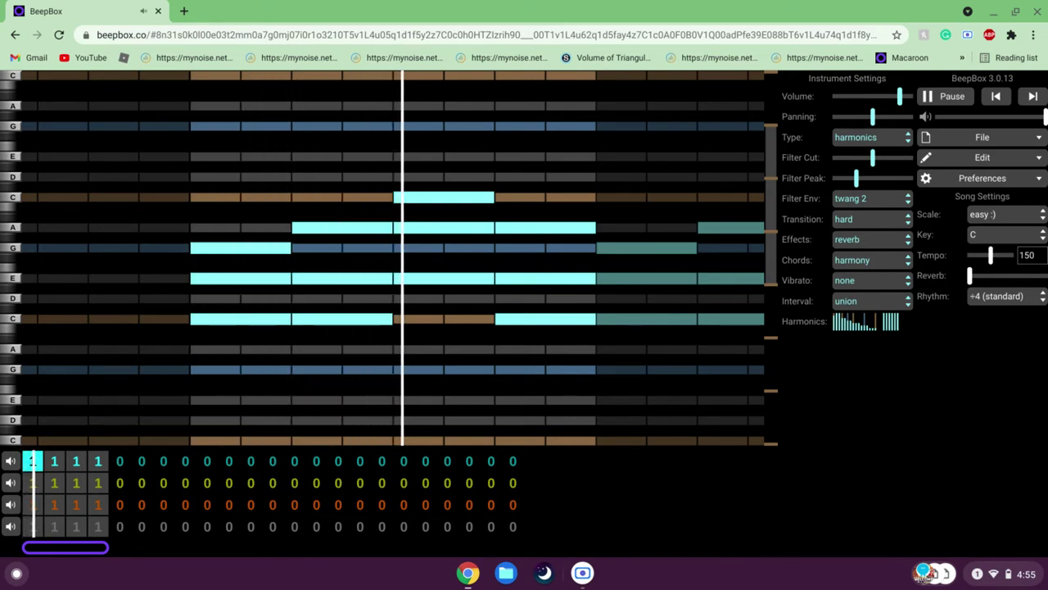
{"action": "key", "text": "space"}
- Redraw the harmonics with strong low ones and the highest ones removed, and play the pattern
{"action": "mouse_move", "coordinate": [904, 315]}
{"action": "left_mouse_down"}
{"action": "mouse_move", "coordinate": [879, 321]}
{"action": "mouse_move", "coordinate": [910, 335]}
{"action": "mouse_move", "coordinate": [882, 339]}
{"action": "mouse_move", "coordinate": [839, 318]}
{"action": "left_mouse_up"}
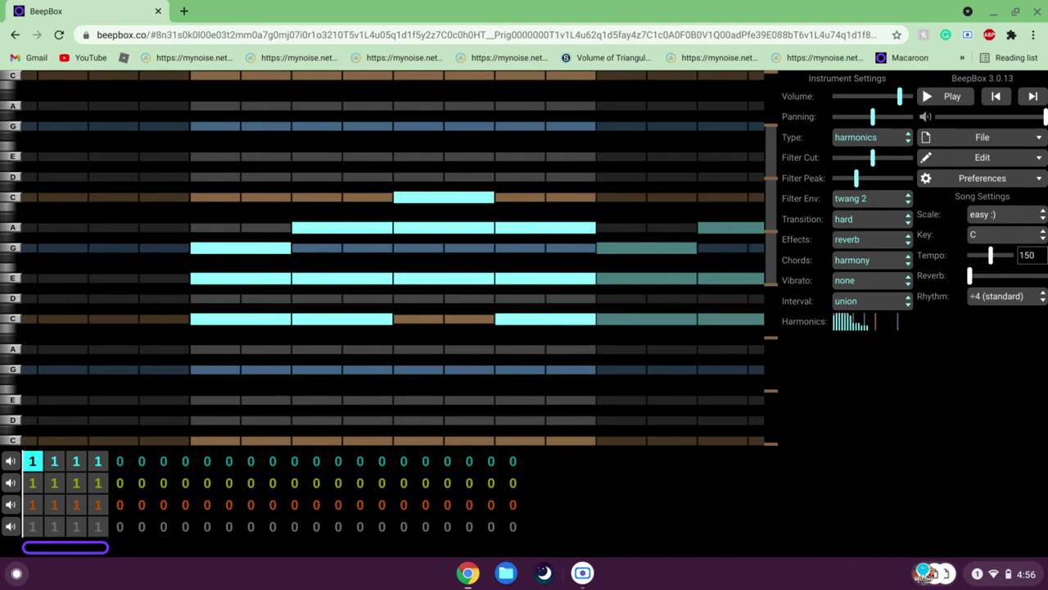
{"action": "key", "text": "space"}
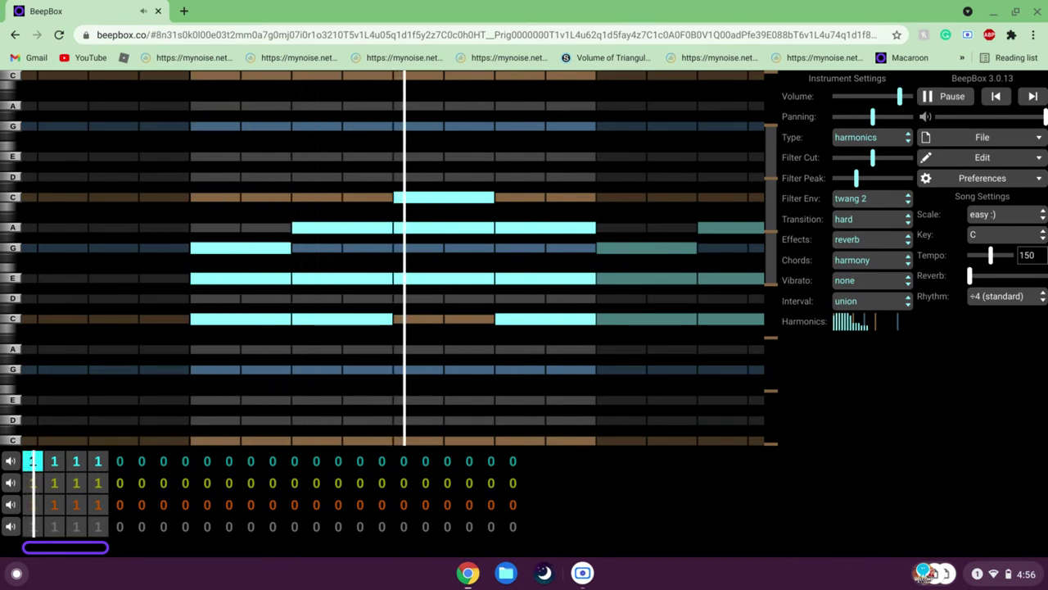
{"action": "key", "text": "space"}
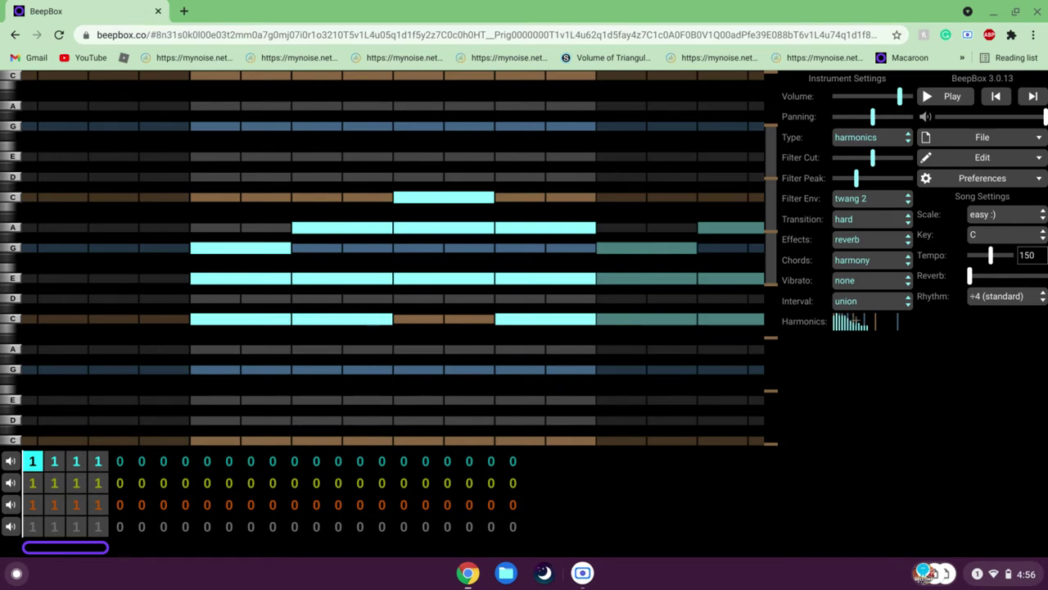
- Taper the lower harmonics, add a few faint ones at the high end, and play the pattern
{"action": "left_click_drag", "start_coordinate": [863, 319], "coordinate": [866, 325]}
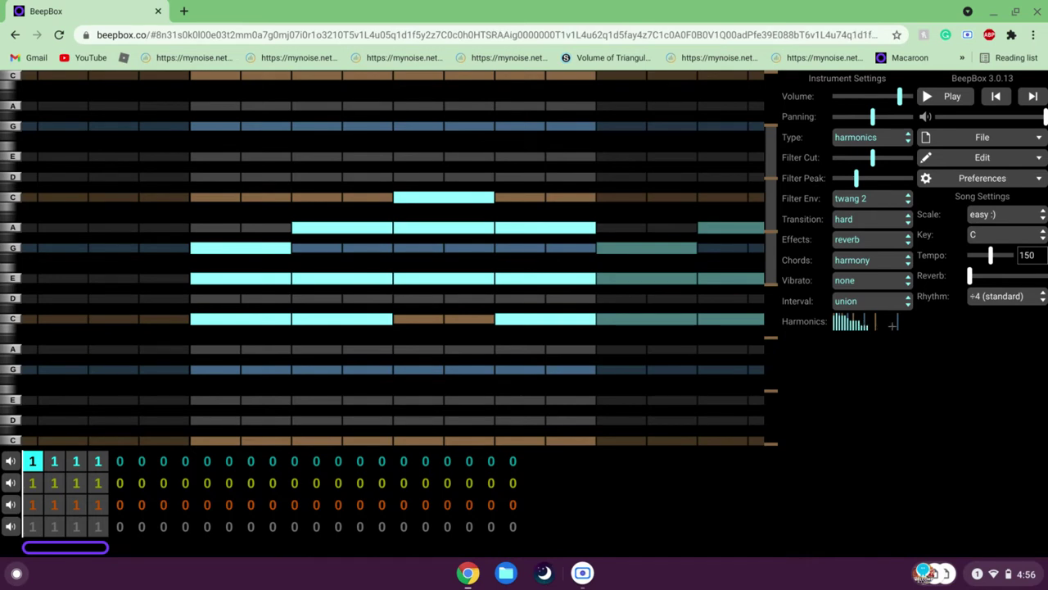
{"action": "left_click_drag", "start_coordinate": [893, 325], "coordinate": [900, 327]}
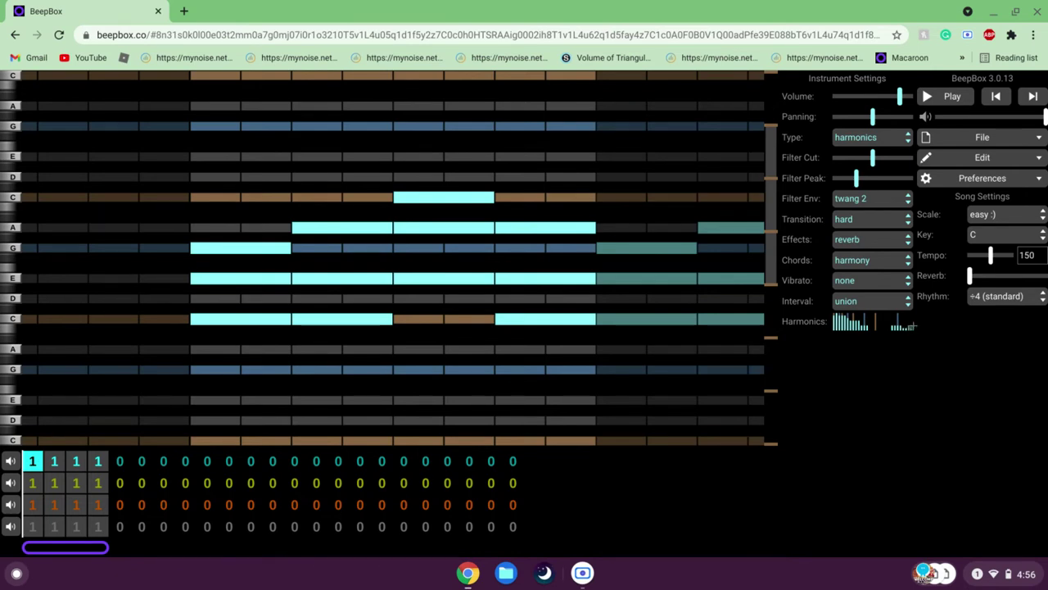
{"action": "key", "text": "space"}
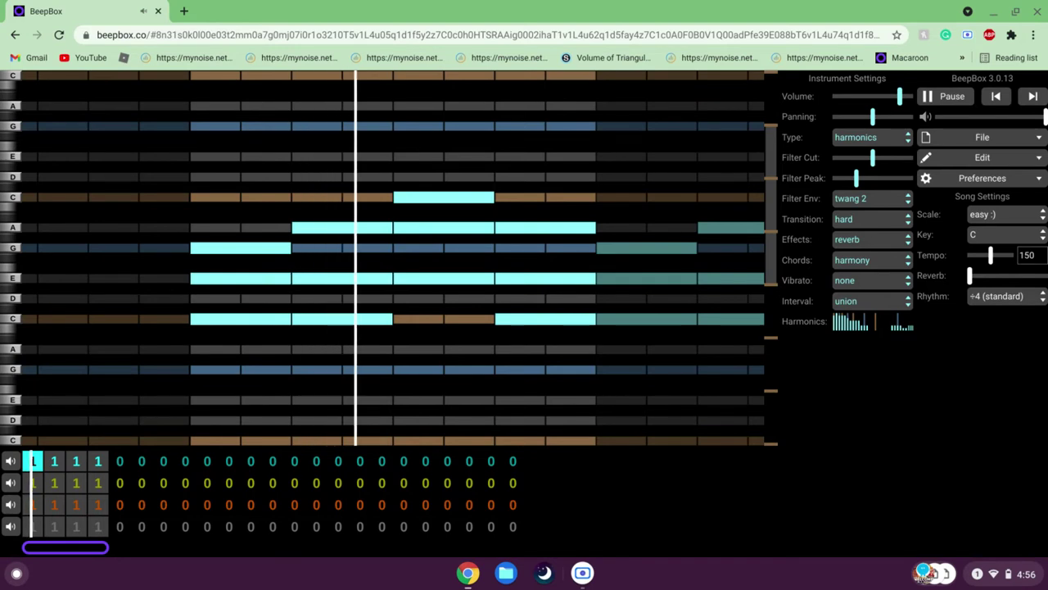
{"action": "key", "text": "space"}
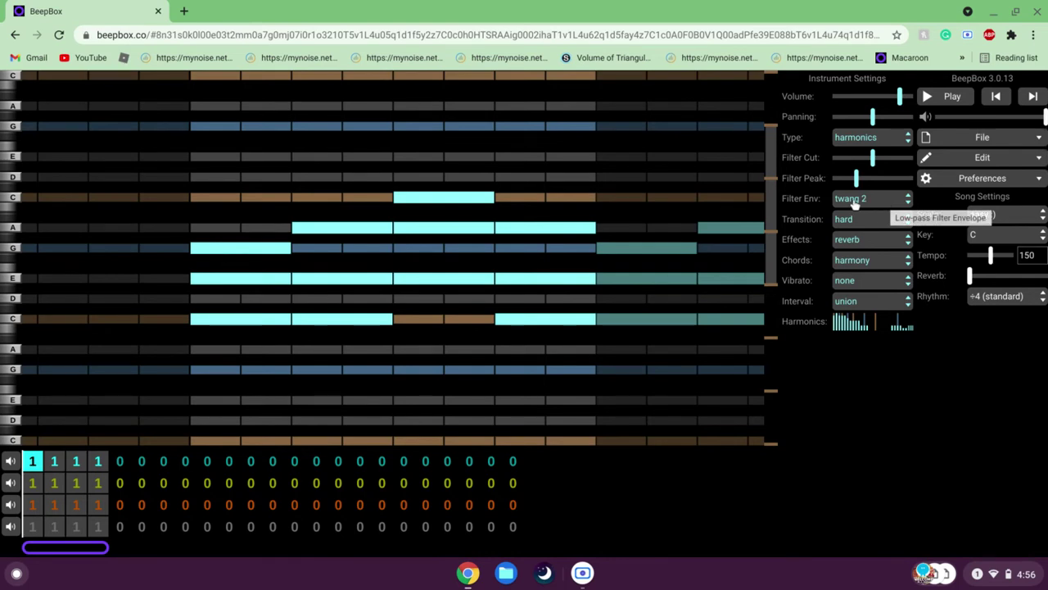
- Read the help text for the Filter Env setting and close it
{"action": "left_click", "coordinate": [807, 199]}
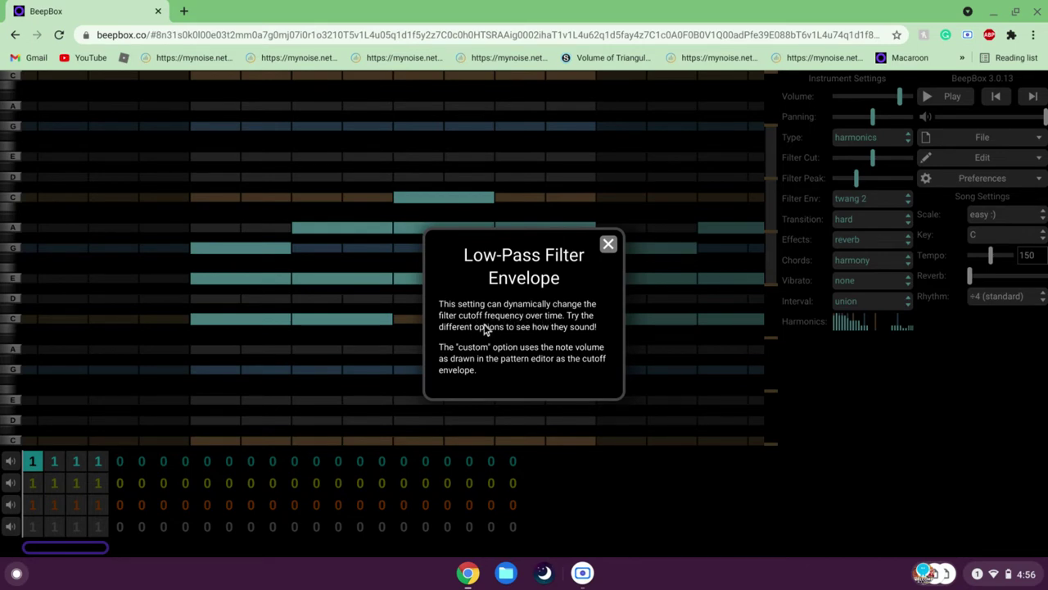
{"action": "left_click", "coordinate": [609, 245]}
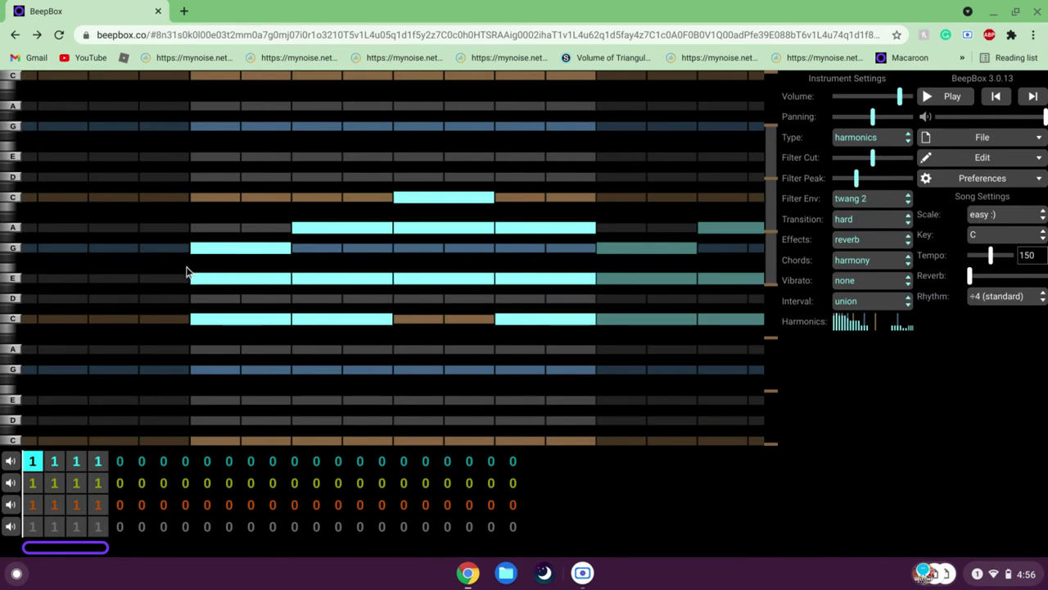
- Mute the blue channel and copy its chord pattern into the first bar of the yellow channel
{"action": "left_click", "coordinate": [33, 483]}
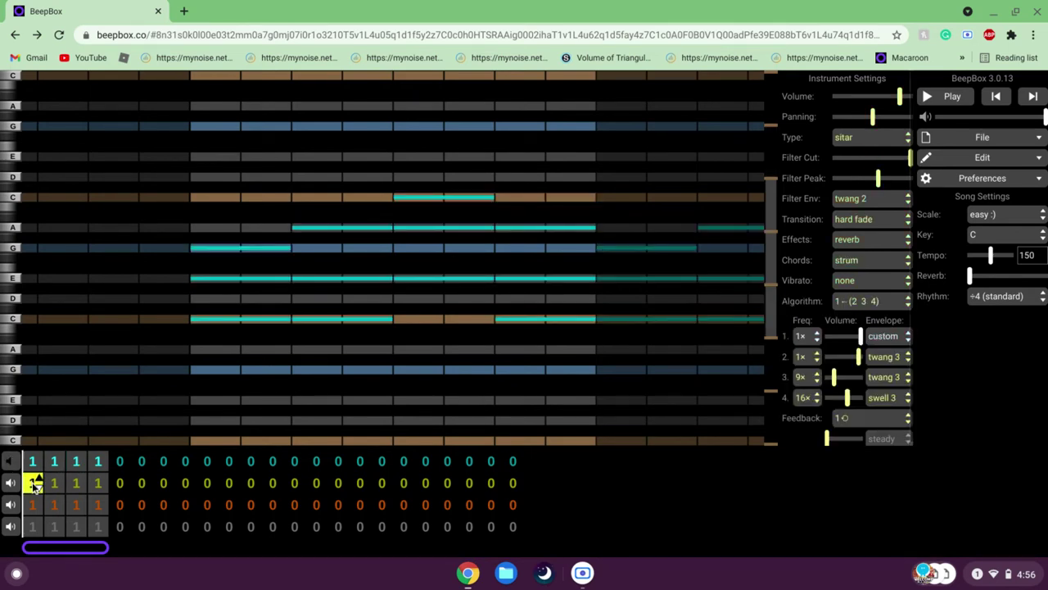
{"action": "left_click", "coordinate": [33, 461]}
{"action": "left_click", "coordinate": [34, 483]}
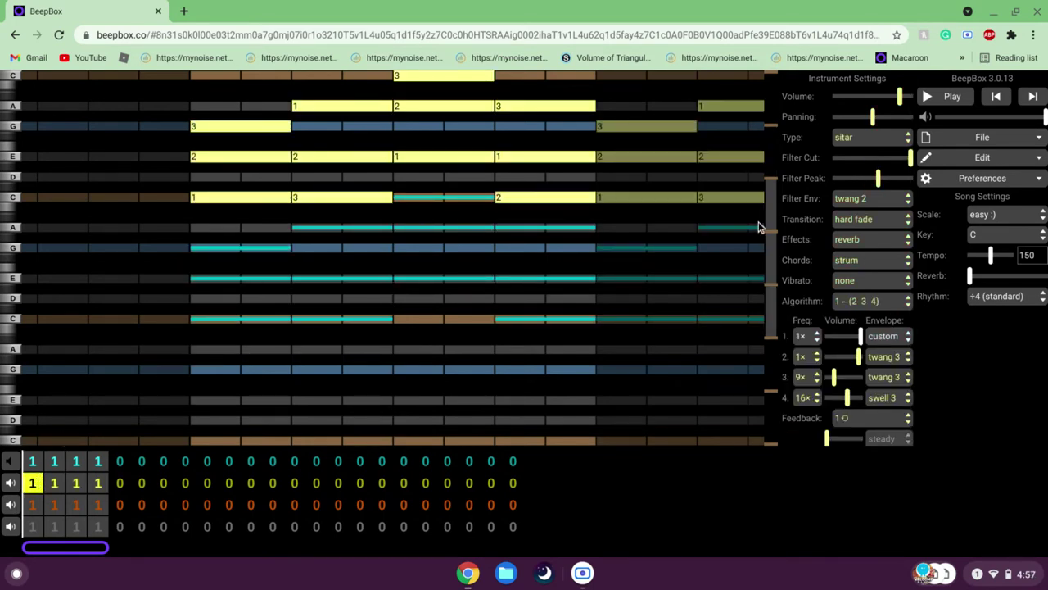
- Shift the yellow channel's octave range up by one octave and briefly play the pattern
{"action": "left_click_drag", "start_coordinate": [770, 227], "coordinate": [772, 168]}
{"action": "key", "text": "space"}
{"action": "key", "text": "space"}
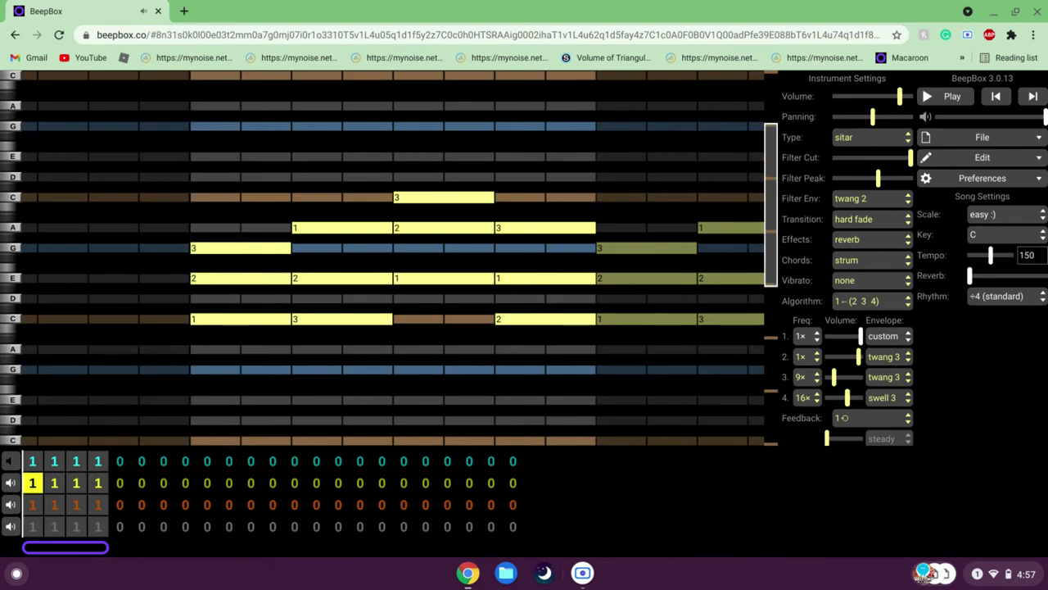
- Copy the blue channel's harmonics instrument and paste it onto the yellow channel in place of the sitar
{"action": "left_click", "coordinate": [908, 138]}
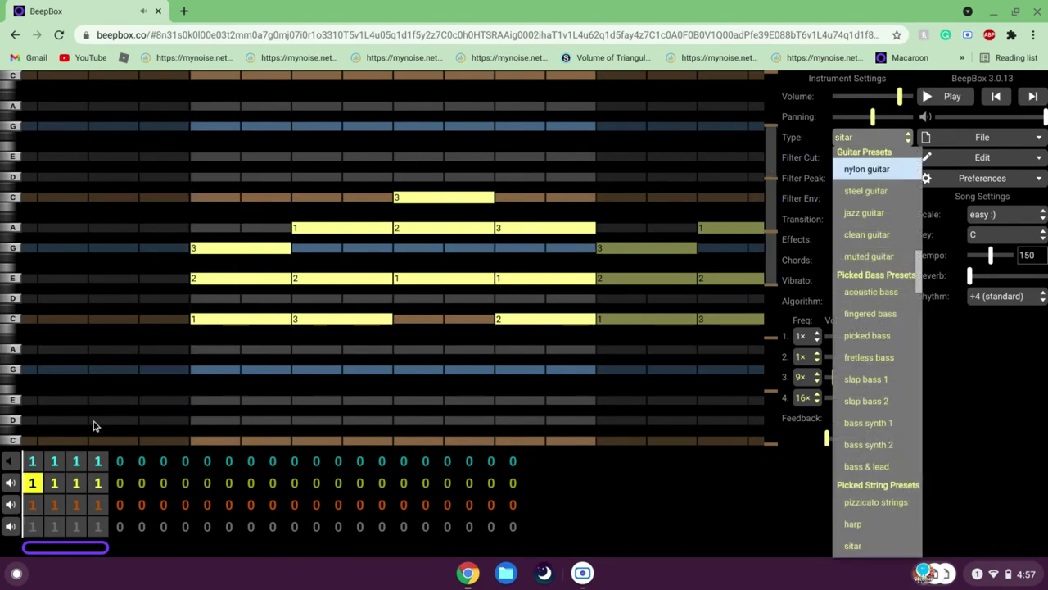
{"action": "left_click", "coordinate": [75, 460]}
{"action": "left_click", "coordinate": [853, 138]}
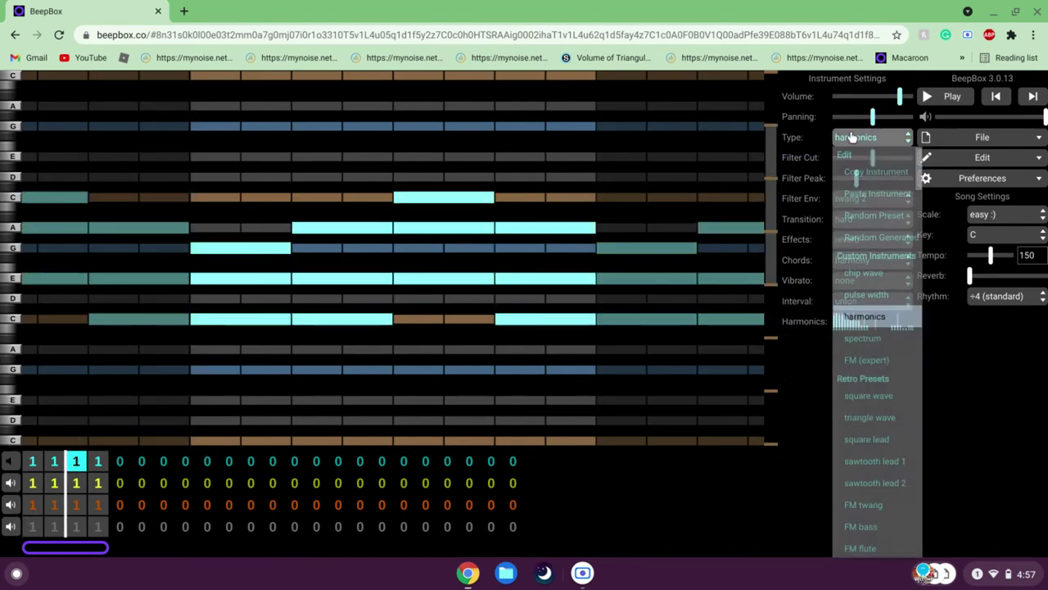
{"action": "left_click", "coordinate": [877, 172]}
{"action": "left_click", "coordinate": [75, 483]}
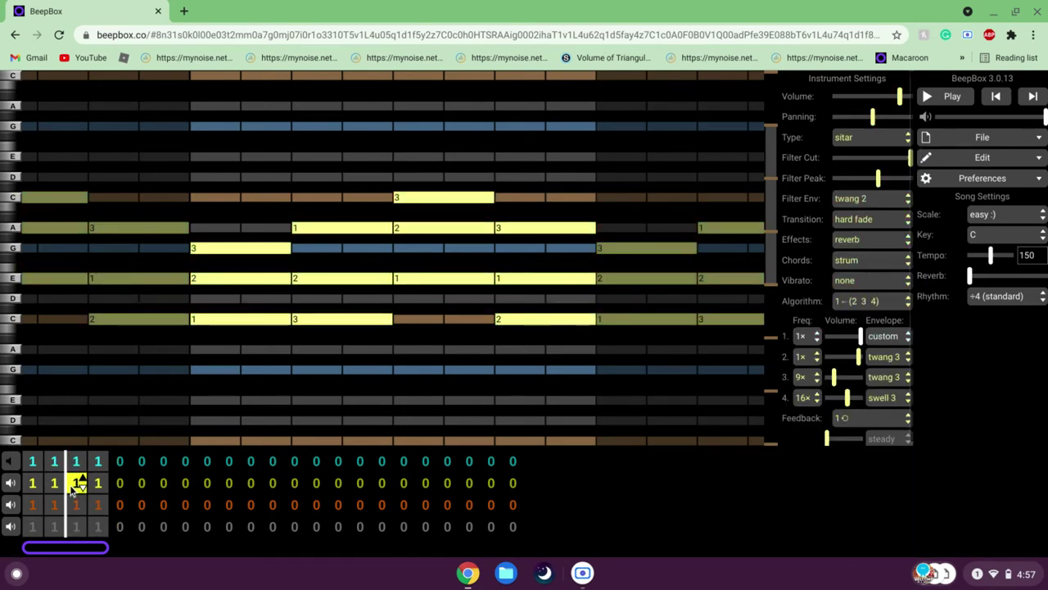
{"action": "left_click", "coordinate": [852, 145]}
{"action": "scroll", "coordinate": [880, 265], "scroll_direction": "up", "scroll_amount": 5}
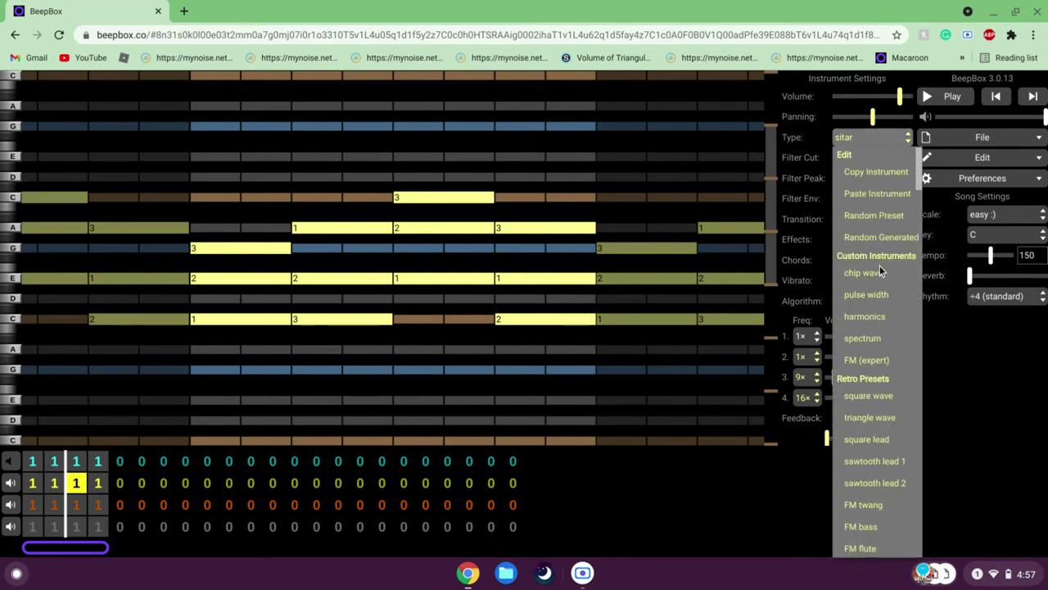
{"action": "left_click", "coordinate": [904, 201]}
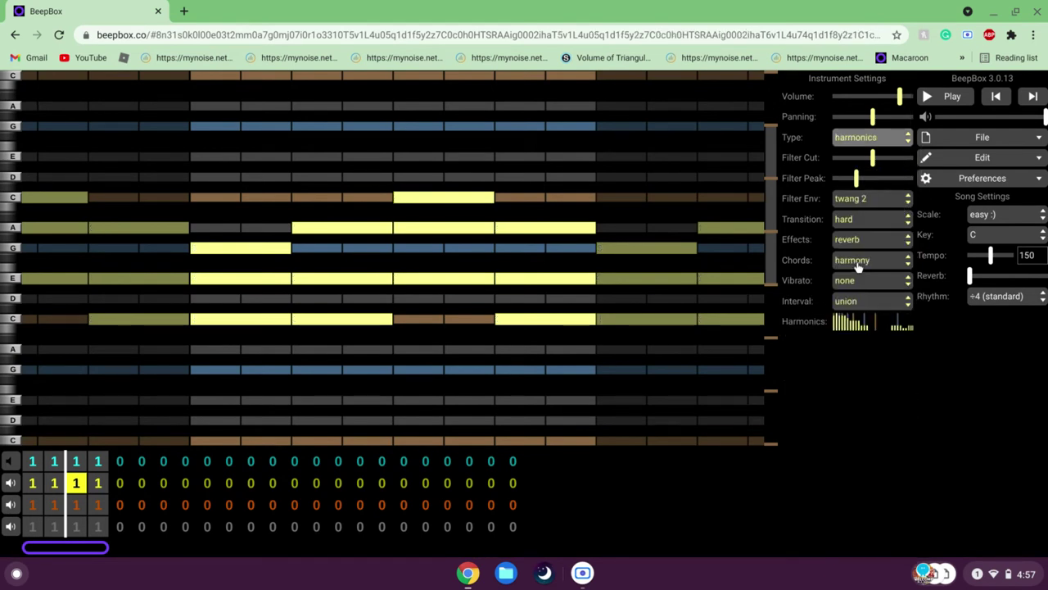
- Replace the yellow channel's chords with a single low C note covering the first half of the bar and play it
{"action": "left_click", "coordinate": [884, 199]}
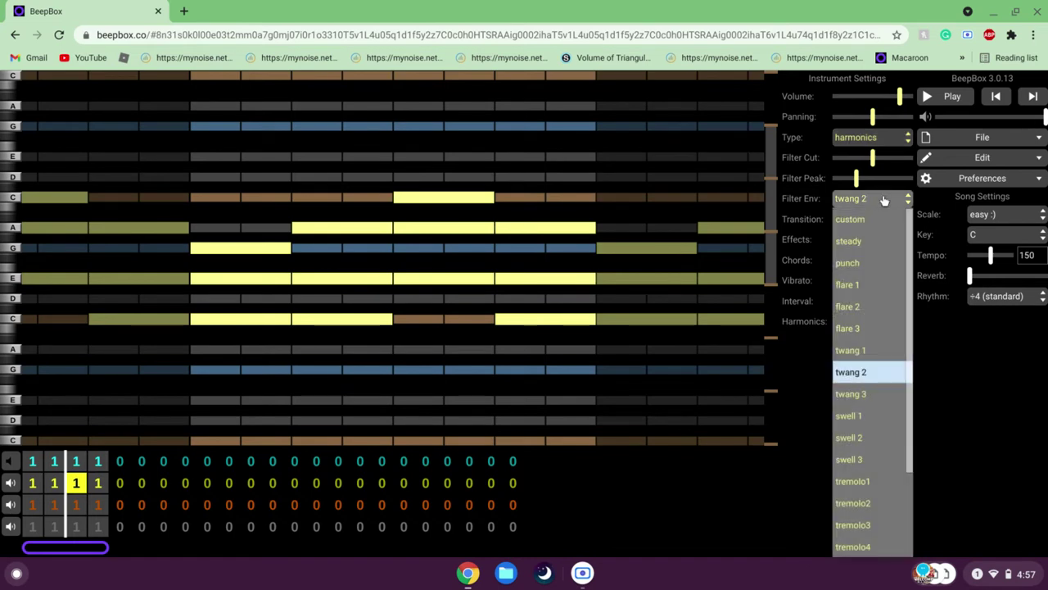
{"action": "left_click", "coordinate": [194, 253]}
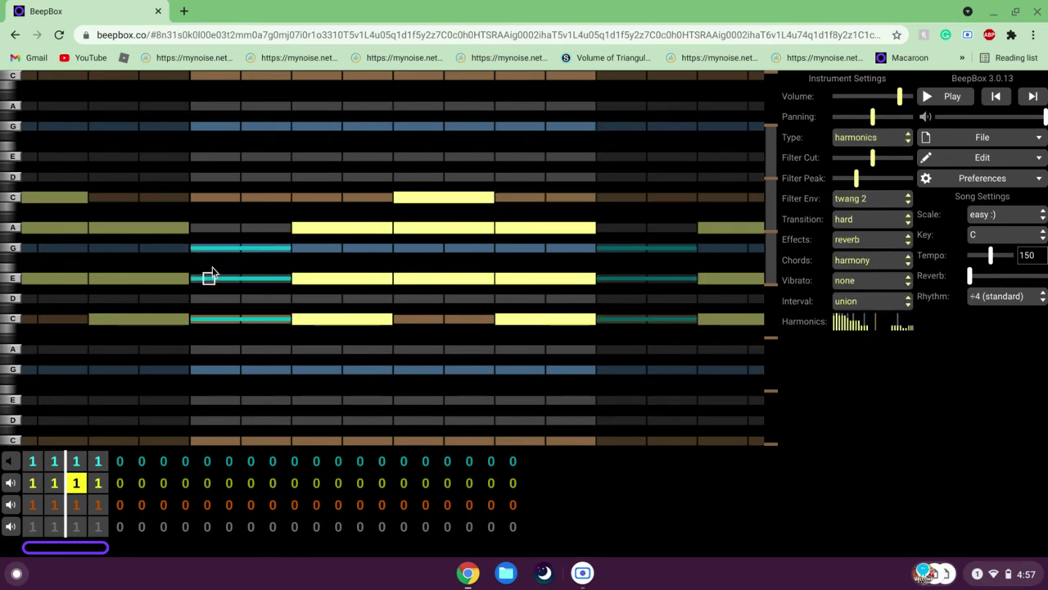
{"action": "left_click_drag", "start_coordinate": [196, 247], "coordinate": [709, 179]}
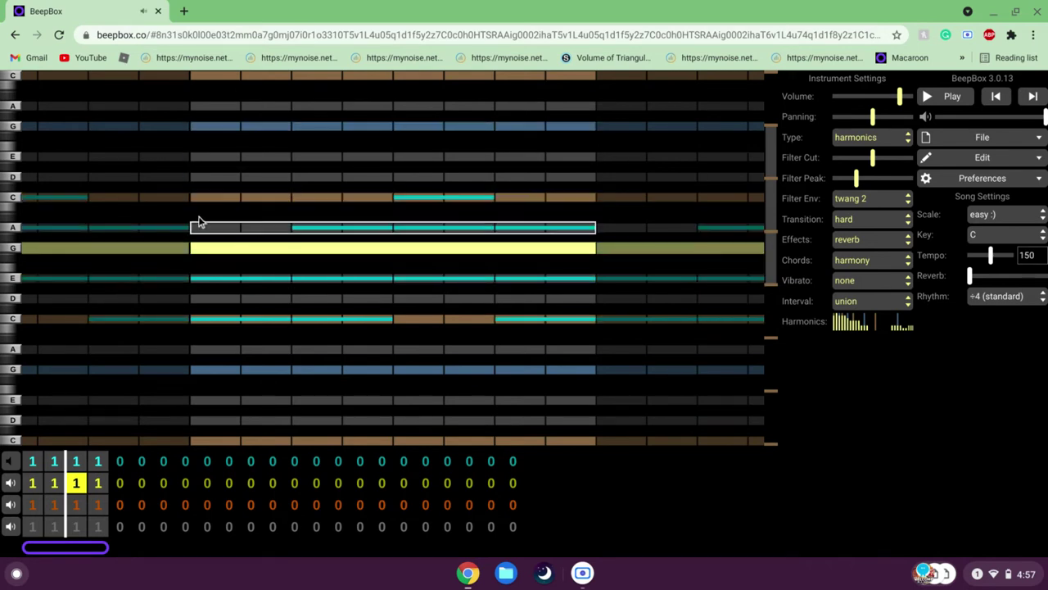
{"action": "left_click", "coordinate": [194, 249]}
{"action": "left_click", "coordinate": [202, 326]}
{"action": "left_click_drag", "start_coordinate": [202, 329], "coordinate": [370, 323]}
{"action": "key", "text": "space"}
{"action": "key", "text": "space"}
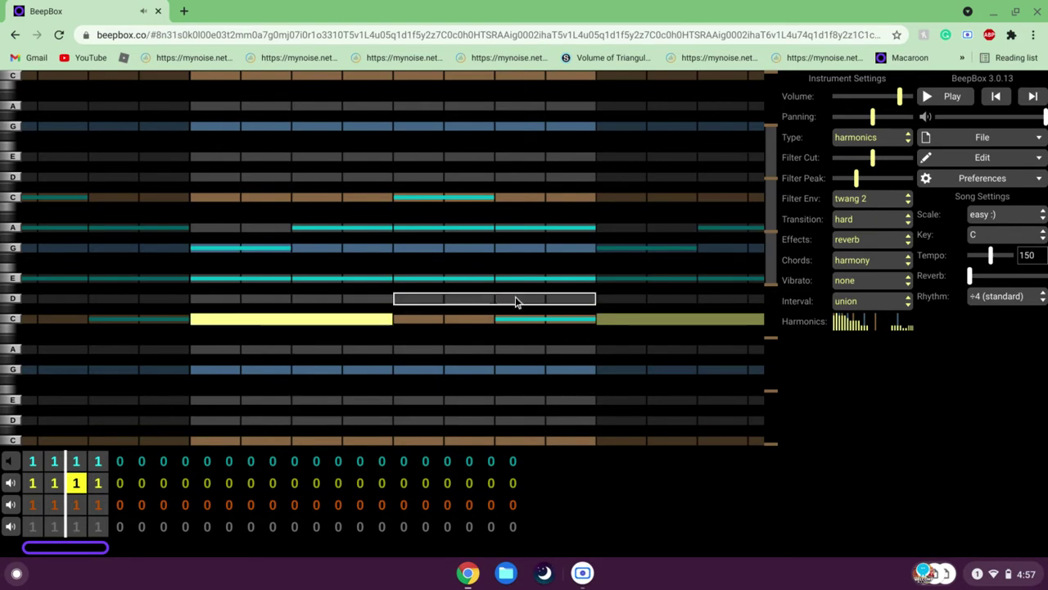
- Set the yellow channel's filter envelope to flare 1 and play the C note several times
{"action": "left_click", "coordinate": [877, 198]}
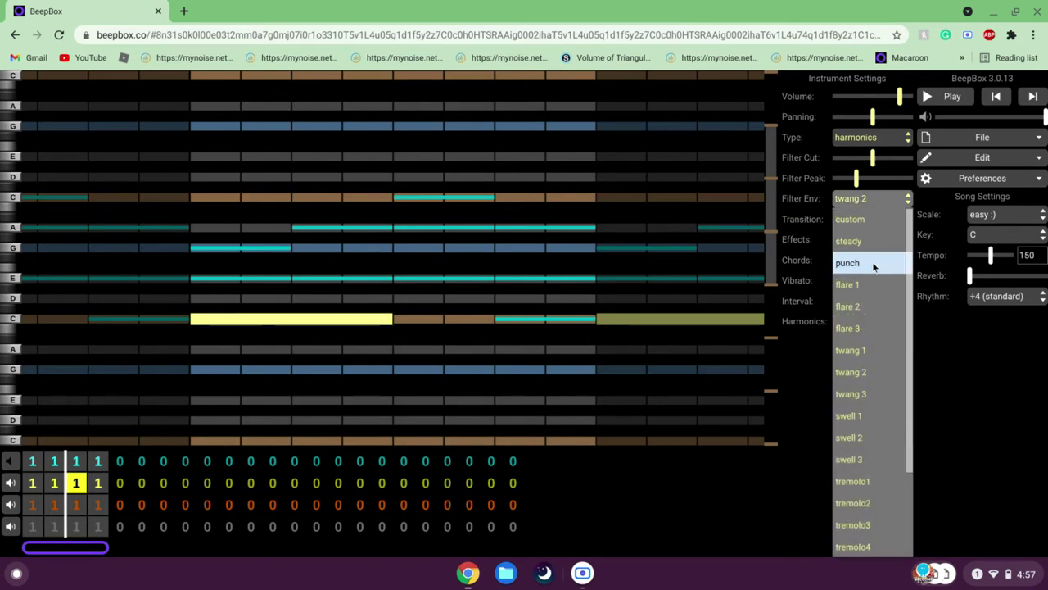
{"action": "left_click", "coordinate": [848, 284]}
{"action": "key", "text": "space"}
{"action": "key", "text": "space"}
{"action": "key", "text": "space"}
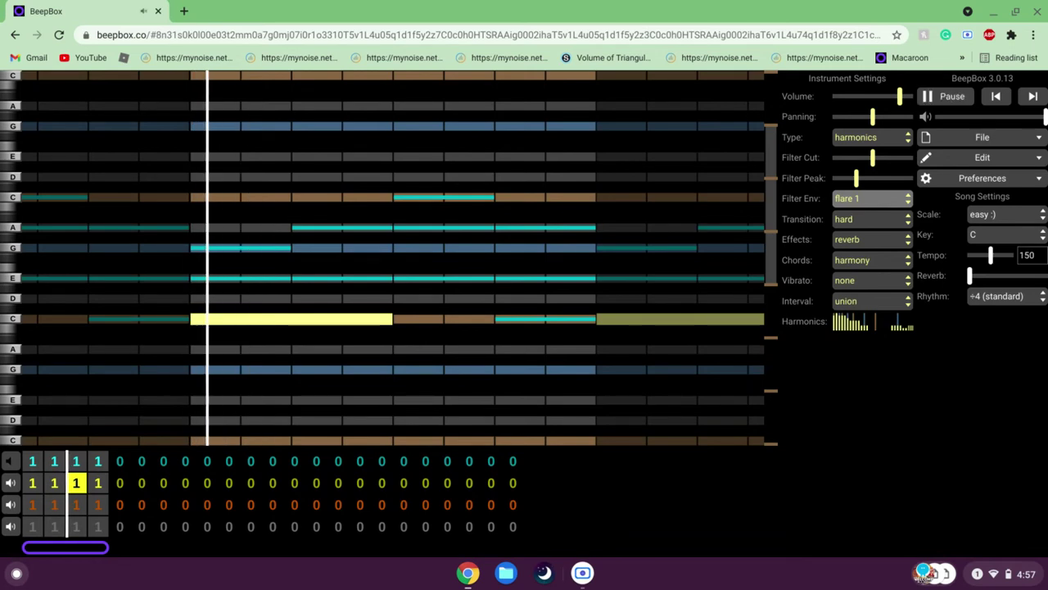
{"action": "key", "text": "space"}
{"action": "key", "text": "space"}
{"action": "key", "text": "space"}
{"action": "key", "text": "space"}
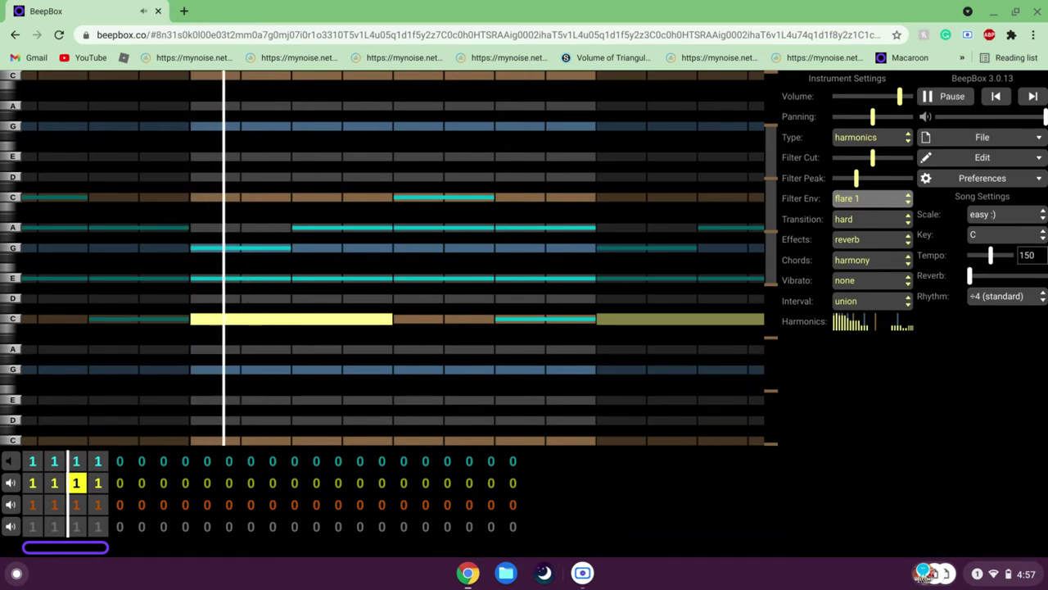
{"action": "key", "text": "space"}
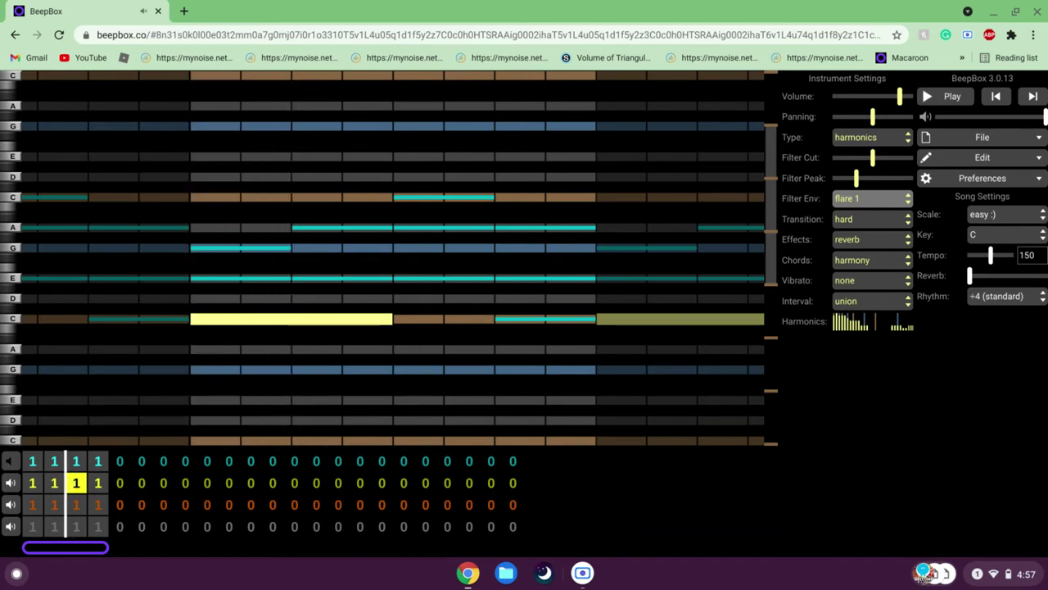
- Change the filter envelope to flare 2 and play the C note
{"action": "left_click", "coordinate": [869, 197]}
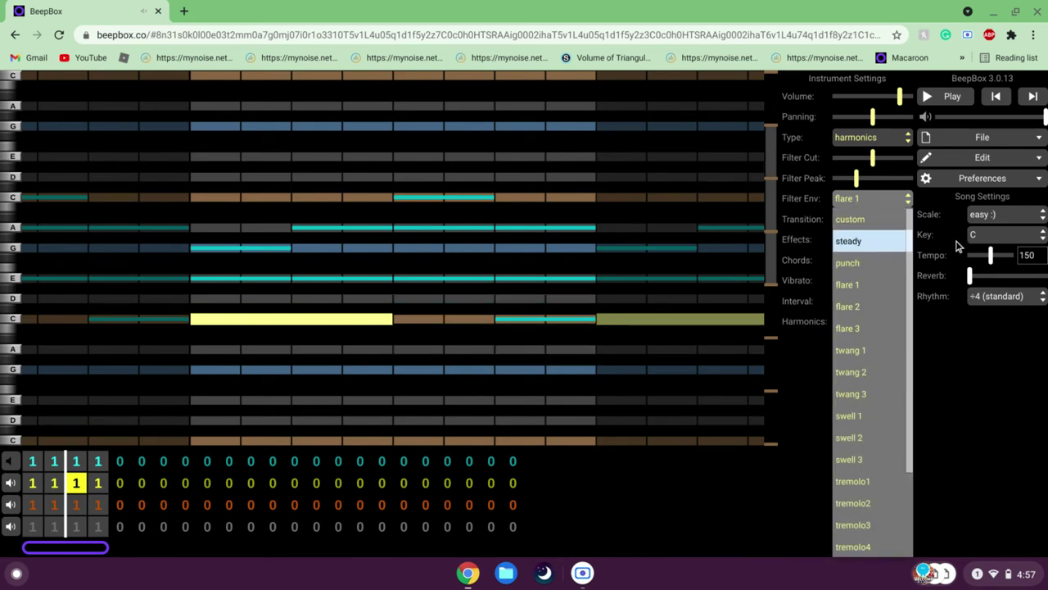
{"action": "left_click", "coordinate": [857, 308]}
{"action": "key", "text": "space"}
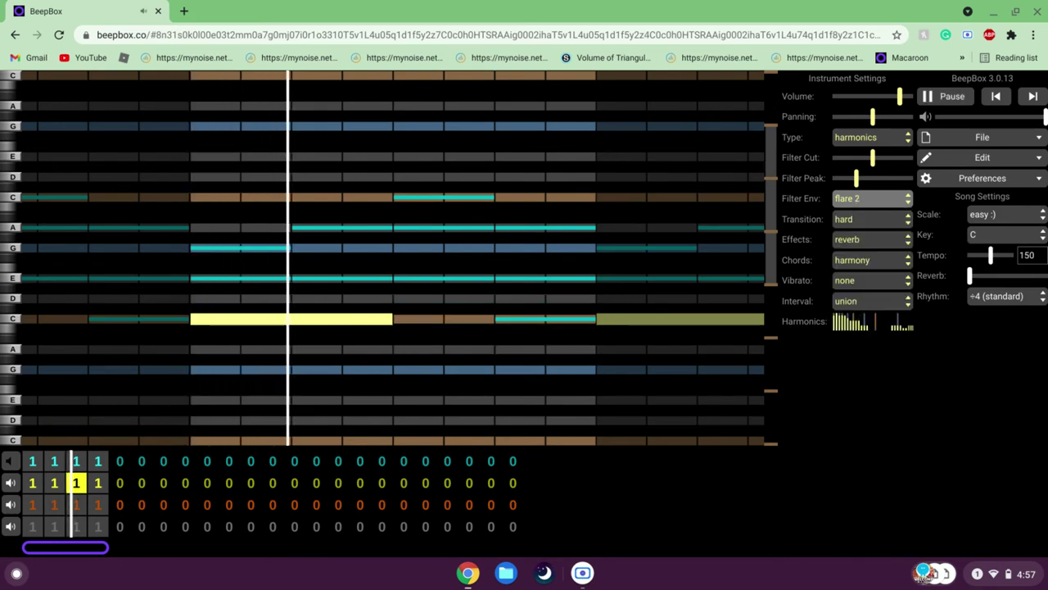
{"action": "key", "text": "space"}
- Change the filter envelope to decay 1 and play the C note
{"action": "left_click", "coordinate": [873, 207]}
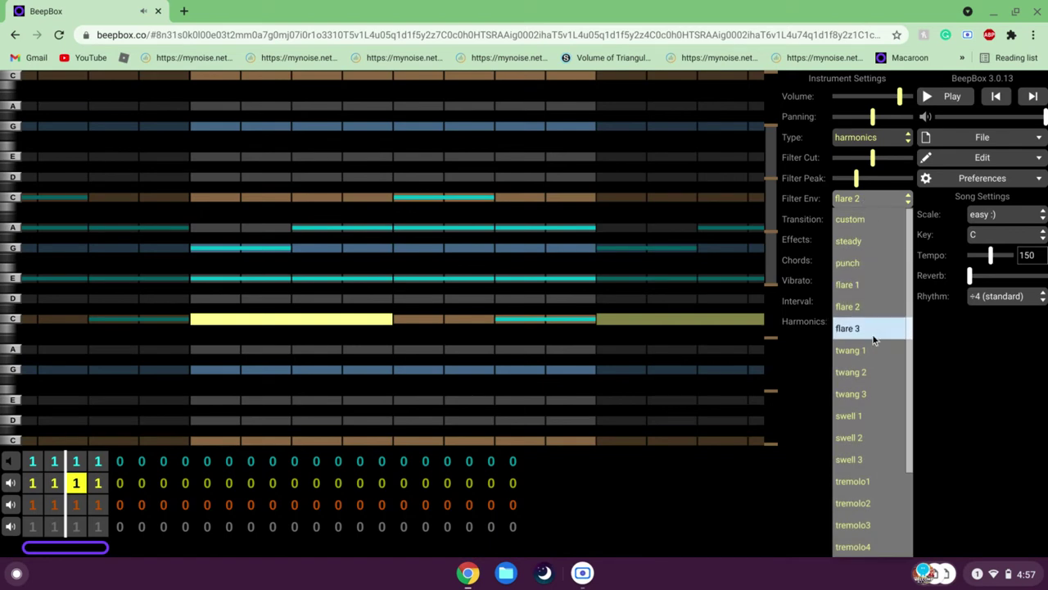
{"action": "scroll", "coordinate": [873, 335], "scroll_direction": "down", "scroll_amount": 2}
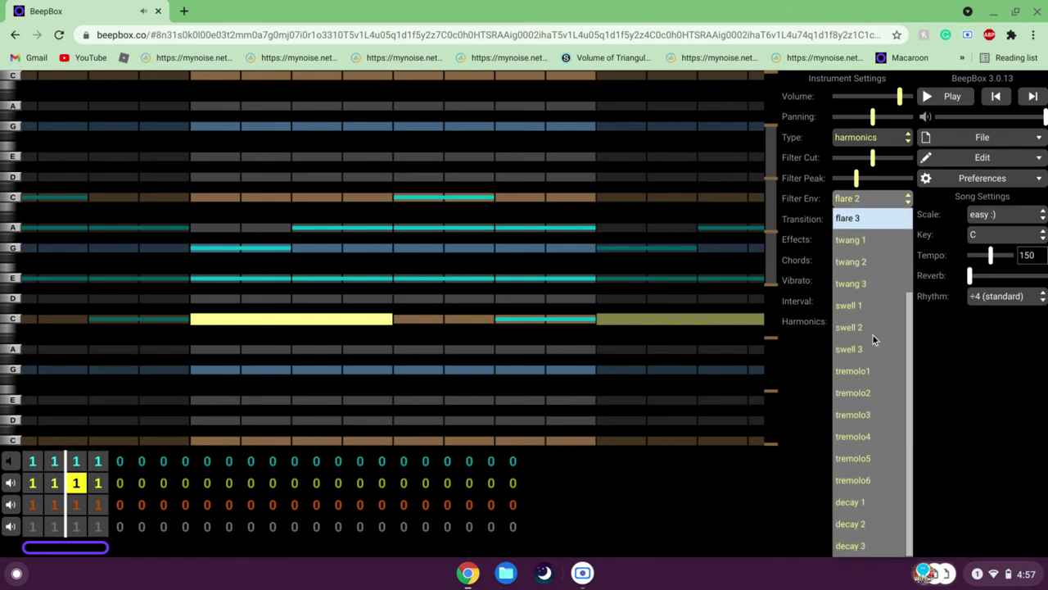
{"action": "left_click", "coordinate": [851, 501]}
{"action": "key", "text": "space"}
{"action": "key", "text": "space"}
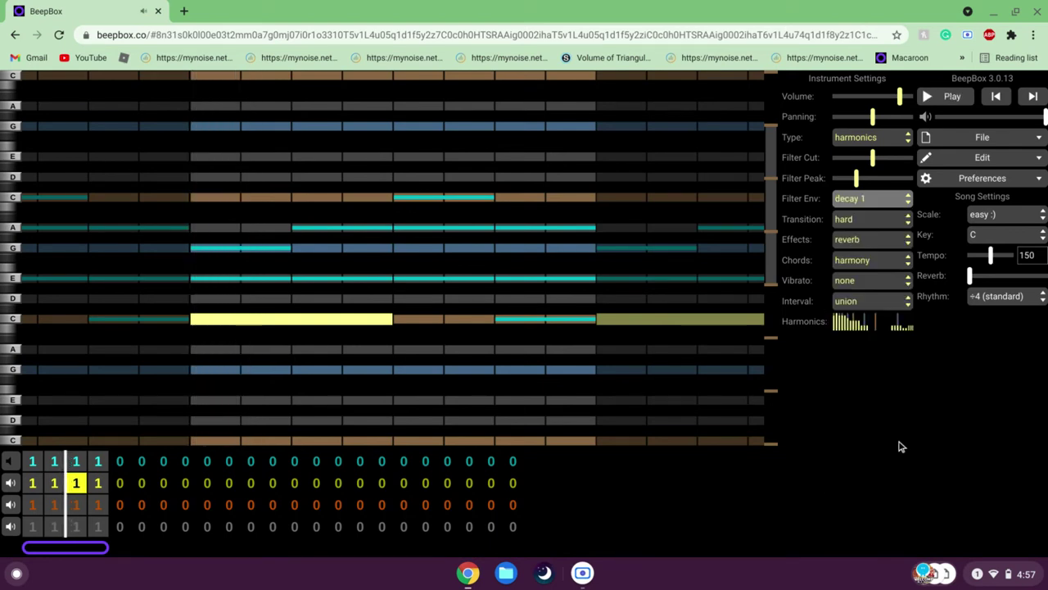
- Switch the filter envelope to swell 2 and play the C note
{"action": "left_click", "coordinate": [856, 195]}
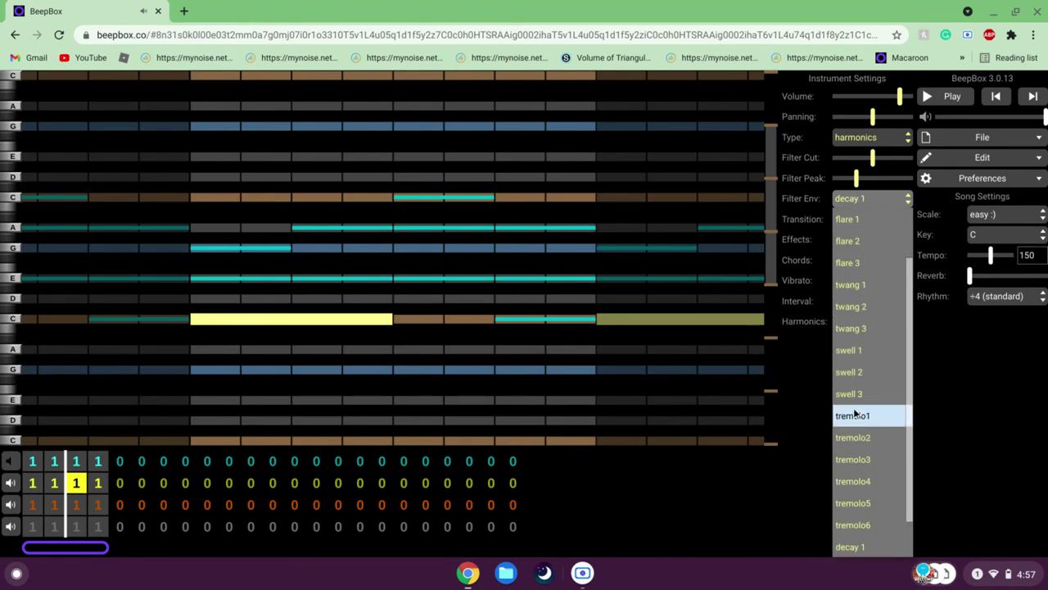
{"action": "left_click", "coordinate": [871, 375]}
{"action": "key", "text": "space"}
{"action": "key", "text": "space"}
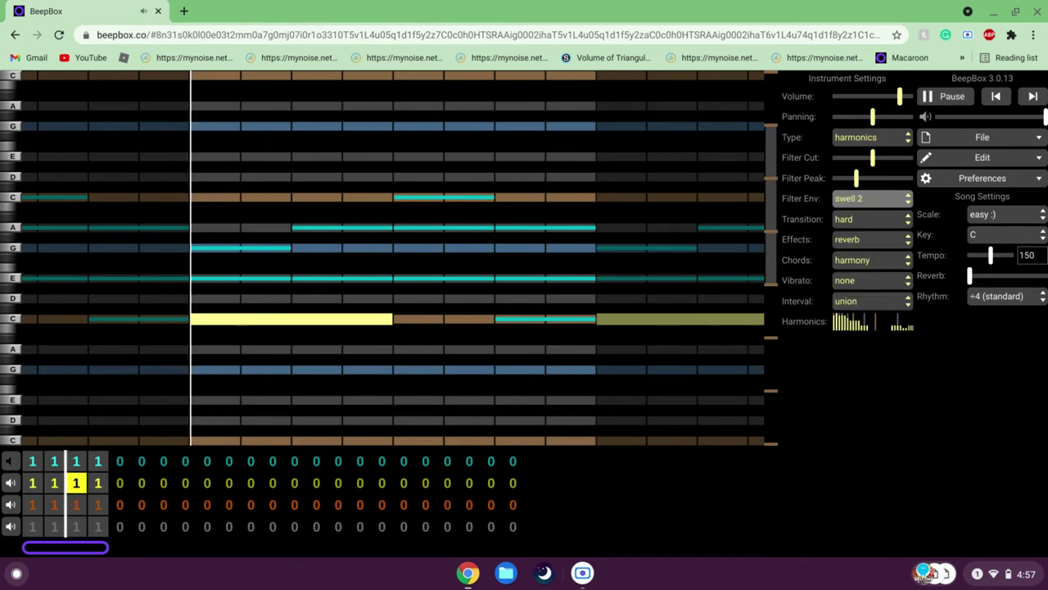
- Set the filter envelope to steady and play the C note
{"action": "left_click", "coordinate": [884, 202]}
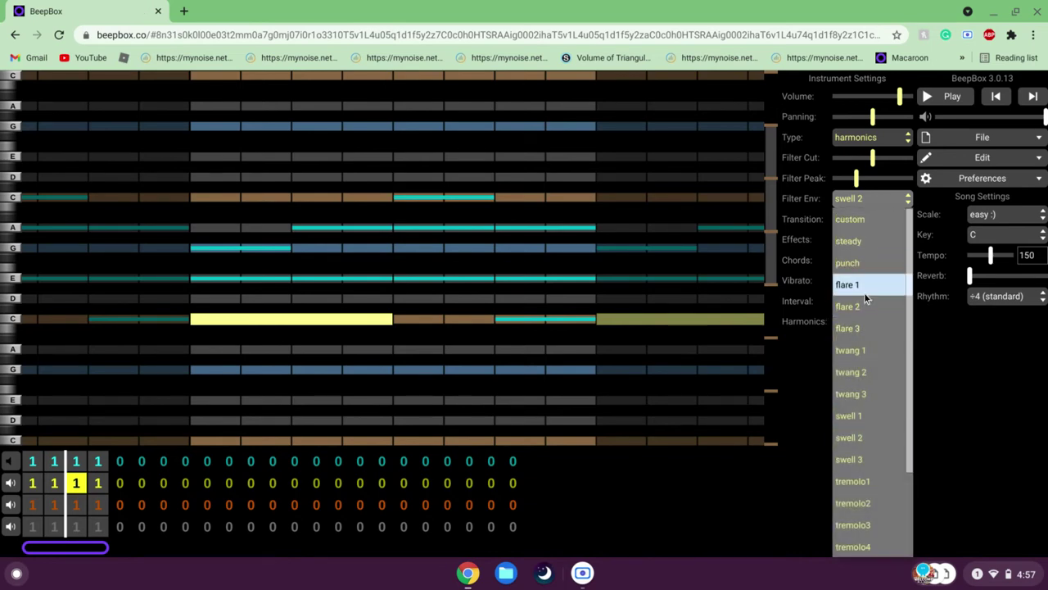
{"action": "left_click", "coordinate": [893, 242]}
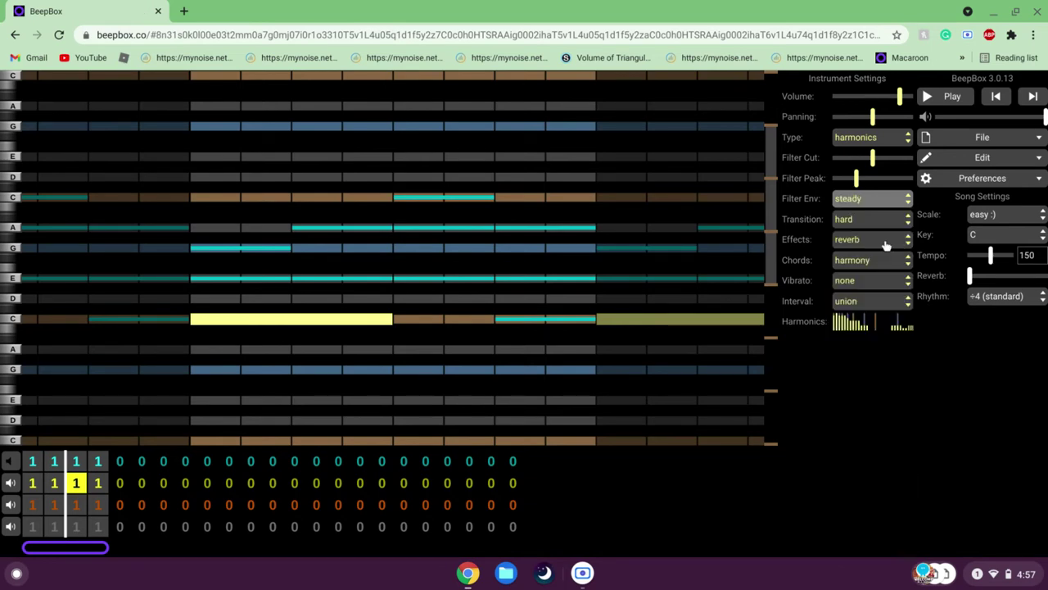
{"action": "key", "text": "space"}
{"action": "key", "text": "space"}
- Set the filter envelope to punch and play the C note
{"action": "left_click", "coordinate": [870, 200]}
{"action": "left_click", "coordinate": [870, 262]}
{"action": "key", "text": "space"}
{"action": "key", "text": "space"}
- Set the filter envelope to custom, play the C note, and look through the list of envelope options
{"action": "left_click", "coordinate": [865, 201]}
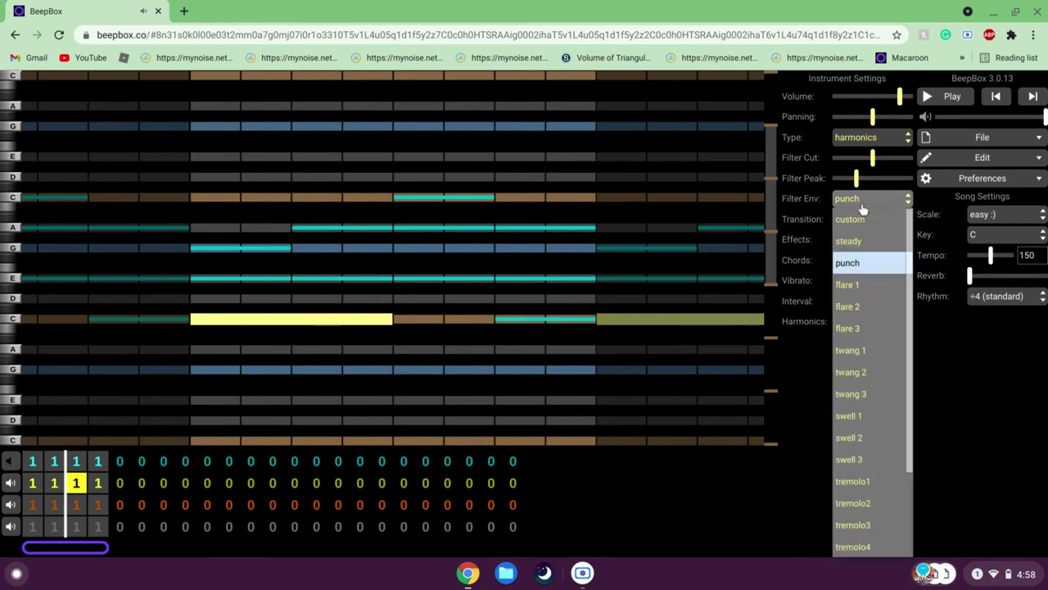
{"action": "left_click", "coordinate": [860, 222]}
{"action": "key", "text": "space"}
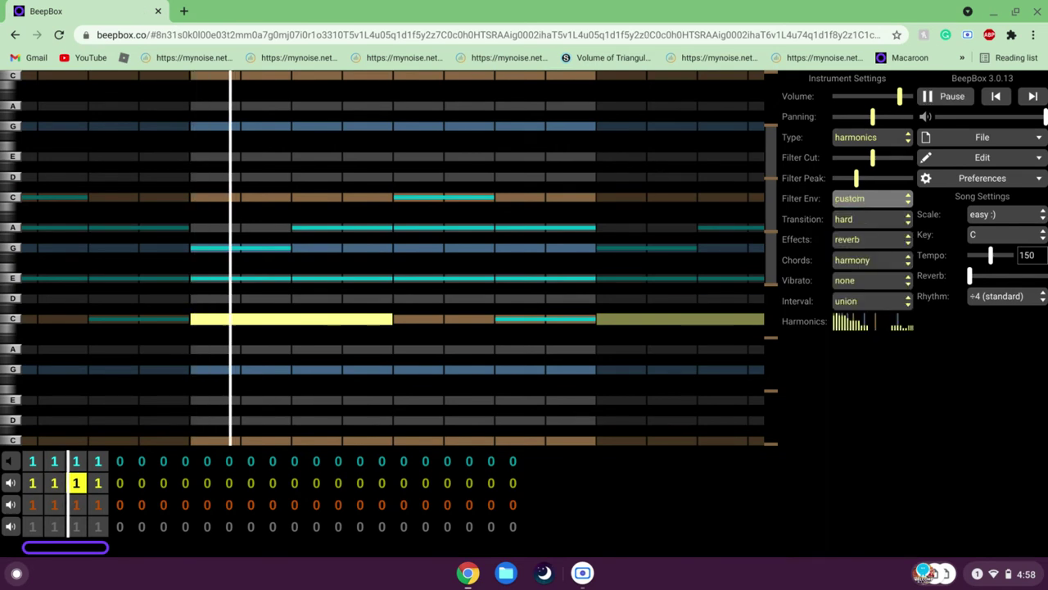
{"action": "key", "text": "space"}
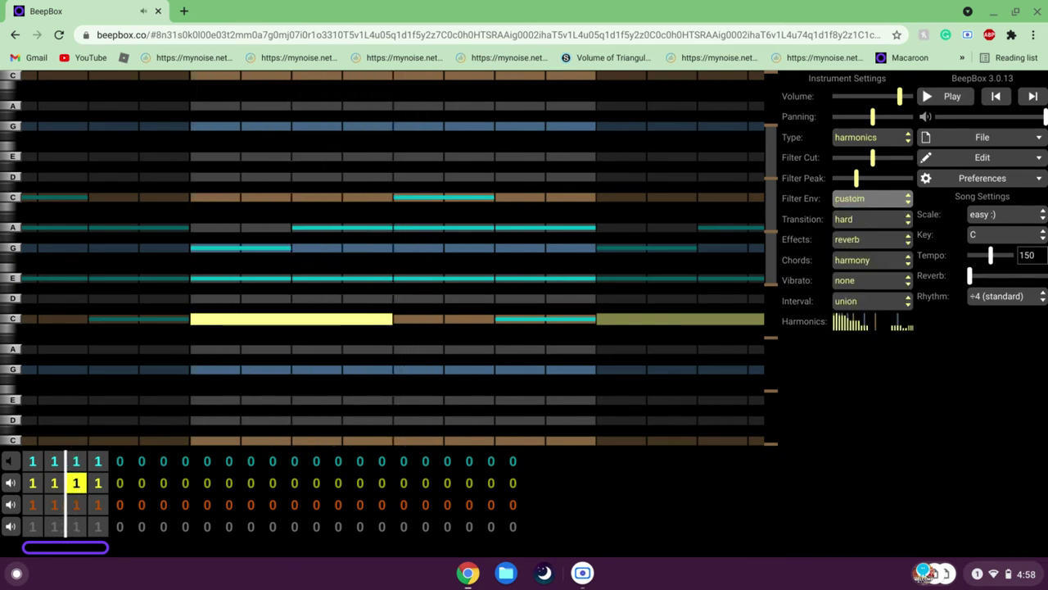
{"action": "left_click", "coordinate": [864, 201]}
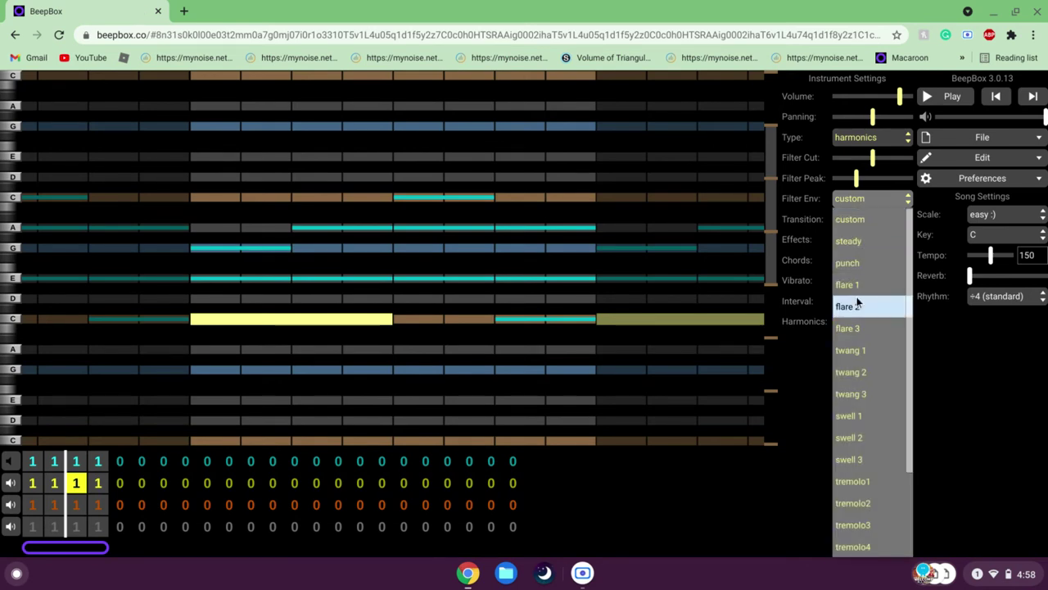
{"action": "scroll", "coordinate": [860, 307], "scroll_direction": "down", "scroll_amount": 3}
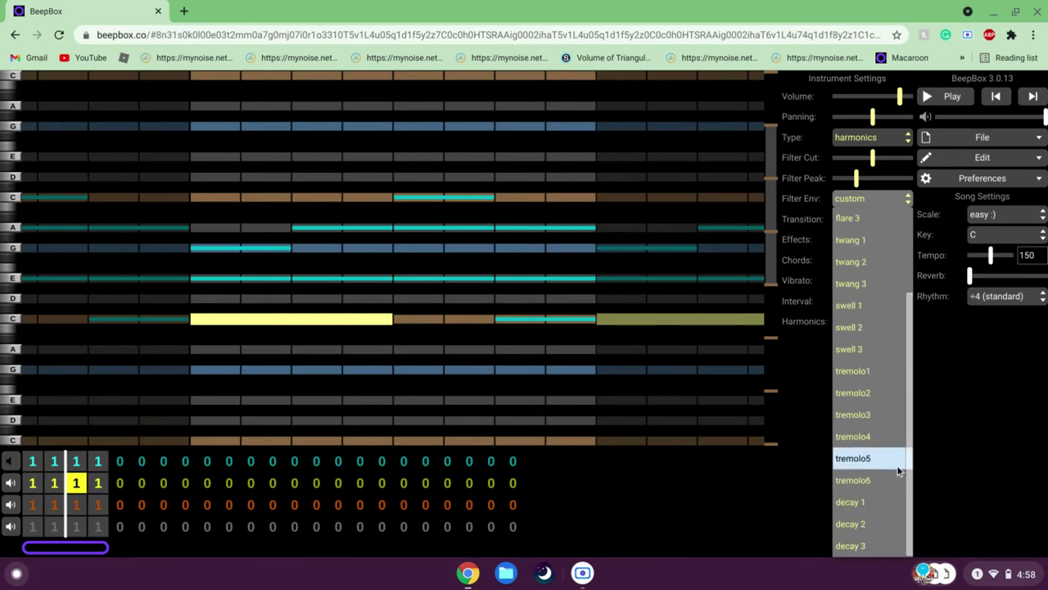
{"action": "scroll", "coordinate": [895, 331], "scroll_direction": "up", "scroll_amount": 3}
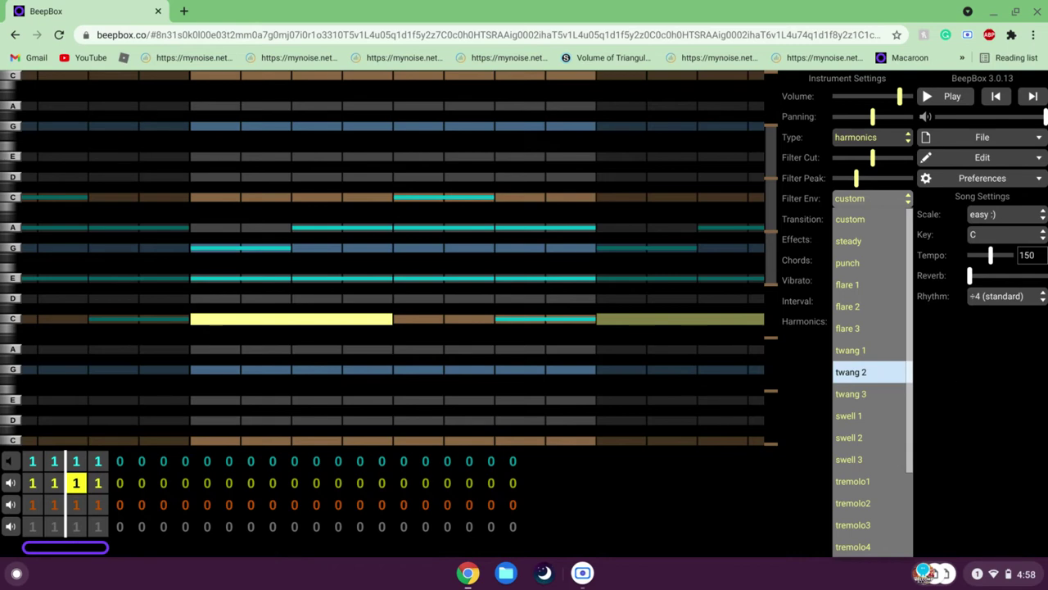
{"action": "left_click", "coordinate": [954, 367]}
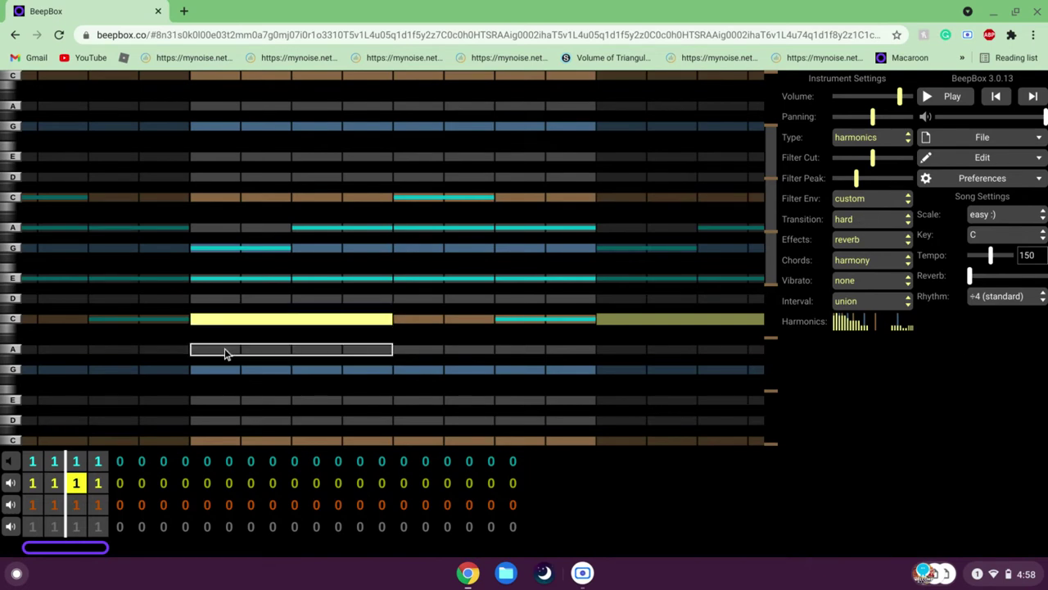
- Shorten the C note to a quarter of the bar and add an equally long E note directly after it
{"action": "left_click_drag", "start_coordinate": [390, 327], "coordinate": [284, 329]}
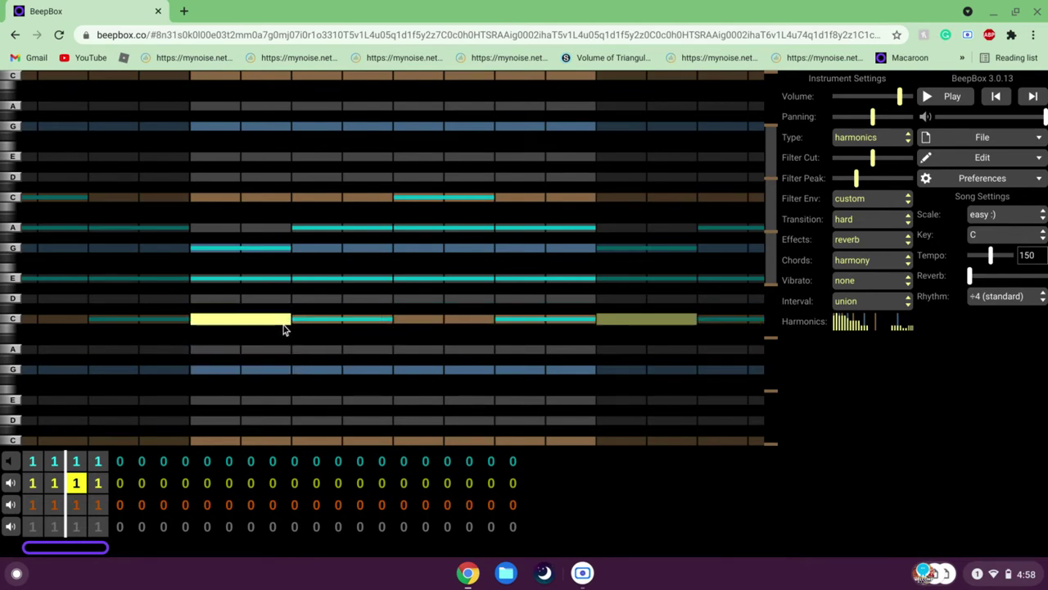
{"action": "left_click", "coordinate": [307, 288]}
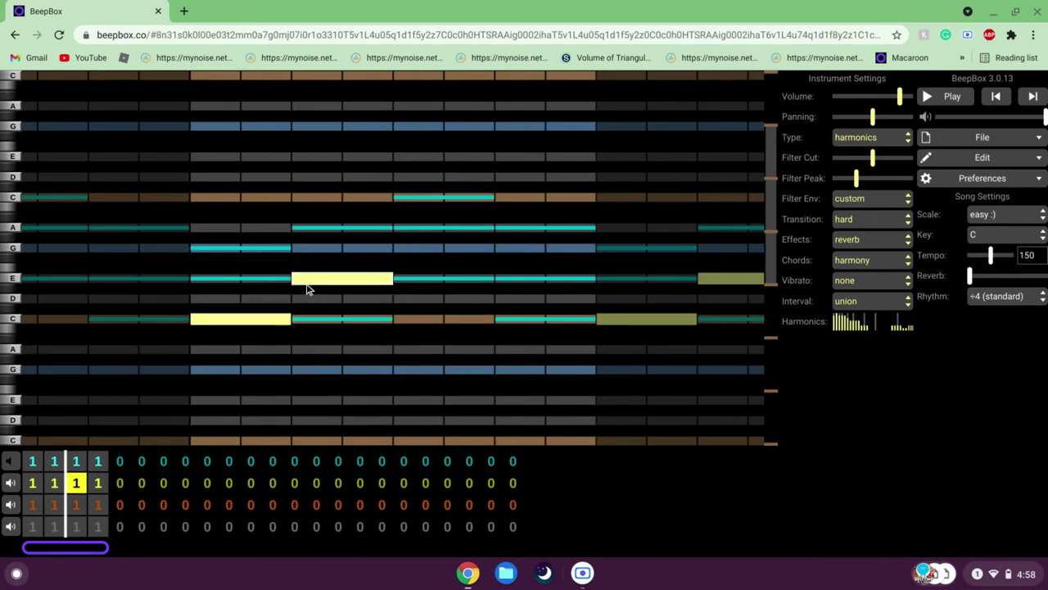
- Set the yellow channel's transition to seamless and play the C and E notes twice
{"action": "left_click", "coordinate": [901, 221]}
{"action": "left_click", "coordinate": [876, 236]}
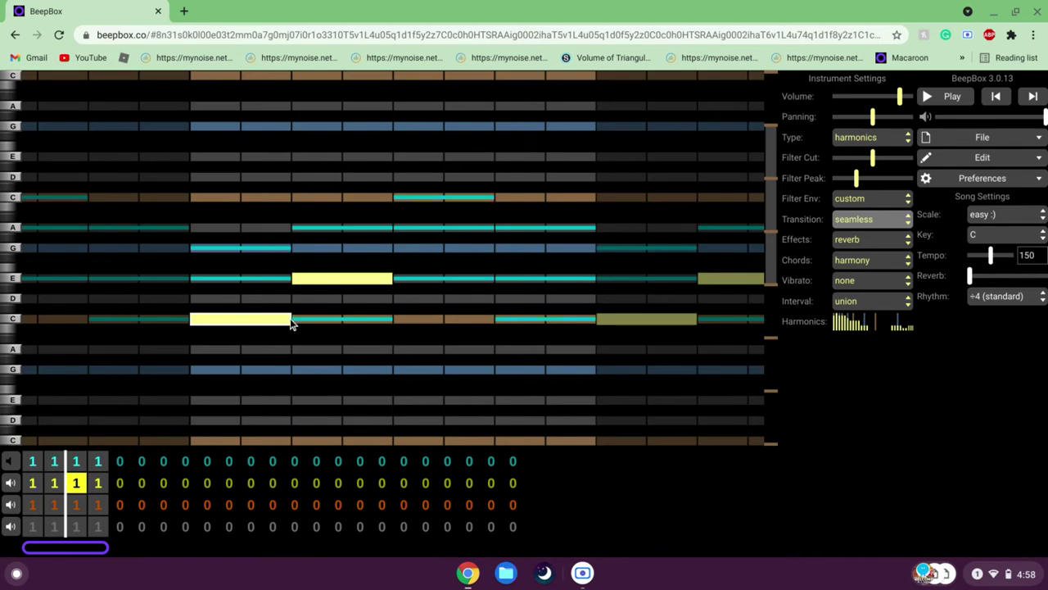
{"action": "key", "text": "space"}
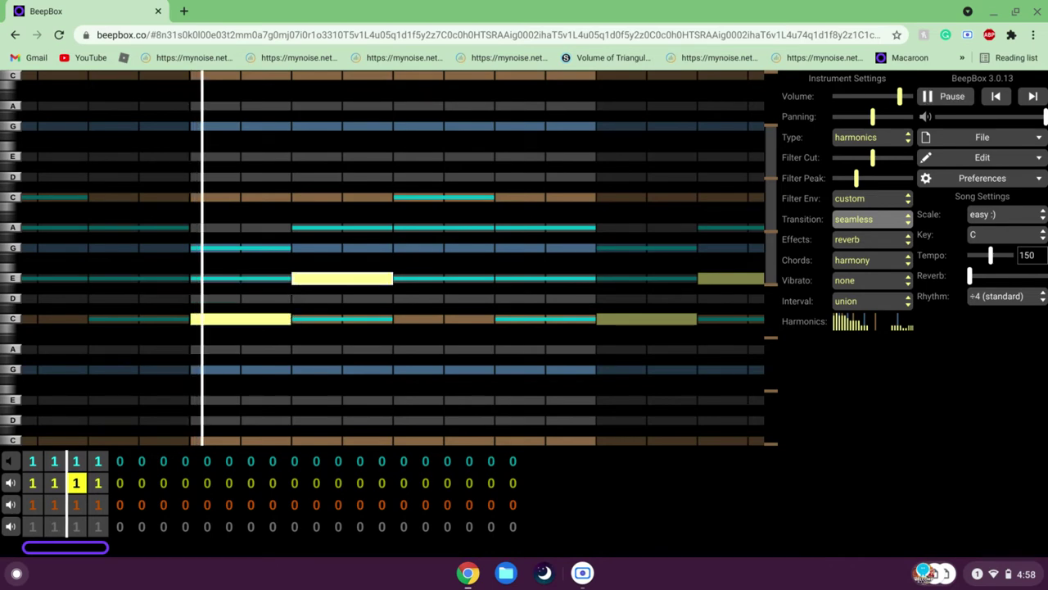
{"action": "key", "text": "space"}
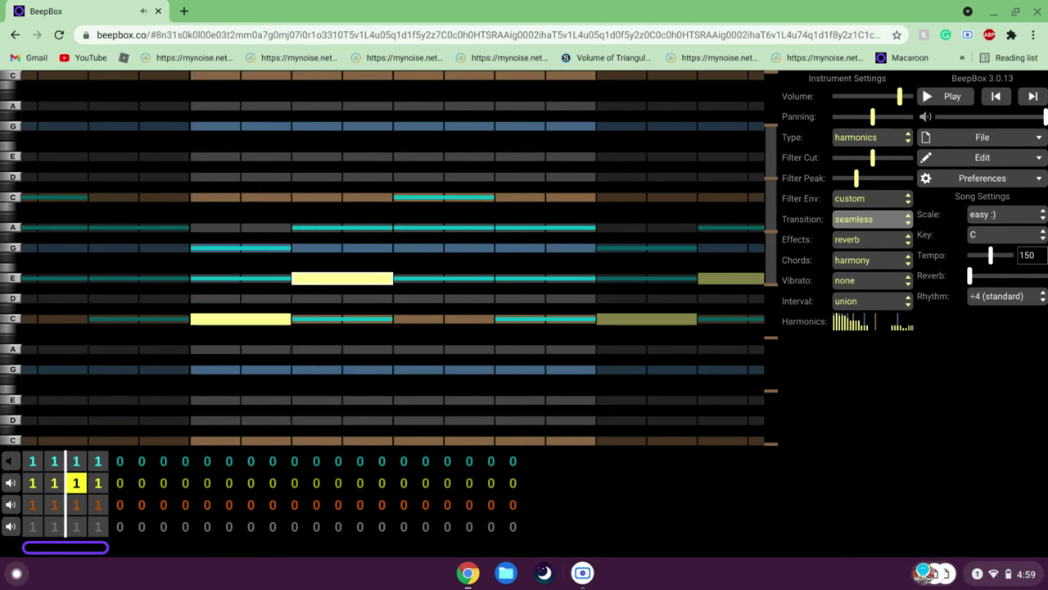
{"action": "key", "text": "space"}
{"action": "key", "text": "space"}
- Change the transition to hard and play the two notes for comparison
{"action": "left_click", "coordinate": [854, 220]}
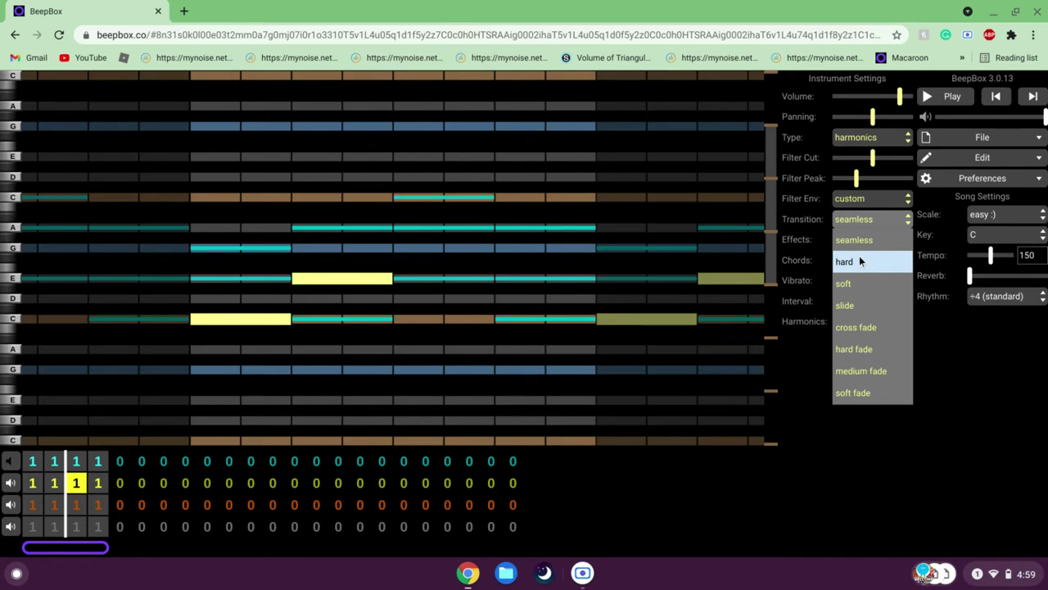
{"action": "left_click", "coordinate": [857, 256]}
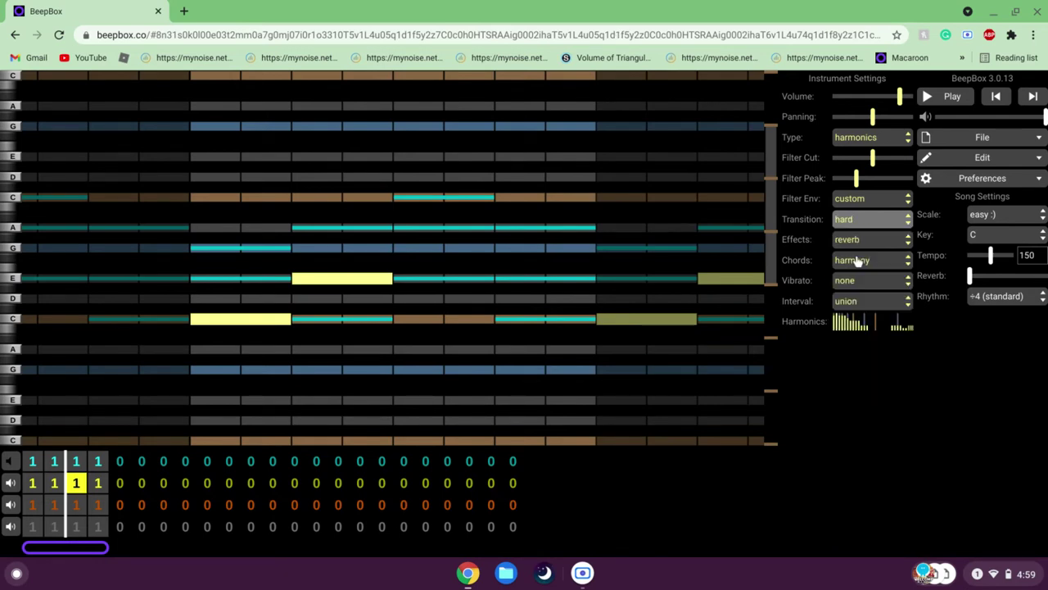
{"action": "key", "text": "space"}
{"action": "key", "text": "space"}
- Change the transition to soft and play the two notes
{"action": "left_click", "coordinate": [872, 228]}
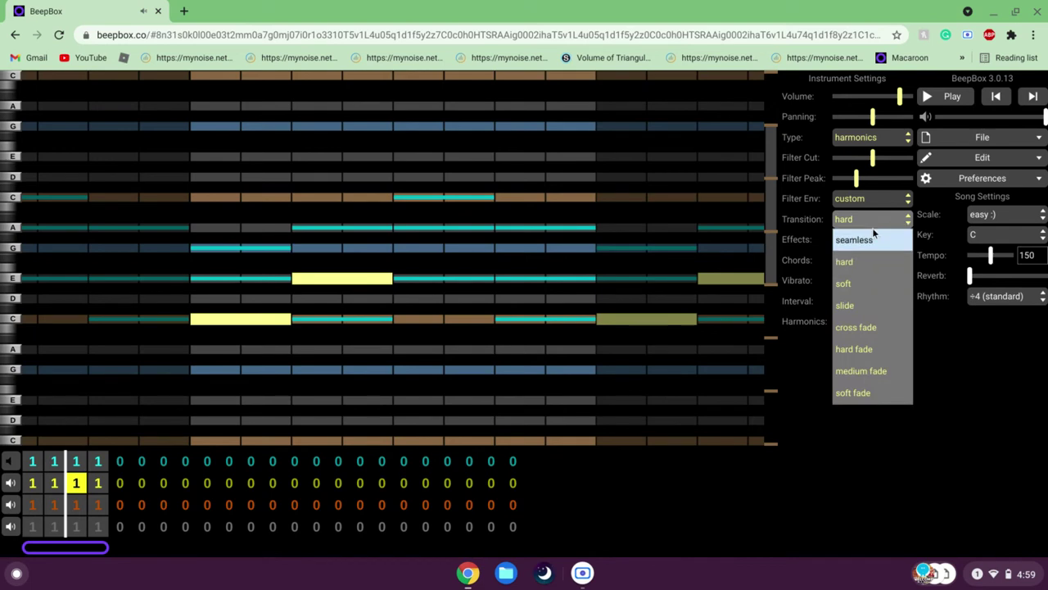
{"action": "left_click", "coordinate": [874, 280]}
{"action": "key", "text": "Down"}
{"action": "key", "text": "space"}
{"action": "key", "text": "space"}
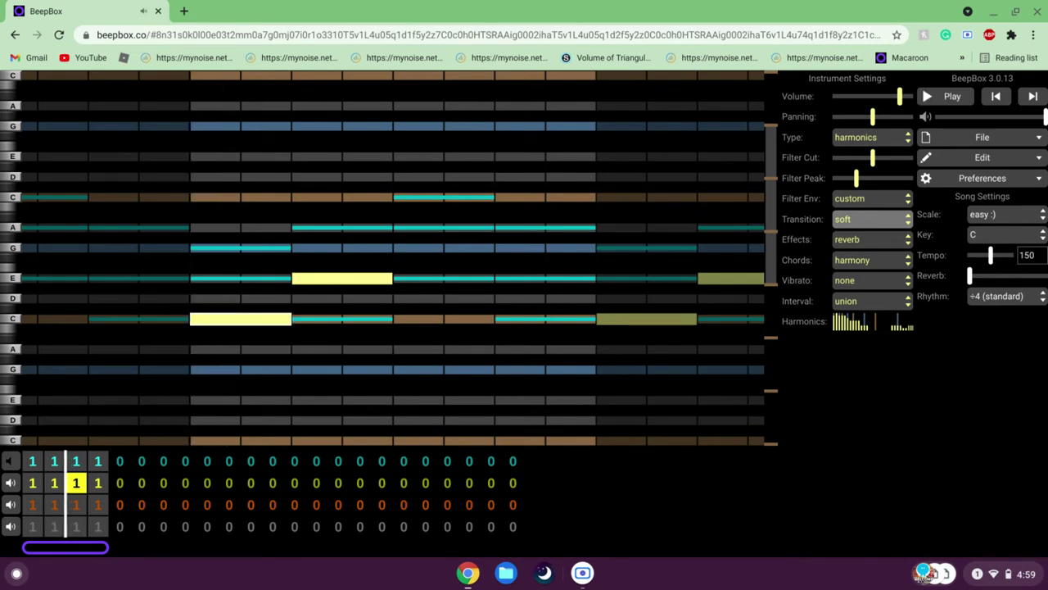
- Change the transition to slide and start playing the two notes
{"action": "left_click", "coordinate": [853, 216]}
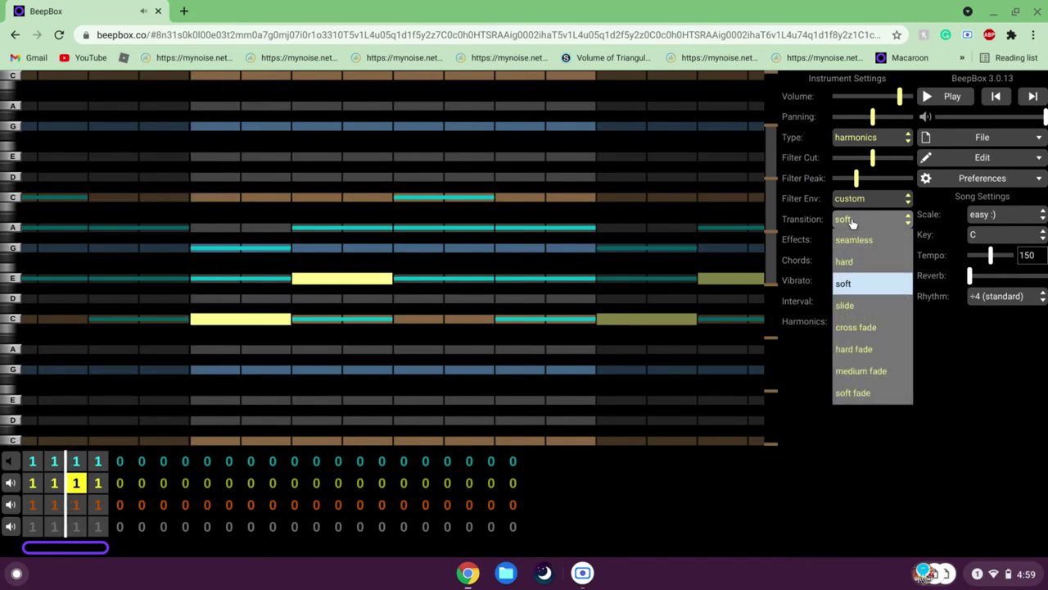
{"action": "left_click", "coordinate": [850, 305]}
{"action": "key", "text": "space"}
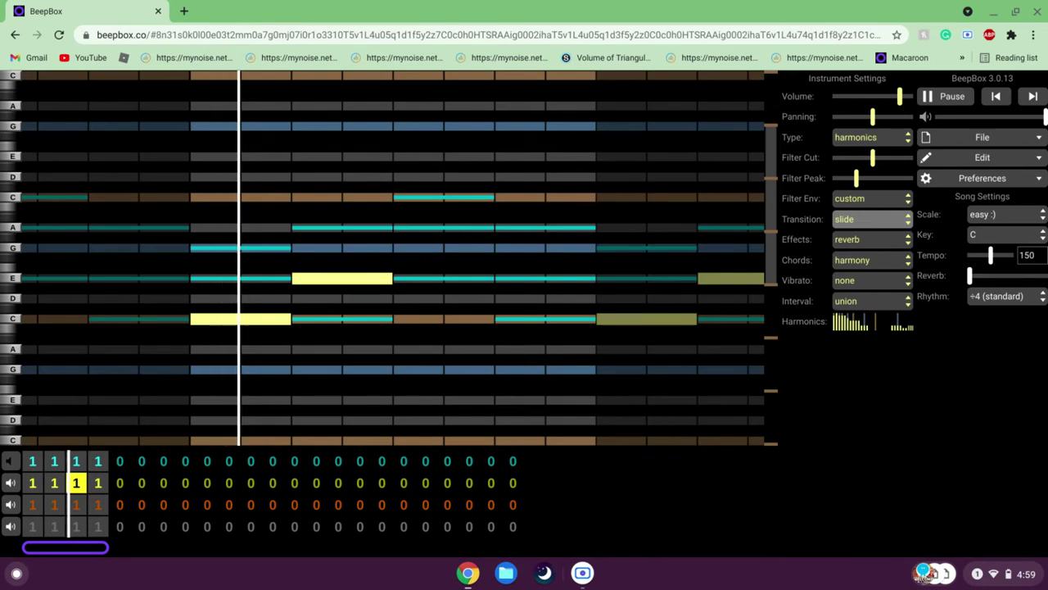
- Shorten the E note from its start, insert a short D note between C and E, and play the slide
{"action": "key", "text": "space"}
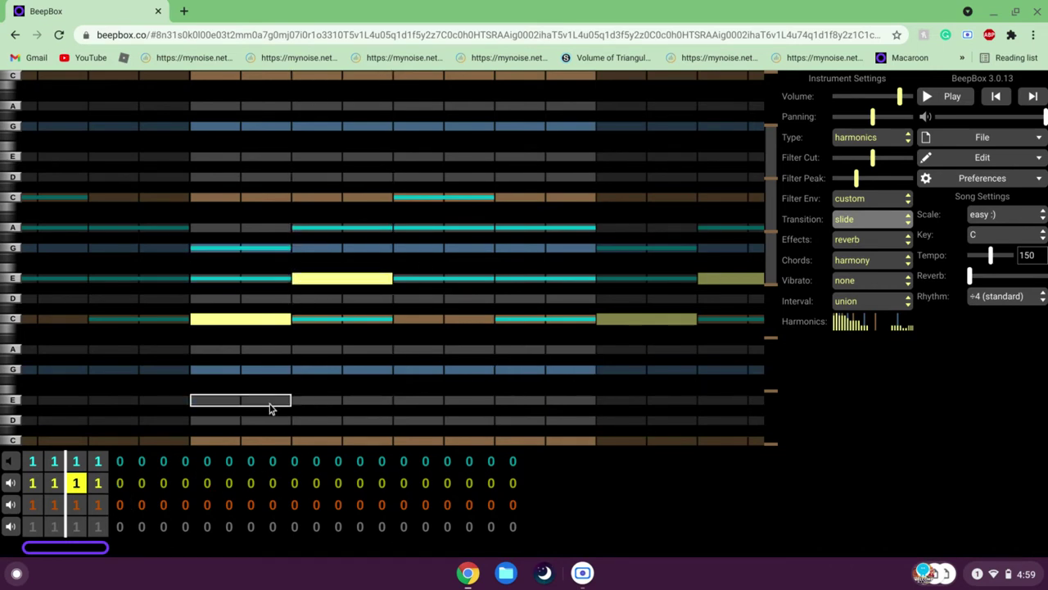
{"action": "left_click_drag", "start_coordinate": [296, 284], "coordinate": [320, 283]}
{"action": "left_click", "coordinate": [303, 302]}
{"action": "key", "text": "space"}
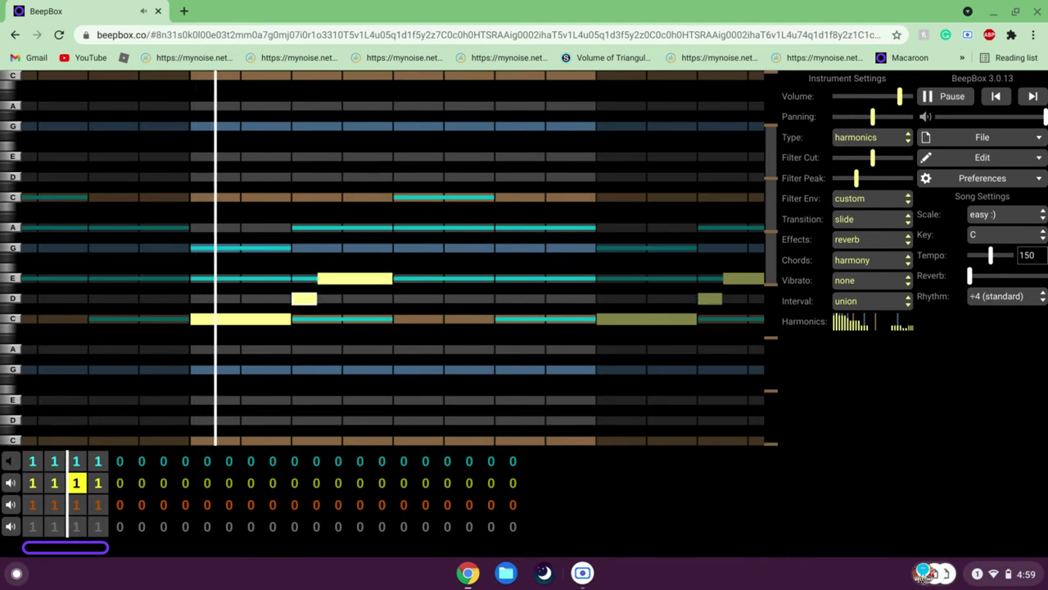
{"action": "key", "text": "space"}
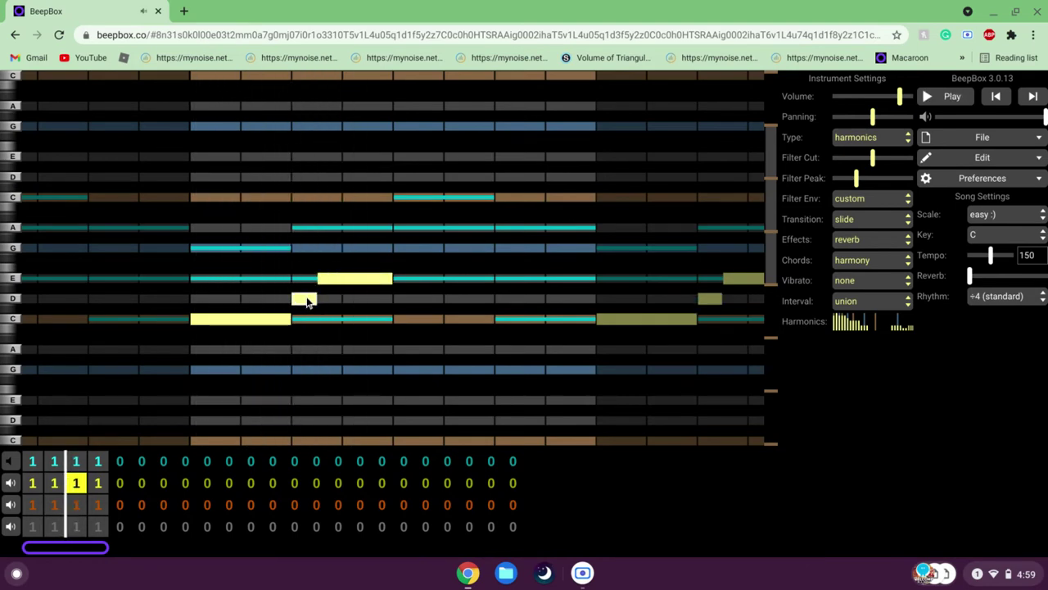
- Remove the short D note and extend the E note back to the end of the C note
{"action": "left_click", "coordinate": [307, 302]}
{"action": "left_click_drag", "start_coordinate": [323, 282], "coordinate": [300, 283]}
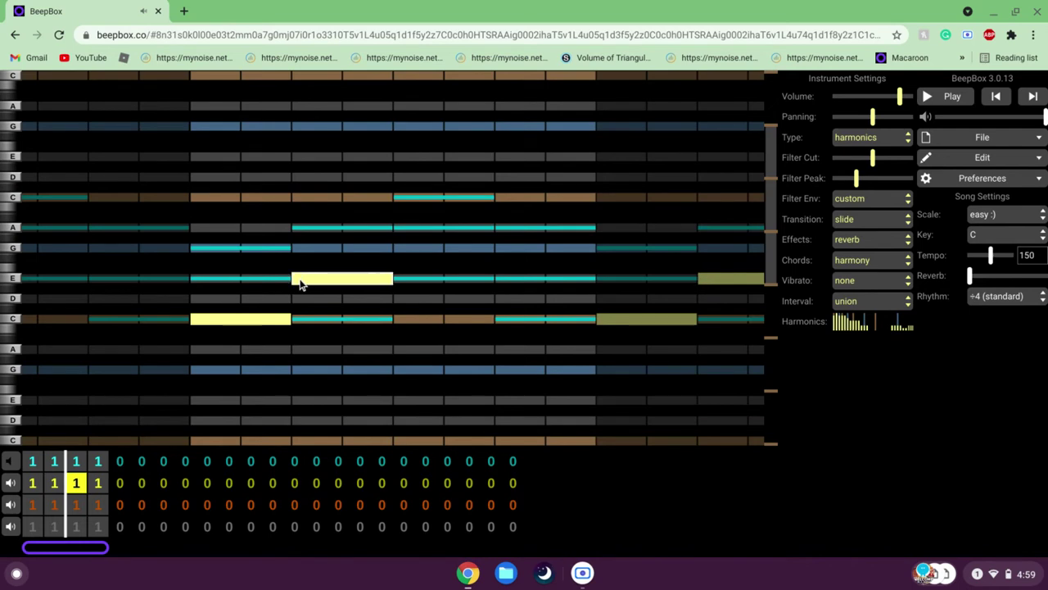
- Change the transition to cross fade and play the two notes
{"action": "left_click", "coordinate": [862, 221]}
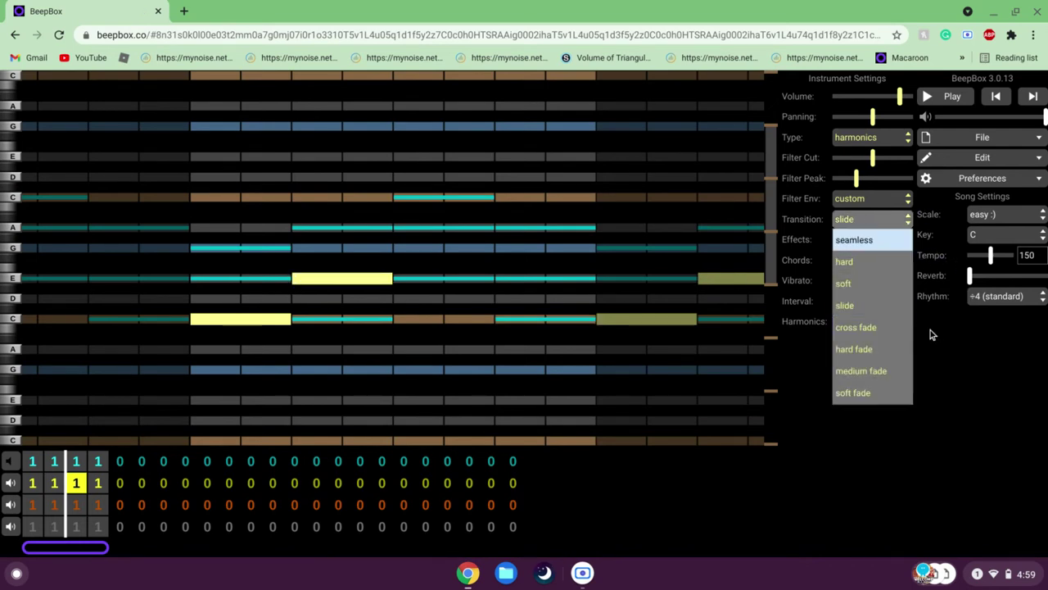
{"action": "left_click", "coordinate": [881, 328]}
{"action": "key", "text": "space"}
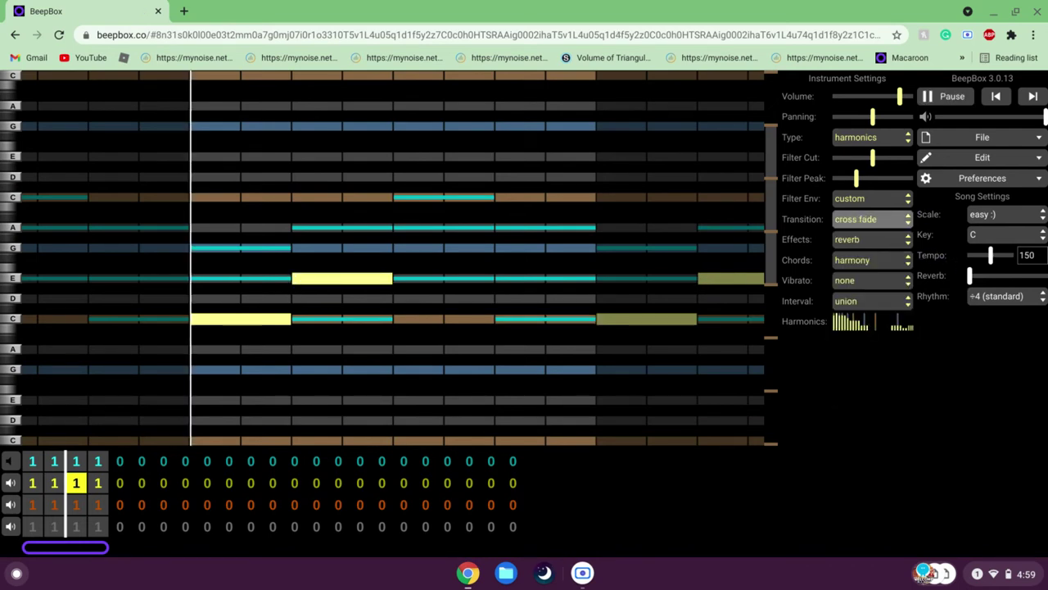
{"action": "key", "text": "space"}
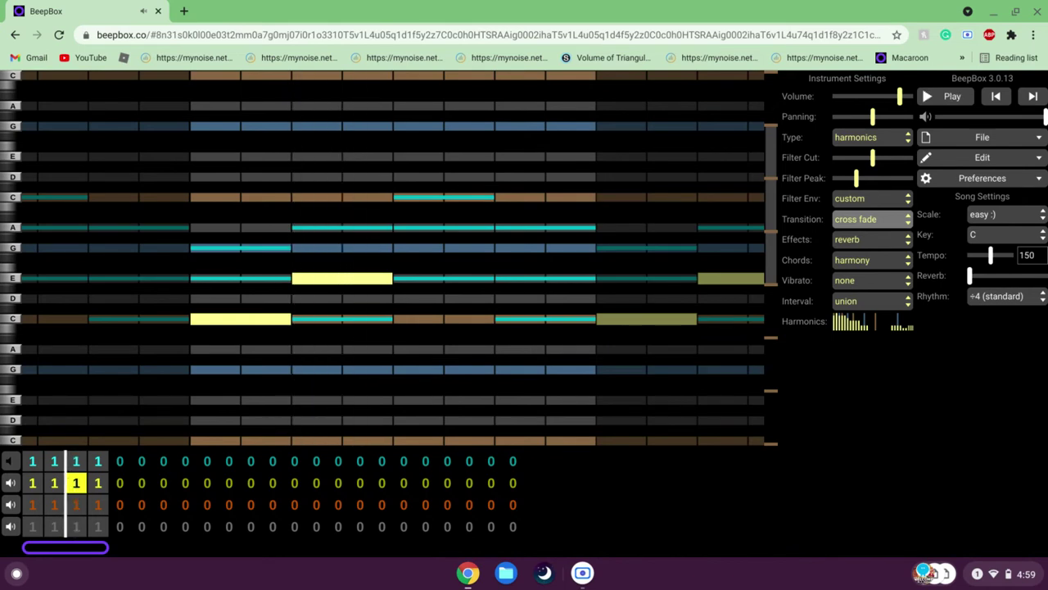
- Change the transition to hard fade and play the two notes
{"action": "left_click", "coordinate": [860, 220]}
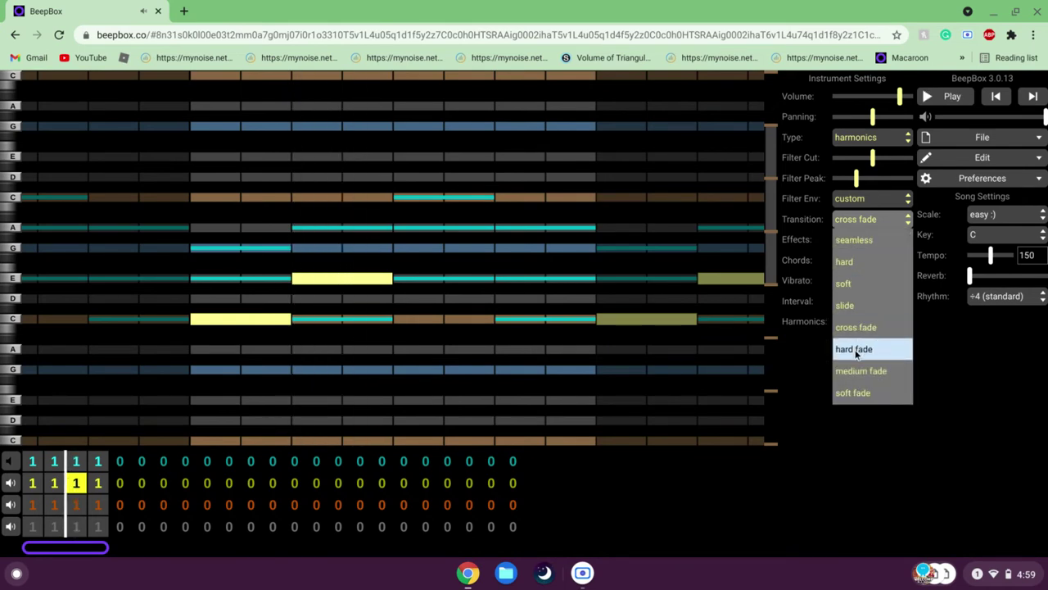
{"action": "left_click", "coordinate": [862, 350]}
{"action": "key", "text": "space"}
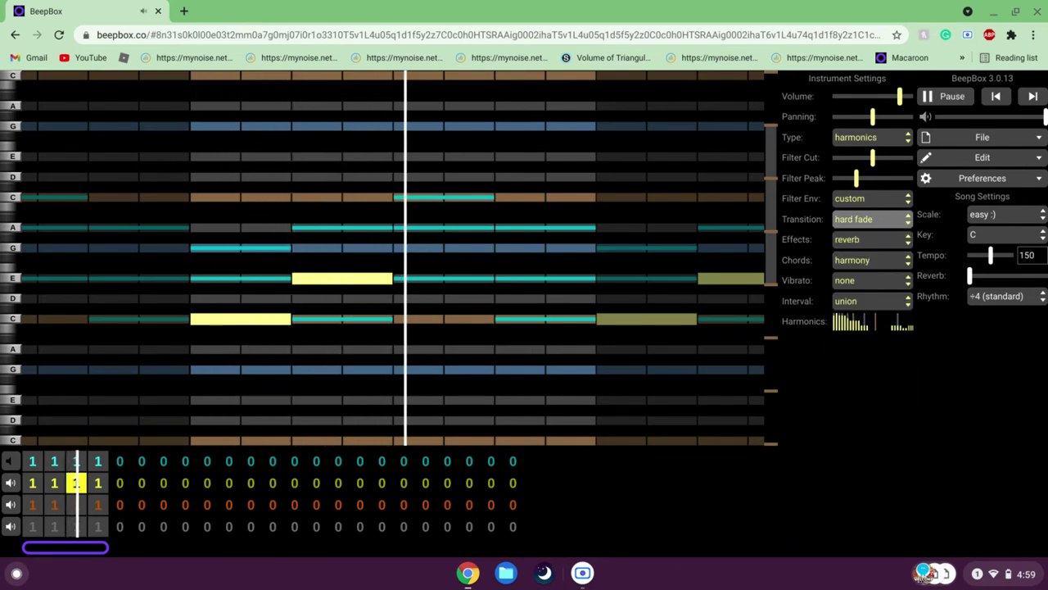
{"action": "key", "text": "space"}
- Set the transition to soft and the filter envelope to flare 1
{"action": "left_click", "coordinate": [861, 223]}
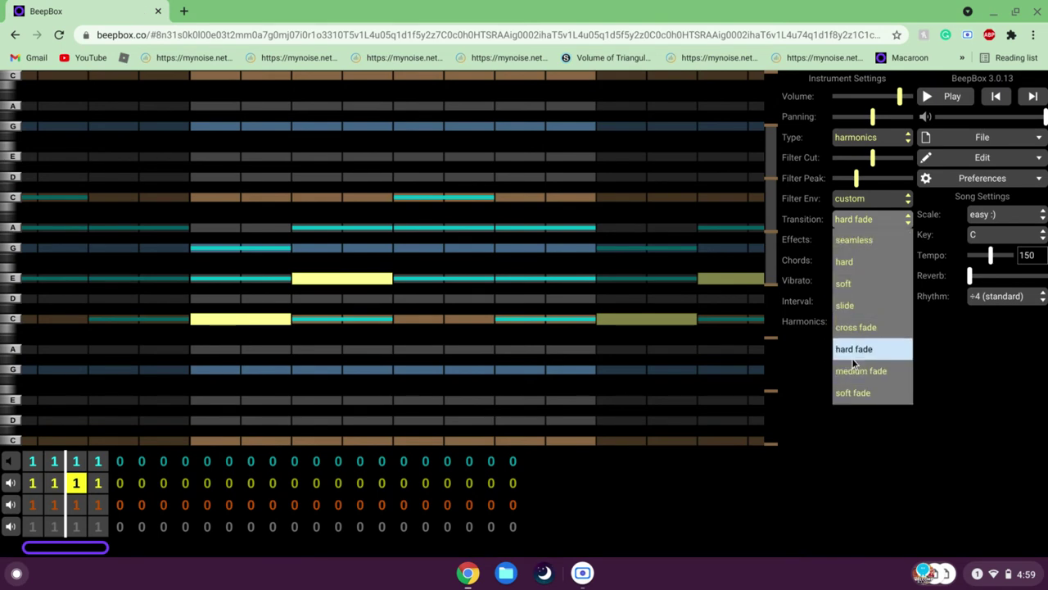
{"action": "left_click", "coordinate": [973, 370]}
{"action": "left_click", "coordinate": [875, 214]}
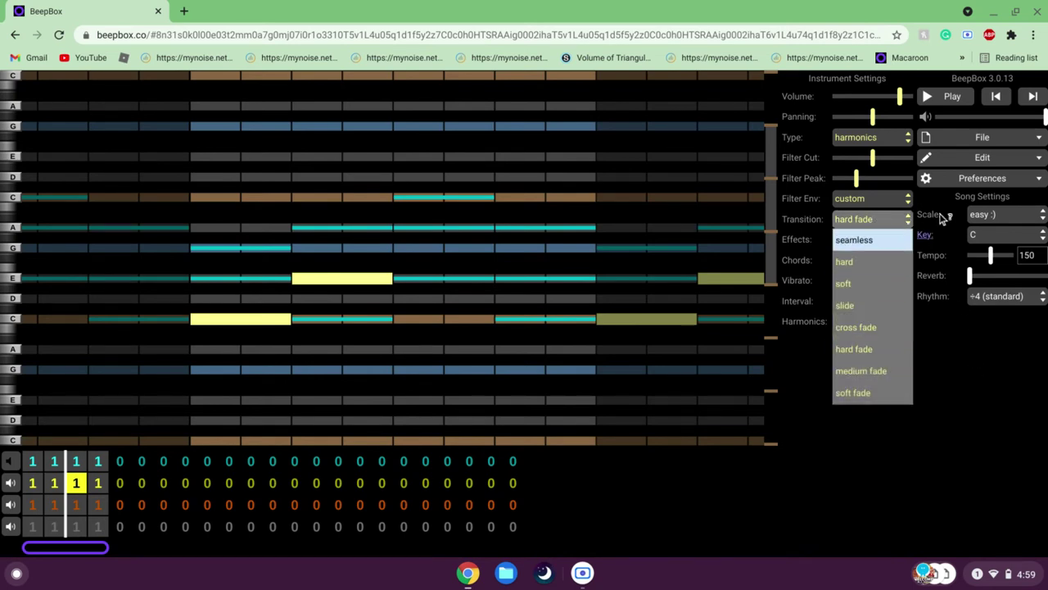
{"action": "left_click", "coordinate": [892, 283]}
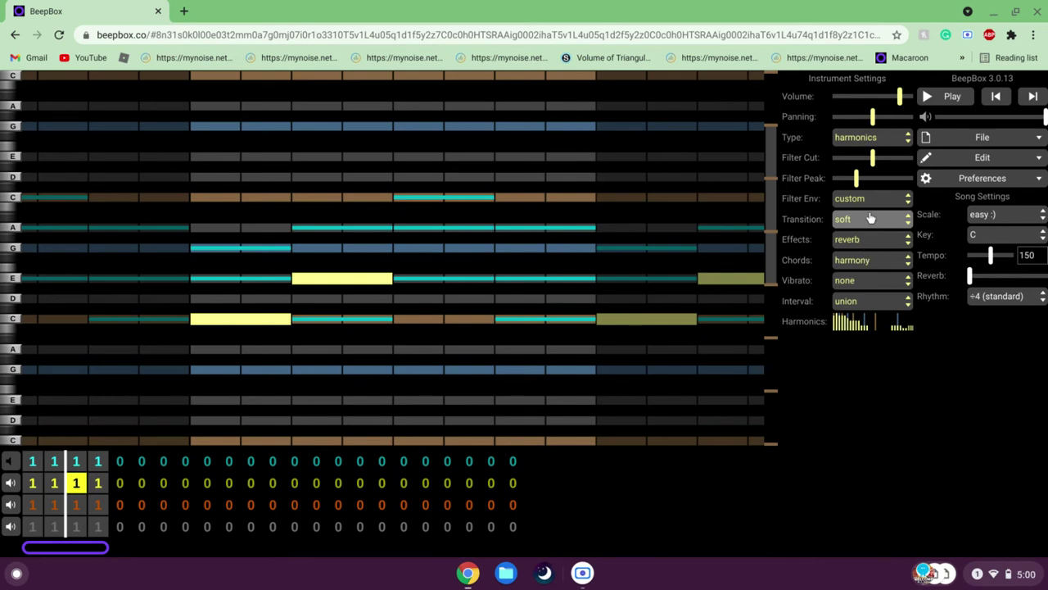
{"action": "left_click", "coordinate": [870, 203]}
{"action": "left_click", "coordinate": [862, 284]}
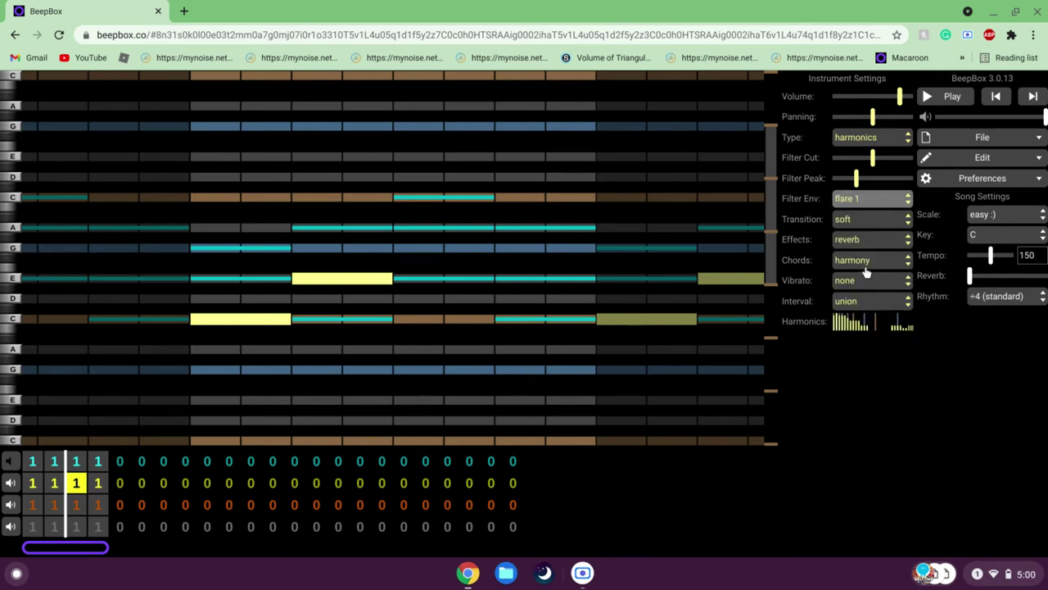
- Set chords to strum and replace the separate E note with E and G notes stacked above the C note
{"action": "left_click", "coordinate": [867, 266]}
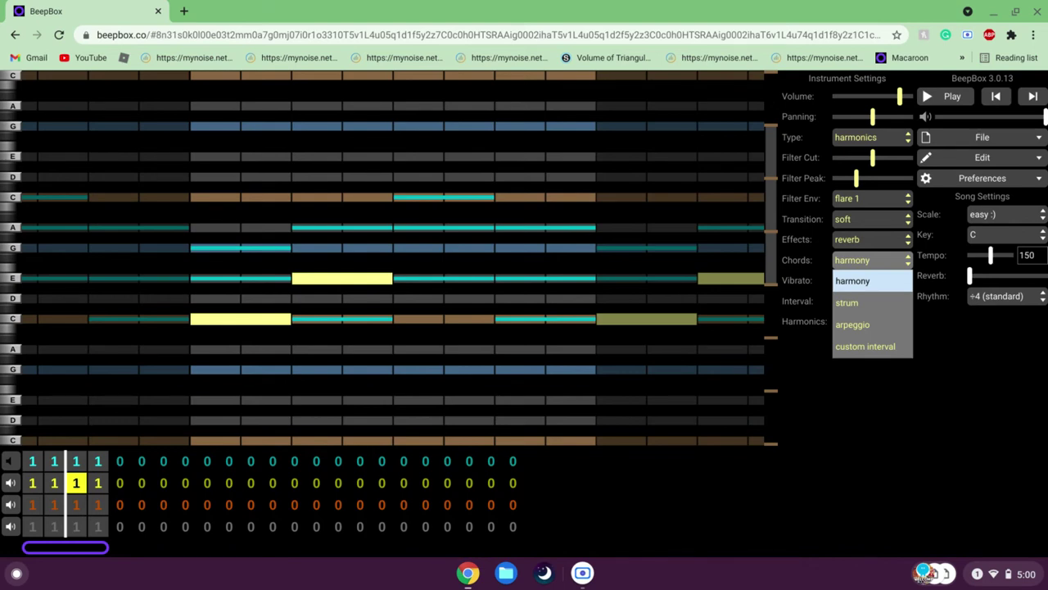
{"action": "left_click", "coordinate": [867, 301]}
{"action": "left_click", "coordinate": [308, 280]}
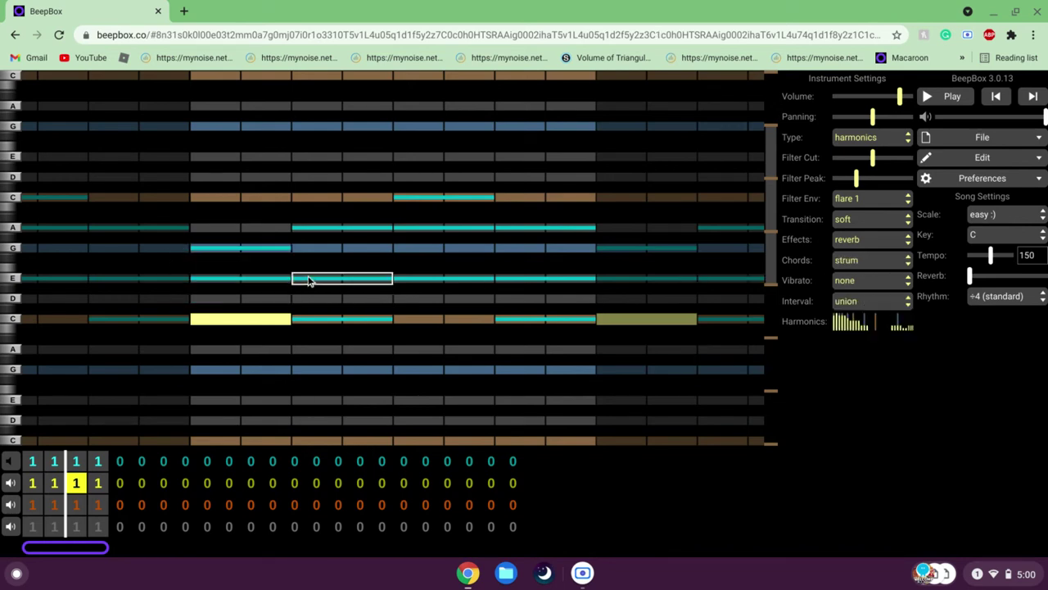
{"action": "left_click", "coordinate": [245, 280]}
{"action": "left_click", "coordinate": [246, 250]}
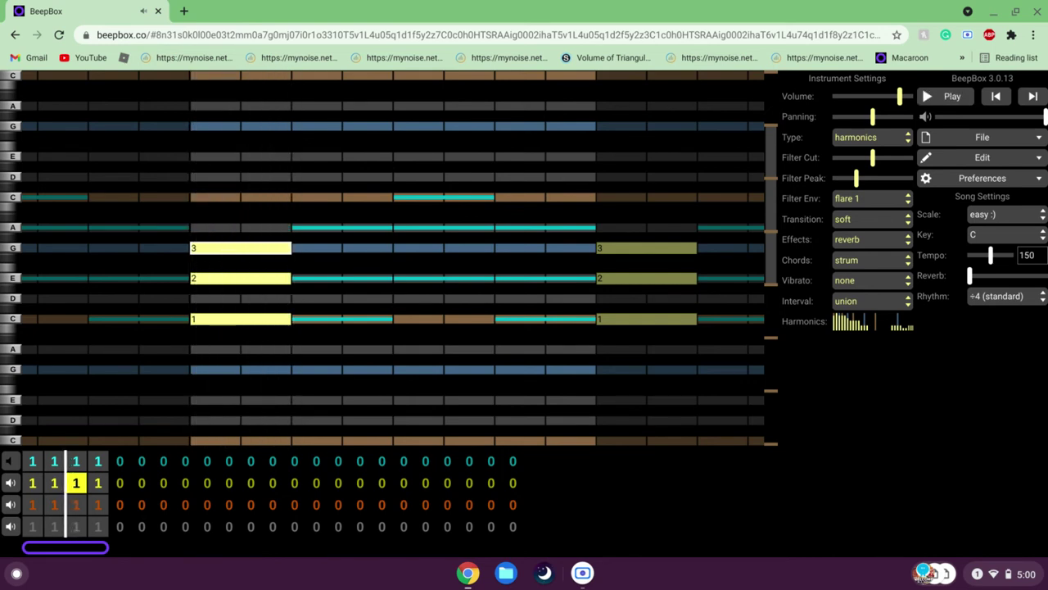
- Change the chords setting to arpeggio and play the C-E-G chord
{"action": "left_click", "coordinate": [854, 265]}
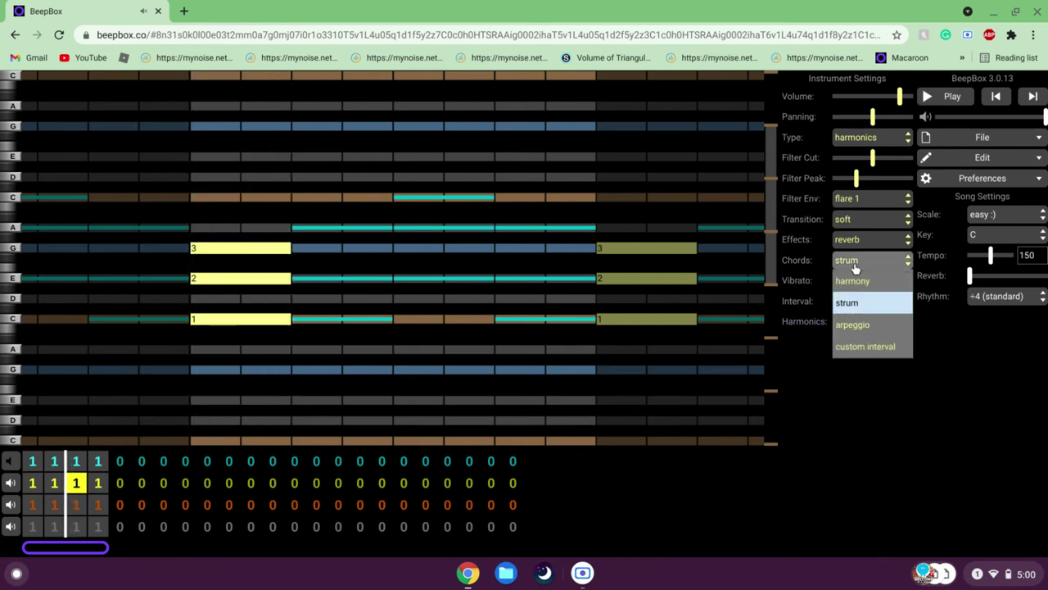
{"action": "left_click", "coordinate": [852, 324]}
{"action": "key", "text": "space"}
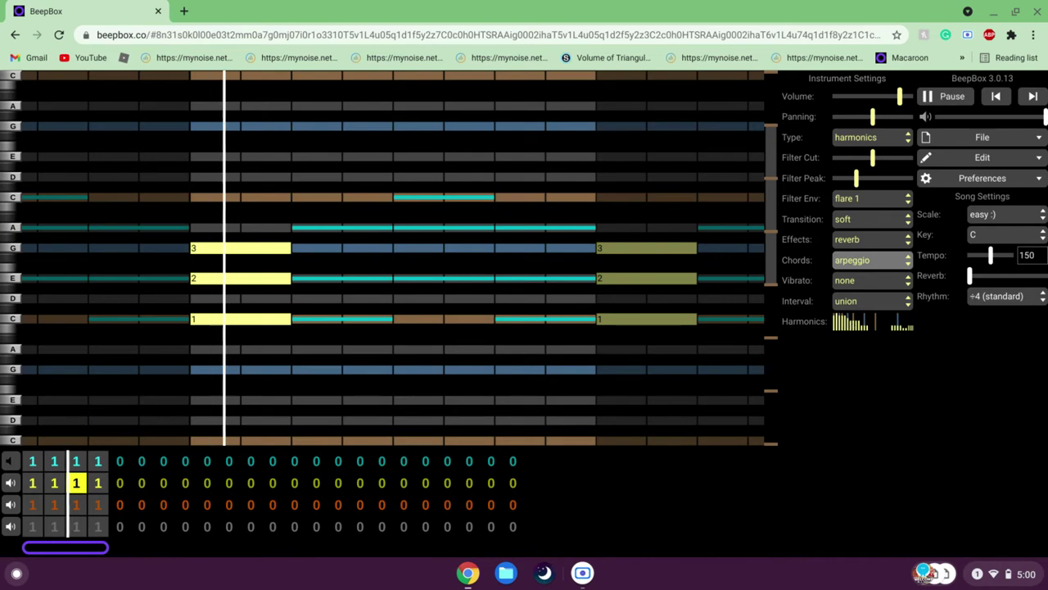
{"action": "key", "text": "space"}
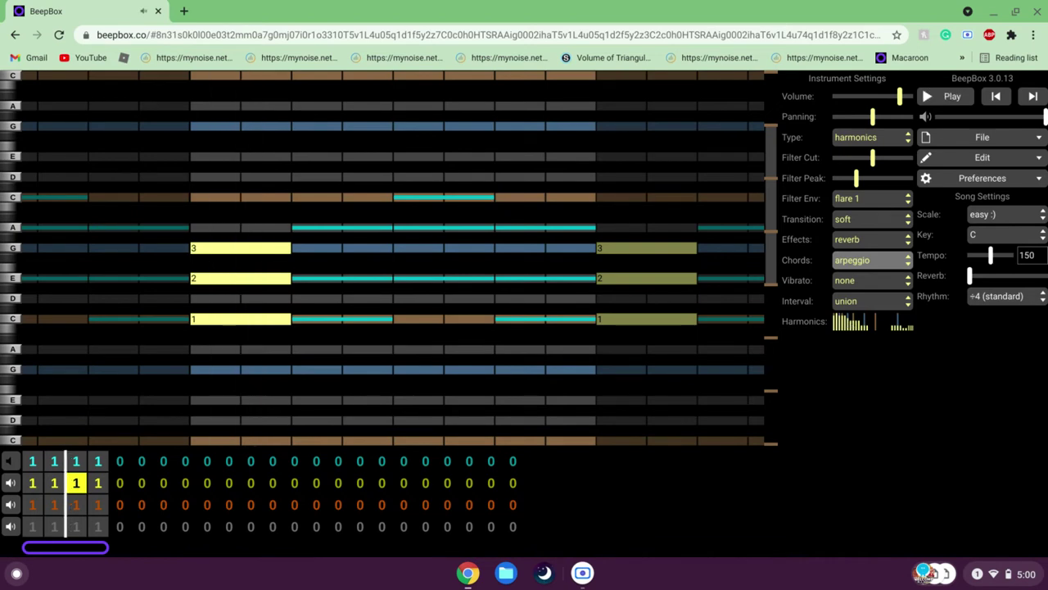
- Change the chords setting to custom interval and play the chord
{"action": "left_click", "coordinate": [870, 271]}
{"action": "left_click", "coordinate": [866, 352]}
{"action": "key", "text": "space"}
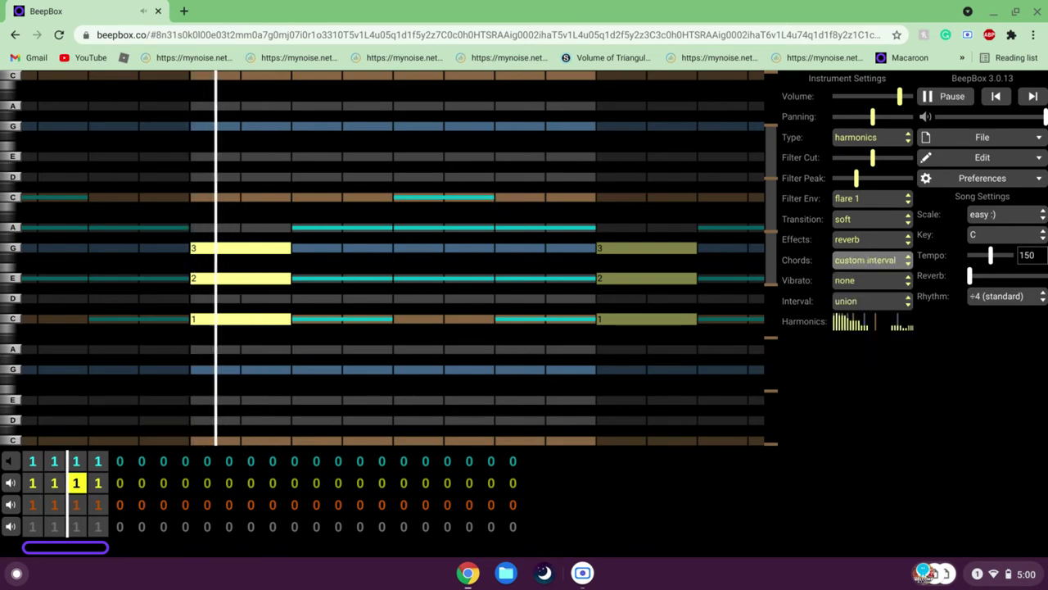
{"action": "key", "text": "space"}
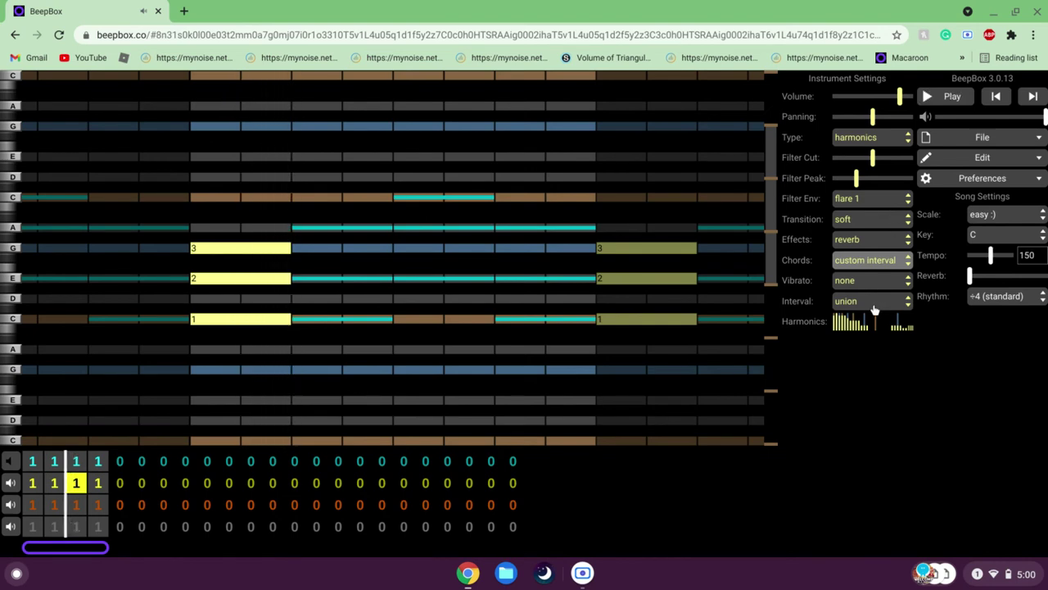
- Set the chords setting back to harmony and play the chord for comparison
{"action": "left_click", "coordinate": [858, 273]}
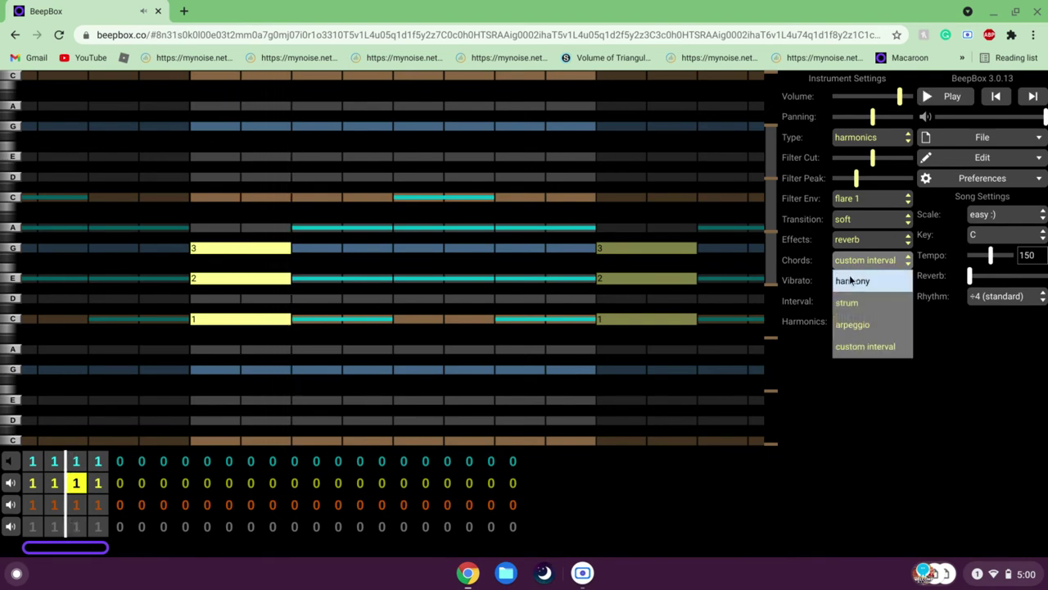
{"action": "left_click", "coordinate": [852, 281]}
{"action": "key", "text": "space"}
{"action": "key", "text": "space"}
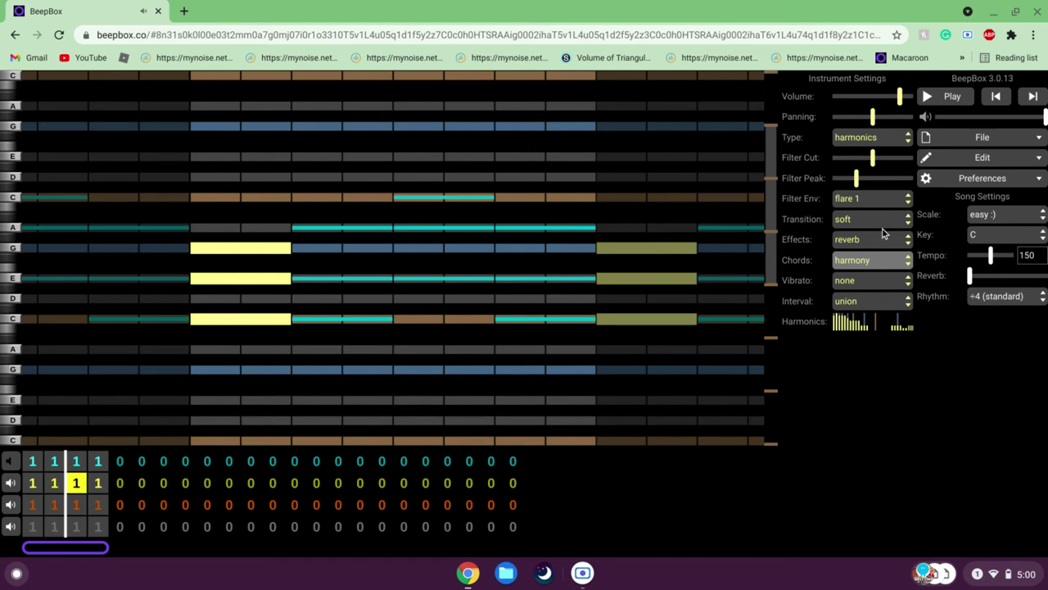
- Read the help explanation of the Vibrato setting and close it
{"action": "left_click", "coordinate": [859, 285]}
{"action": "left_click", "coordinate": [809, 470]}
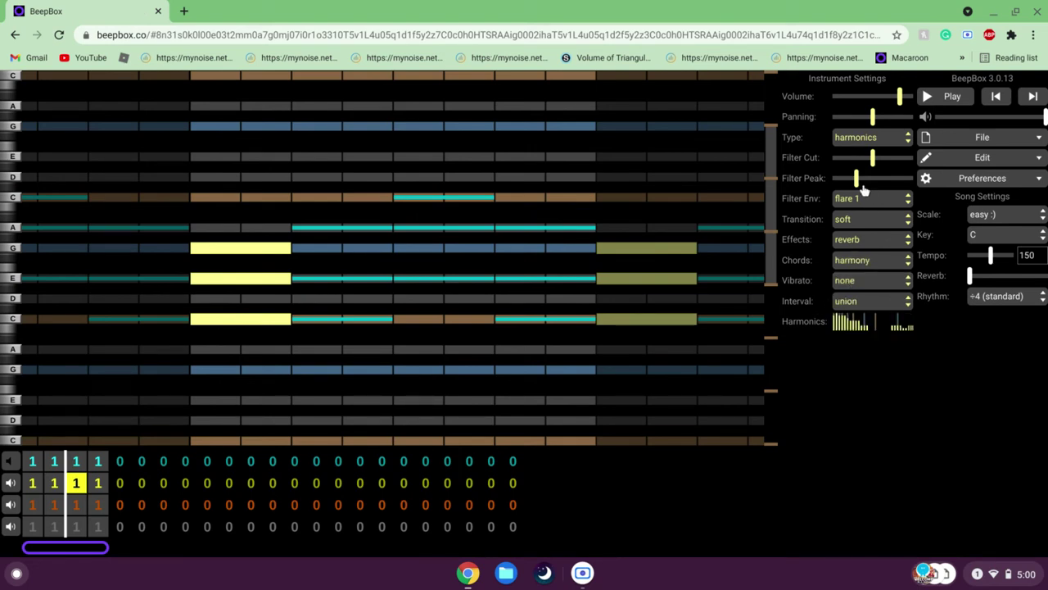
{"action": "left_click", "coordinate": [796, 281]}
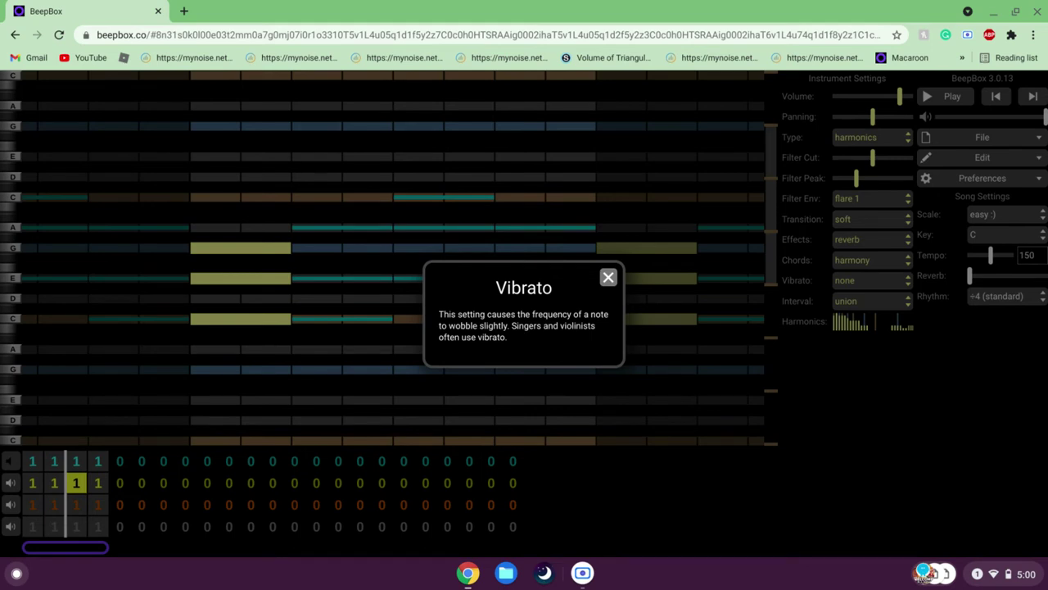
{"action": "left_click", "coordinate": [608, 279]}
- Set the vibrato to heavy and play the chord several times
{"action": "left_click", "coordinate": [860, 280]}
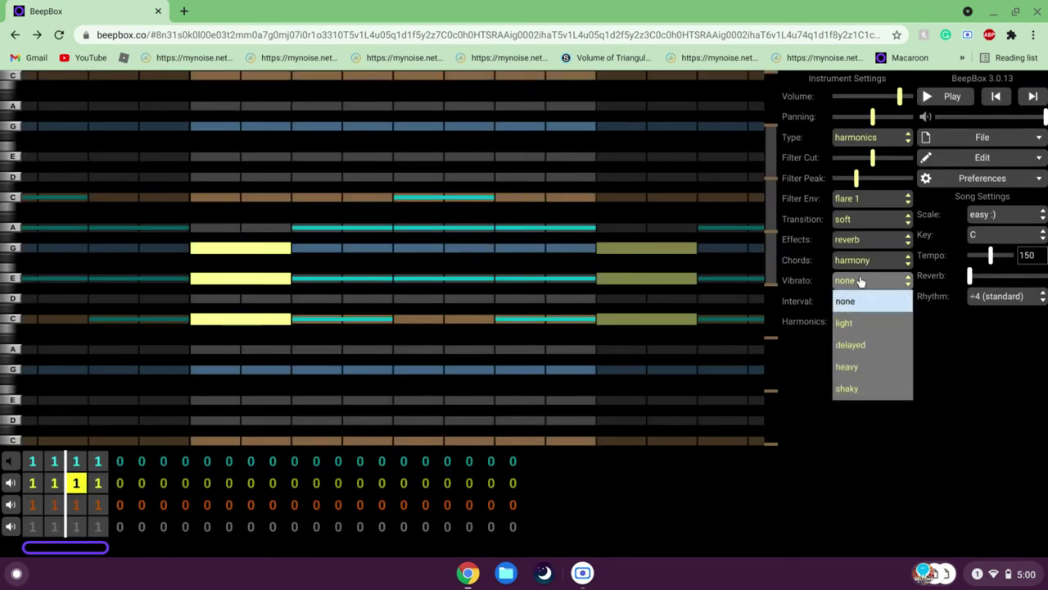
{"action": "left_click", "coordinate": [868, 373]}
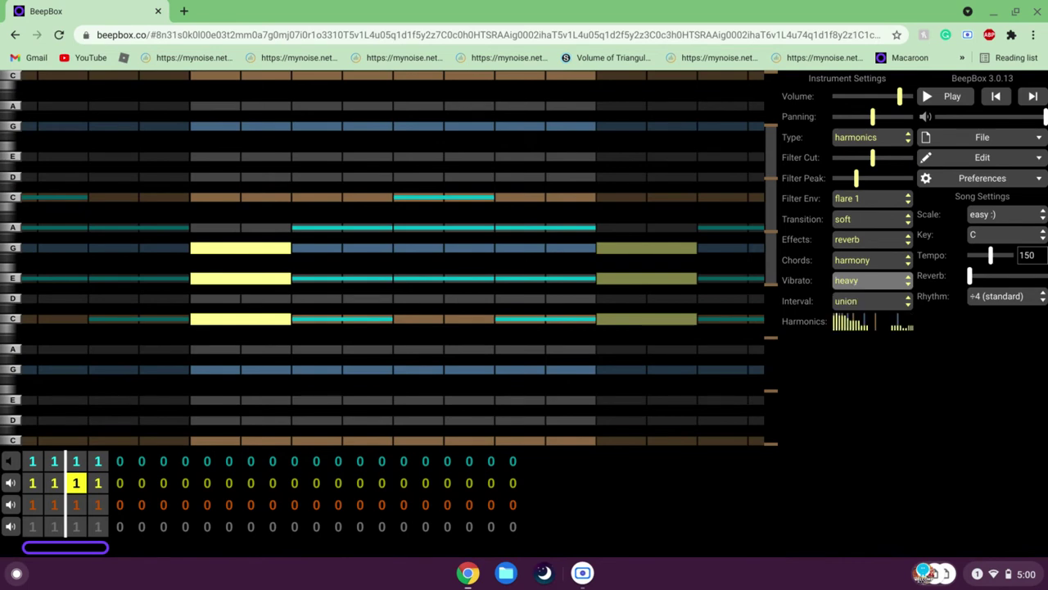
{"action": "key", "text": "space"}
{"action": "key", "text": "space"}
{"action": "key", "text": "space"}
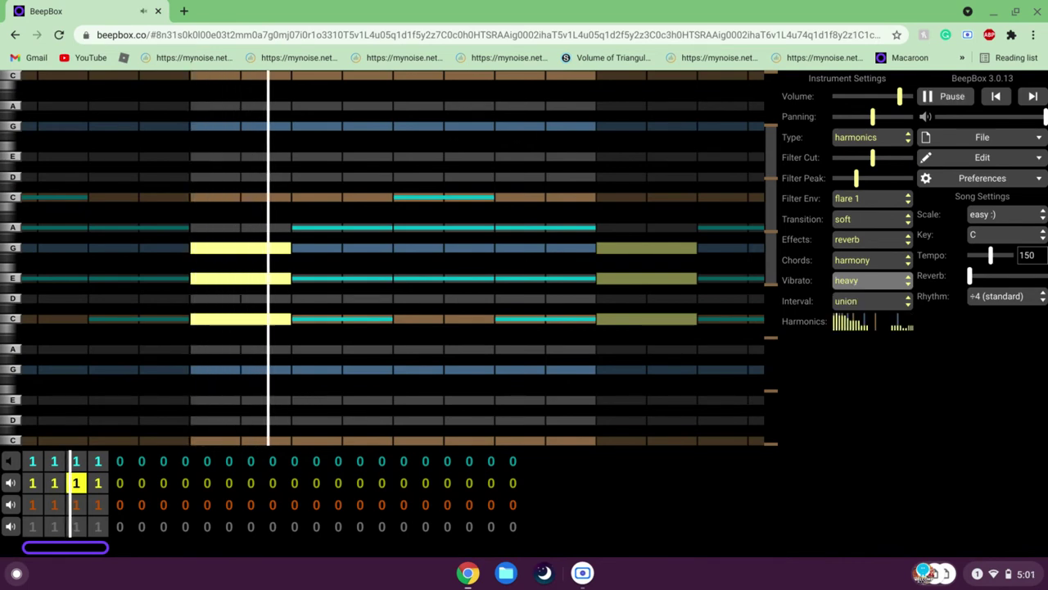
{"action": "key", "text": "space"}
{"action": "key", "text": "space"}
{"action": "key", "text": "space"}
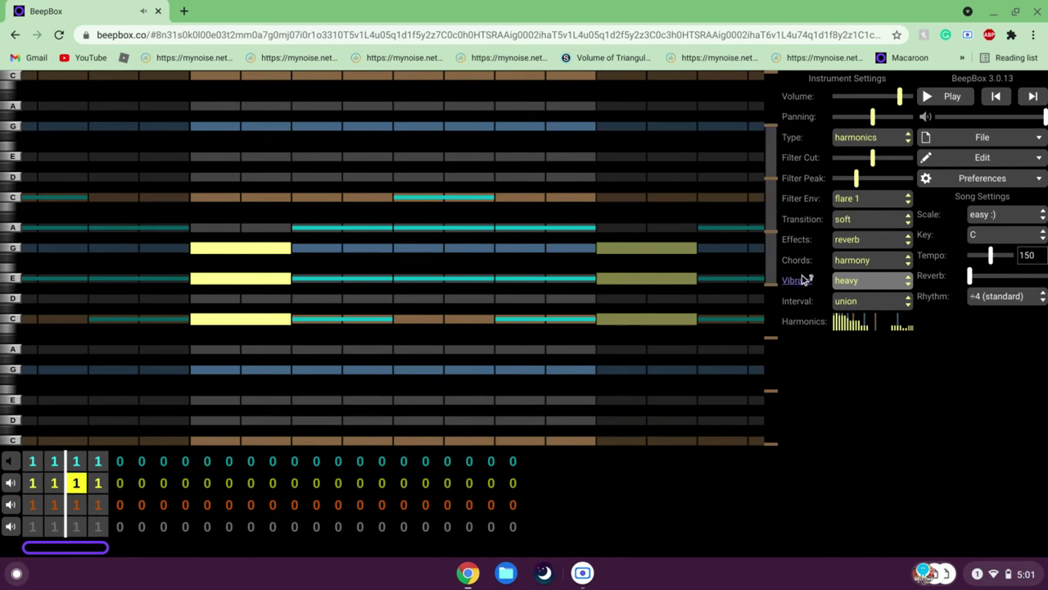
- Change the vibrato to light and play the chord
{"action": "left_click", "coordinate": [841, 281]}
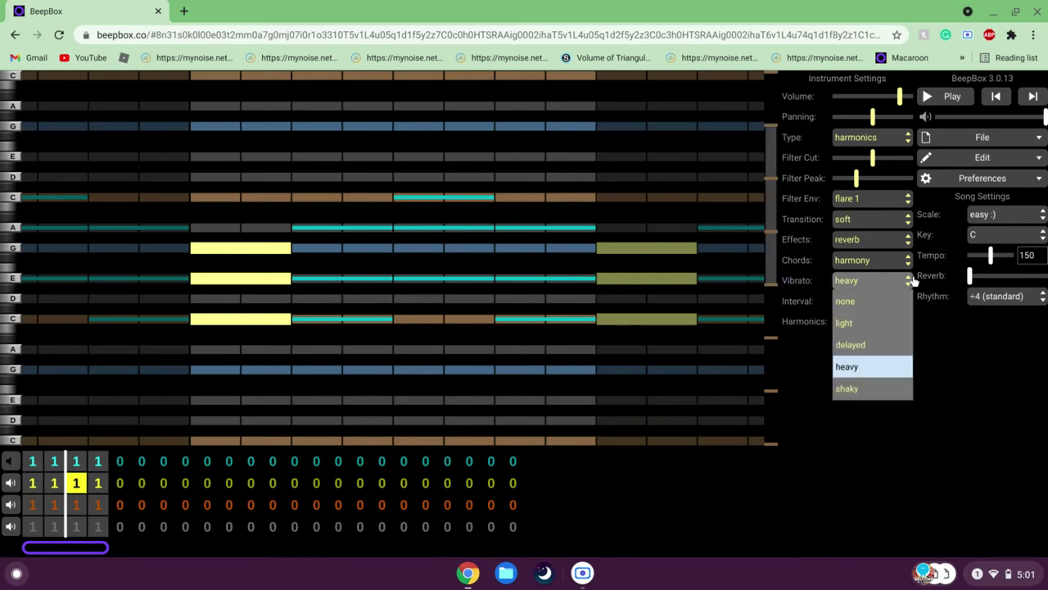
{"action": "left_click", "coordinate": [882, 320]}
{"action": "key", "text": "space"}
{"action": "key", "text": "space"}
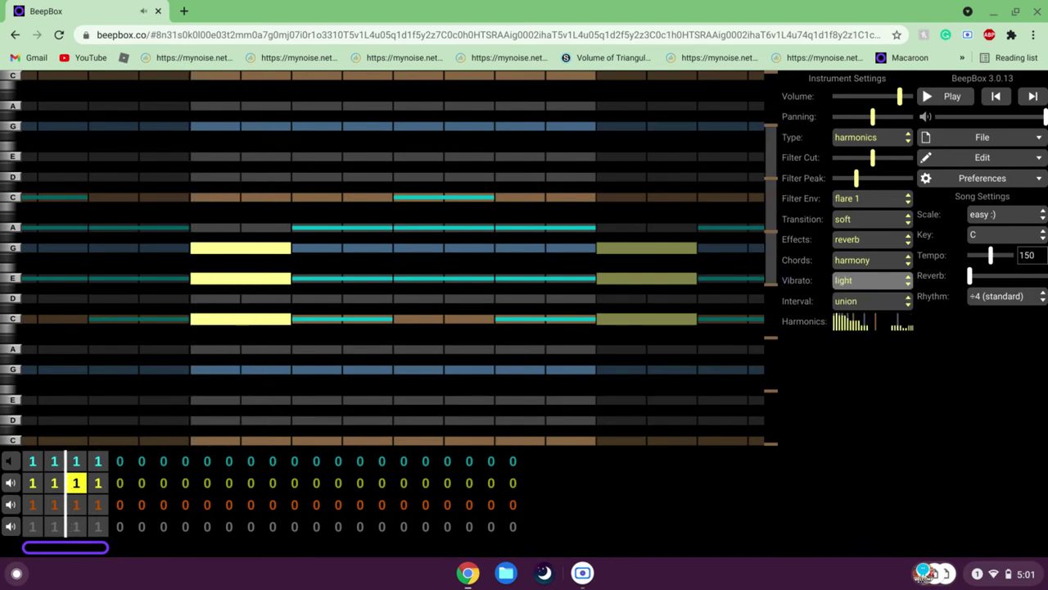
- Change the vibrato to delayed and play the chord
{"action": "left_click", "coordinate": [842, 285]}
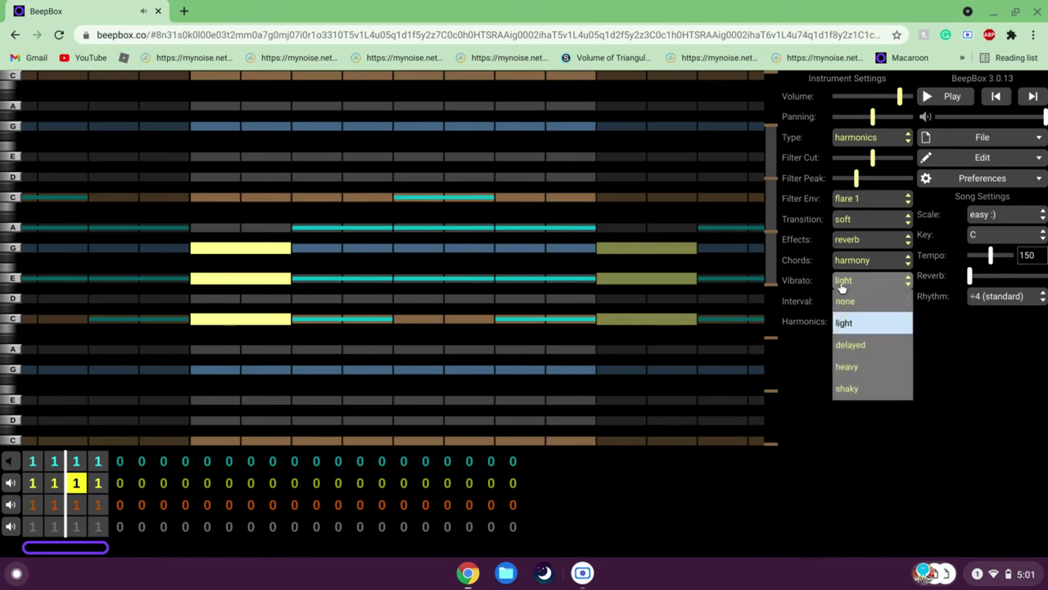
{"action": "left_click", "coordinate": [853, 345]}
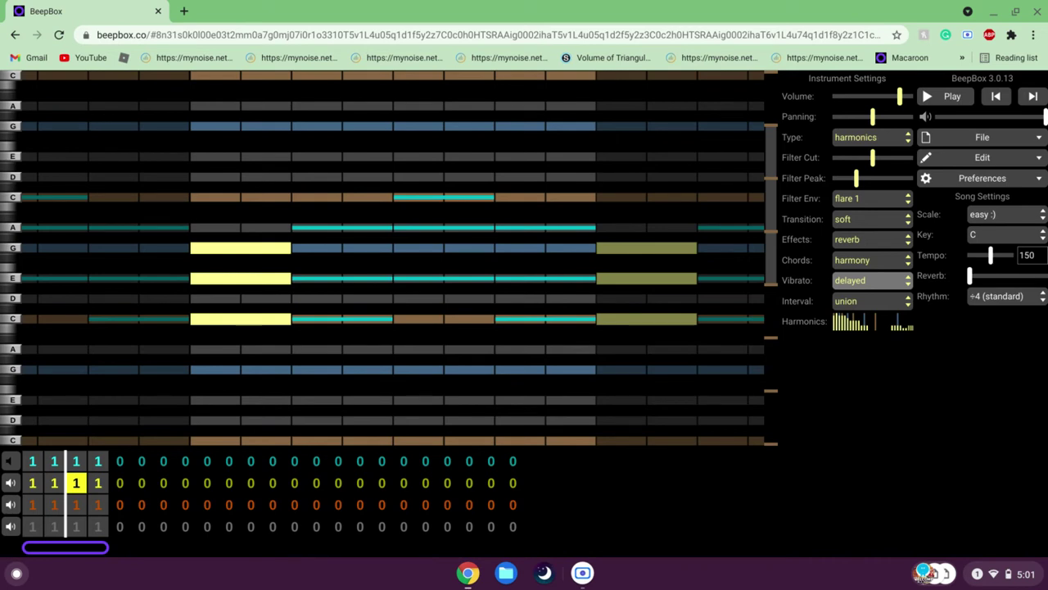
{"action": "key", "text": "space"}
{"action": "key", "text": "space"}
- Look through the interval options and open the help explanation of the Interval setting
{"action": "left_click", "coordinate": [896, 309]}
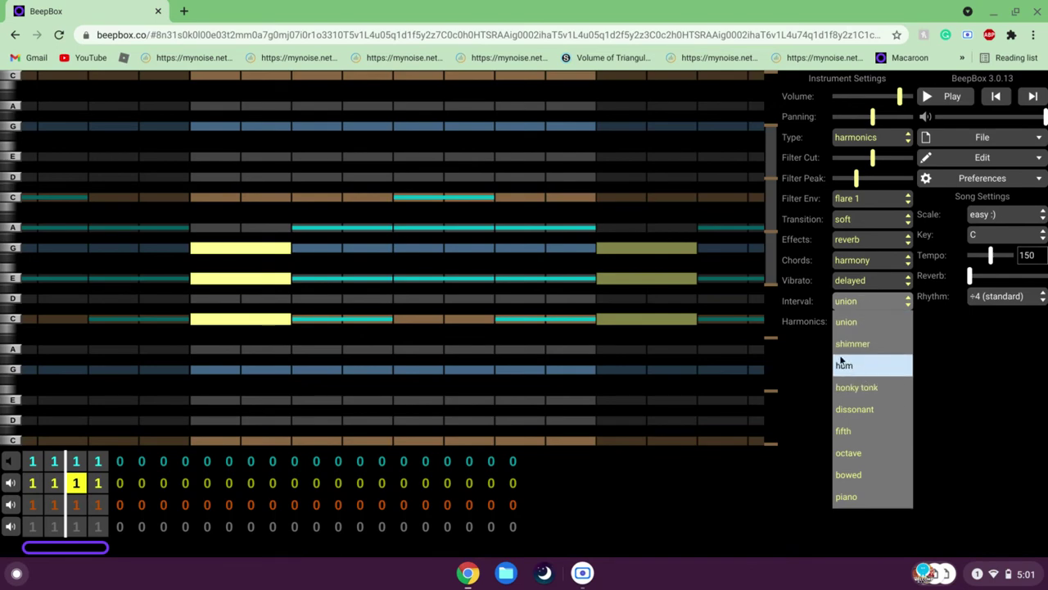
{"action": "left_click", "coordinate": [816, 304]}
{"action": "left_click", "coordinate": [798, 305]}
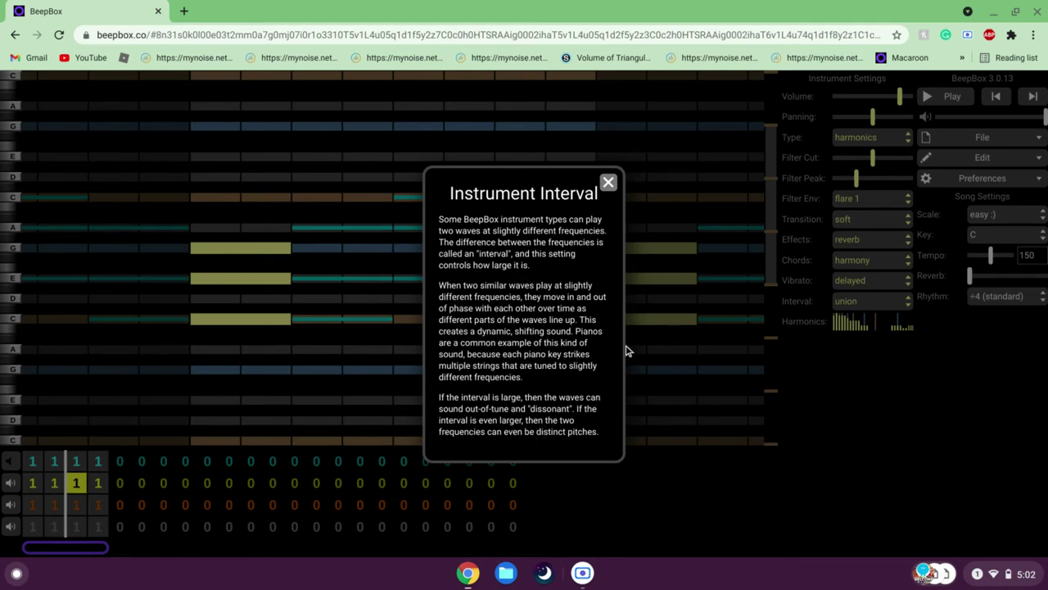
- Close the Interval help and play the chord with the union interval
{"action": "left_click", "coordinate": [608, 182]}
{"action": "left_click", "coordinate": [868, 301]}
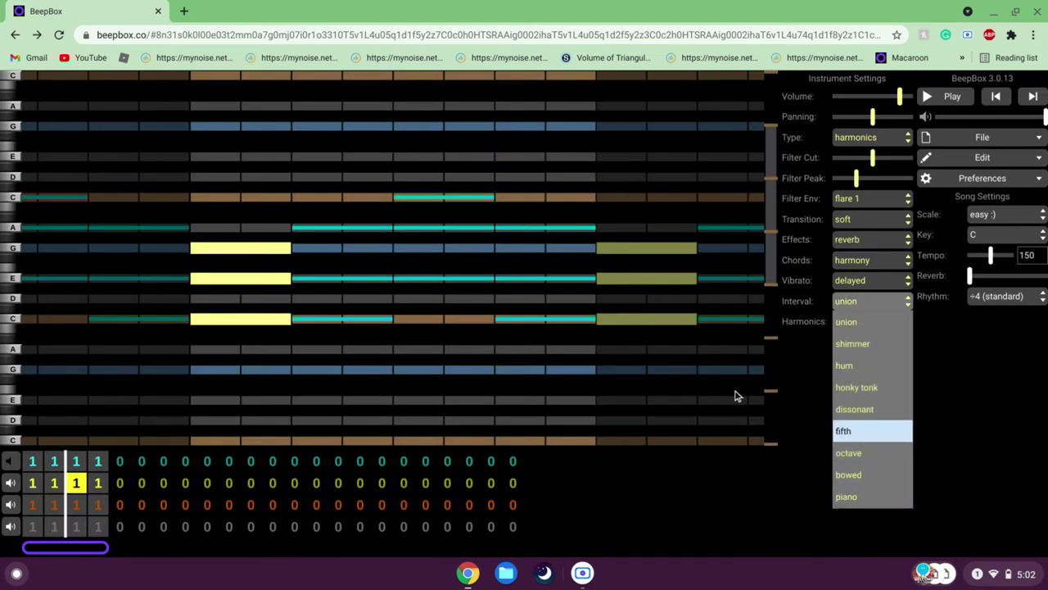
{"action": "left_click", "coordinate": [738, 475]}
{"action": "key", "text": "space"}
{"action": "key", "text": "space"}
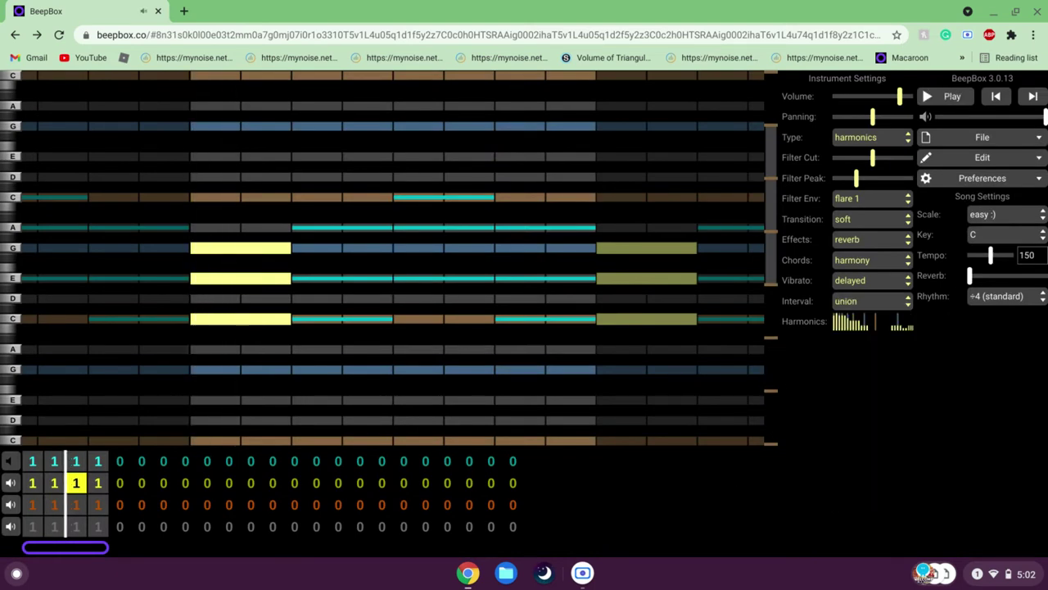
- Change the interval to piano and play the chord
{"action": "left_click", "coordinate": [875, 301]}
{"action": "left_click", "coordinate": [849, 510]}
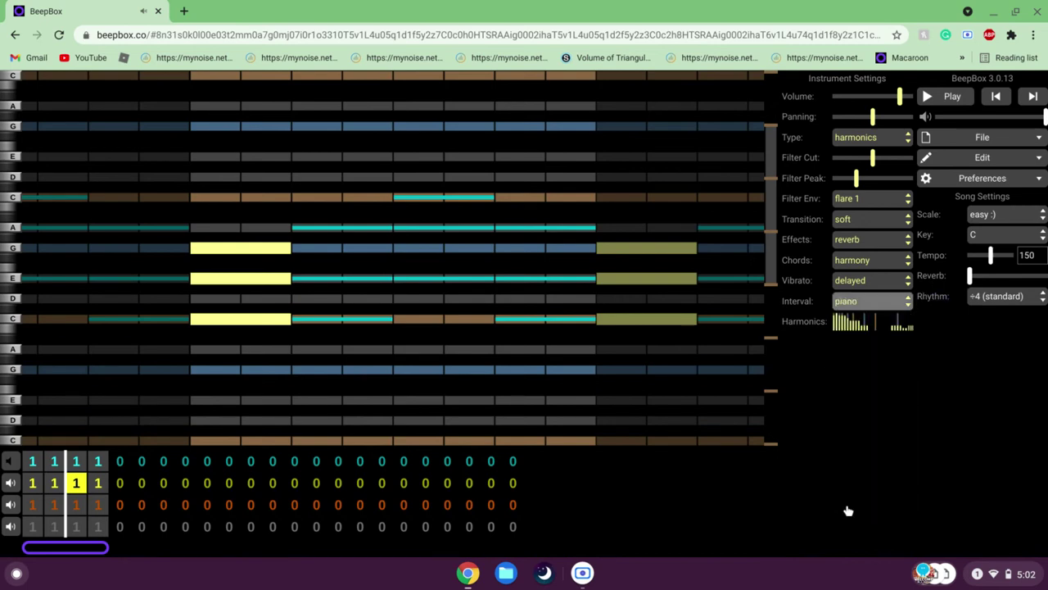
{"action": "key", "text": "space"}
{"action": "key", "text": "space"}
- Change the interval to octave and play the chord twice
{"action": "left_click", "coordinate": [866, 299]}
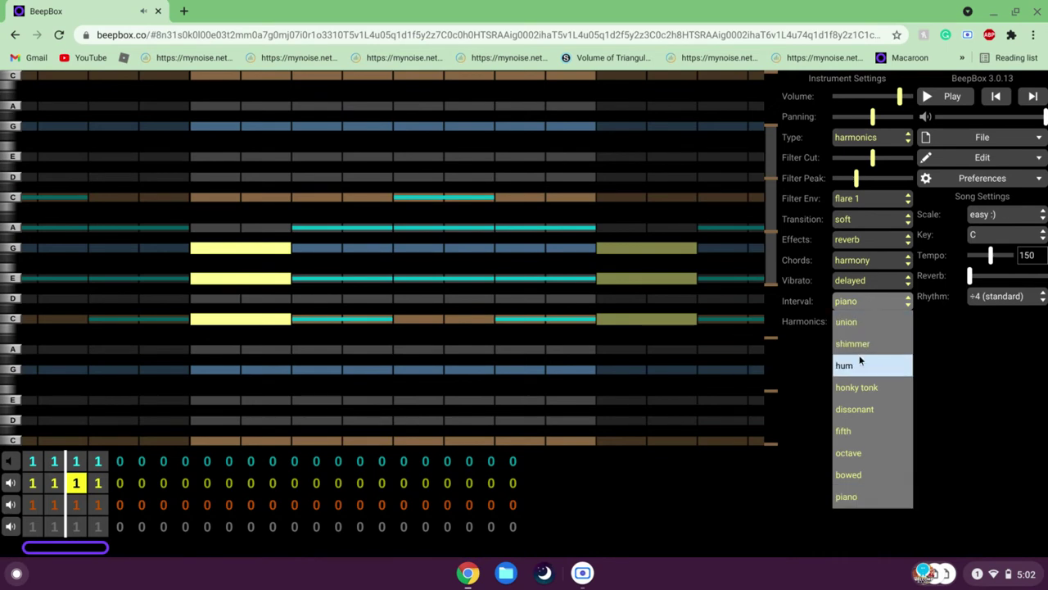
{"action": "left_click", "coordinate": [857, 453]}
{"action": "key", "text": "space"}
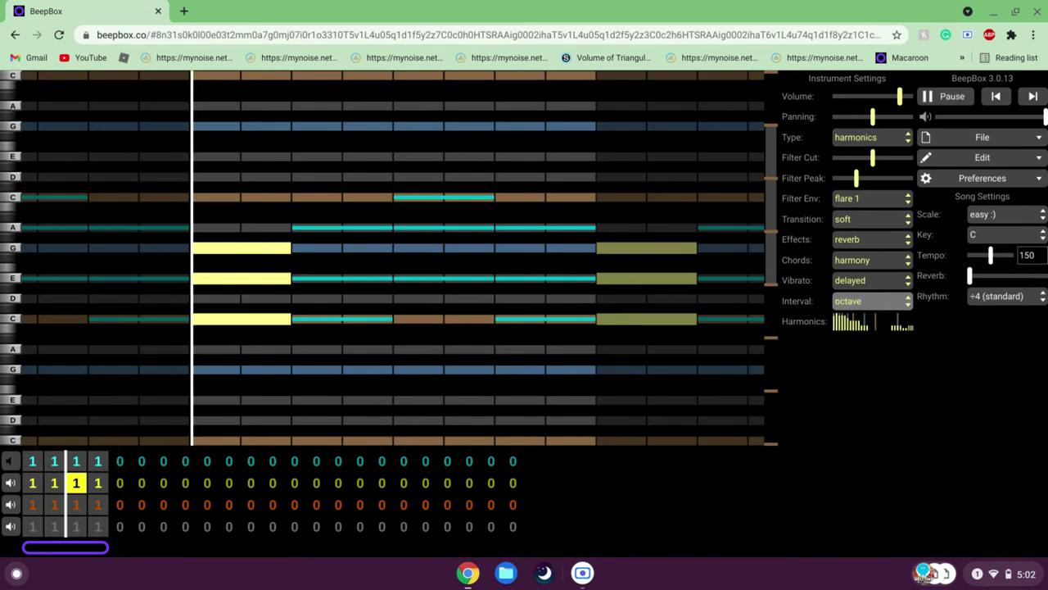
{"action": "key", "text": "space"}
{"action": "key", "text": "space"}
{"action": "key", "text": "space"}
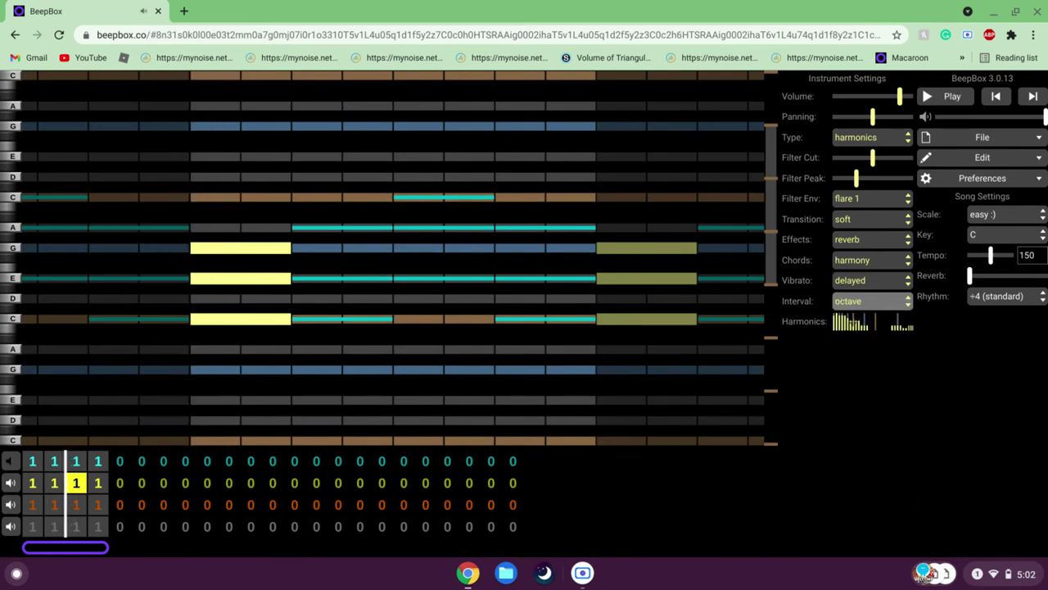
- Set the interval to dissonant and play the chord twice
{"action": "left_click", "coordinate": [852, 303]}
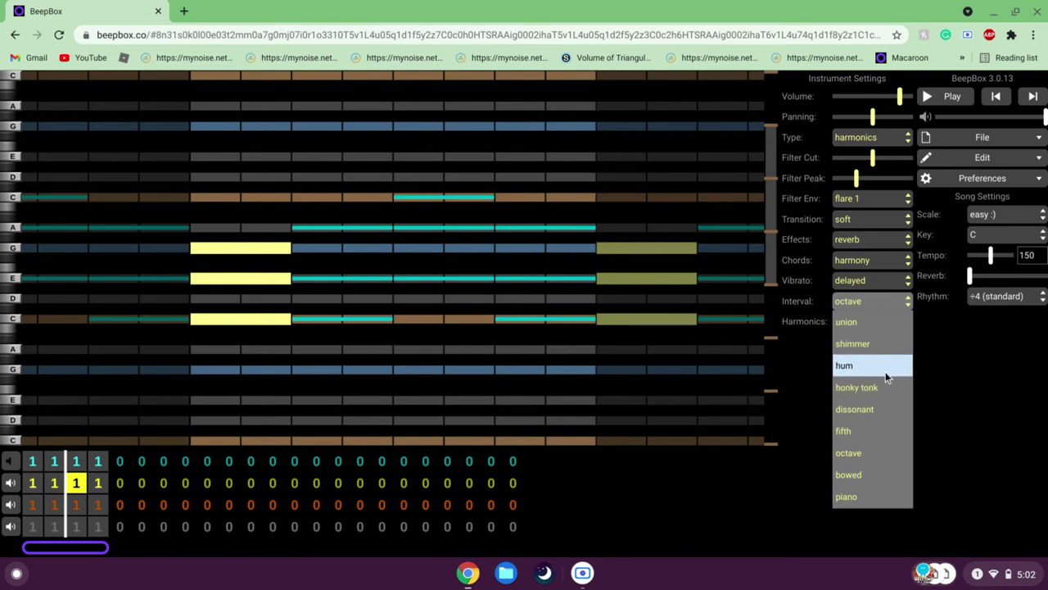
{"action": "left_click", "coordinate": [872, 407]}
{"action": "key", "text": "space"}
{"action": "key", "text": "space"}
{"action": "key", "text": "space"}
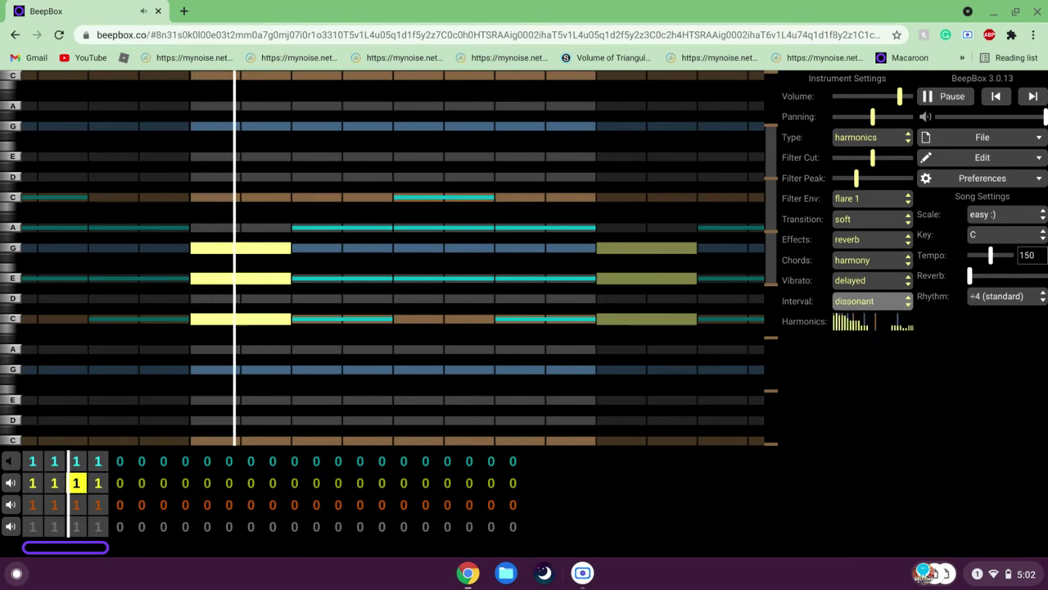
{"action": "key", "text": "space"}
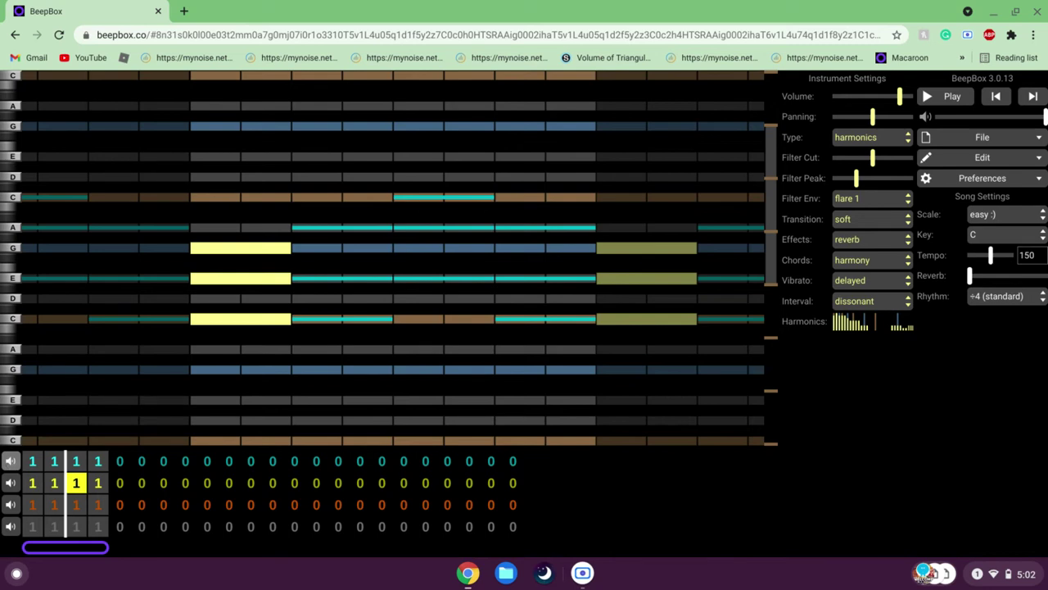
- Change the yellow channel's instrument type to chip wave and look through its wave options
{"action": "left_click", "coordinate": [852, 139]}
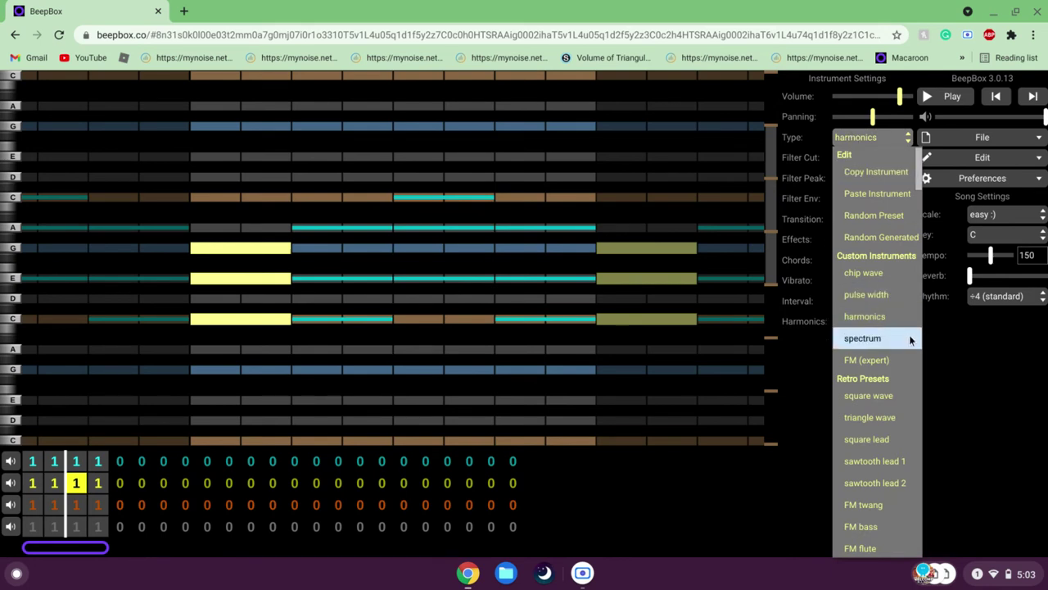
{"action": "left_click", "coordinate": [884, 276]}
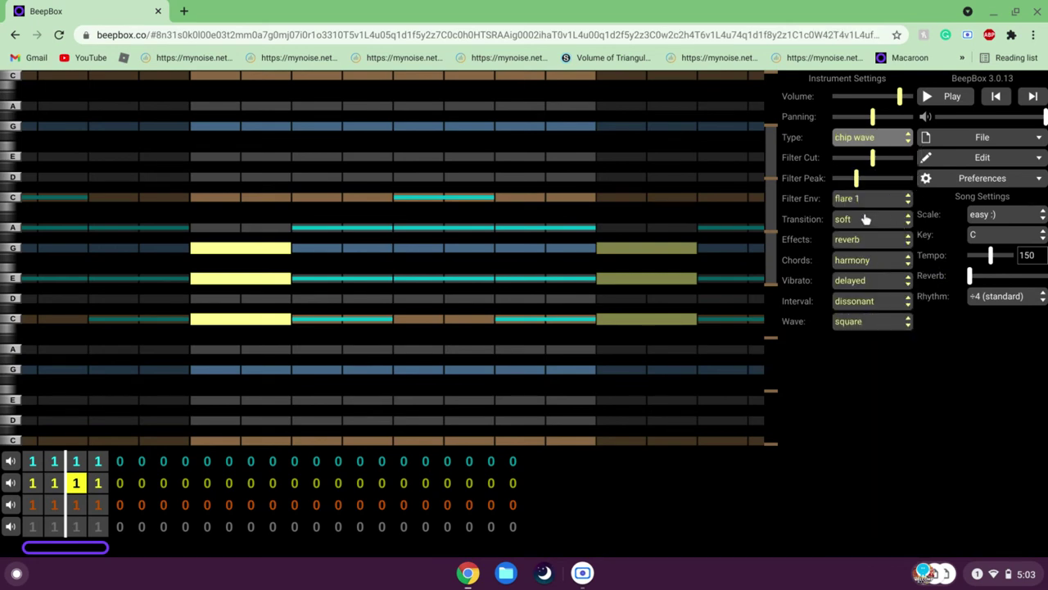
{"action": "left_click", "coordinate": [885, 324]}
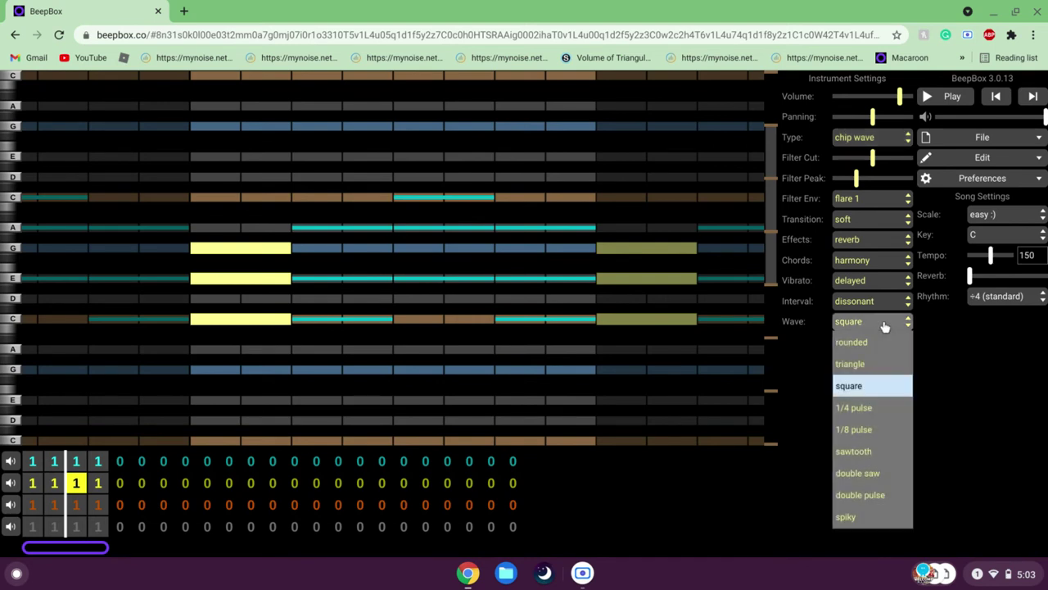
{"action": "left_click", "coordinate": [795, 387]}
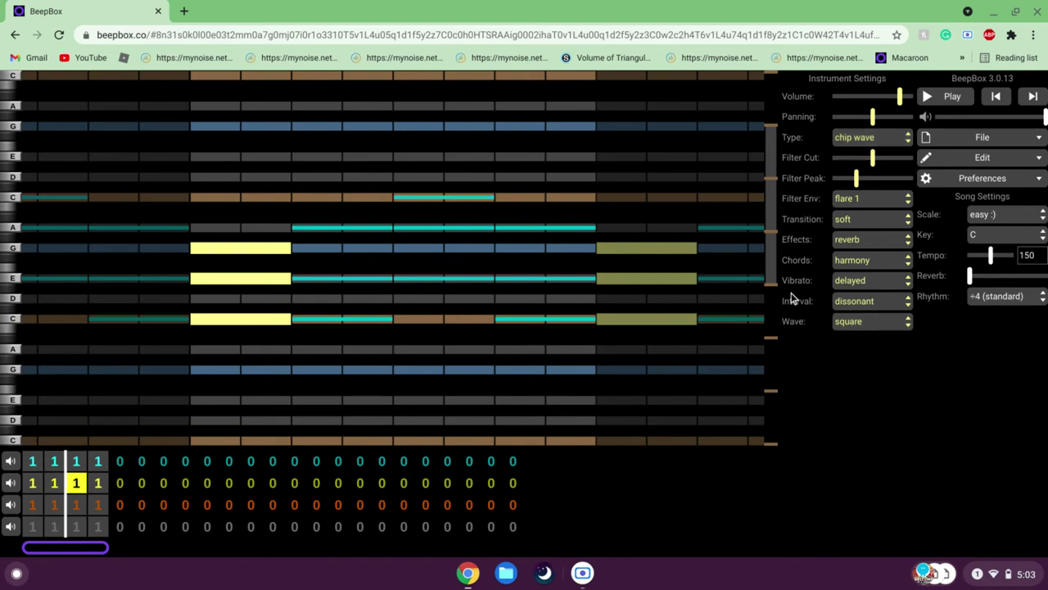
- Read the help explanation of the Wave setting and choose the square wave
{"action": "left_click", "coordinate": [795, 323]}
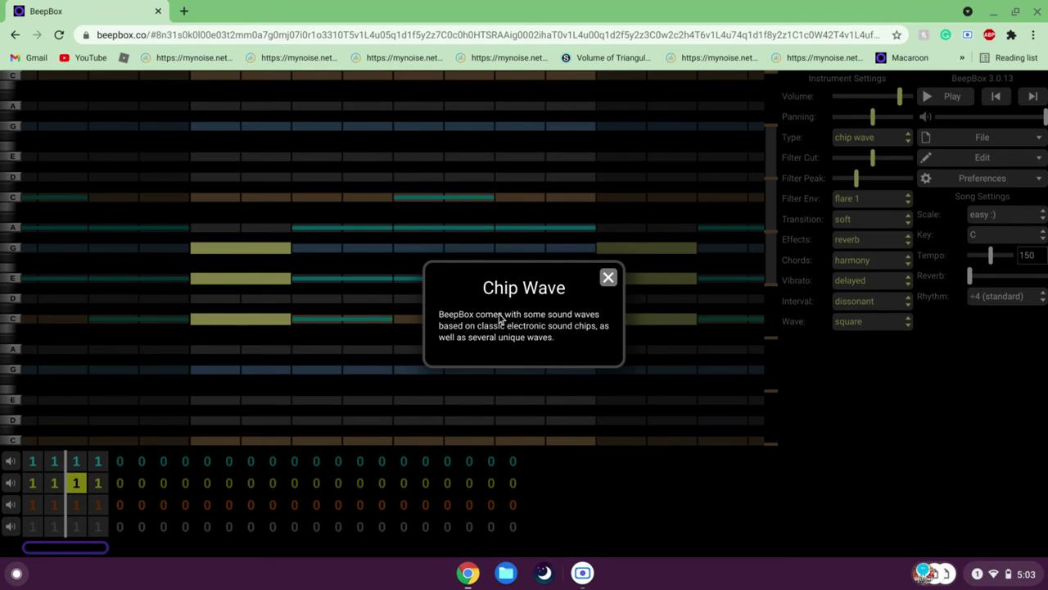
{"action": "left_click", "coordinate": [607, 277]}
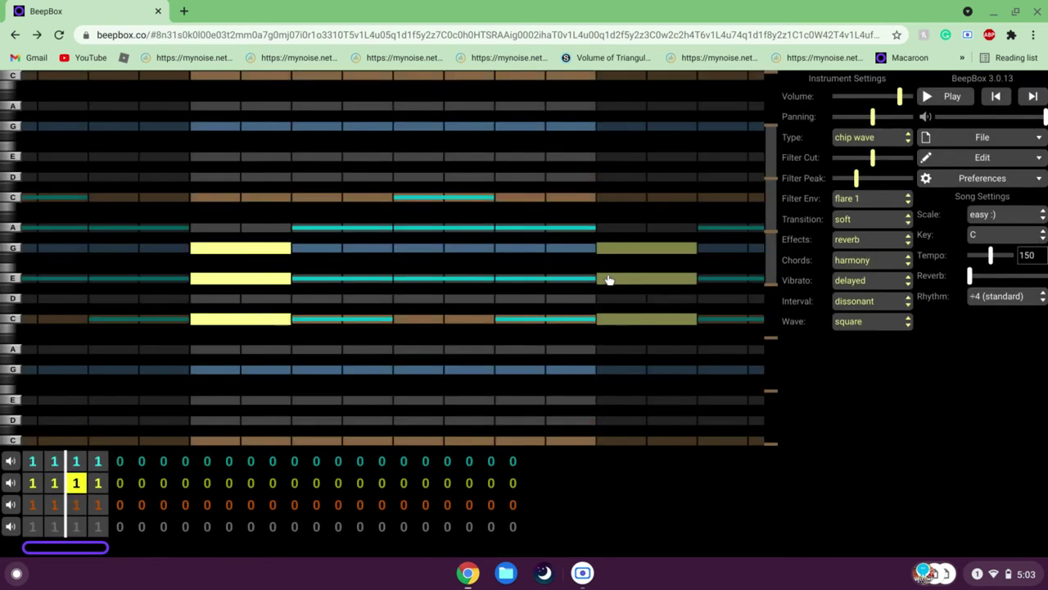
{"action": "left_click", "coordinate": [846, 330]}
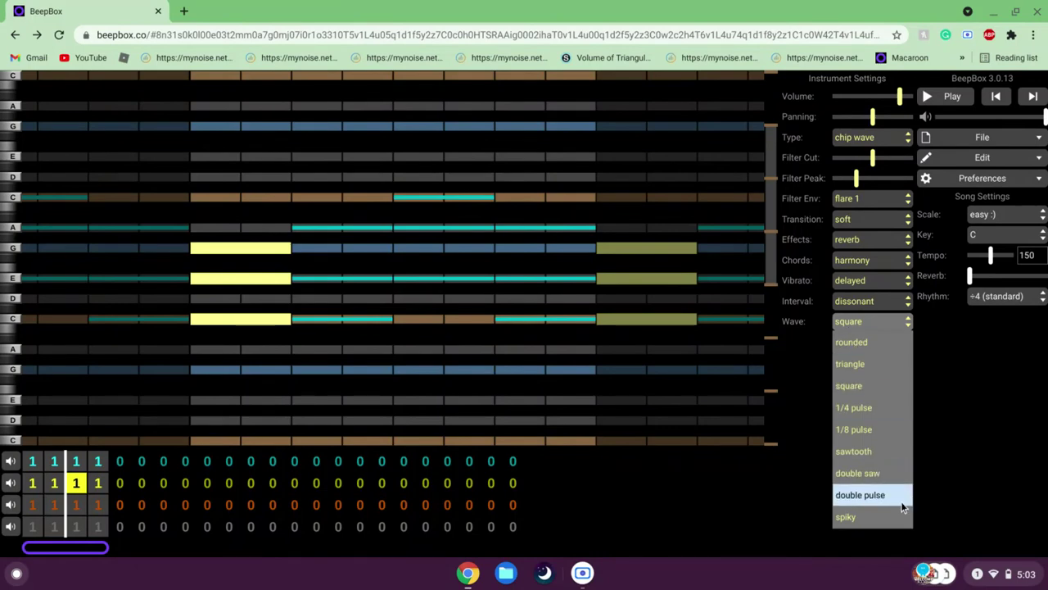
{"action": "left_click", "coordinate": [884, 382]}
- Delete the E, G and C notes of the yellow channel's chord, playing the pattern briefly in between
{"action": "left_click", "coordinate": [195, 284]}
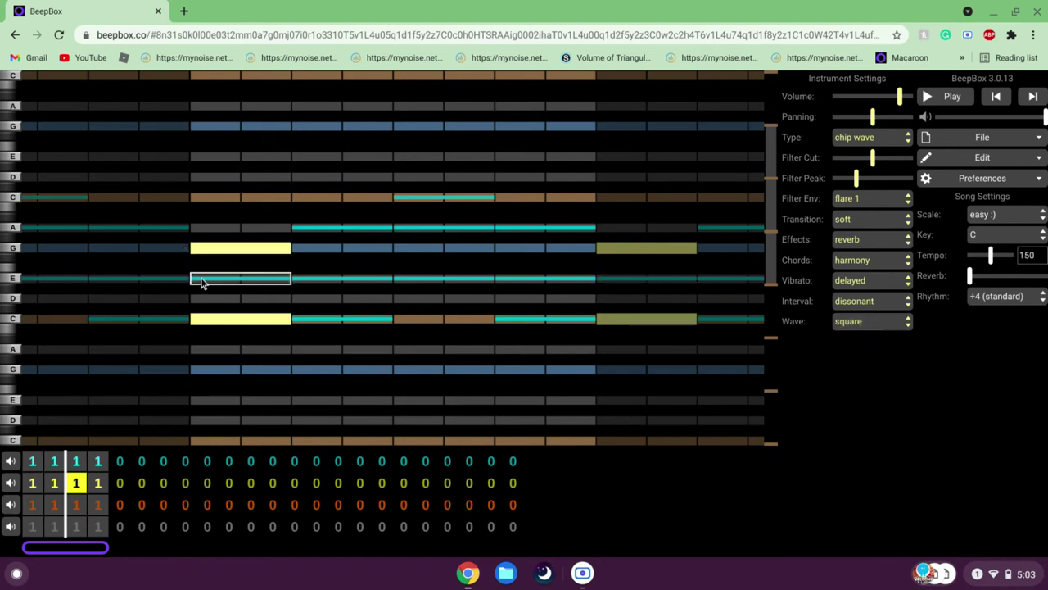
{"action": "left_click", "coordinate": [226, 253]}
{"action": "key", "text": "space"}
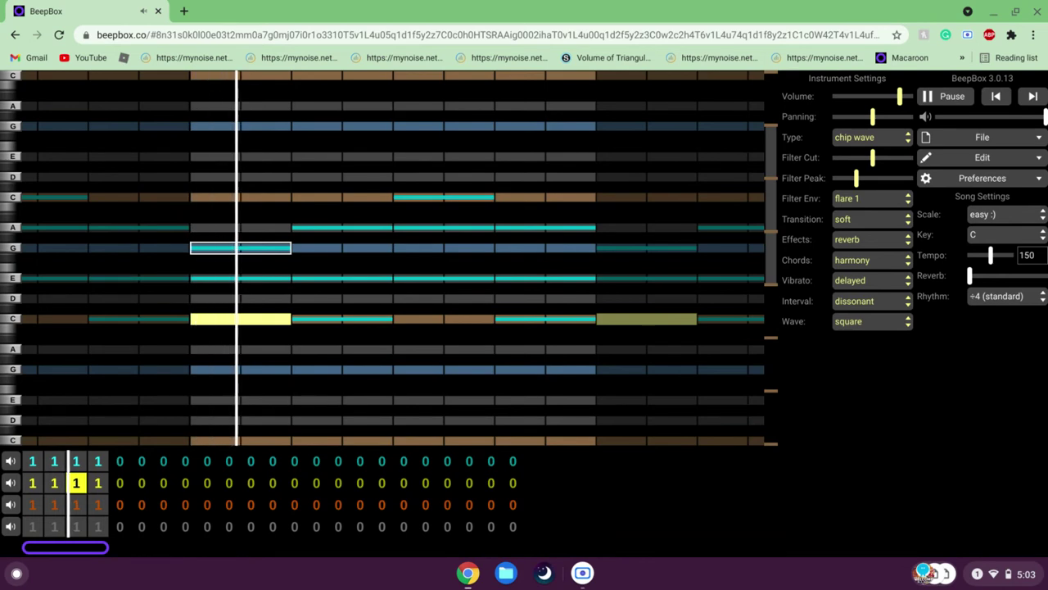
{"action": "key", "text": "space"}
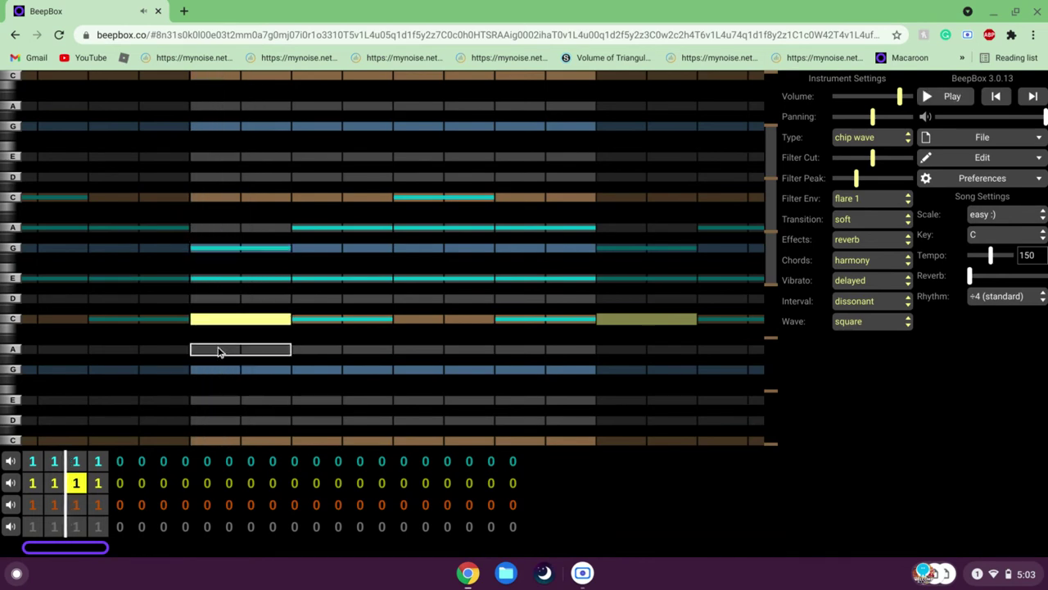
{"action": "left_click", "coordinate": [199, 321]}
- Mute the yellow channel, keep the cyan channel audible and select the cyan channel's first bar
{"action": "left_click", "coordinate": [9, 483]}
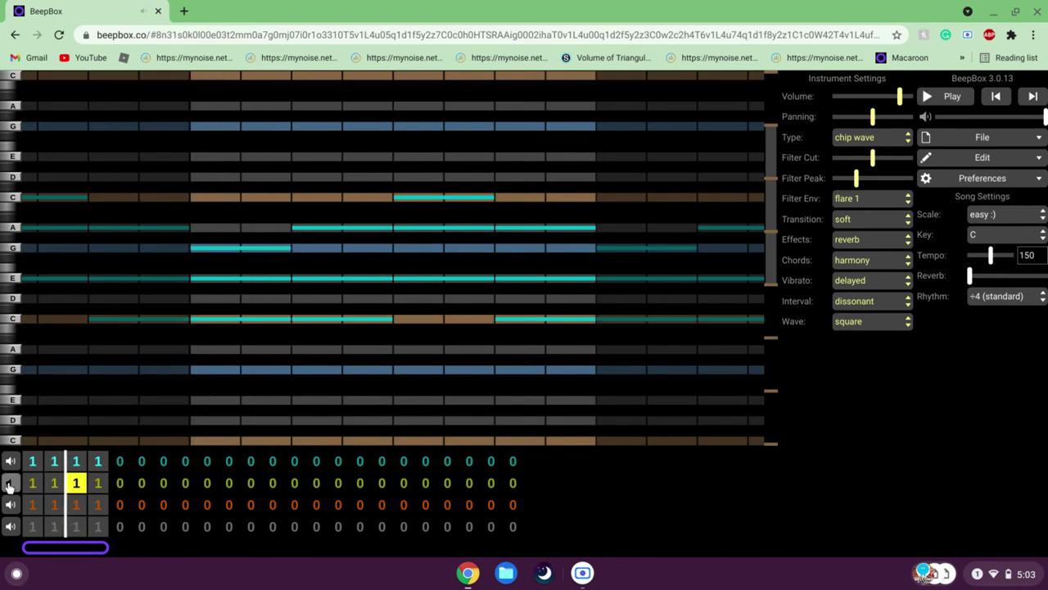
{"action": "left_click", "coordinate": [9, 461]}
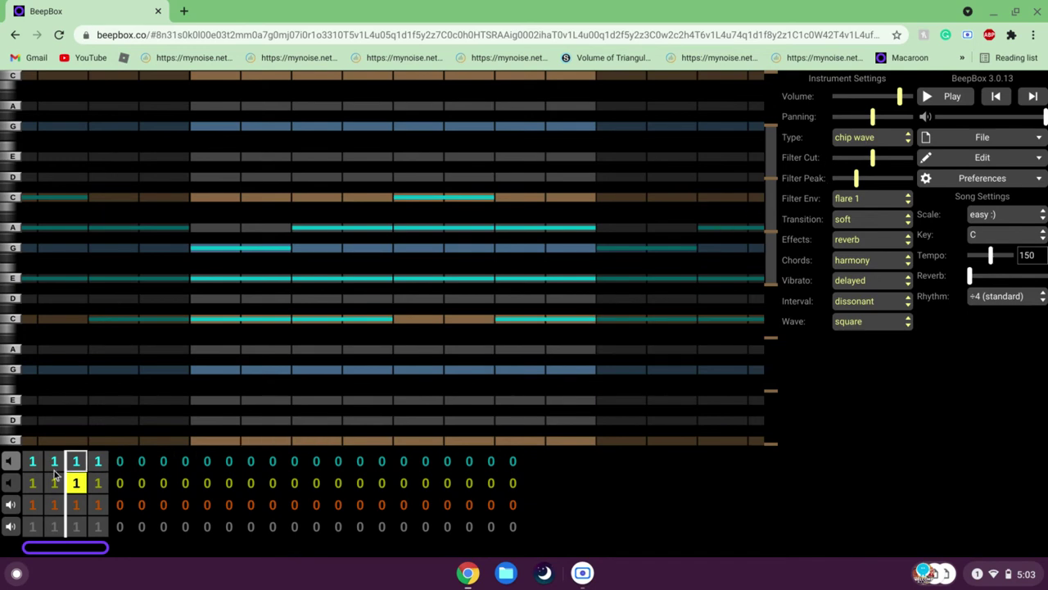
{"action": "left_click", "coordinate": [10, 462]}
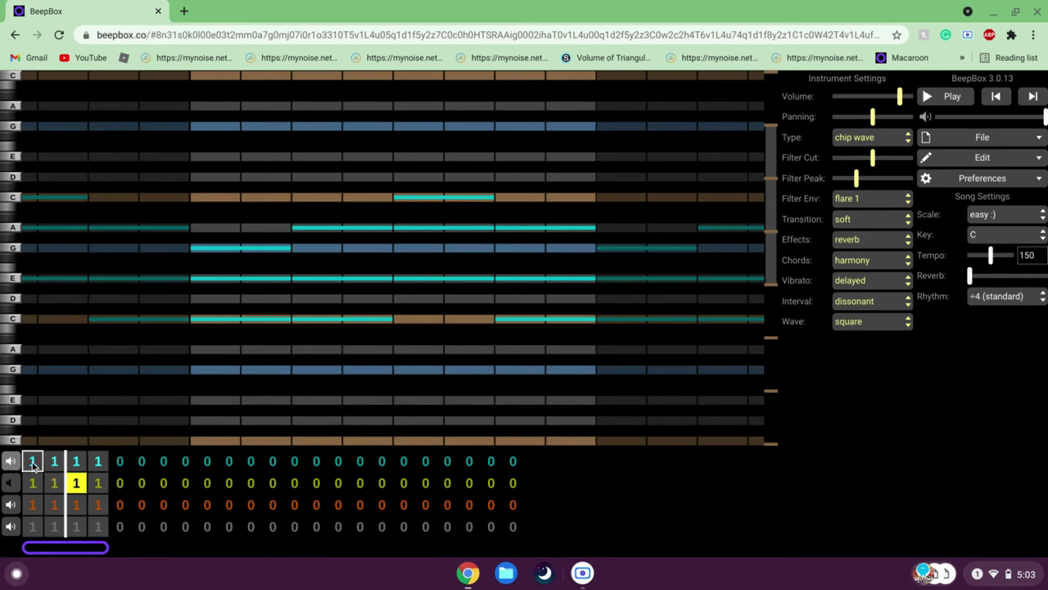
{"action": "left_click", "coordinate": [32, 461]}
- Change the cyan channel's instrument type to chip wave with a square wave and play the pattern
{"action": "left_click", "coordinate": [885, 141]}
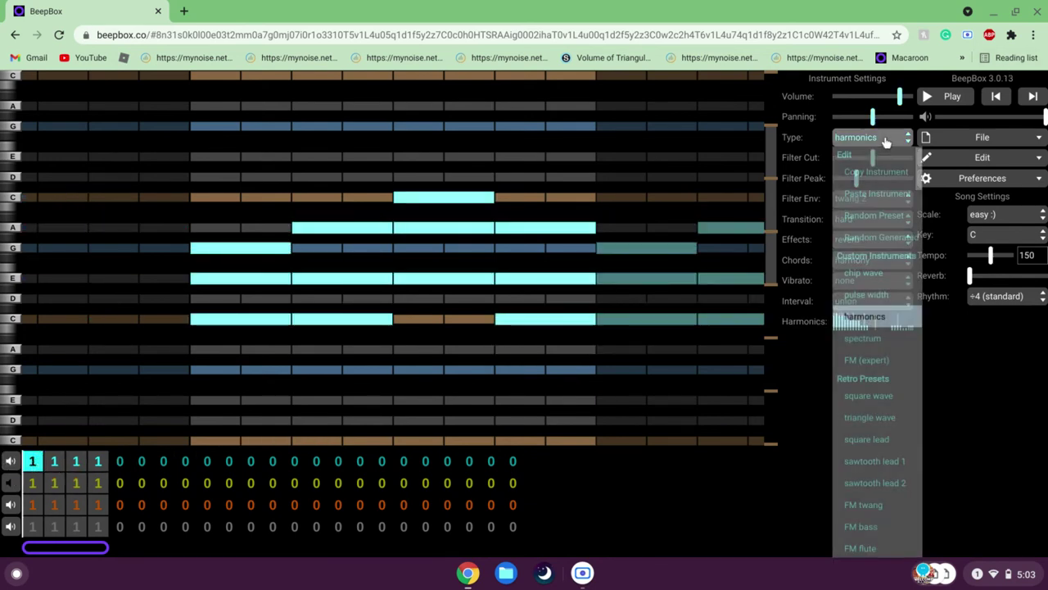
{"action": "left_click", "coordinate": [878, 276]}
{"action": "left_click", "coordinate": [854, 322]}
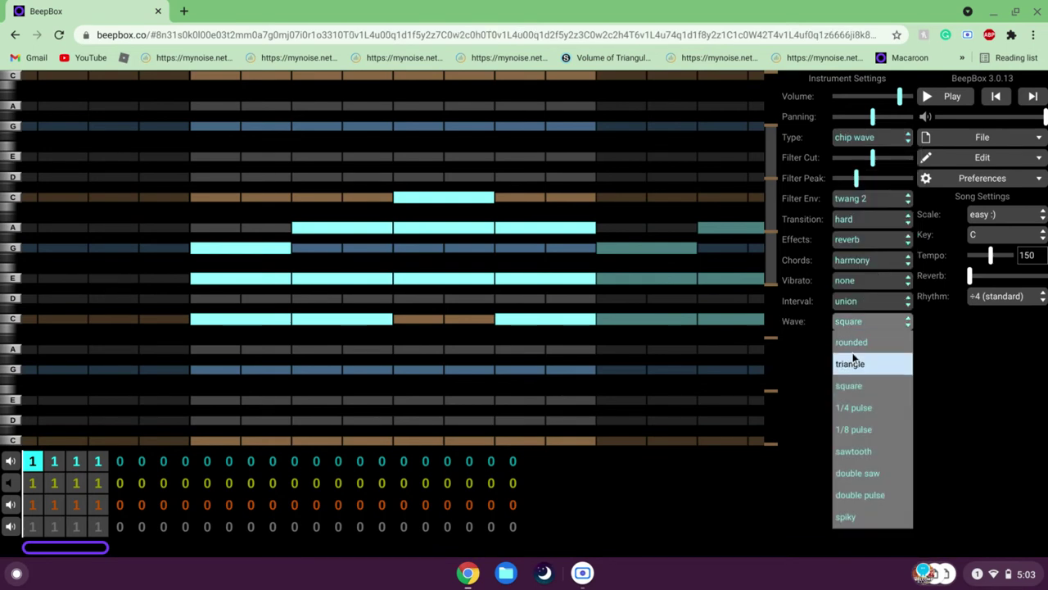
{"action": "left_click", "coordinate": [857, 385]}
{"action": "key", "text": "space"}
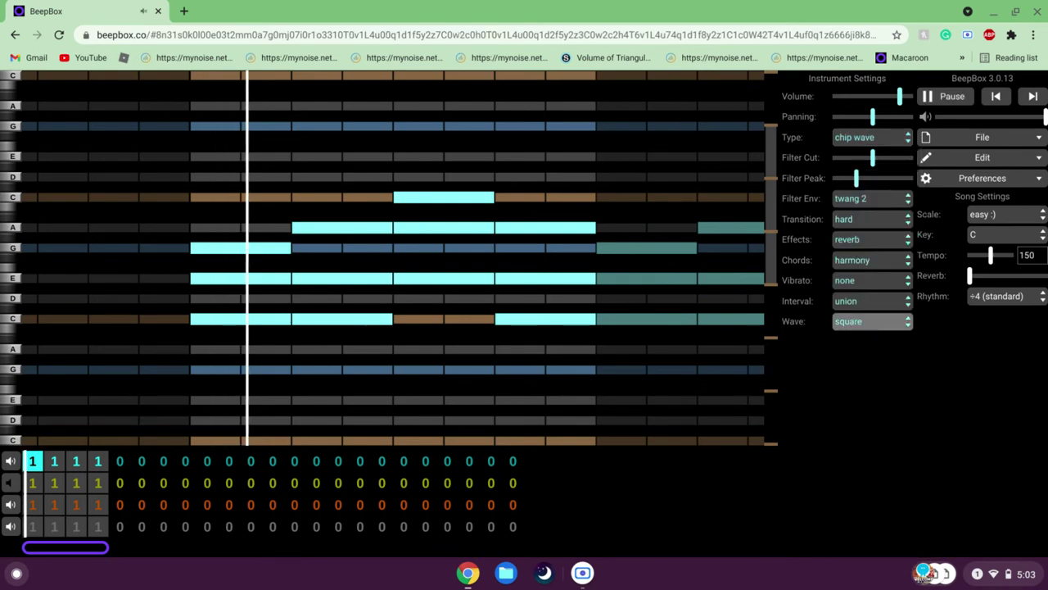
{"action": "key", "text": "space"}
- Change the wave to triangle and play the pattern
{"action": "left_click", "coordinate": [856, 323]}
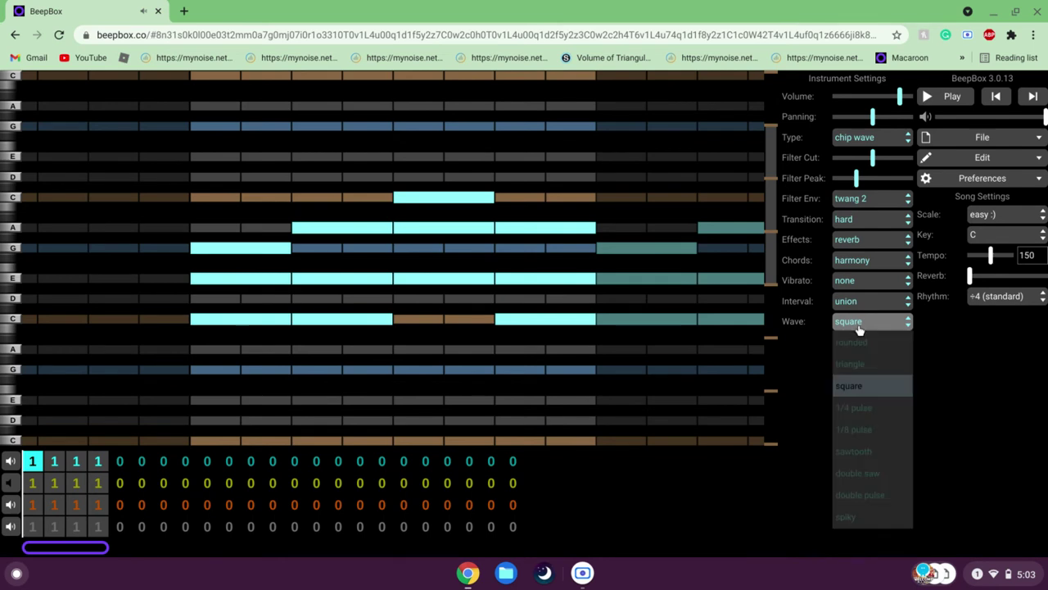
{"action": "left_click", "coordinate": [857, 358]}
{"action": "key", "text": "space"}
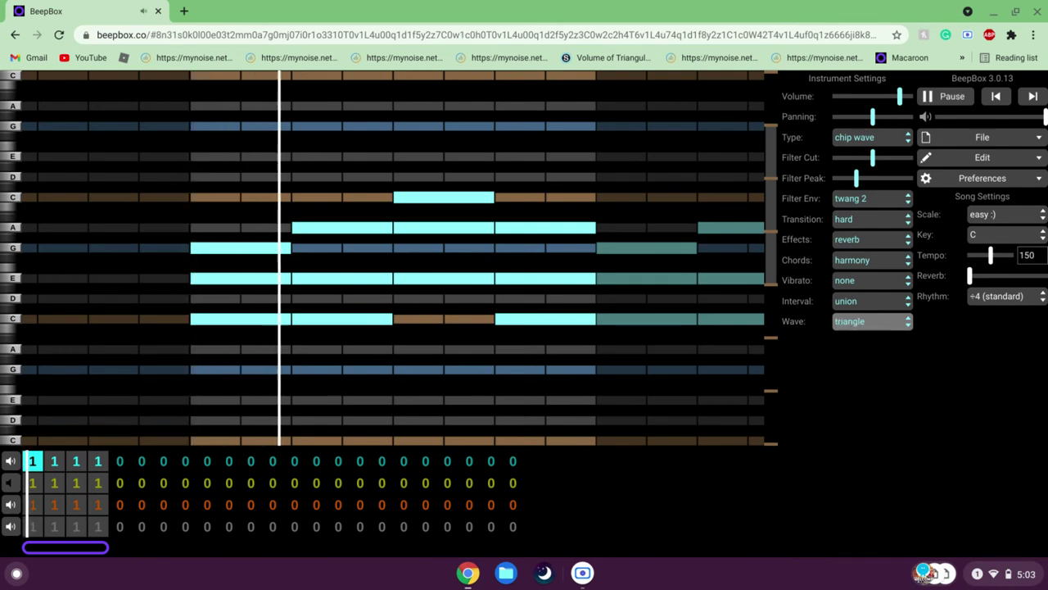
{"action": "key", "text": "space"}
- Change the wave to rounded and play the pattern
{"action": "left_click", "coordinate": [866, 326]}
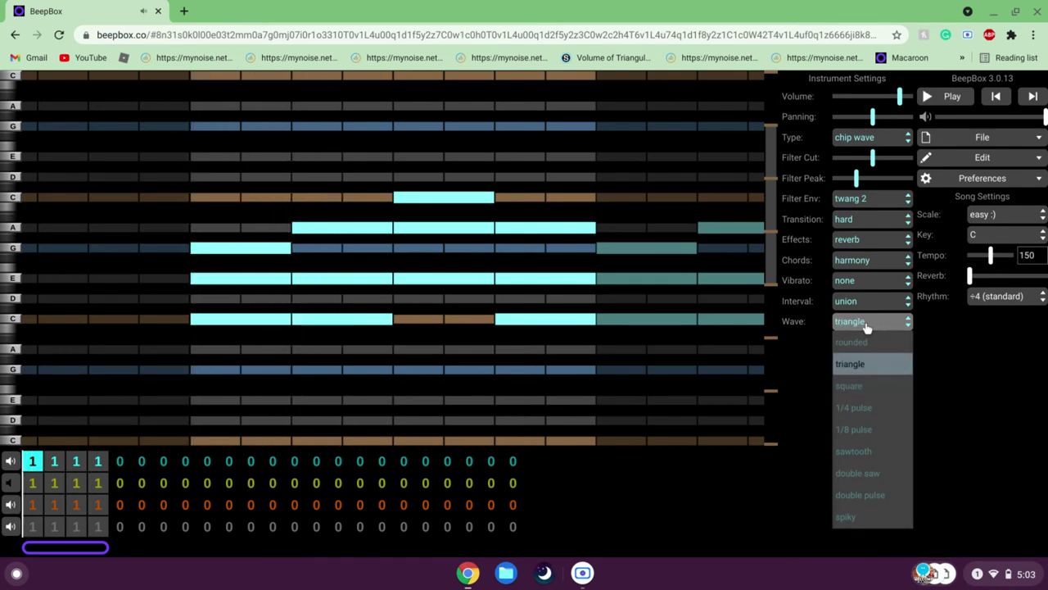
{"action": "left_click", "coordinate": [865, 340]}
{"action": "key", "text": "space"}
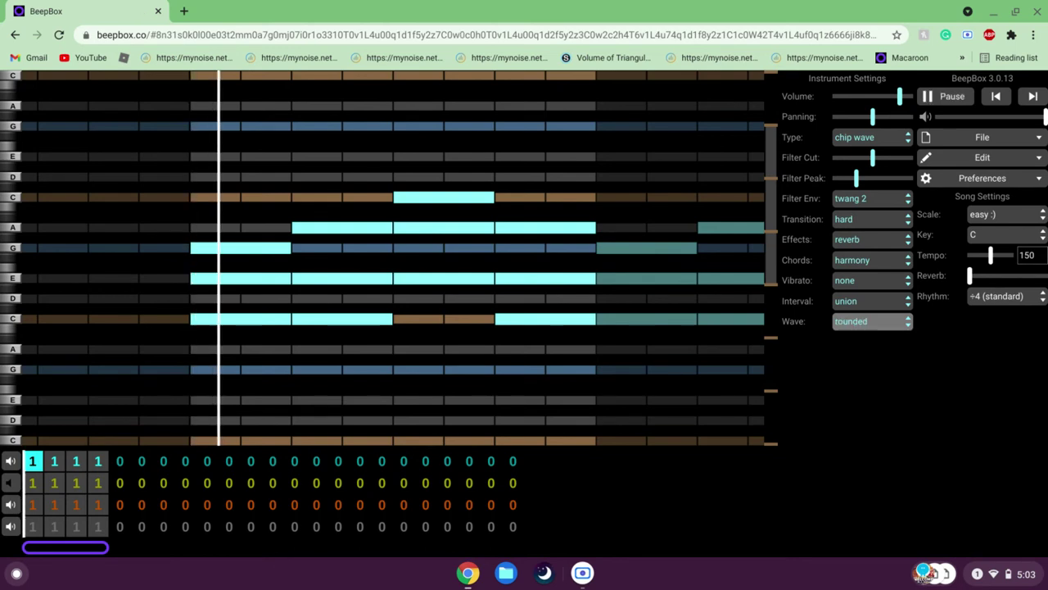
{"action": "key", "text": "space"}
- Change the wave to 1/4 pulse and play the pattern
{"action": "left_click", "coordinate": [876, 321]}
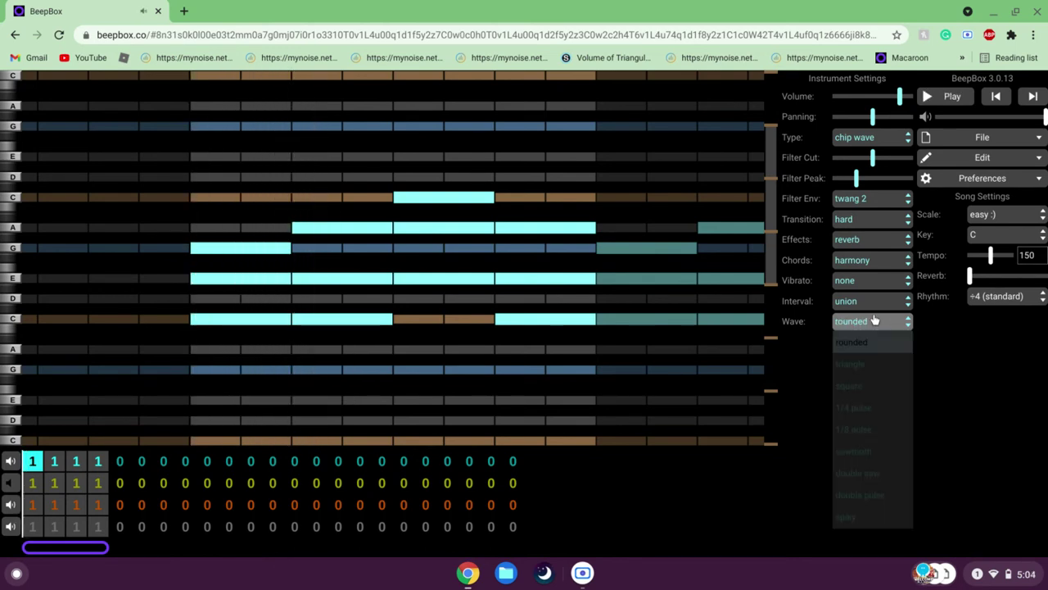
{"action": "left_click", "coordinate": [884, 407]}
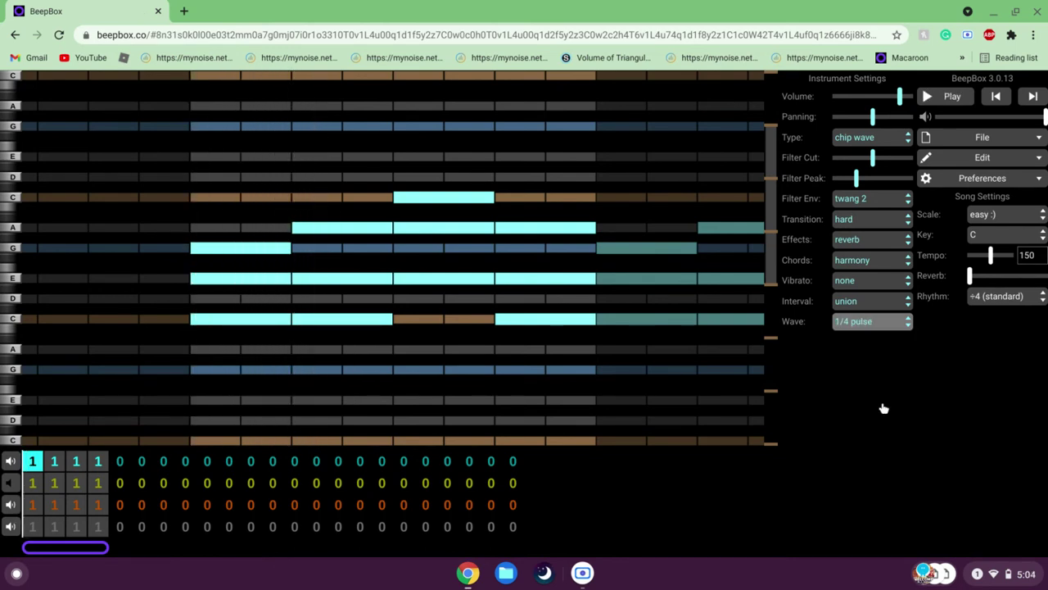
{"action": "key", "text": "space"}
{"action": "key", "text": "space"}
- Look over the remaining wave options and change the cyan channel's instrument type to pulse width
{"action": "left_click", "coordinate": [899, 325]}
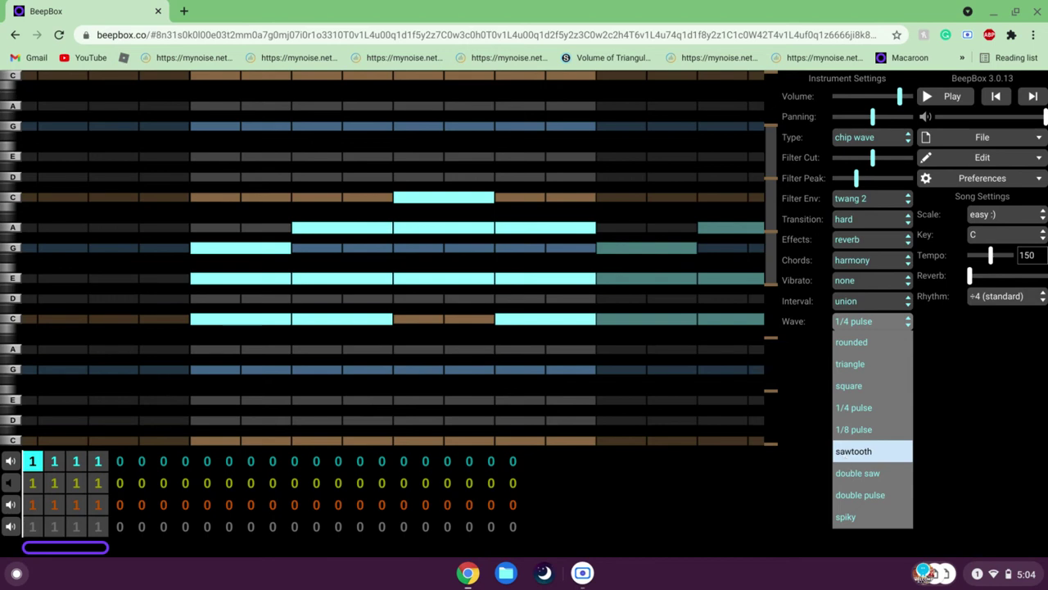
{"action": "left_click", "coordinate": [967, 381]}
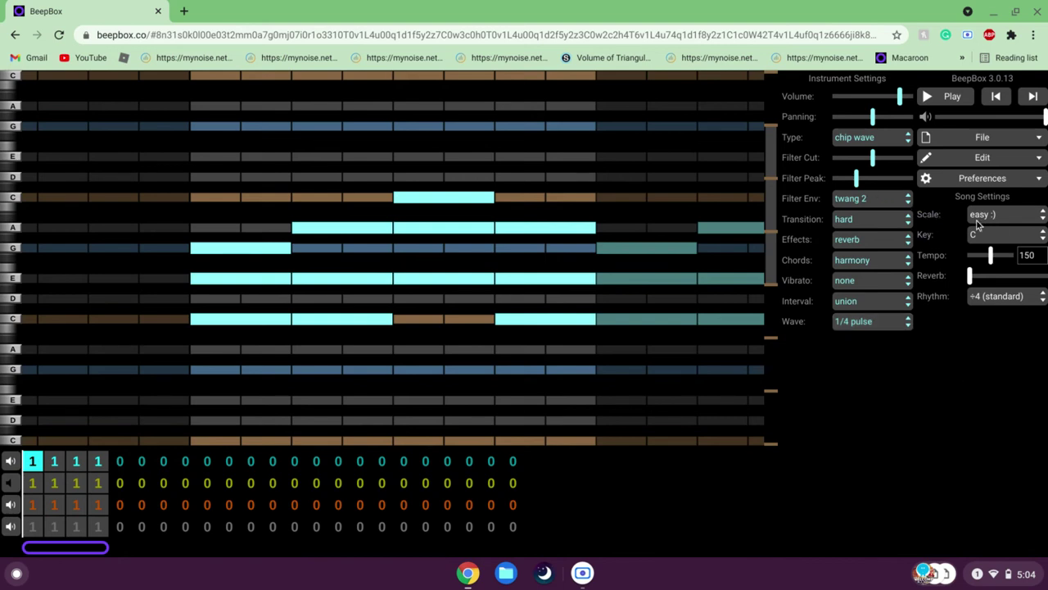
{"action": "left_click", "coordinate": [875, 137]}
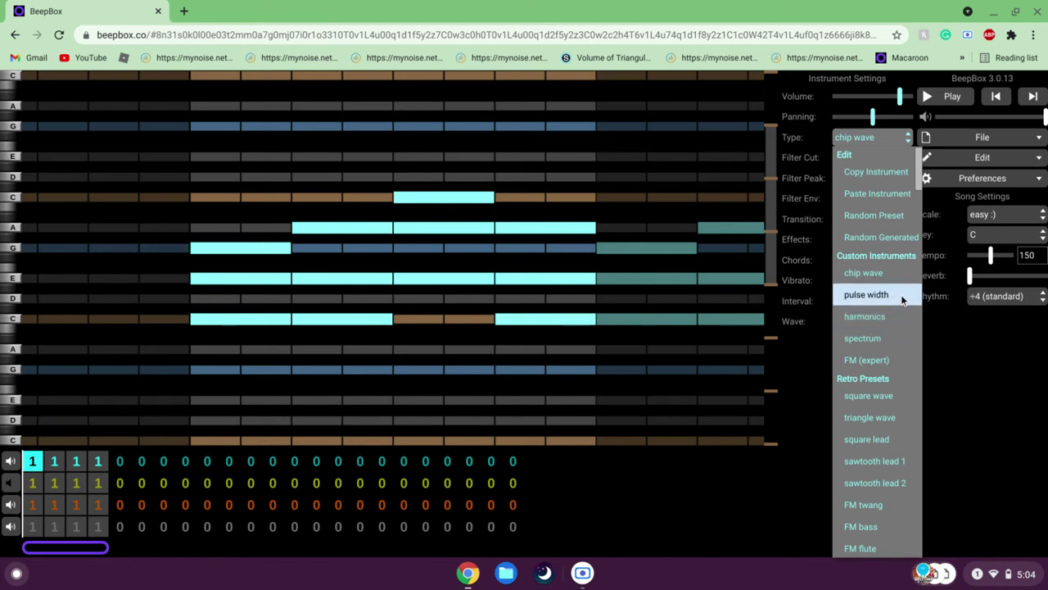
{"action": "left_click", "coordinate": [893, 293]}
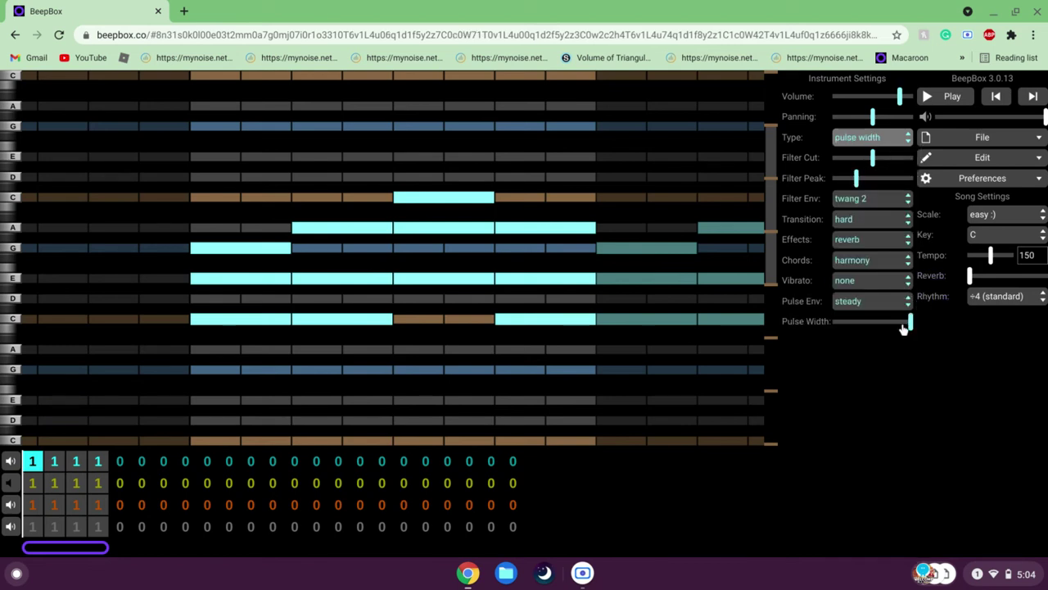
- Read the explanation of the Pulse Width setting and play the pattern at maximum width
{"action": "left_click", "coordinate": [796, 324]}
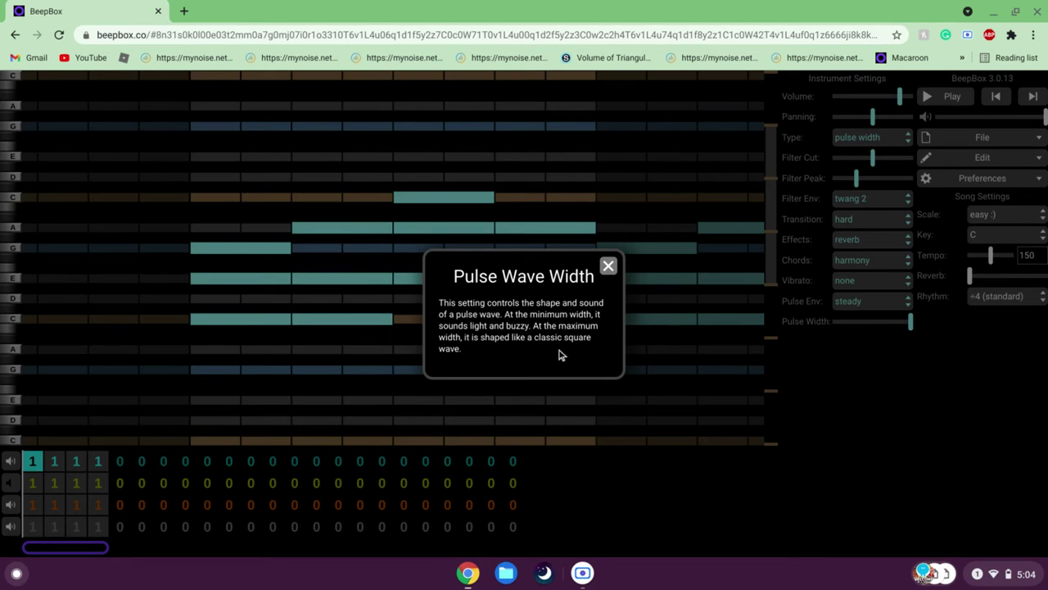
{"action": "left_click", "coordinate": [608, 265]}
{"action": "key", "text": "space"}
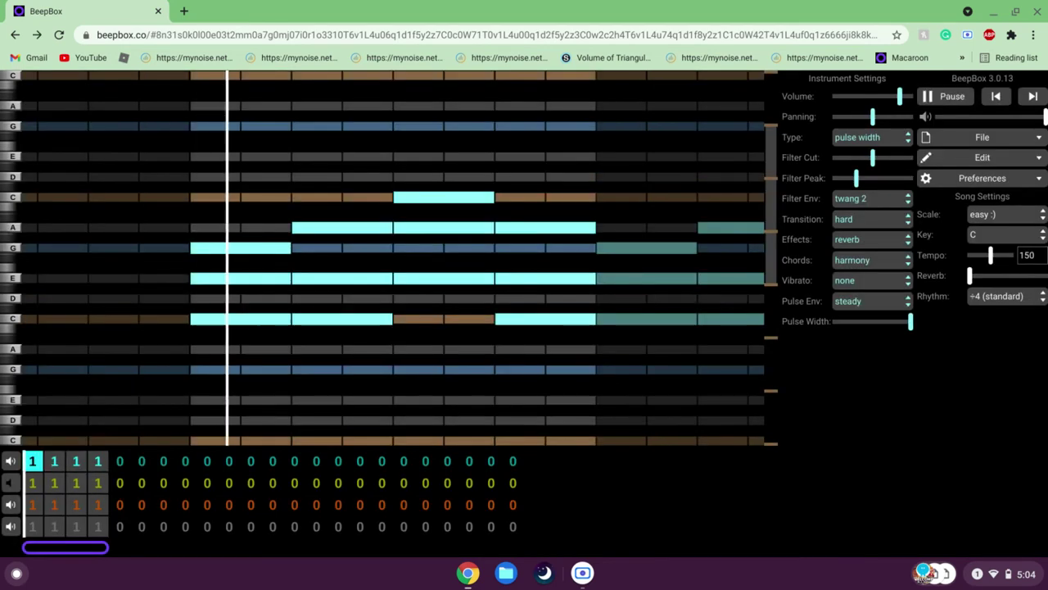
{"action": "key", "text": "space"}
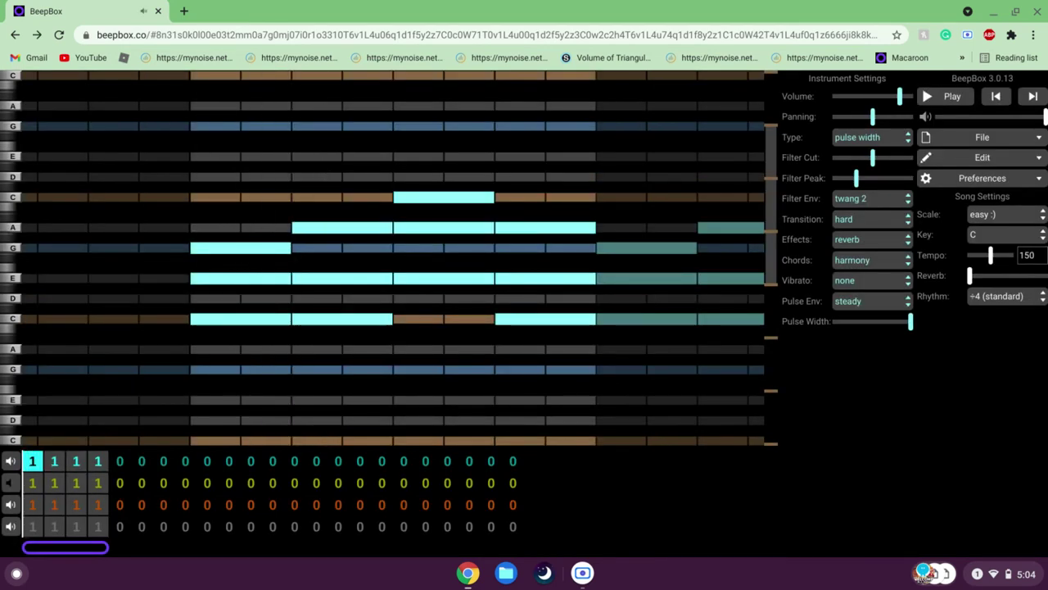
- Lower the pulse width to slightly below the middle of its range and play the pattern
{"action": "left_click", "coordinate": [871, 324]}
{"action": "key", "text": "space"}
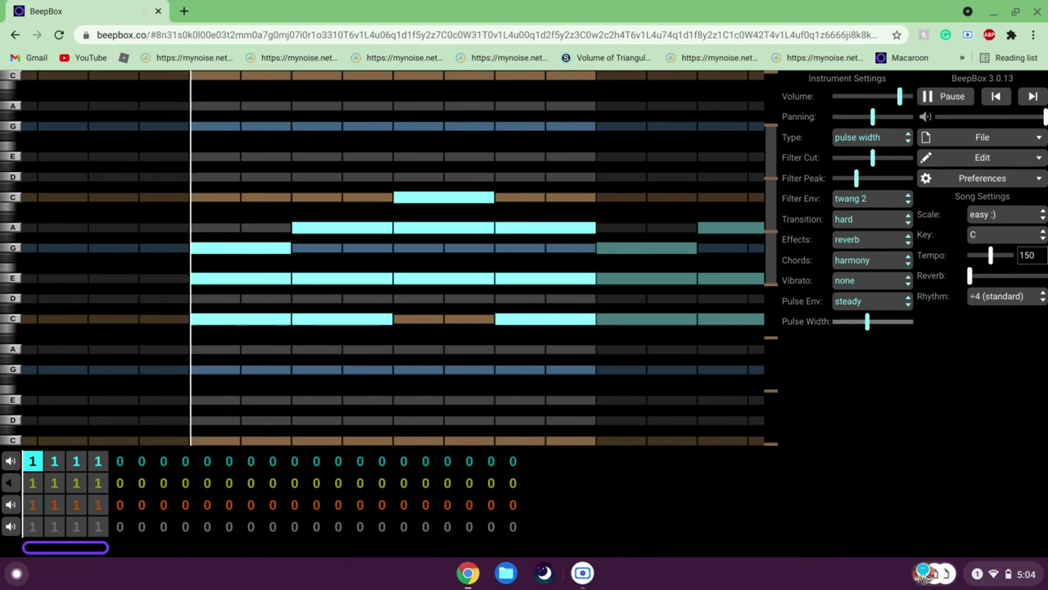
{"action": "key", "text": "space"}
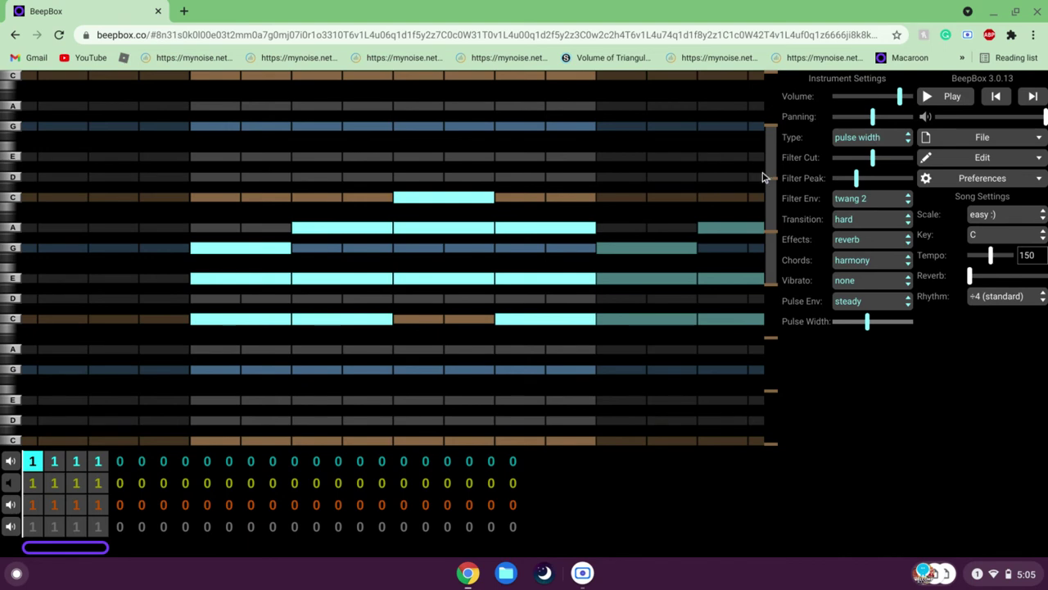
- Change the cyan channel's instrument type to FM (expert) and look over its algorithm, operator and feedback settings
{"action": "left_click", "coordinate": [852, 137]}
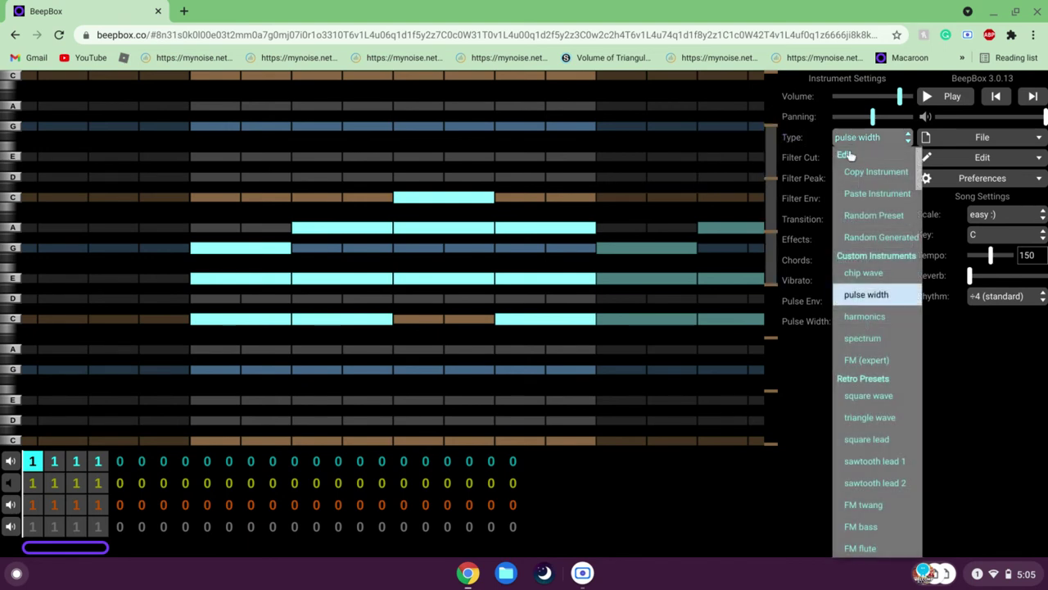
{"action": "left_click", "coordinate": [860, 358]}
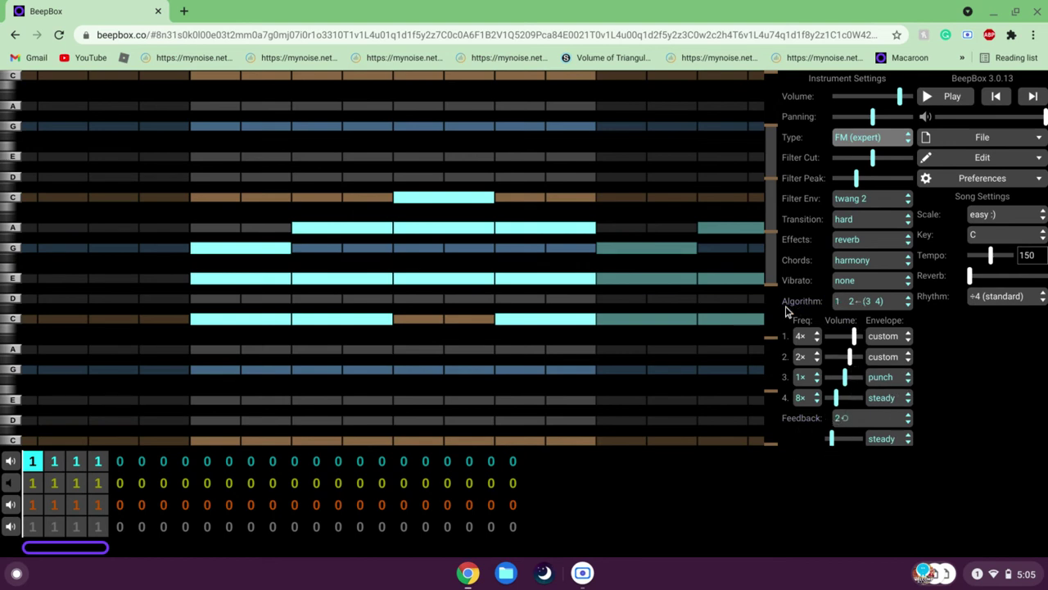
{"action": "scroll", "coordinate": [871, 373], "scroll_direction": "down", "scroll_amount": 1}
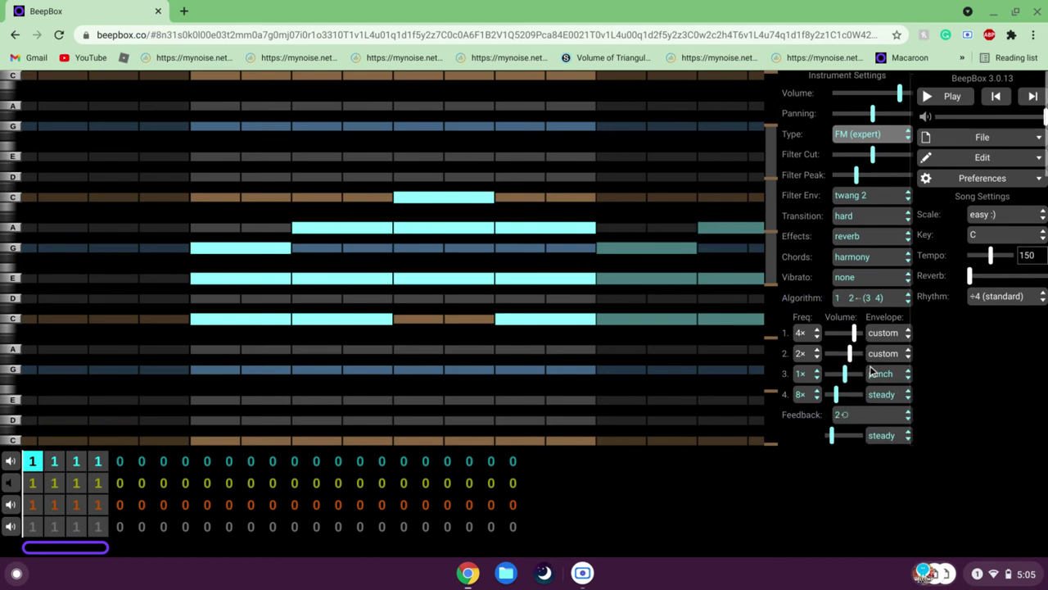
- Set the instrument type to chip wave and replace the pattern's chords with one long high C note
{"action": "left_click", "coordinate": [851, 136]}
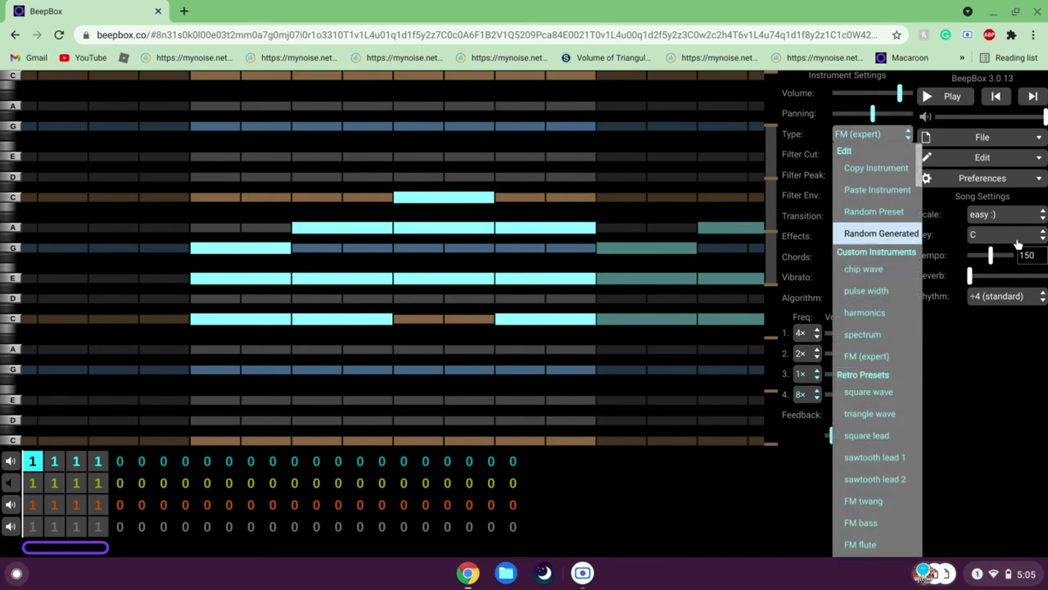
{"action": "left_click", "coordinate": [896, 270]}
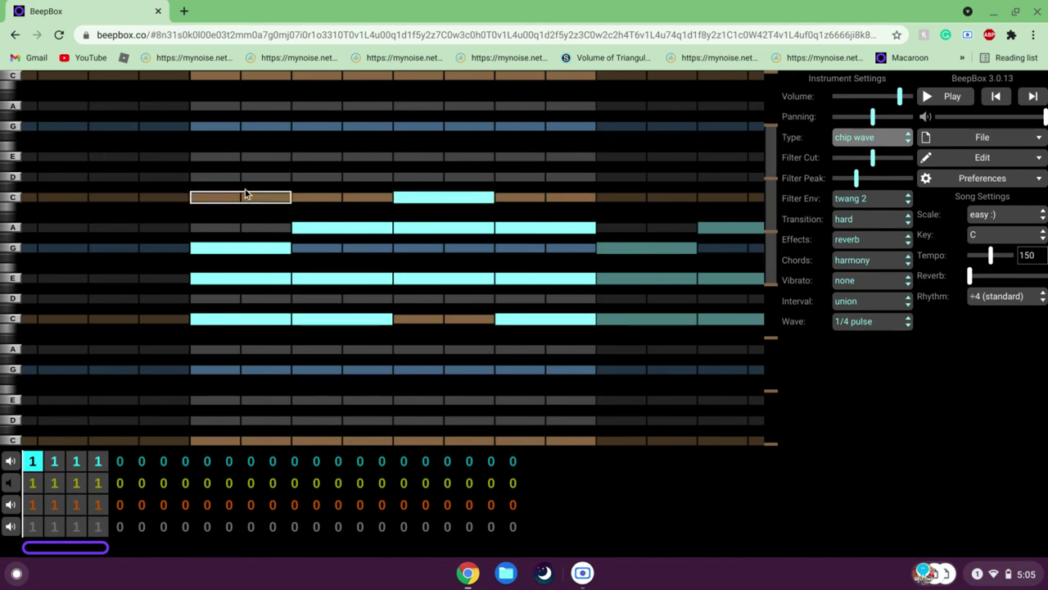
{"action": "left_click", "coordinate": [202, 206]}
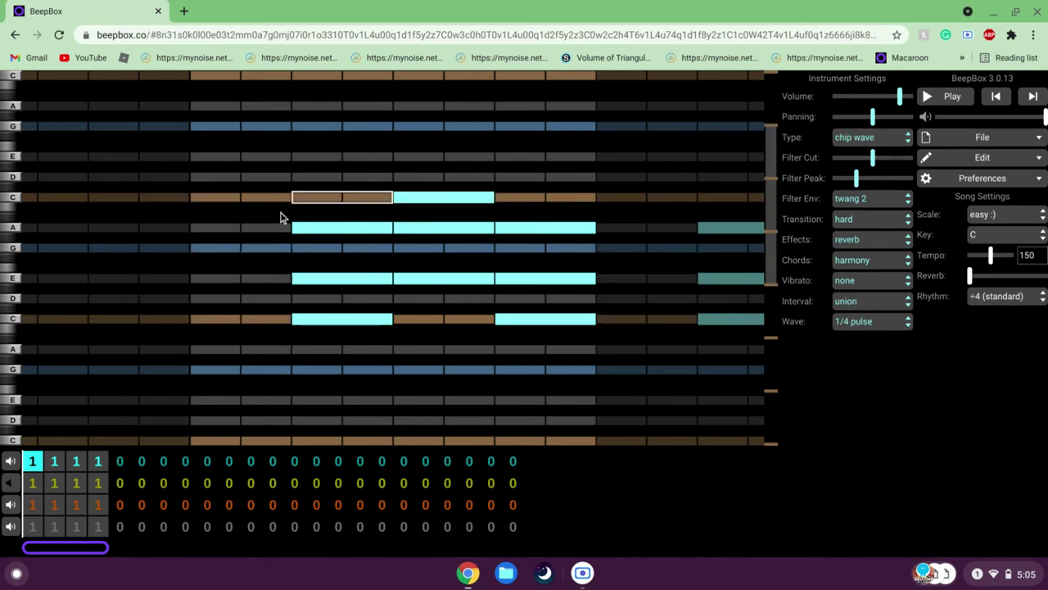
{"action": "left_click_drag", "start_coordinate": [193, 204], "coordinate": [656, 201]}
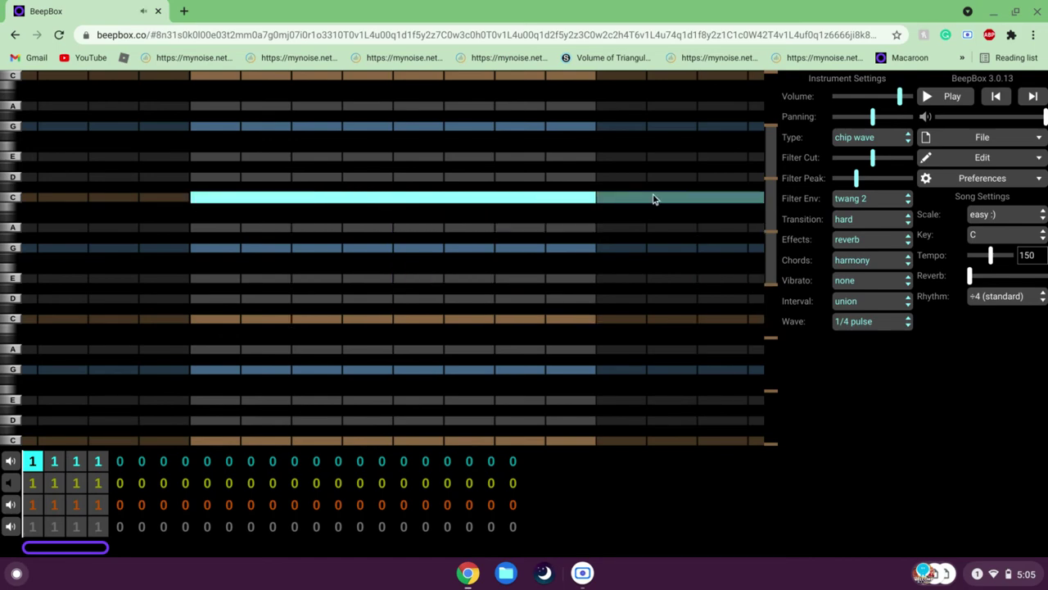
{"action": "left_click", "coordinate": [583, 572]}
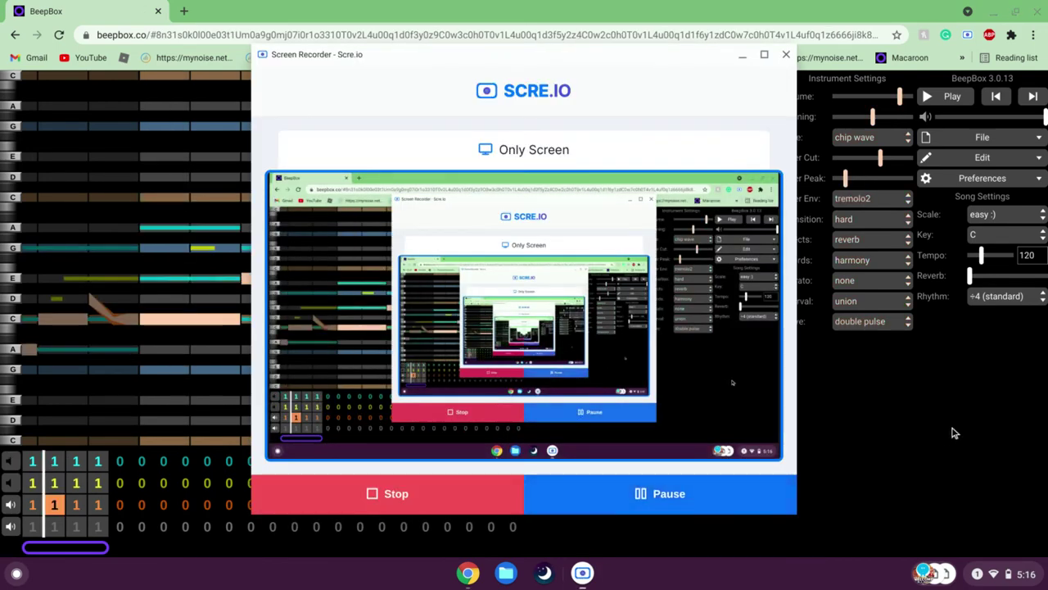
{"action": "left_click", "coordinate": [953, 431]}
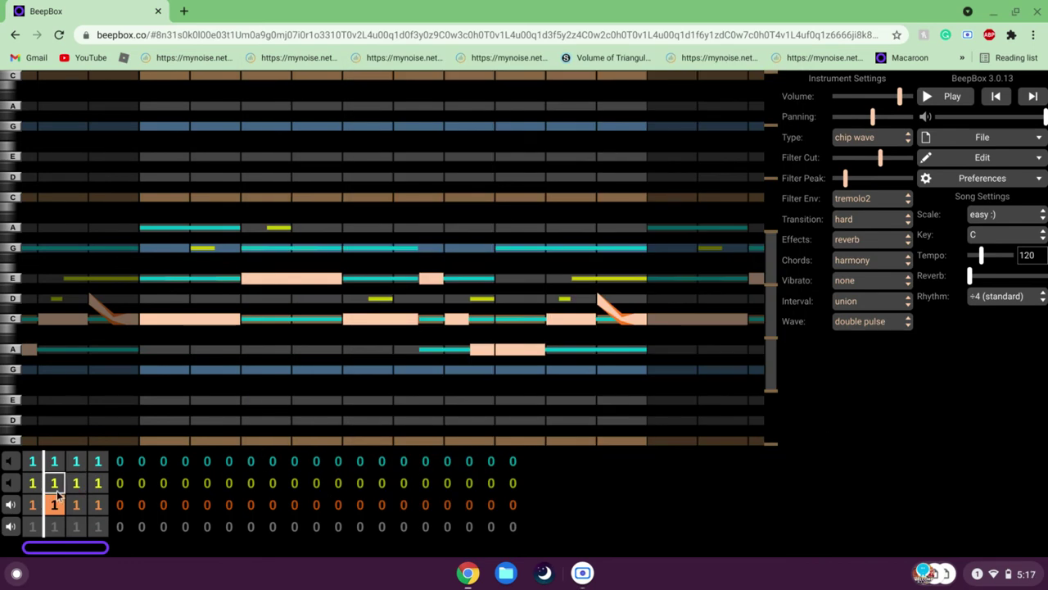
- Compare the first-bar patterns of the cyan, yellow and orange channels along with their instrument settings
{"action": "left_click", "coordinate": [32, 462]}
{"action": "left_click", "coordinate": [33, 484]}
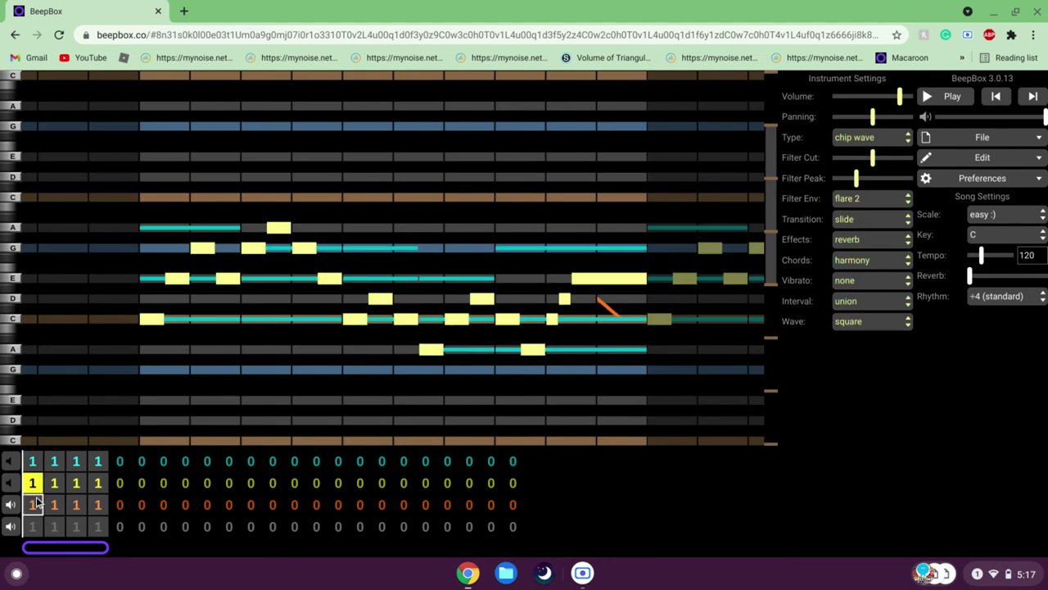
{"action": "left_click", "coordinate": [33, 504]}
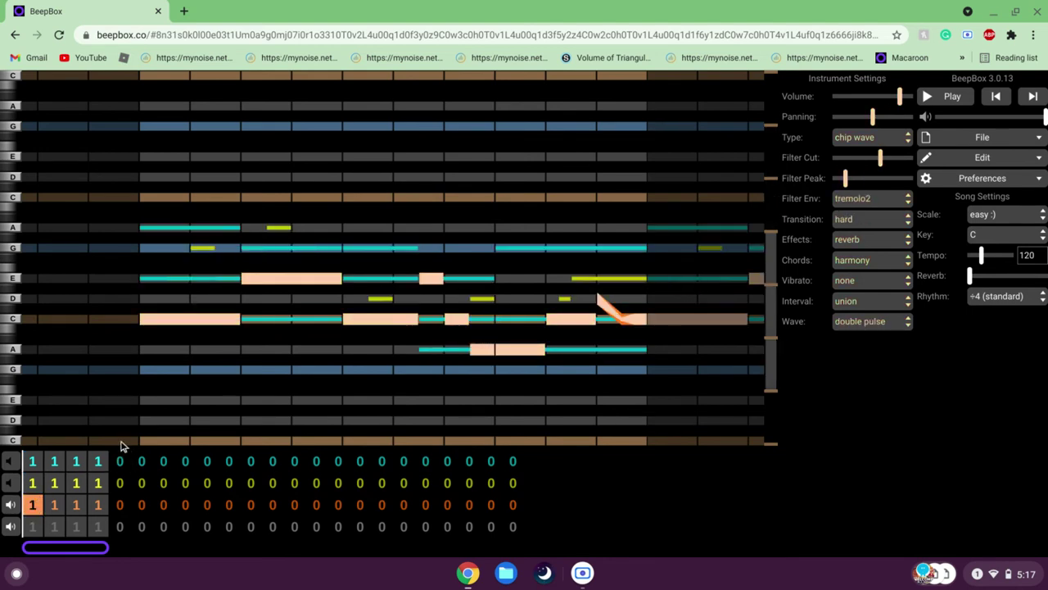
{"action": "left_click", "coordinate": [32, 461]}
{"action": "left_click", "coordinate": [33, 483]}
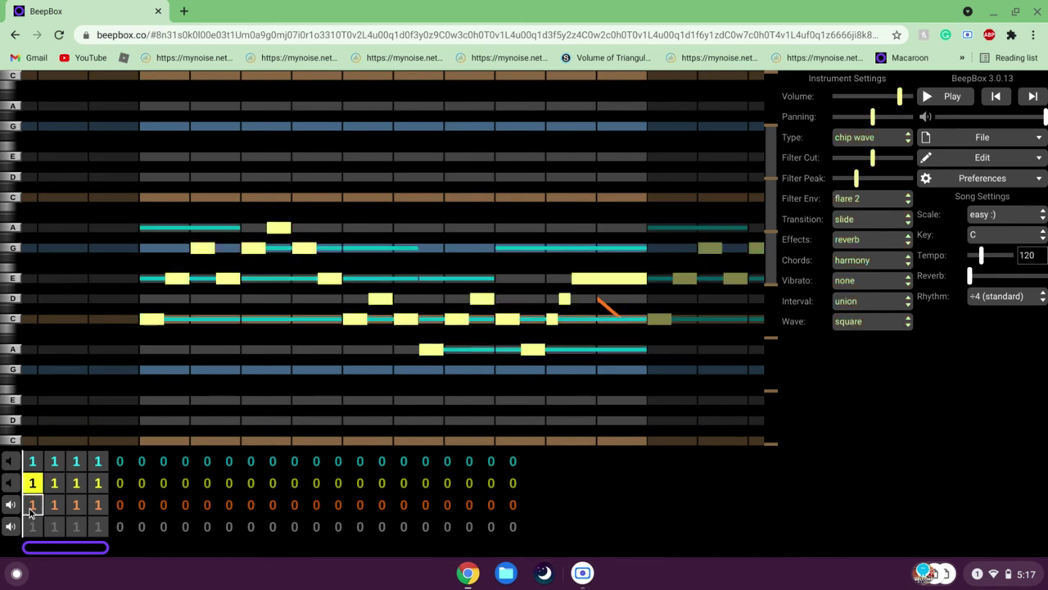
{"action": "left_click", "coordinate": [31, 508]}
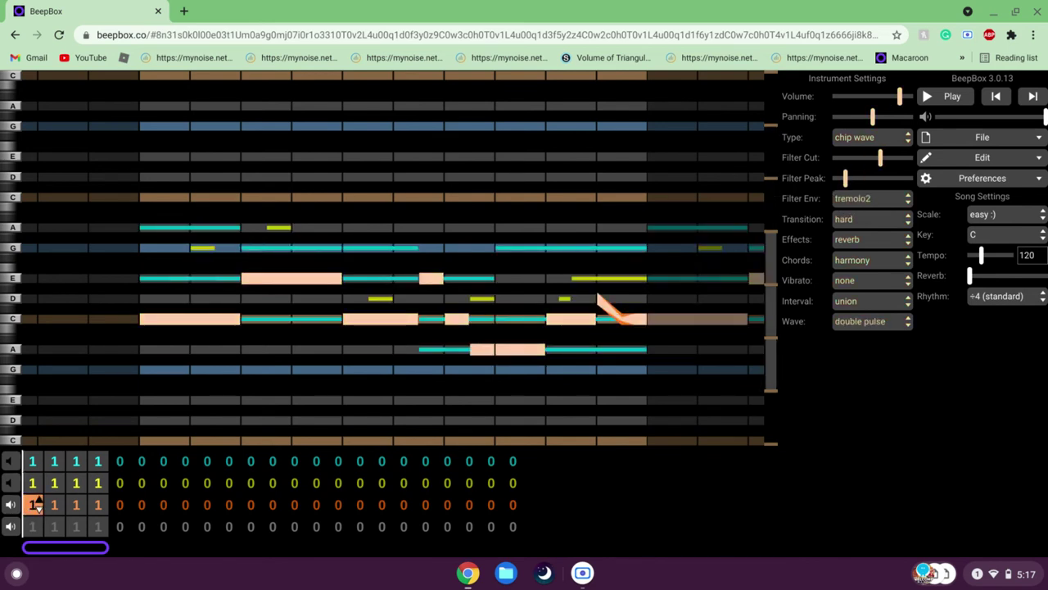
- Open the drum channel's first bar, look over its drumset settings and audition a hit on the lowest drum
{"action": "left_click", "coordinate": [33, 526]}
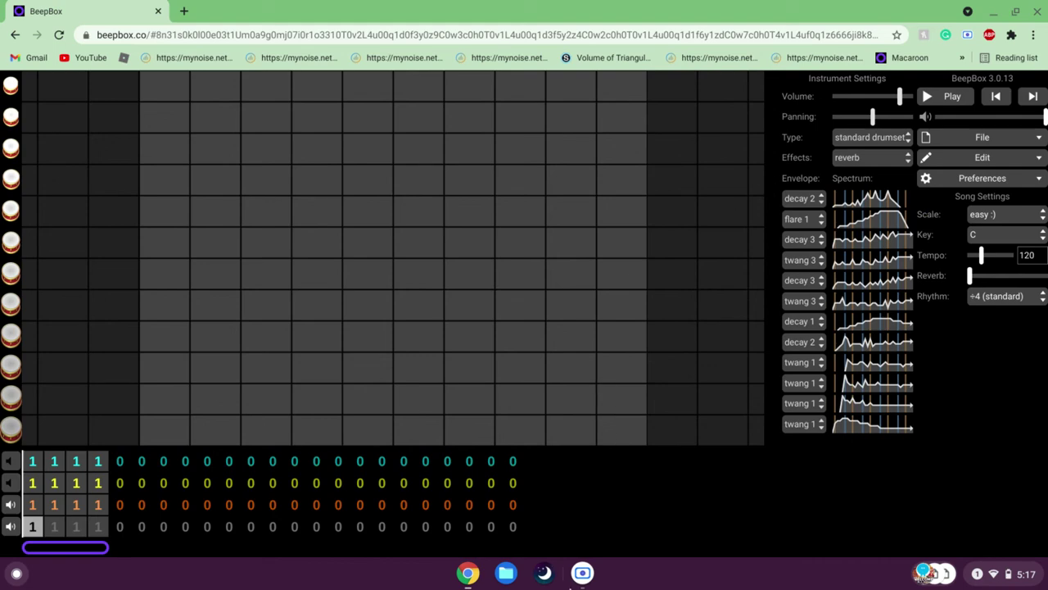
{"action": "scroll", "coordinate": [912, 325], "scroll_direction": "down", "scroll_amount": 3}
{"action": "scroll", "coordinate": [912, 325], "scroll_direction": "up", "scroll_amount": 3}
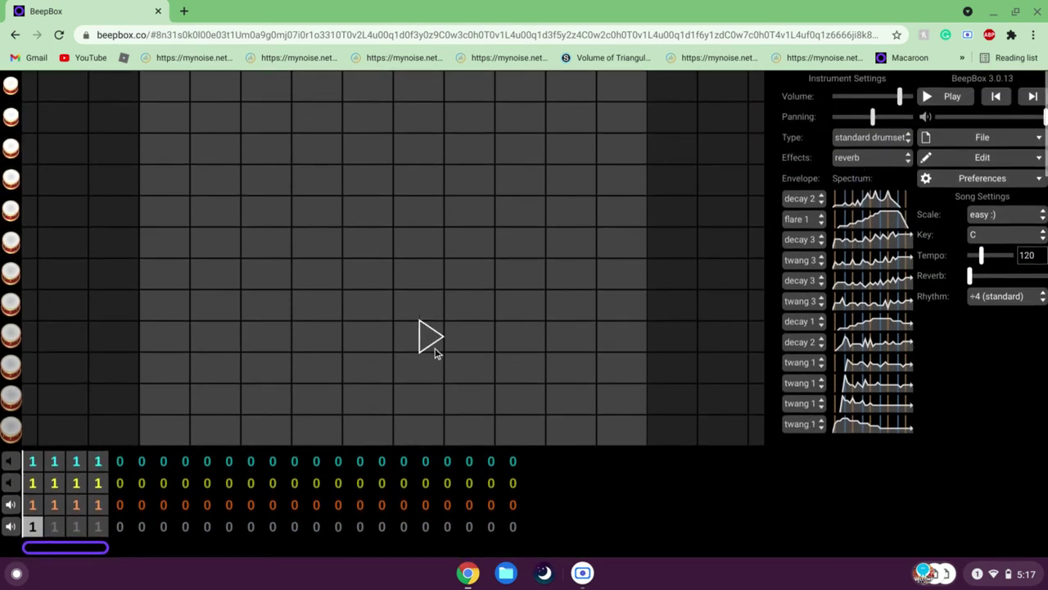
{"action": "left_click", "coordinate": [508, 422]}
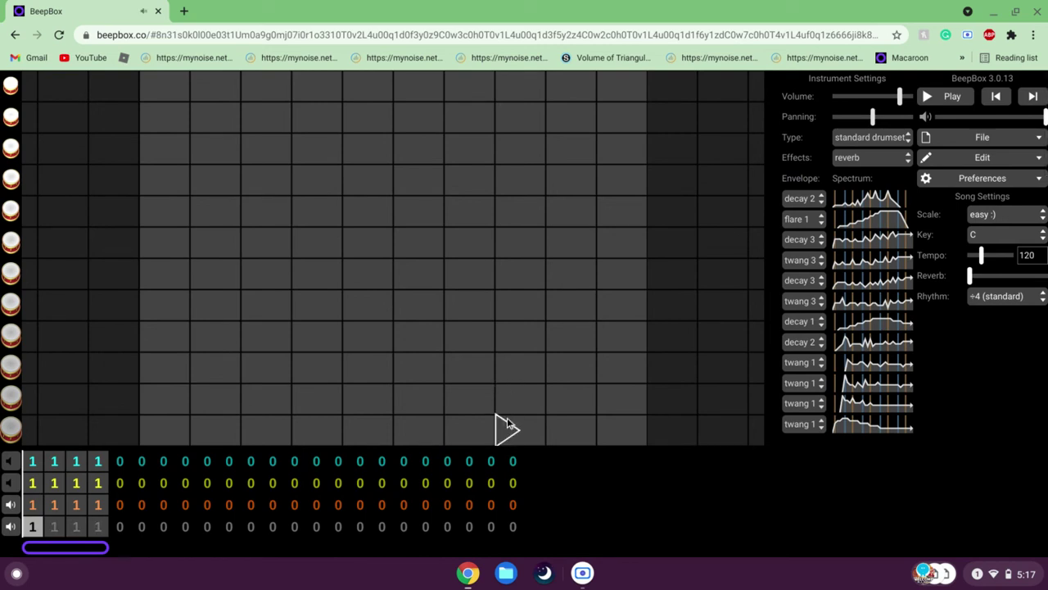
- Try the twang 2 envelope on the lowest drum and return it to twang 1
{"action": "left_click", "coordinate": [790, 424]}
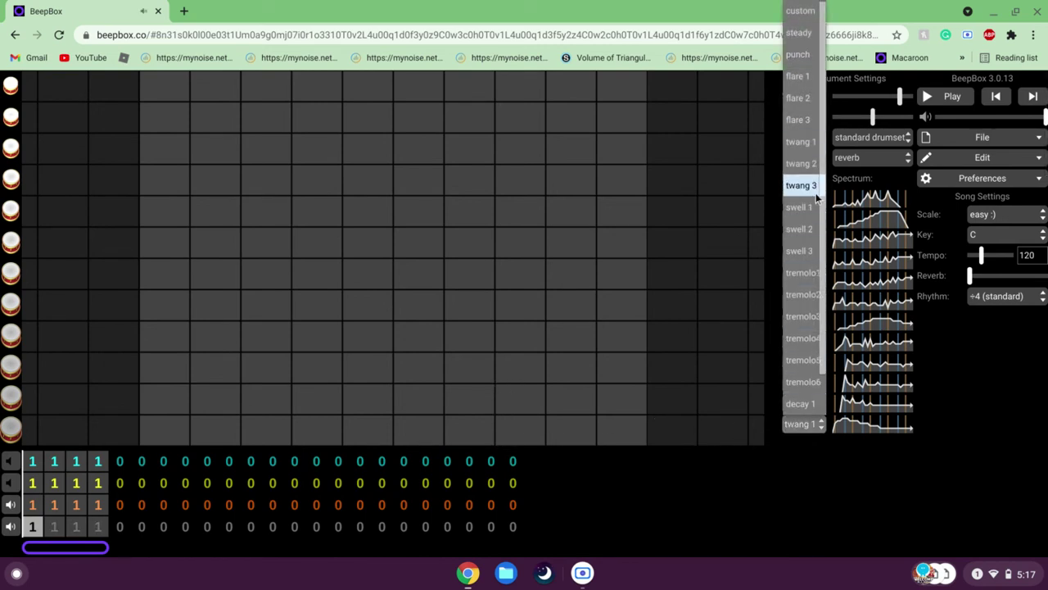
{"action": "left_click", "coordinate": [811, 165]}
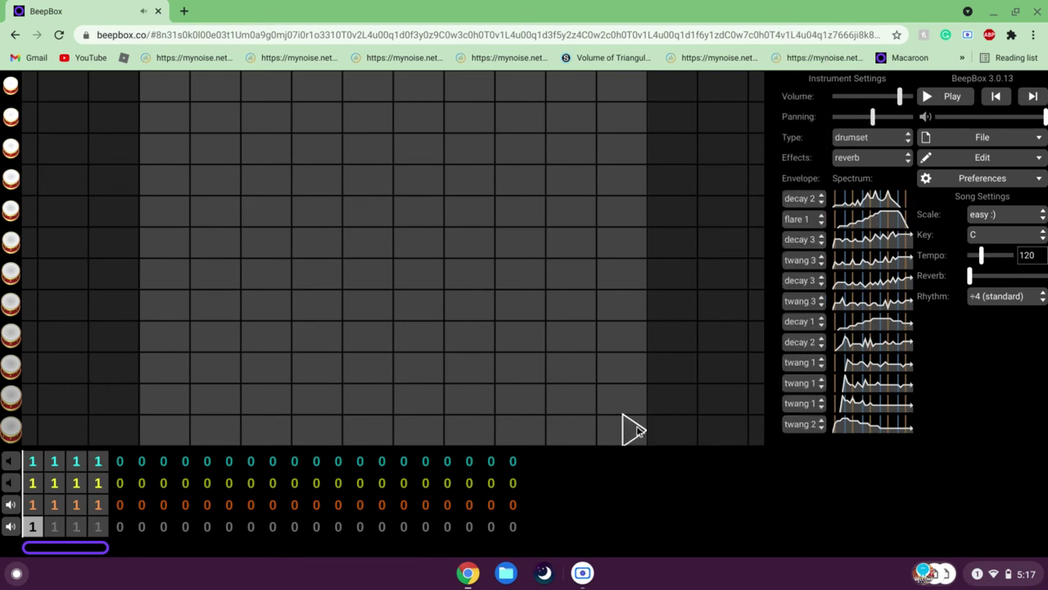
{"action": "left_click", "coordinate": [794, 431]}
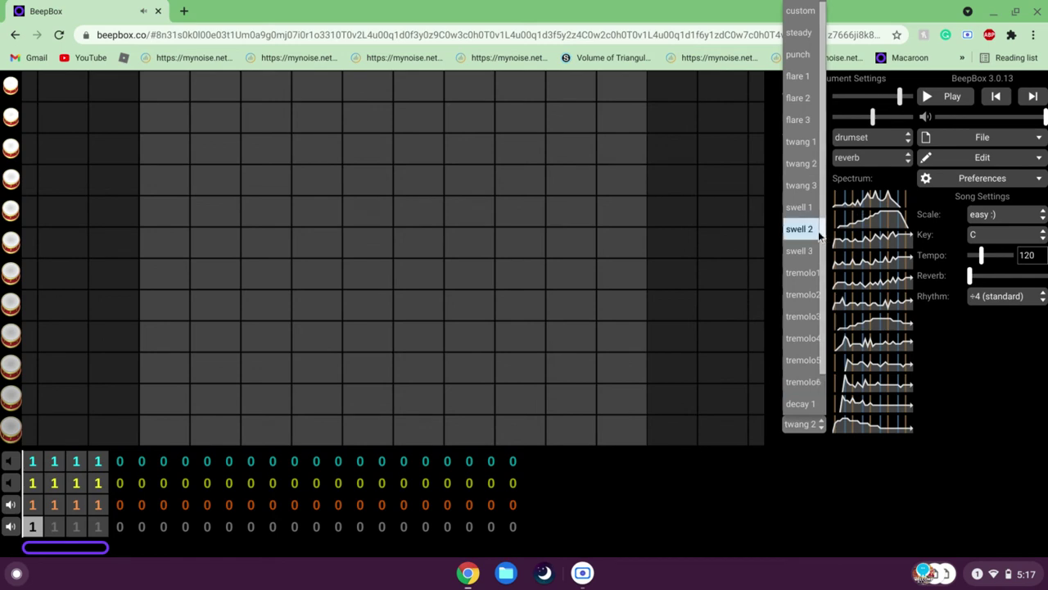
{"action": "left_click", "coordinate": [806, 162]}
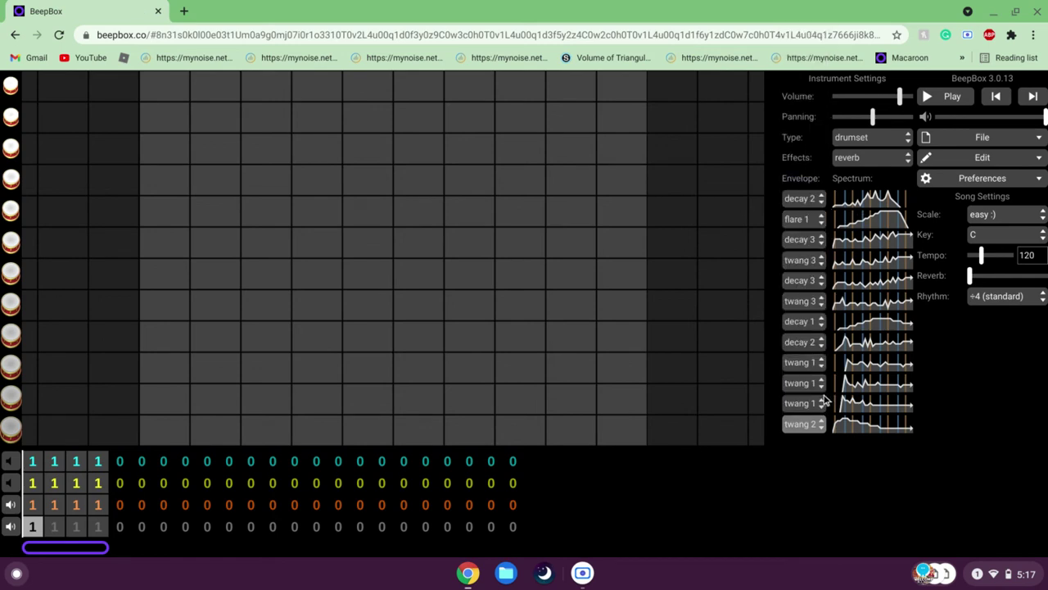
{"action": "left_click", "coordinate": [793, 430]}
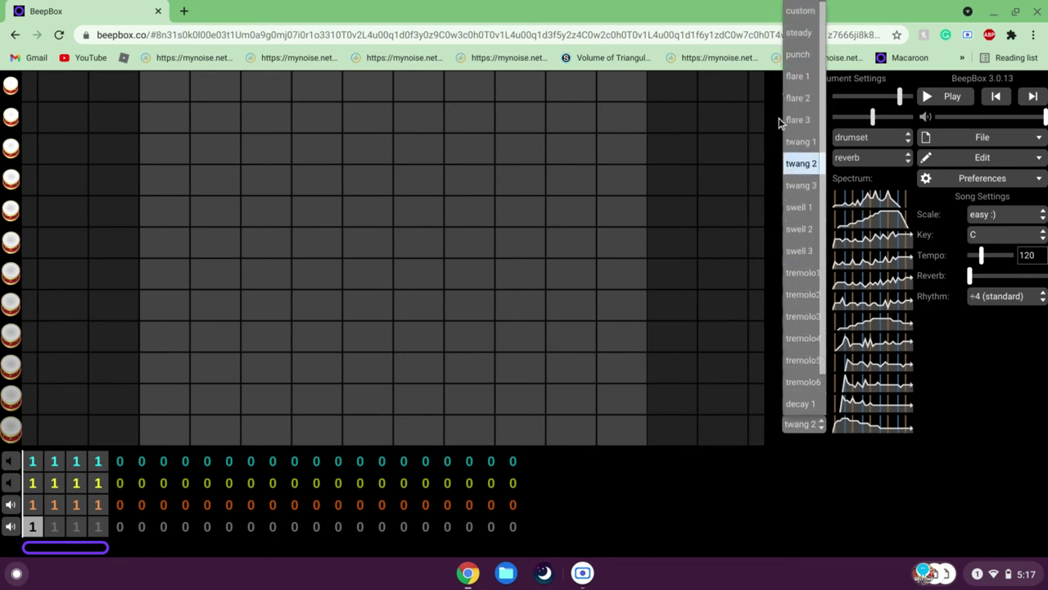
{"action": "left_click", "coordinate": [801, 144]}
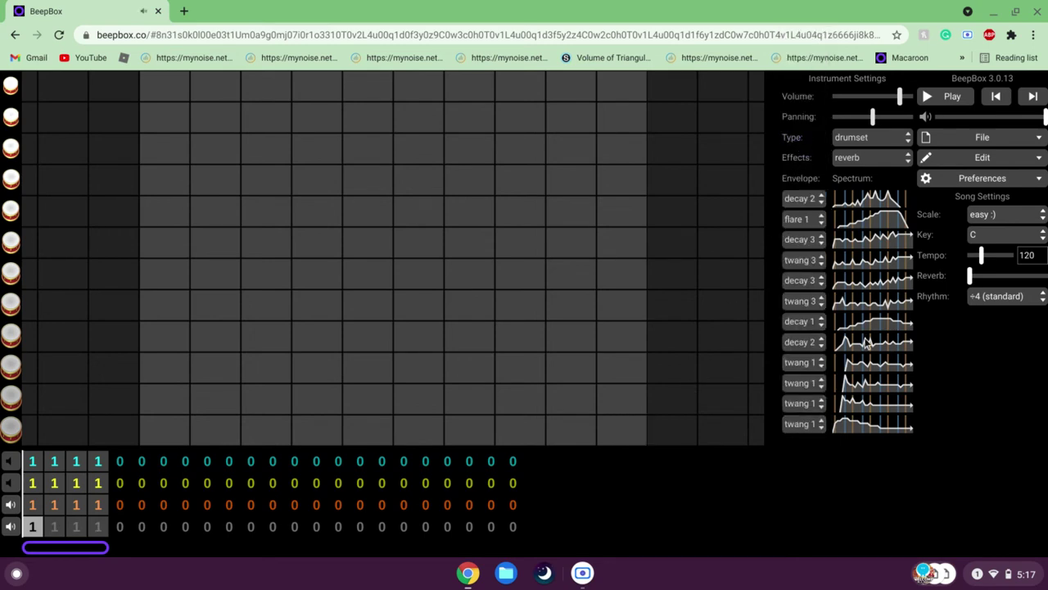
- Set the lowest drum's envelope to steady and audition a hit on it
{"action": "left_click", "coordinate": [793, 424]}
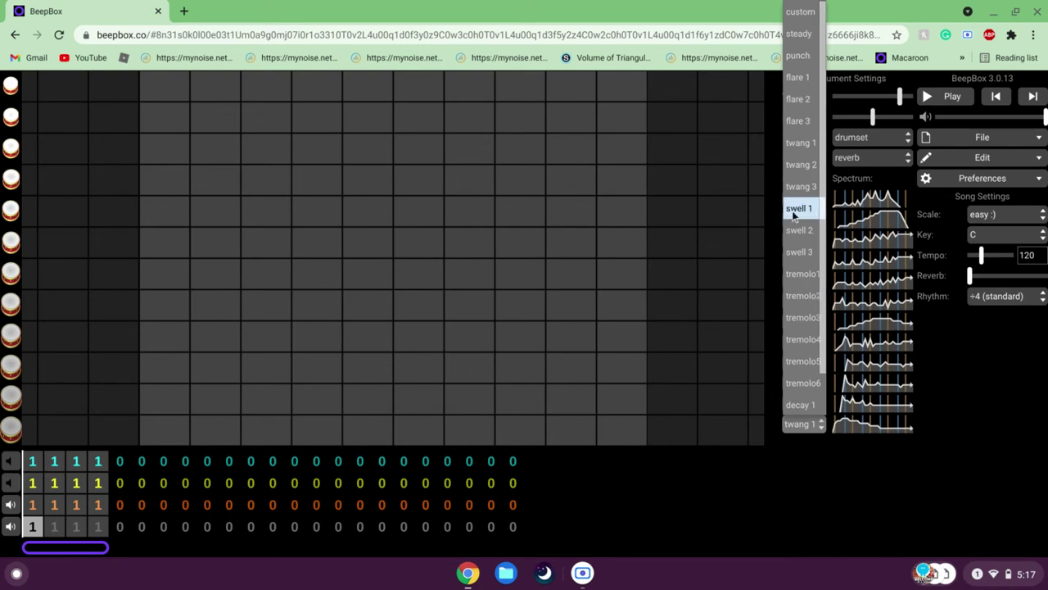
{"action": "left_click", "coordinate": [799, 33]}
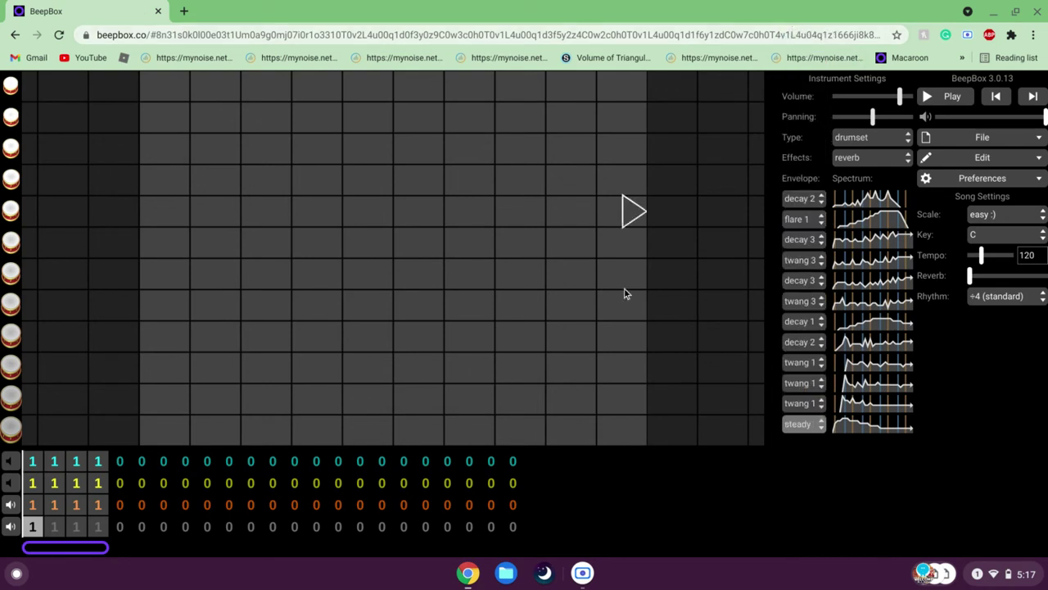
{"action": "left_click", "coordinate": [571, 430]}
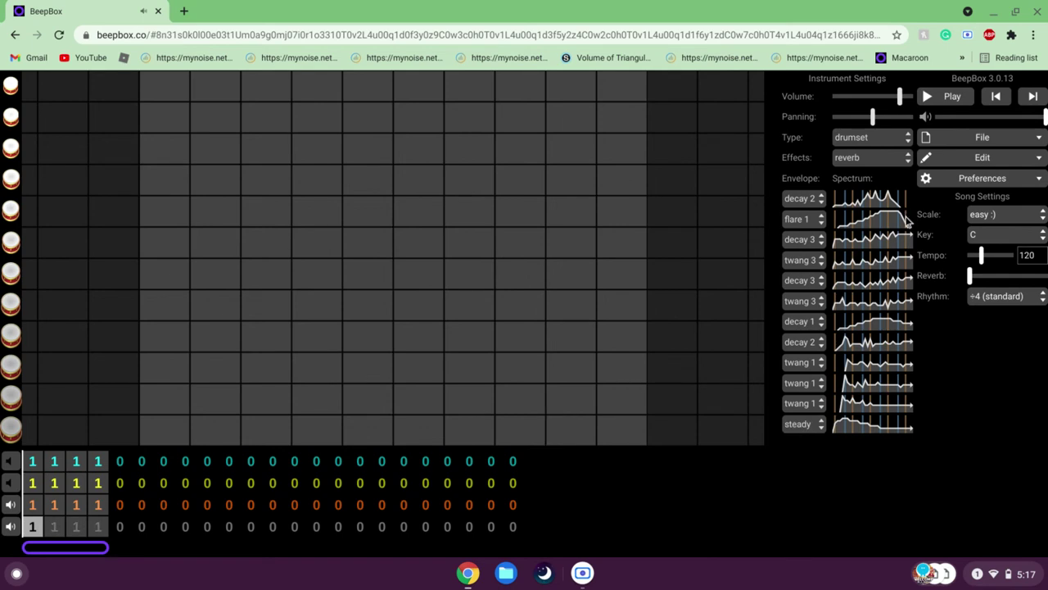
- Change the drum channel's instrument type to the chip noise preset
{"action": "left_click", "coordinate": [854, 138]}
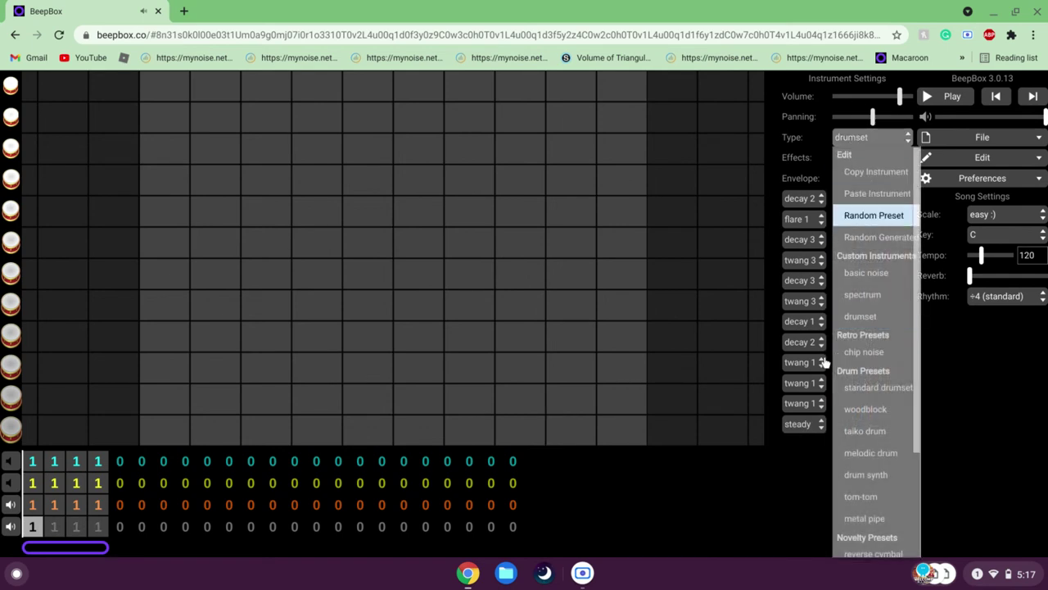
{"action": "scroll", "coordinate": [898, 382], "scroll_direction": "down", "scroll_amount": 2}
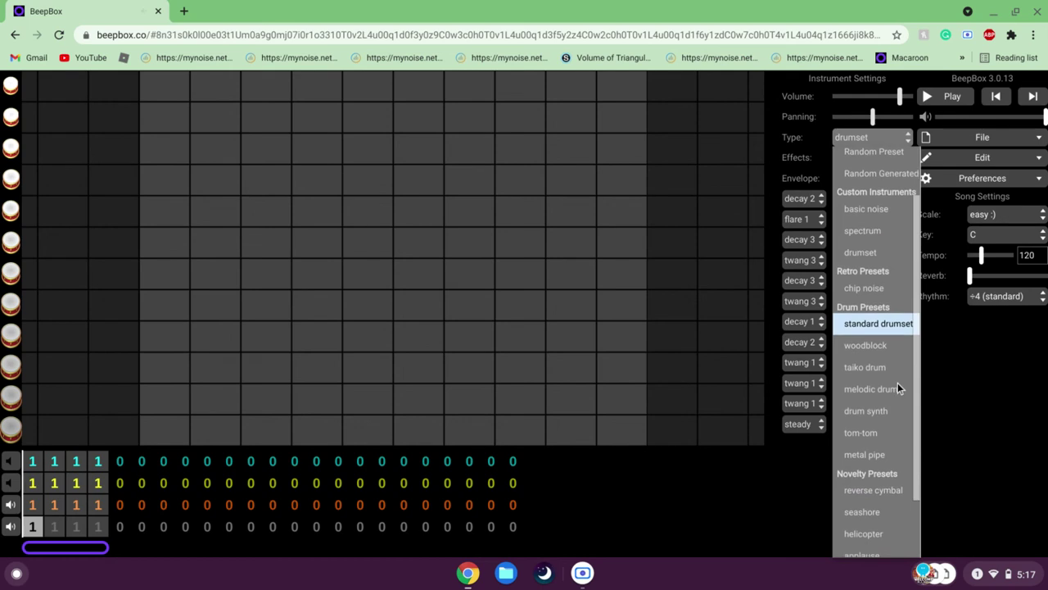
{"action": "left_click", "coordinate": [868, 289]}
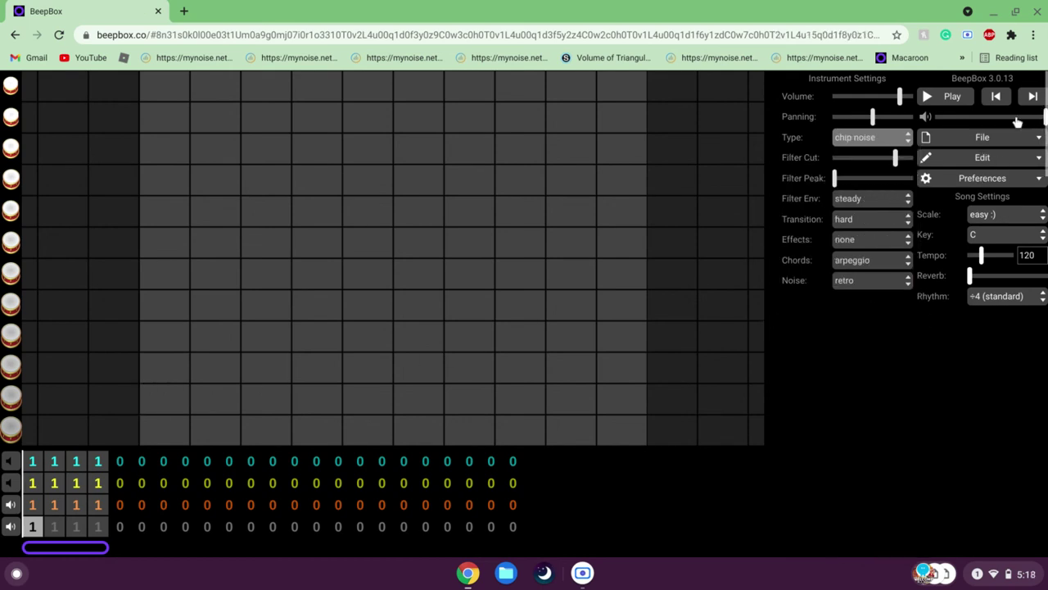
{"action": "left_click", "coordinate": [987, 160]}
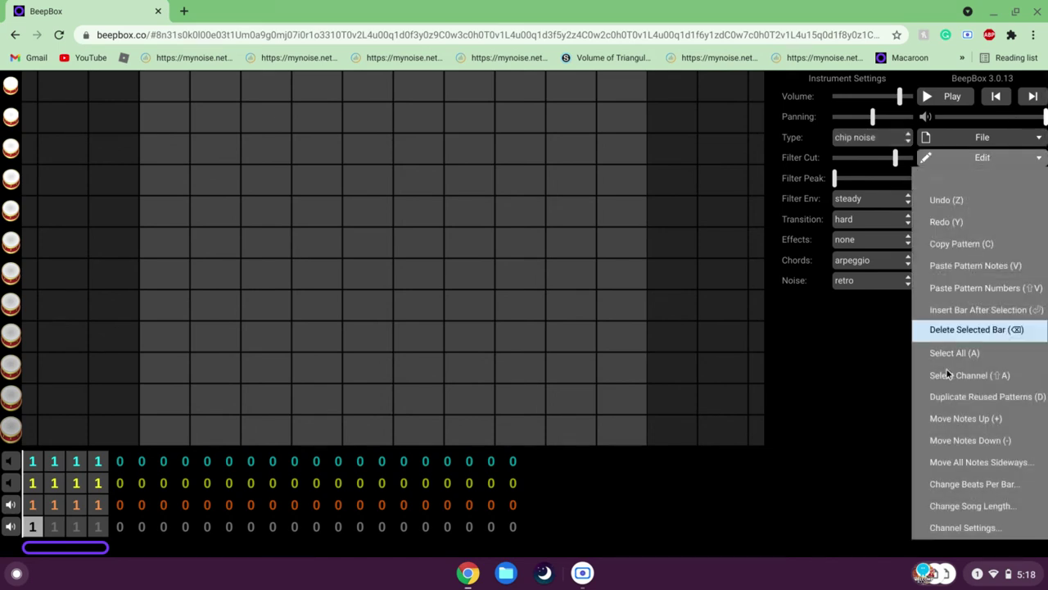
{"action": "left_click", "coordinate": [883, 487]}
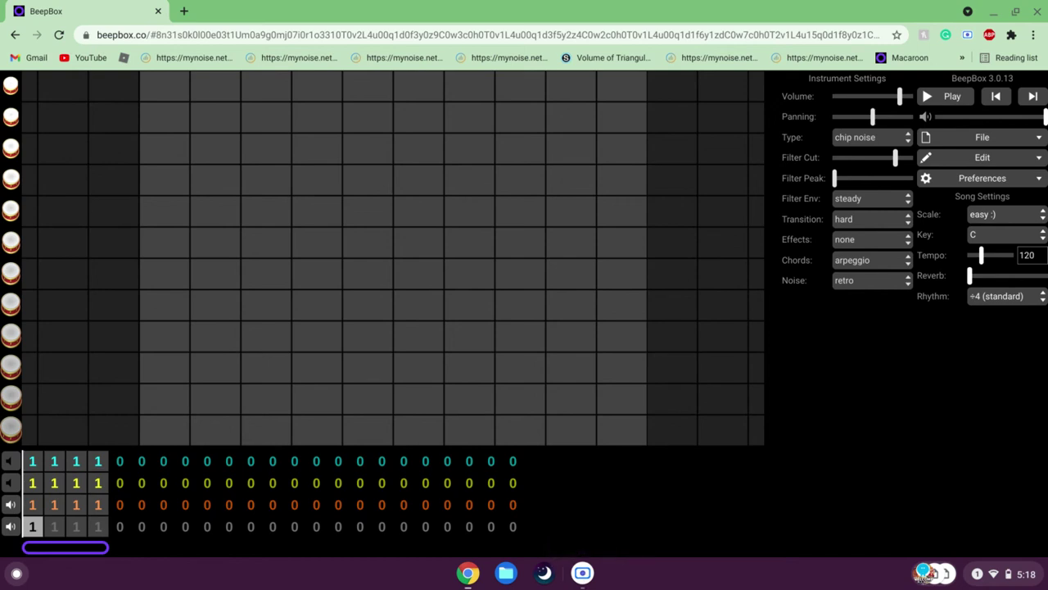
{"action": "left_click", "coordinate": [999, 139]}
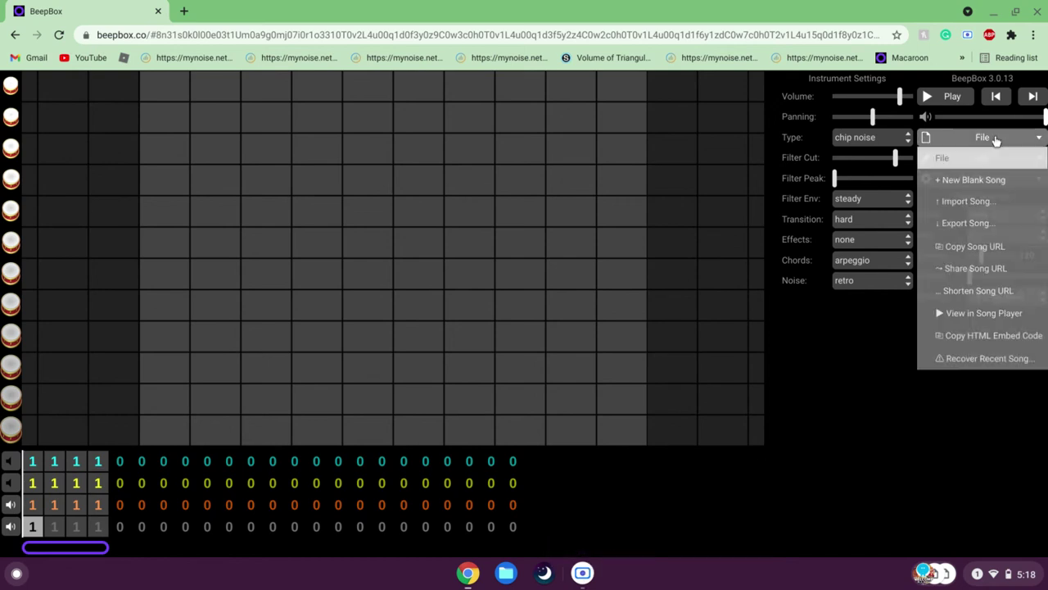
{"action": "left_click", "coordinate": [823, 397]}
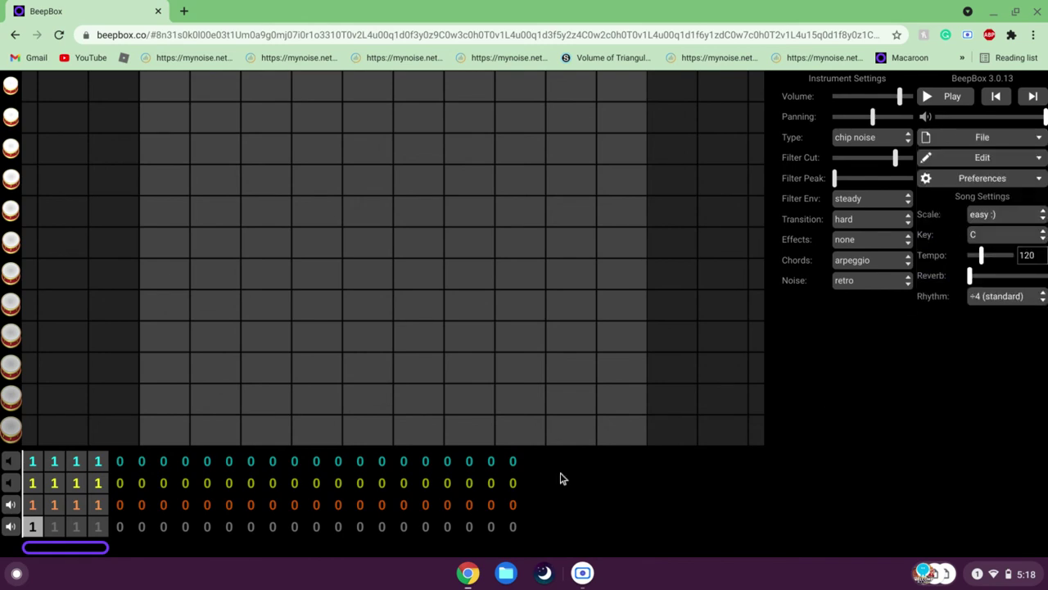
- Set the song's number of drum channels to 2 in the channel settings
{"action": "left_click", "coordinate": [923, 161]}
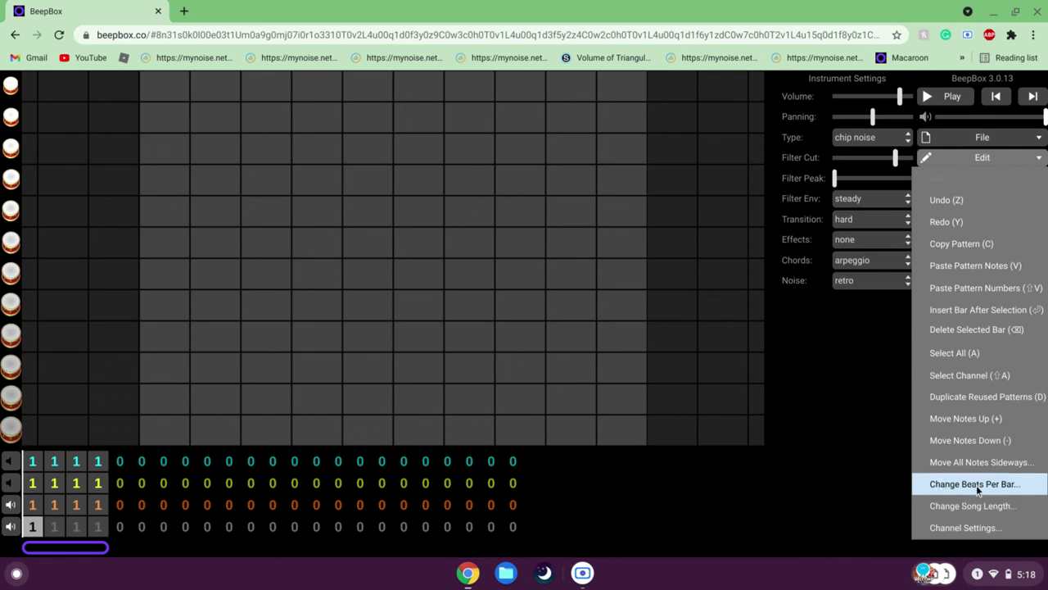
{"action": "left_click", "coordinate": [971, 527]}
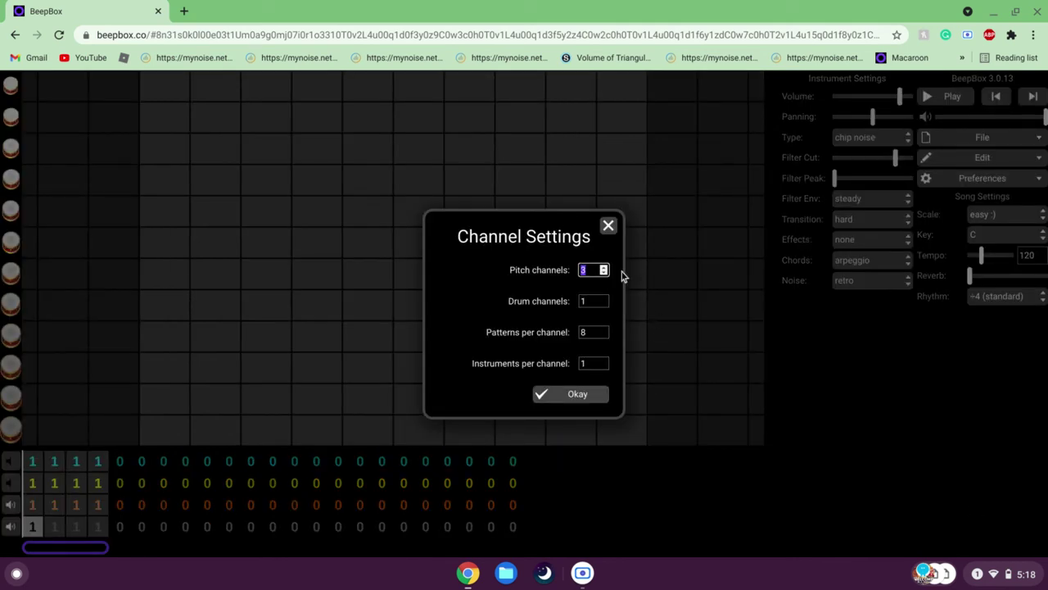
{"action": "left_click", "coordinate": [509, 303]}
{"action": "left_click", "coordinate": [604, 300]}
{"action": "left_click", "coordinate": [570, 396]}
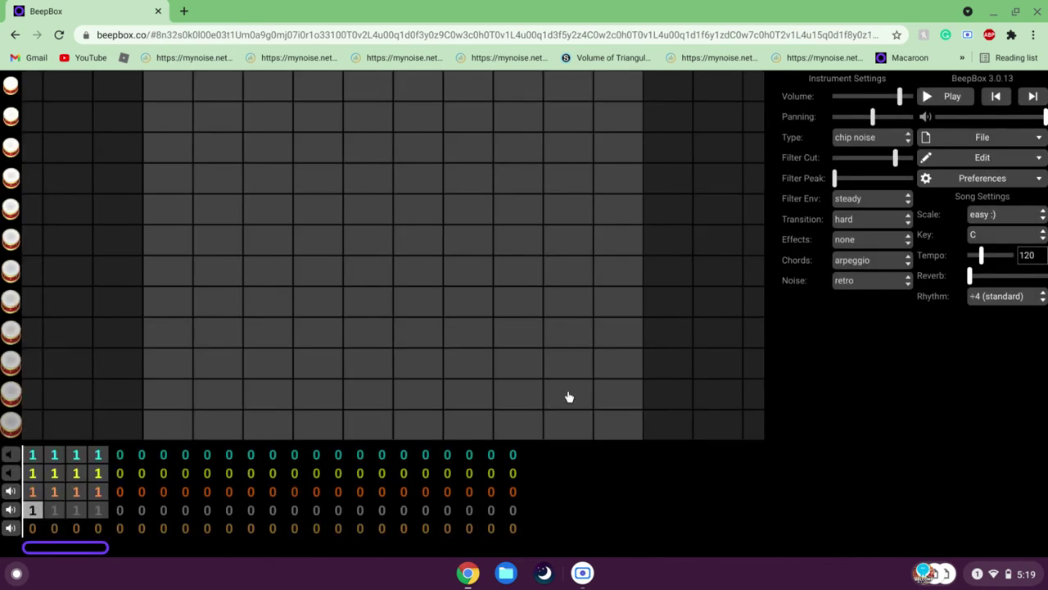
- Open the new drum channel's first bar and change its instrument type to the standard drumset preset
{"action": "left_click", "coordinate": [32, 528]}
{"action": "left_click", "coordinate": [867, 139]}
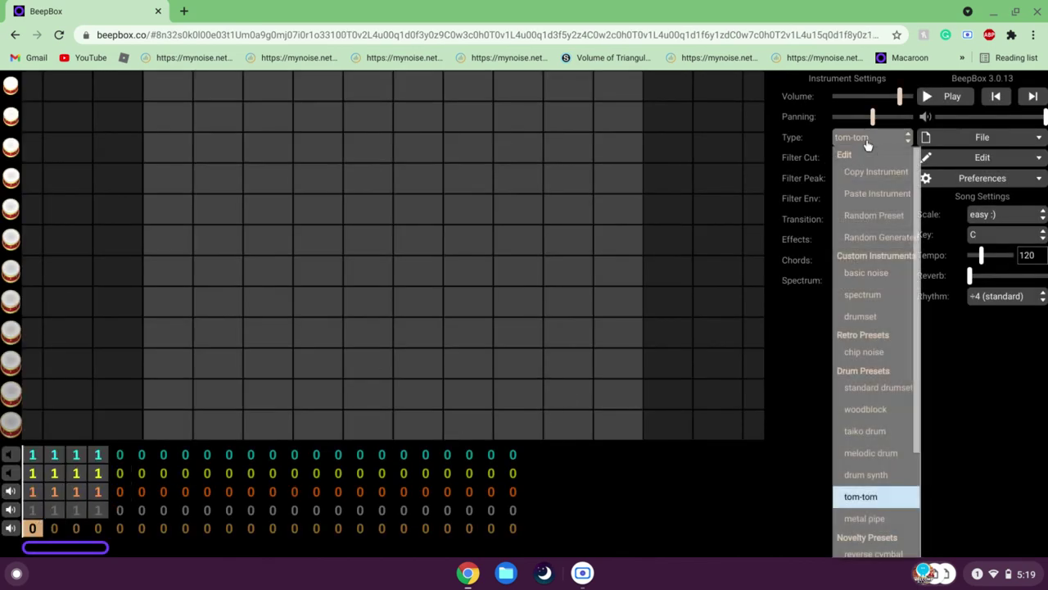
{"action": "left_click", "coordinate": [866, 386]}
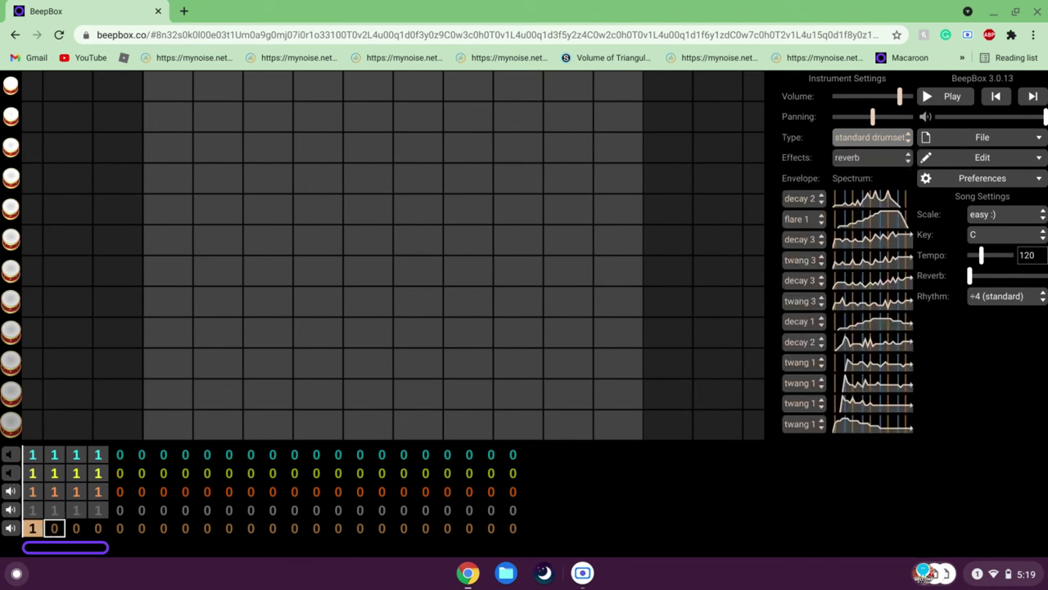
- Assign pattern 1 to the second, third and fourth bars of the new drum channel
{"action": "left_click", "coordinate": [54, 528]}
{"action": "type", "text": "1"}
{"action": "left_click", "coordinate": [75, 528]}
{"action": "type", "text": "1"}
{"action": "left_click", "coordinate": [97, 529]}
{"action": "type", "text": "1"}
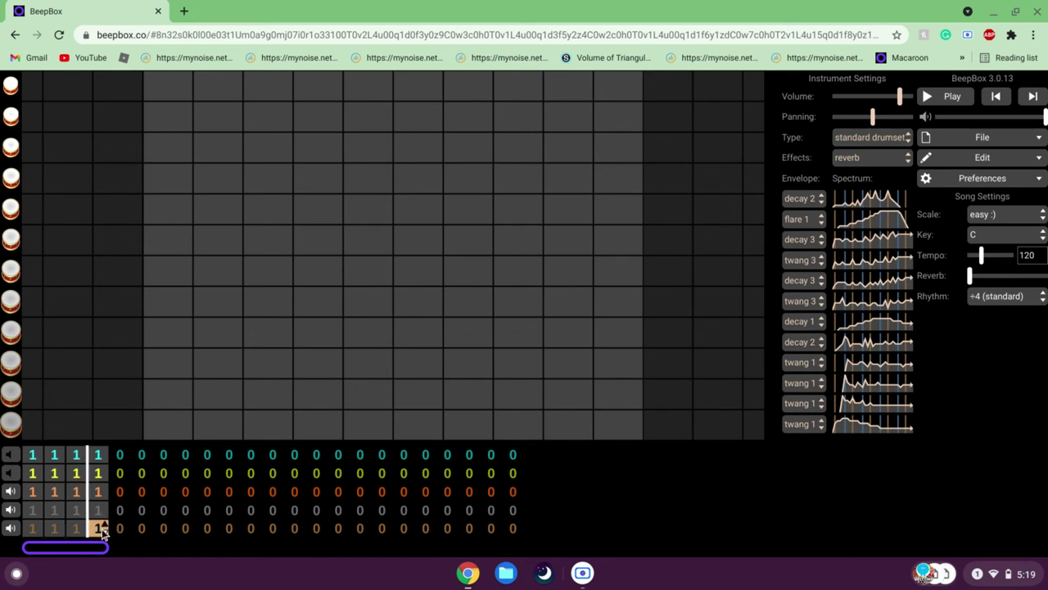
- In the new drum channel's pattern 1, alternate half-beat hits on the lowest and fifth-lowest drums across all ten beats and play it
{"action": "left_click", "coordinate": [33, 509]}
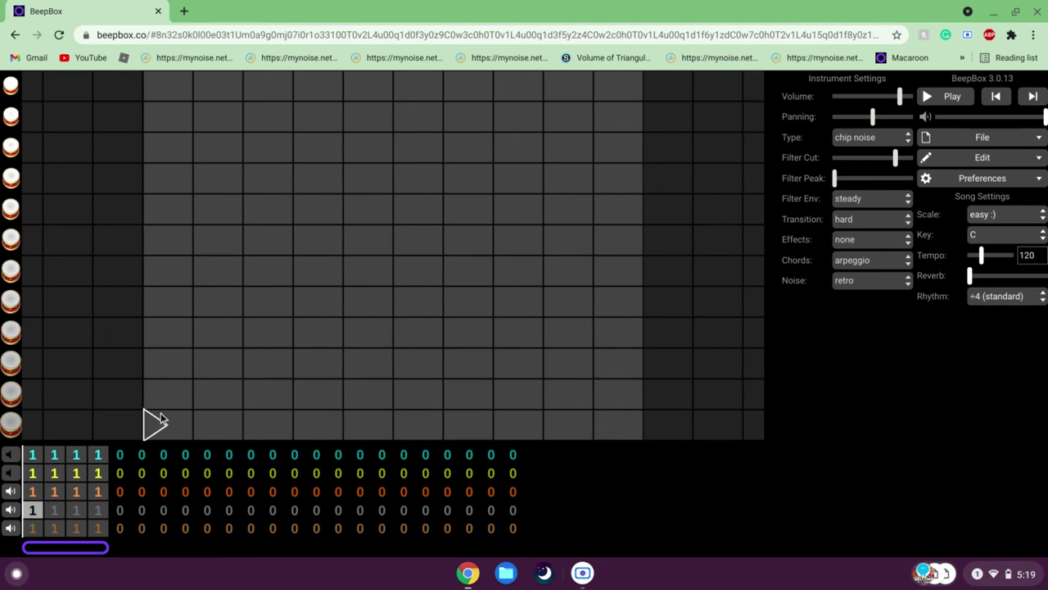
{"action": "left_click", "coordinate": [33, 528]}
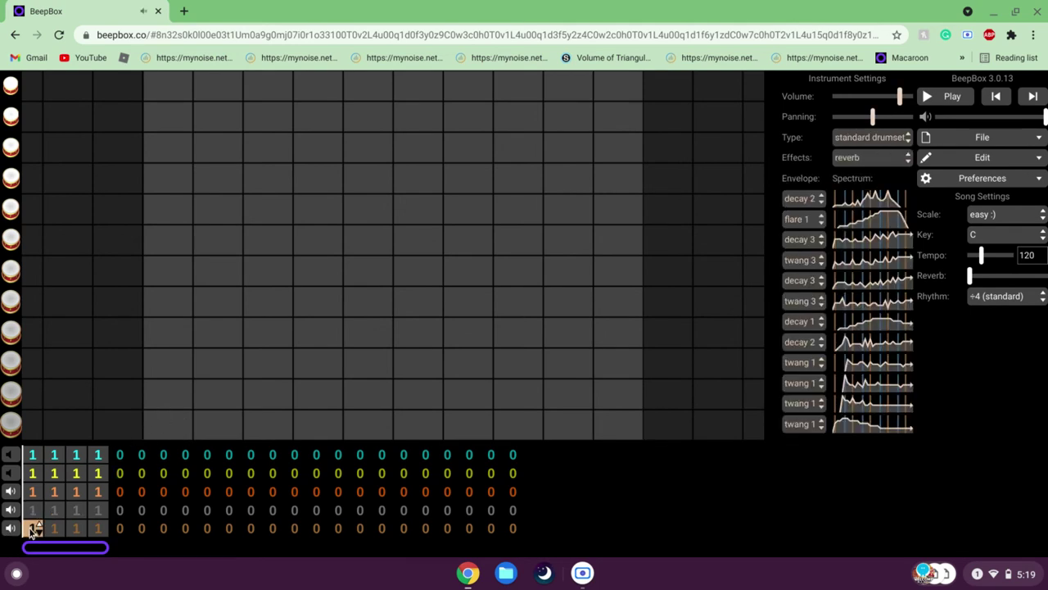
{"action": "left_click", "coordinate": [156, 424]}
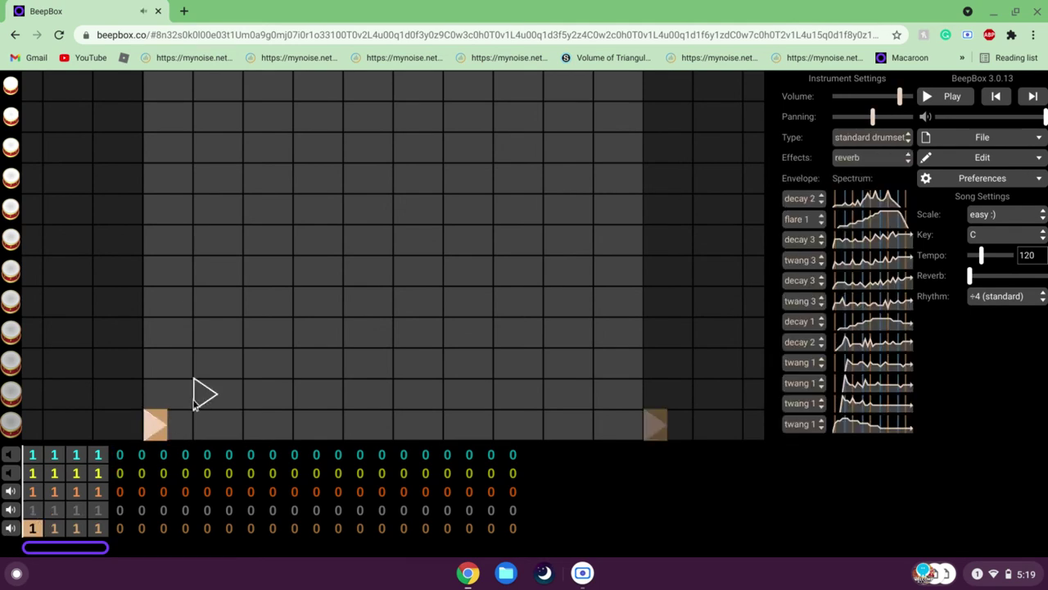
{"action": "key", "text": "space"}
{"action": "key", "text": "space"}
{"action": "left_click", "coordinate": [206, 300]}
{"action": "left_click", "coordinate": [254, 424]}
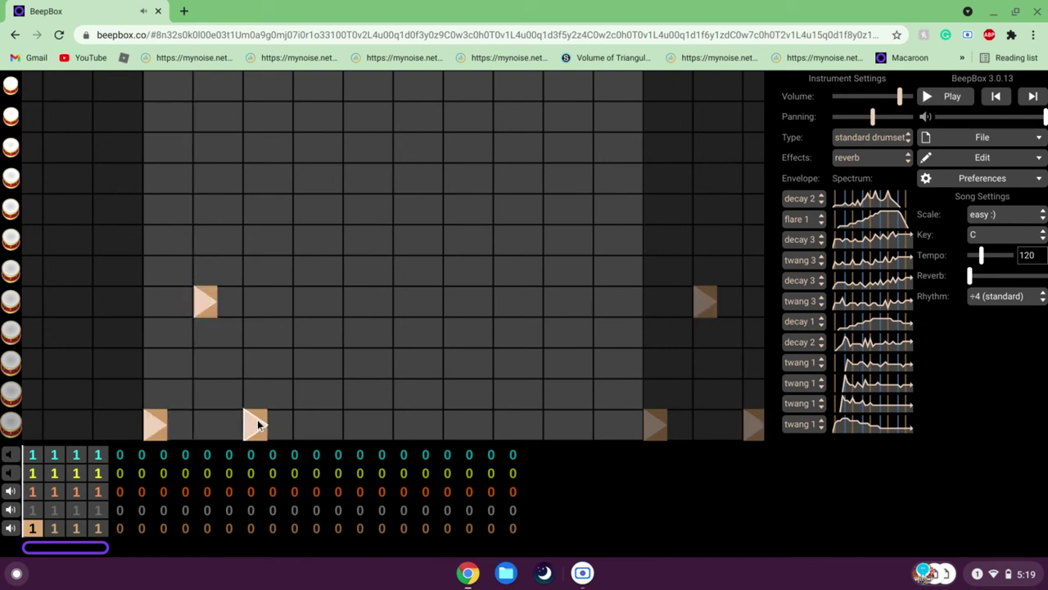
{"action": "left_click", "coordinate": [302, 302]}
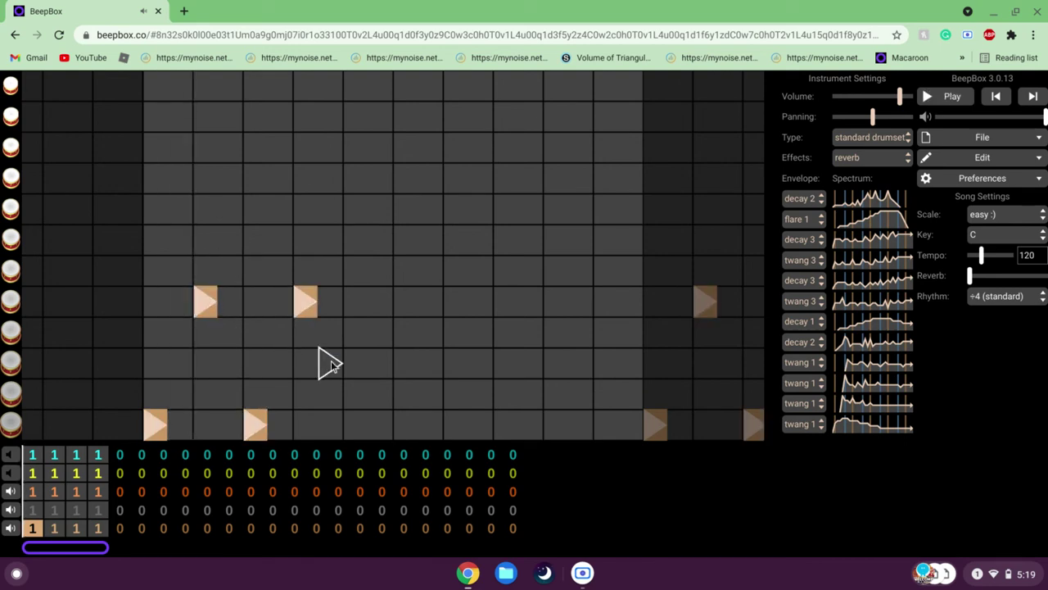
{"action": "left_click", "coordinate": [354, 423]}
{"action": "left_click", "coordinate": [405, 302]}
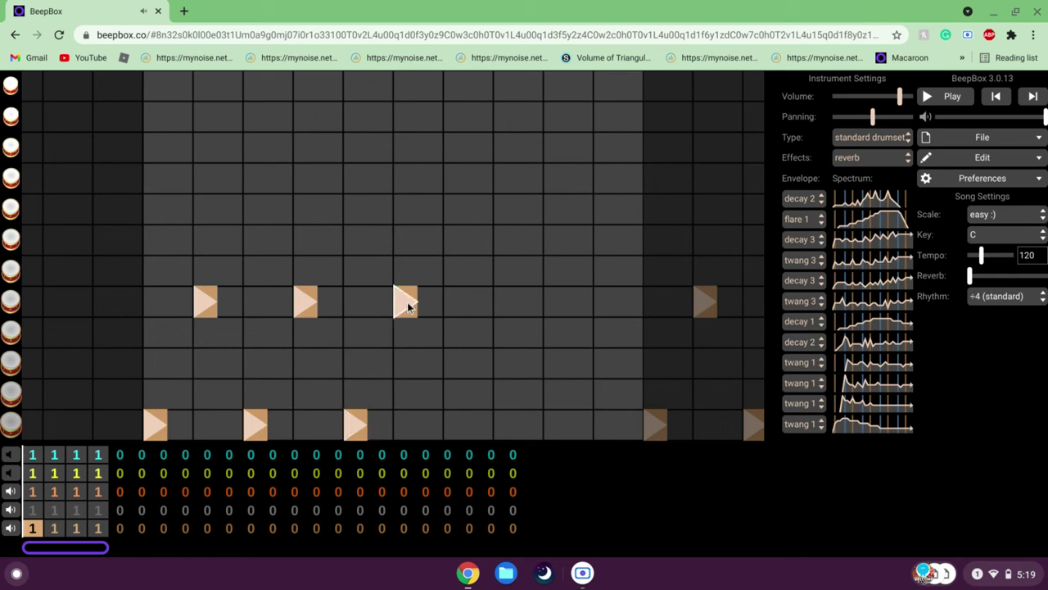
{"action": "left_click", "coordinate": [455, 422]}
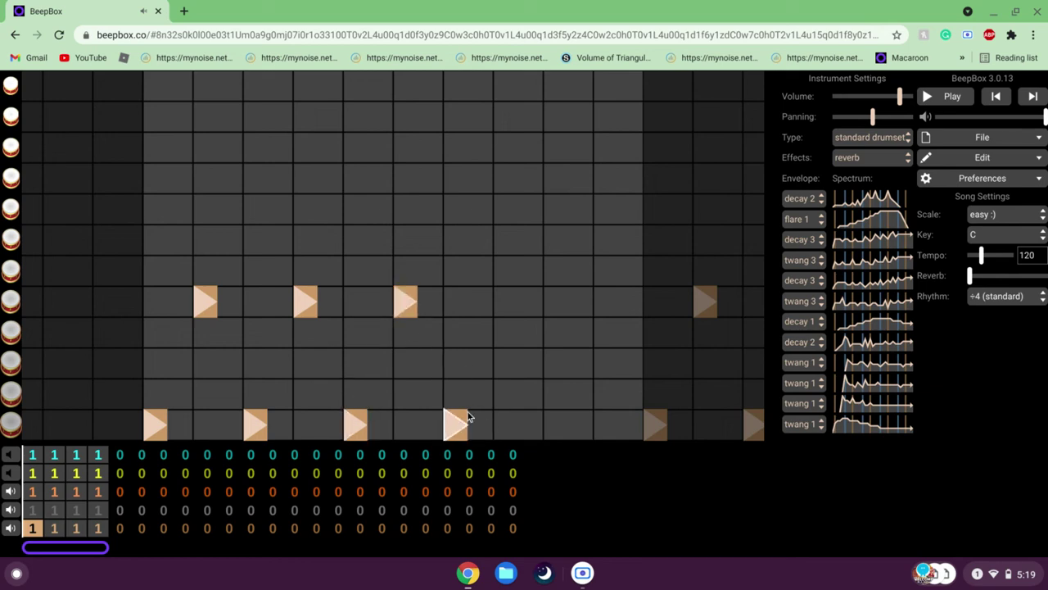
{"action": "left_click", "coordinate": [500, 302]}
{"action": "left_click", "coordinate": [565, 429]}
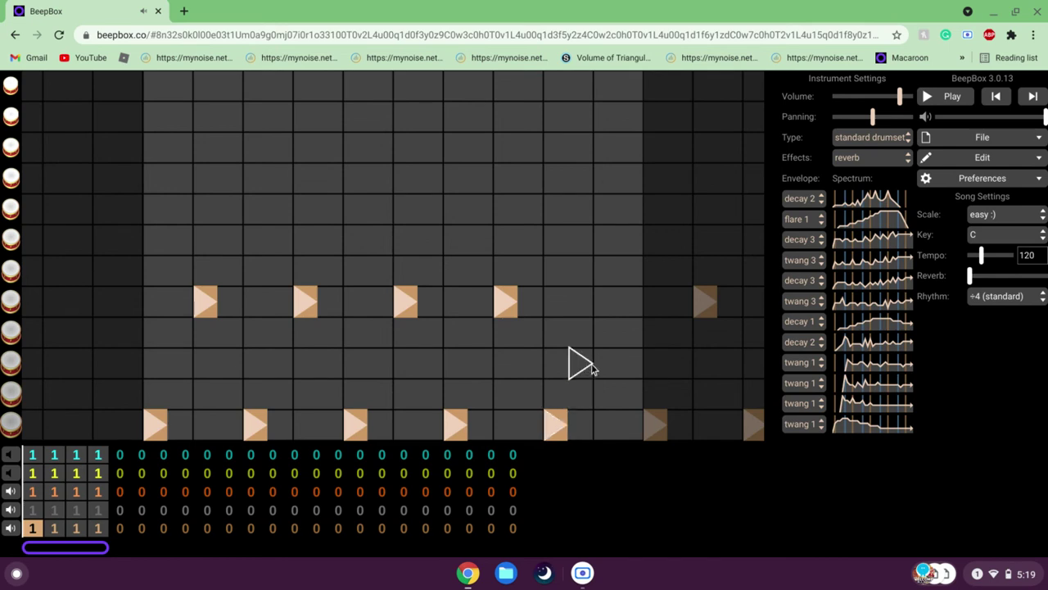
{"action": "left_click", "coordinate": [604, 301]}
{"action": "key", "text": "space"}
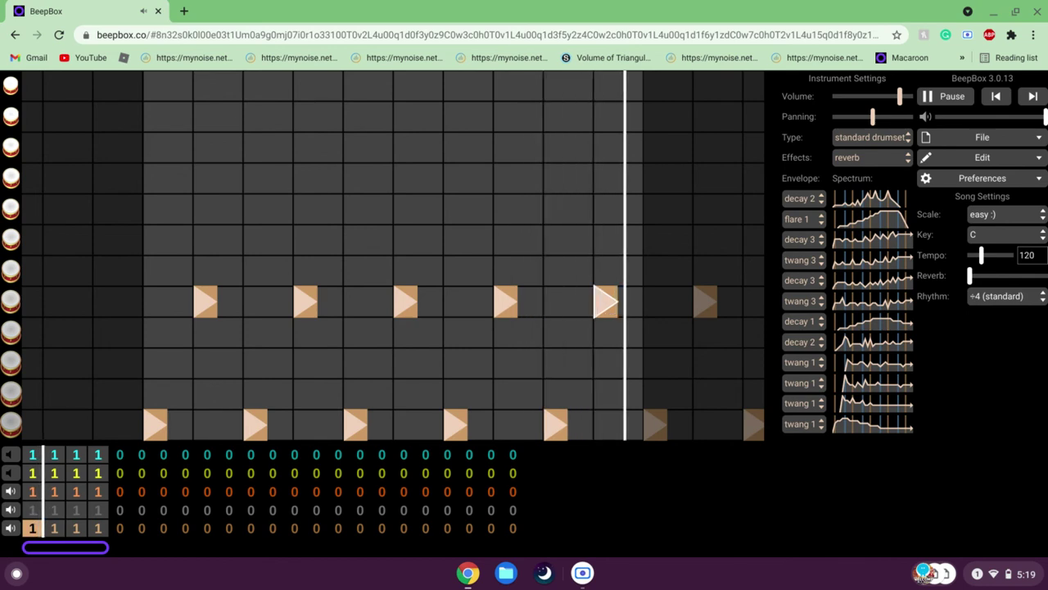
{"action": "key", "text": "space"}
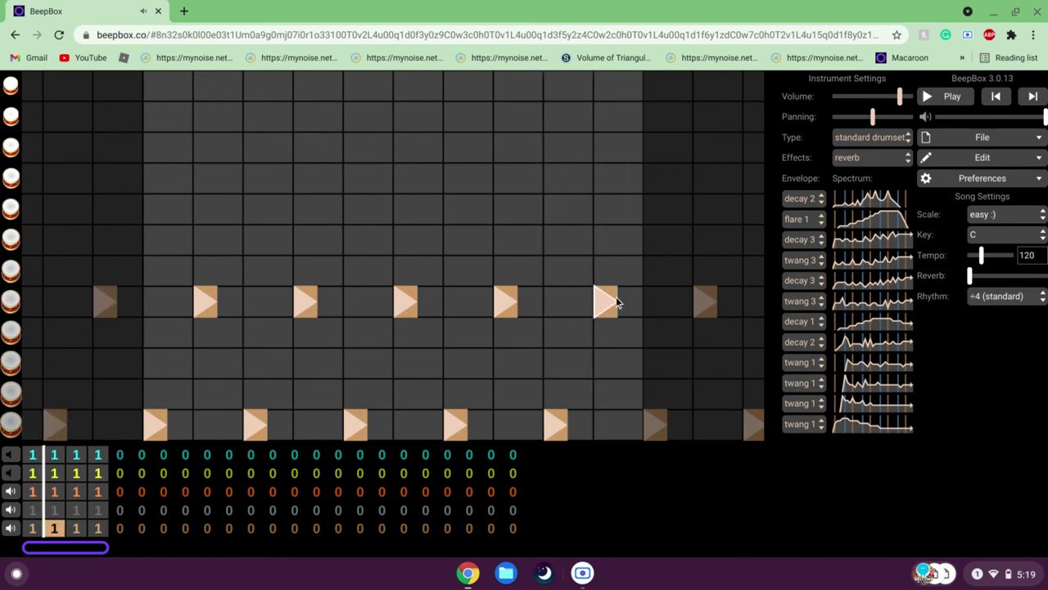
- Try lengthening the last drum hit and bending it down one drum during playback, and return it to a straight half-beat hit
{"action": "left_click_drag", "start_coordinate": [620, 304], "coordinate": [637, 332]}
{"action": "key", "text": "space"}
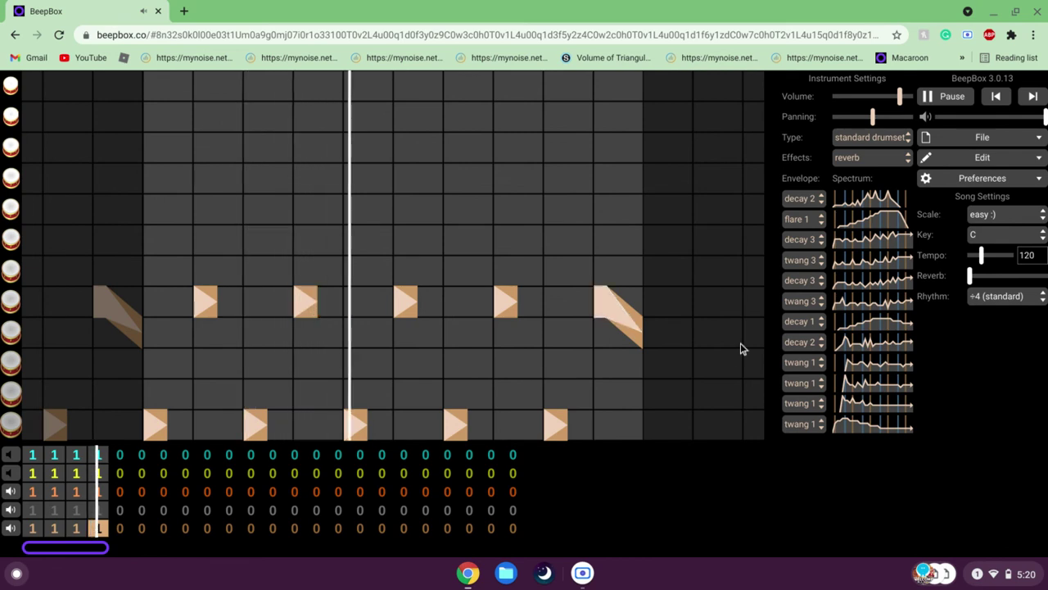
{"action": "left_click", "coordinate": [636, 339]}
{"action": "left_click", "coordinate": [621, 303]}
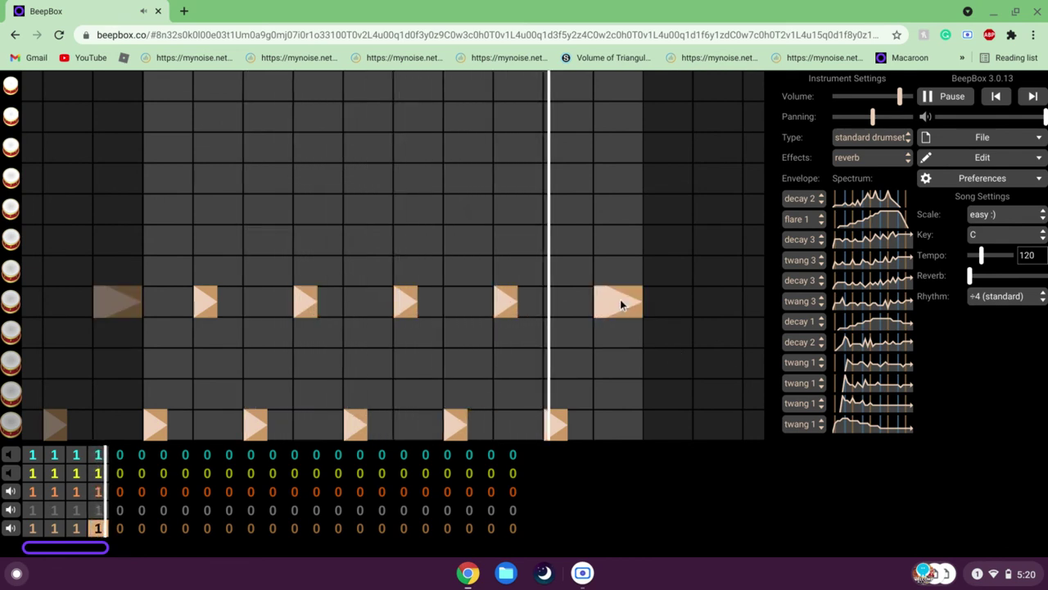
{"action": "key", "text": "space"}
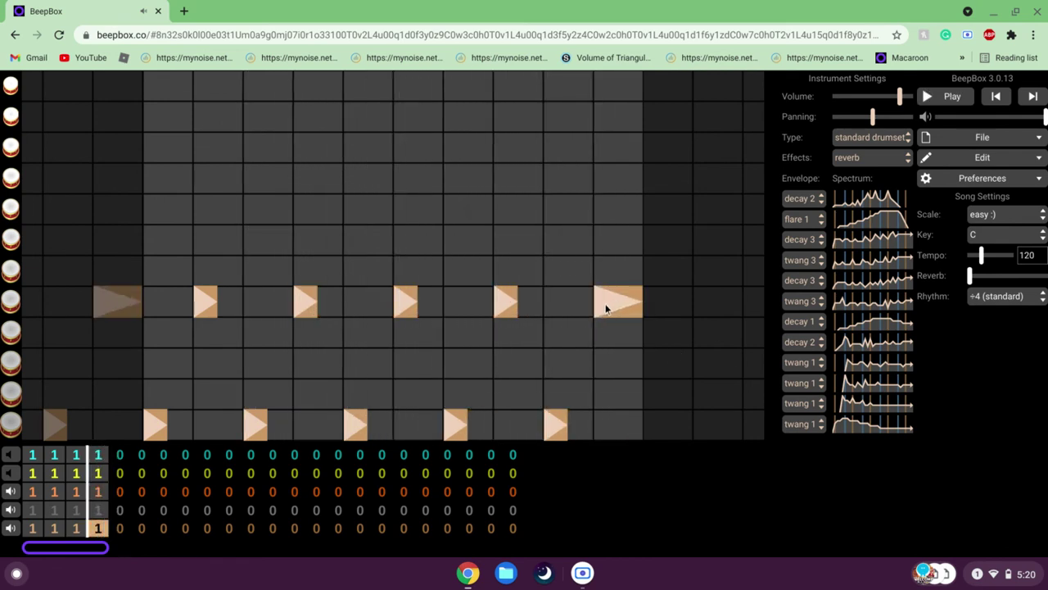
{"action": "left_click_drag", "start_coordinate": [632, 308], "coordinate": [608, 305]}
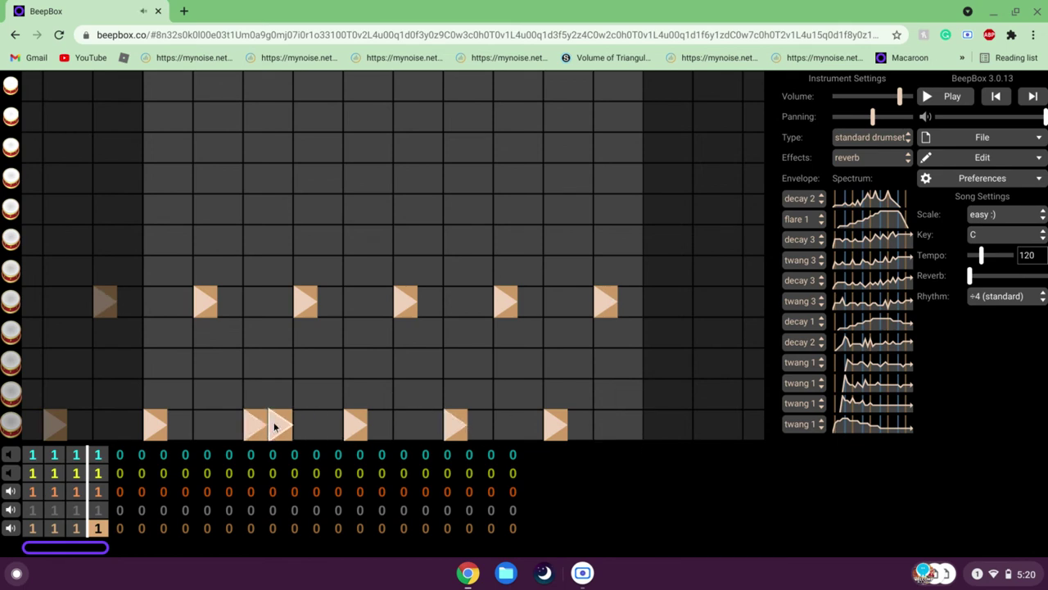
- Add quarter-beat hits on the lowest drum at the end of the third and seventh beats and play the pattern
{"action": "left_click", "coordinate": [276, 426]}
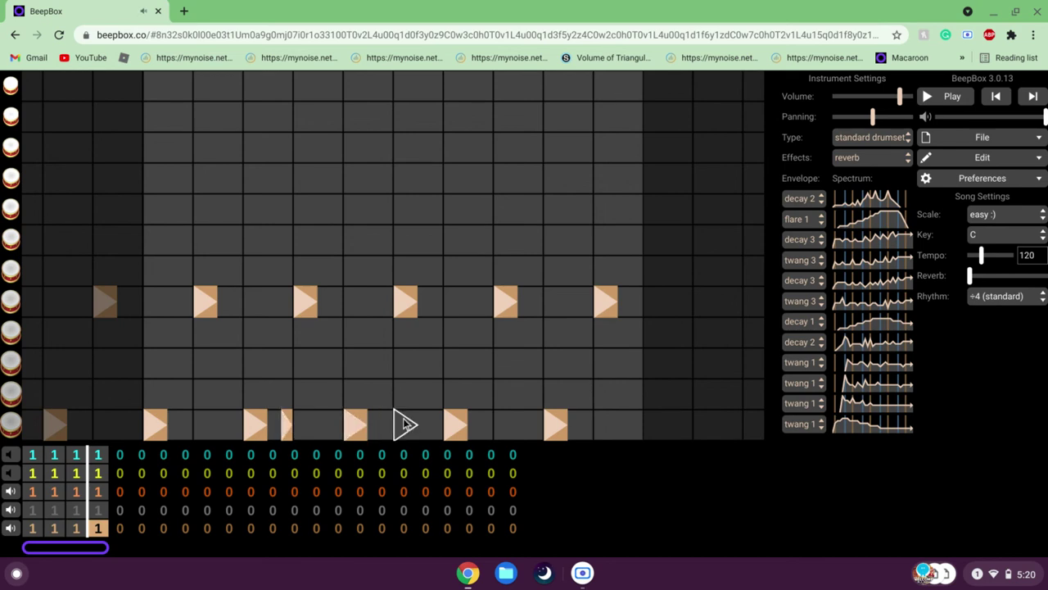
{"action": "key", "text": "space"}
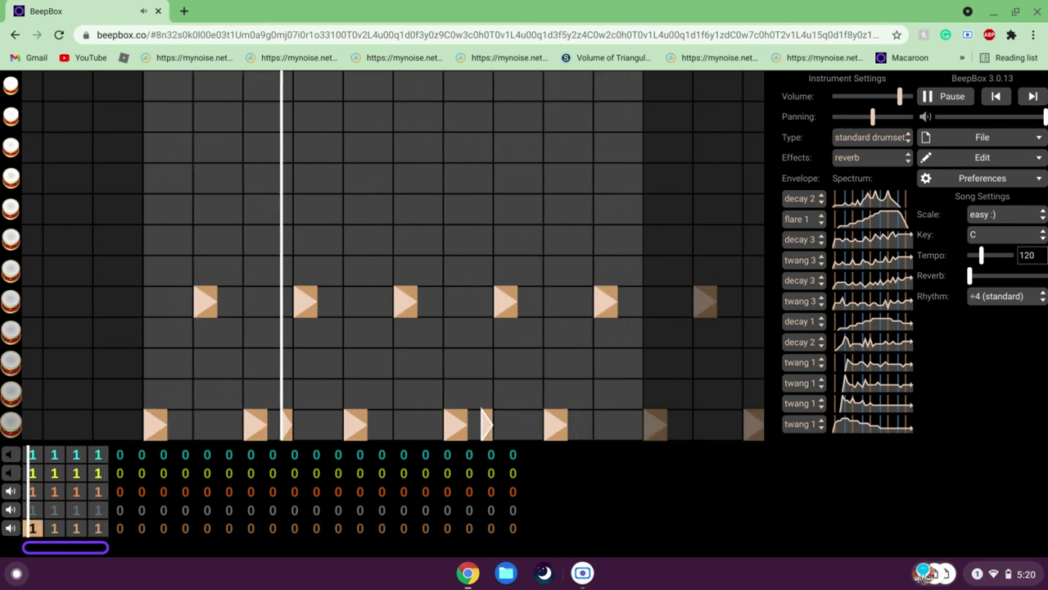
{"action": "key", "text": "space"}
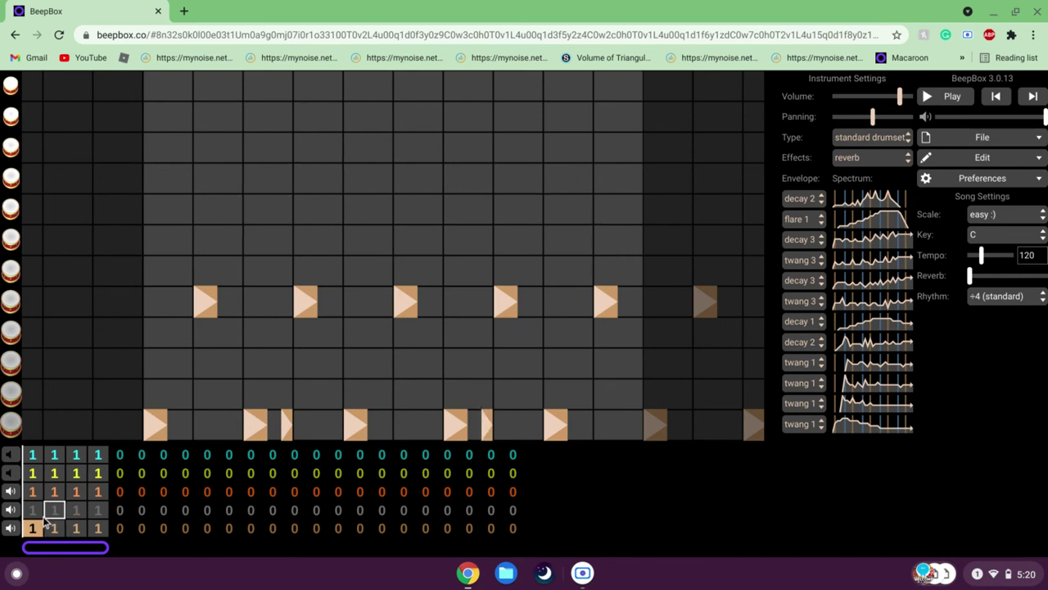
- In the chip noise channel's first bar, place half-beat hits on the fifth drum from the top at beats 2, 4 and 6 and play them
{"action": "left_click", "coordinate": [34, 513]}
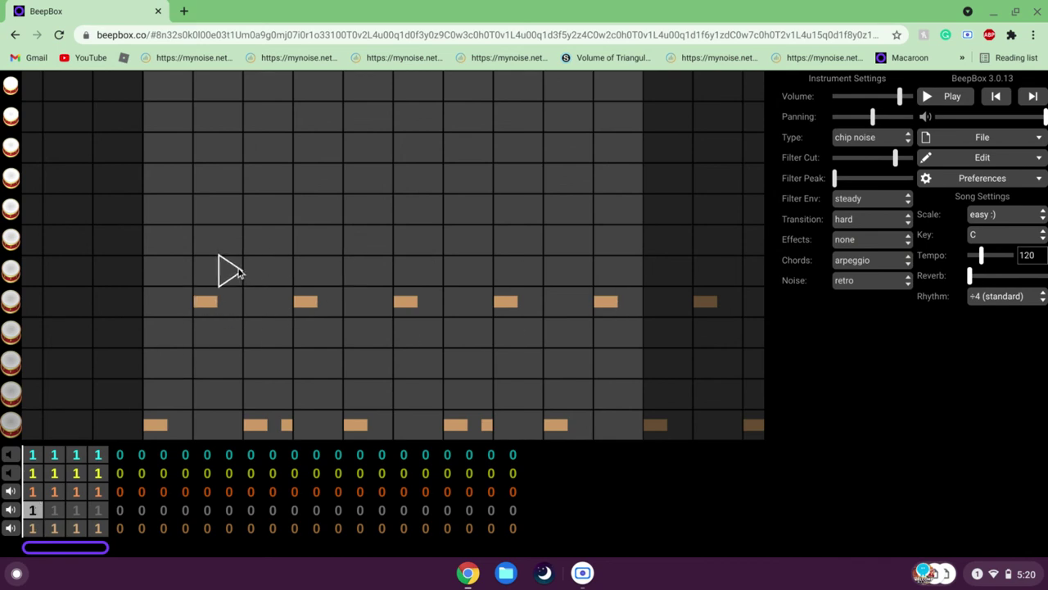
{"action": "left_click", "coordinate": [219, 202]}
{"action": "left_click", "coordinate": [218, 203]}
{"action": "left_click", "coordinate": [208, 204]}
{"action": "key", "text": "space"}
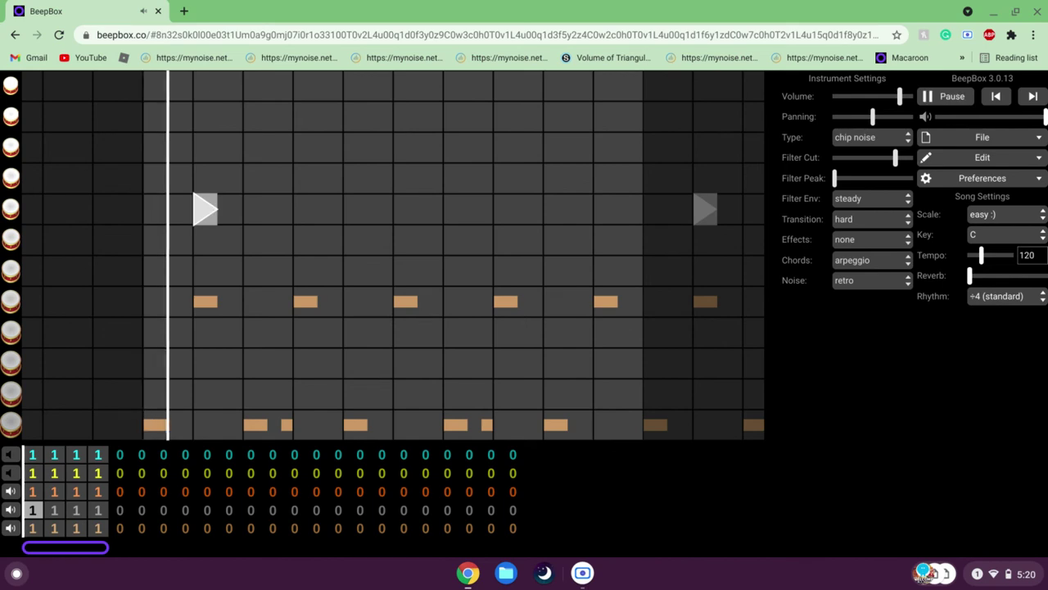
{"action": "key", "text": "space"}
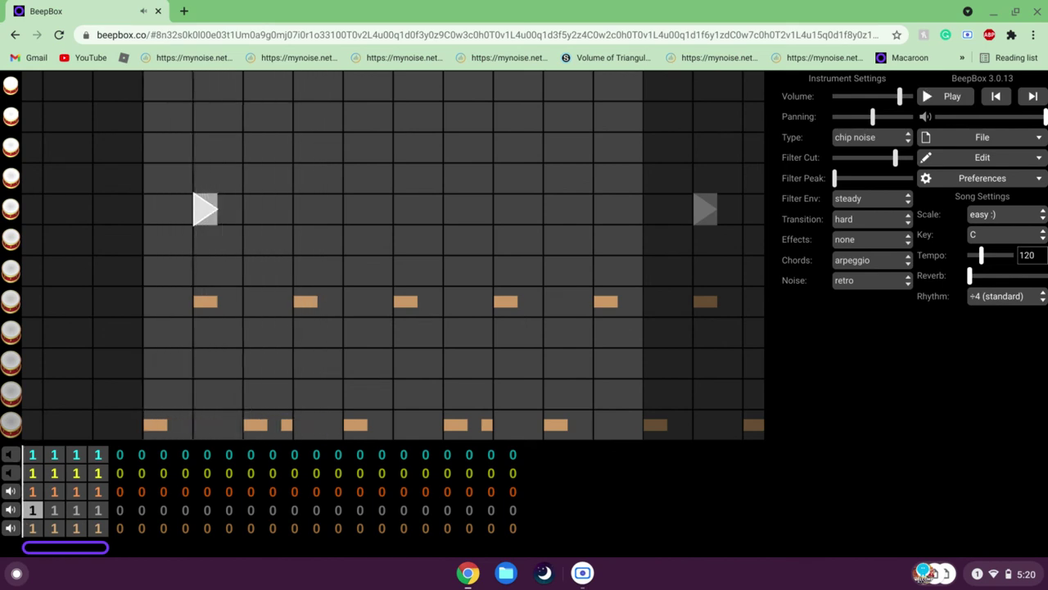
{"action": "left_click", "coordinate": [304, 210]}
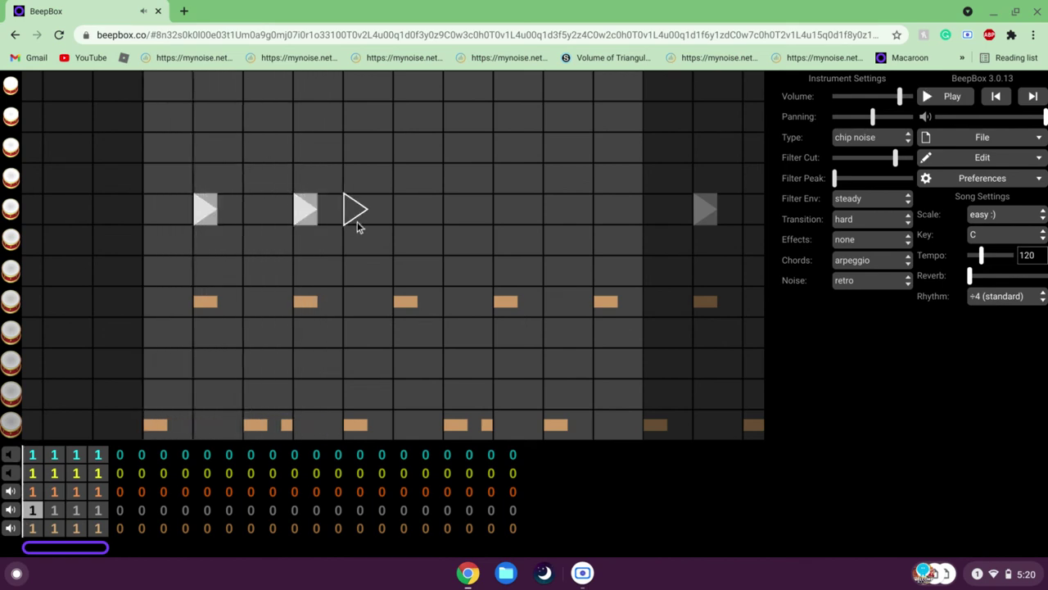
{"action": "left_click", "coordinate": [405, 219]}
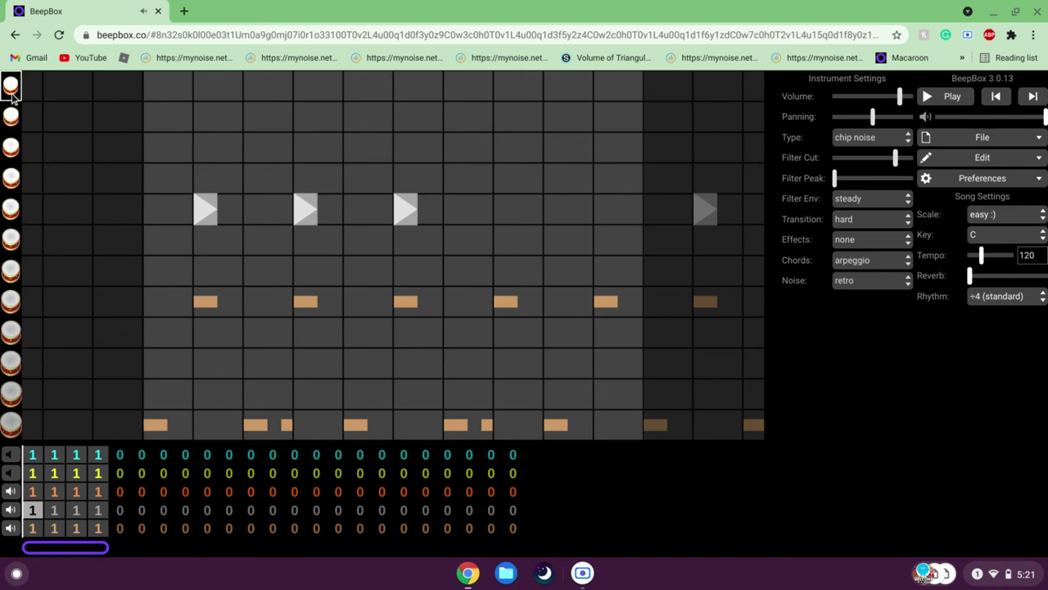
{"action": "key", "text": "space"}
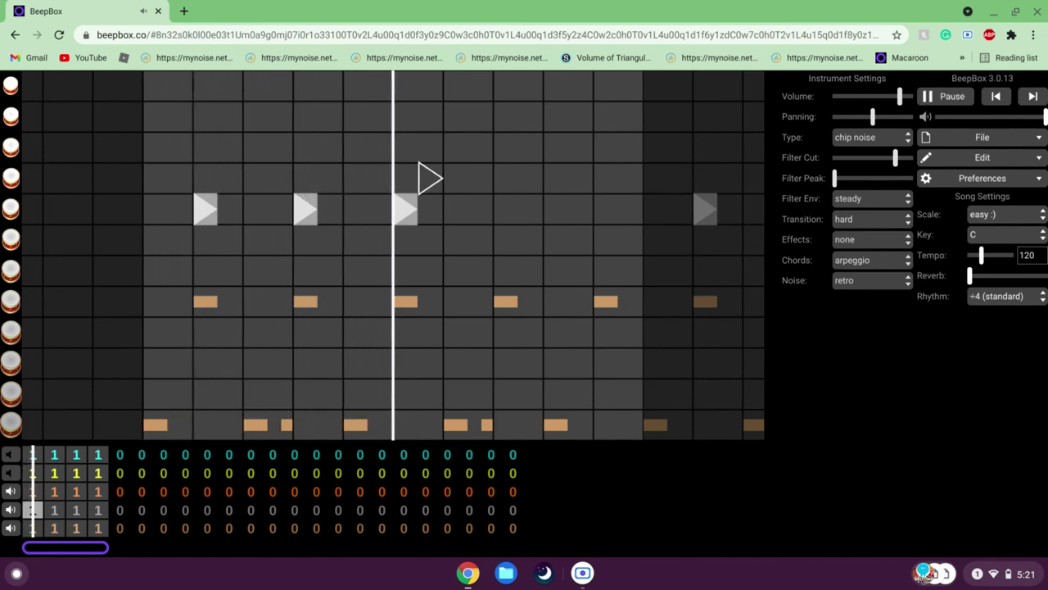
{"action": "key", "text": "space"}
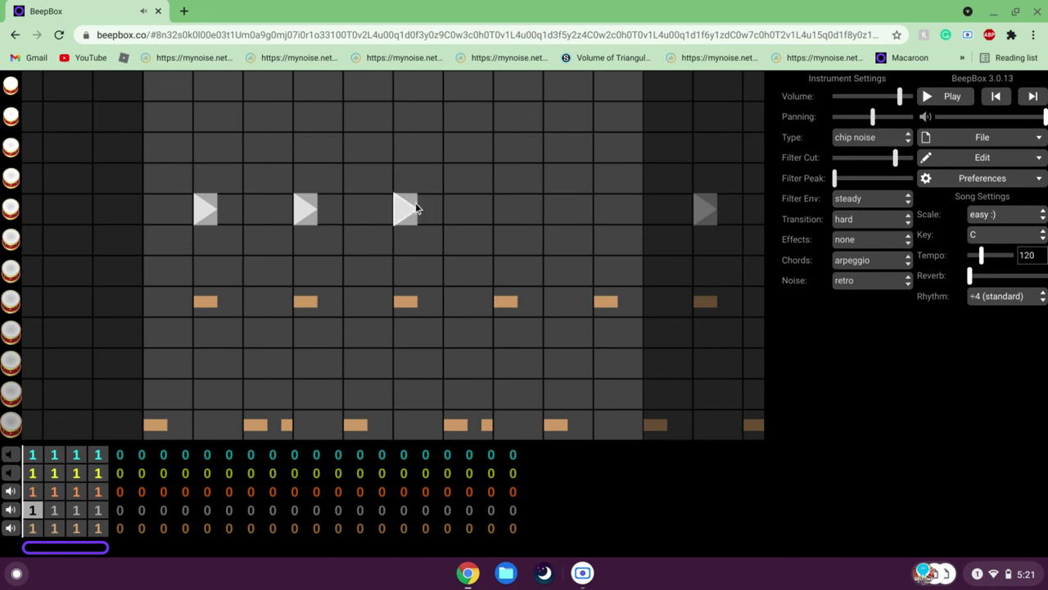
- In the chip noise channel's first bar, move the hits at beats 2, 4 and 6 to the eighth drum from the top and play
{"action": "left_click", "coordinate": [196, 292]}
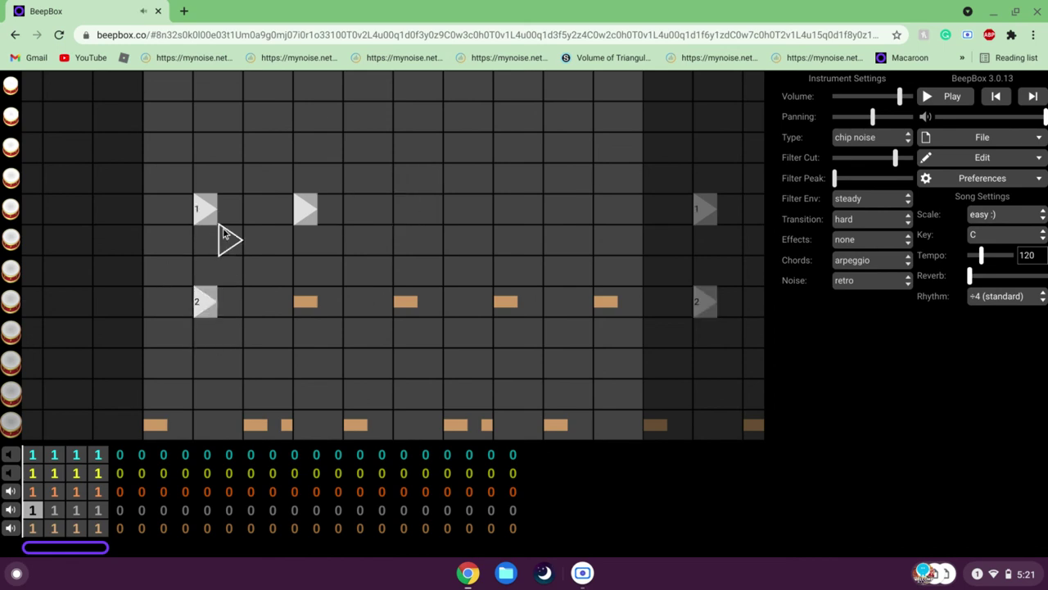
{"action": "left_click", "coordinate": [195, 198]}
{"action": "left_click", "coordinate": [302, 298]}
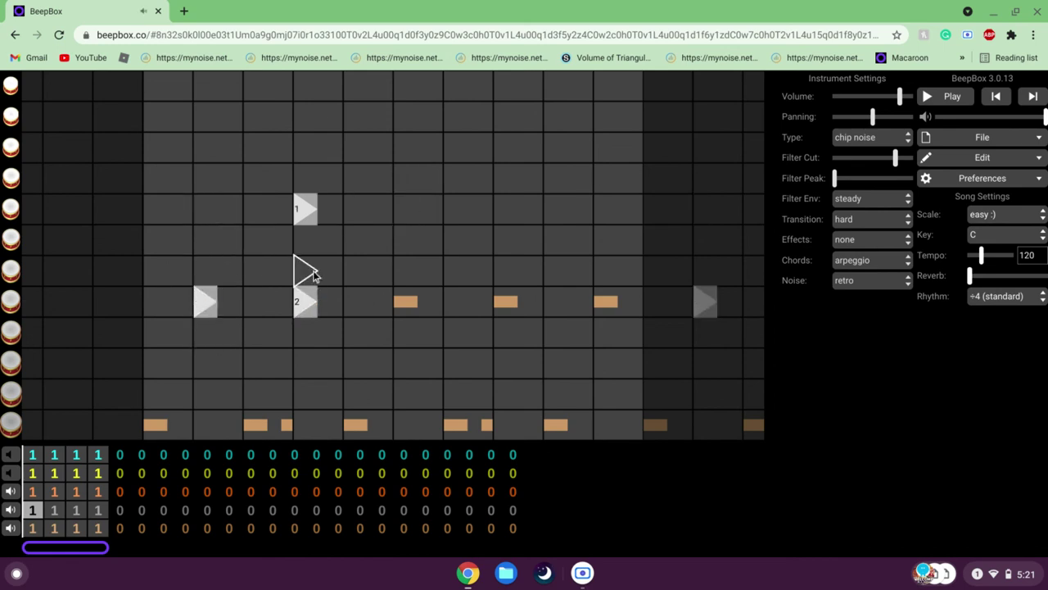
{"action": "left_click", "coordinate": [313, 212]}
{"action": "left_click", "coordinate": [407, 308]}
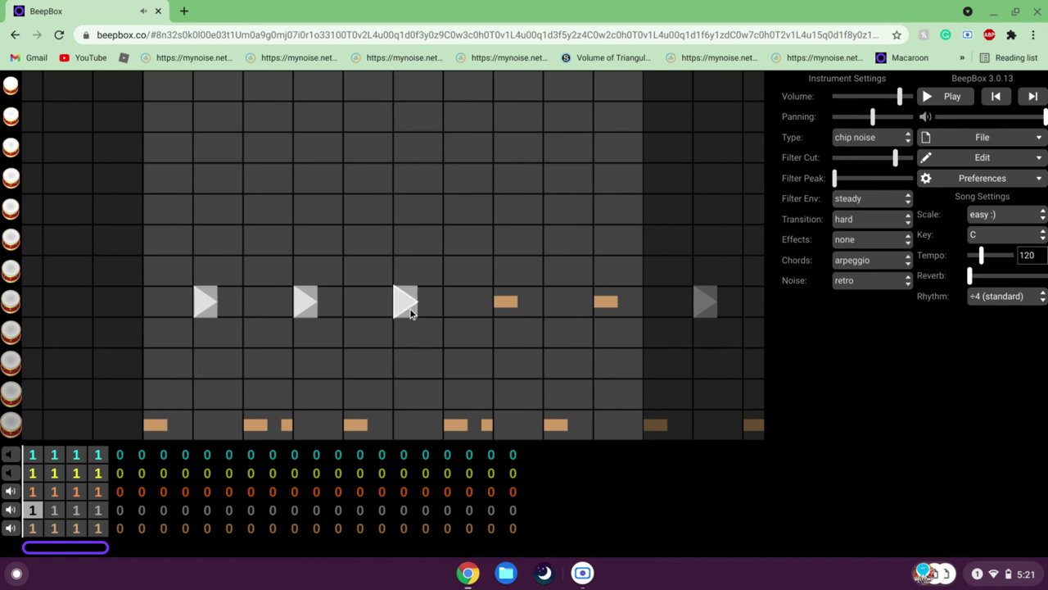
{"action": "key", "text": "space"}
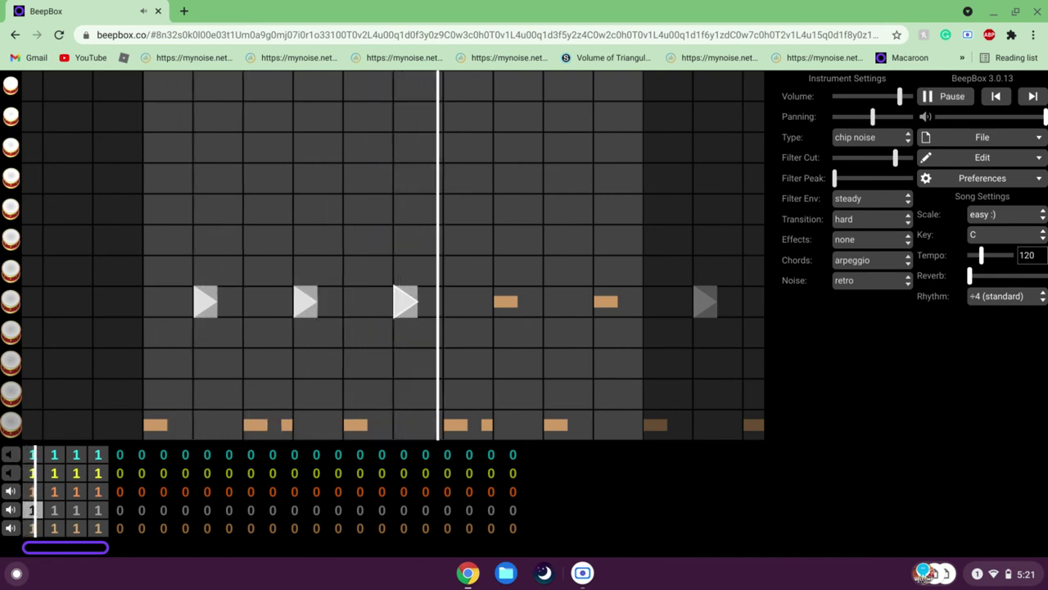
{"action": "key", "text": "space"}
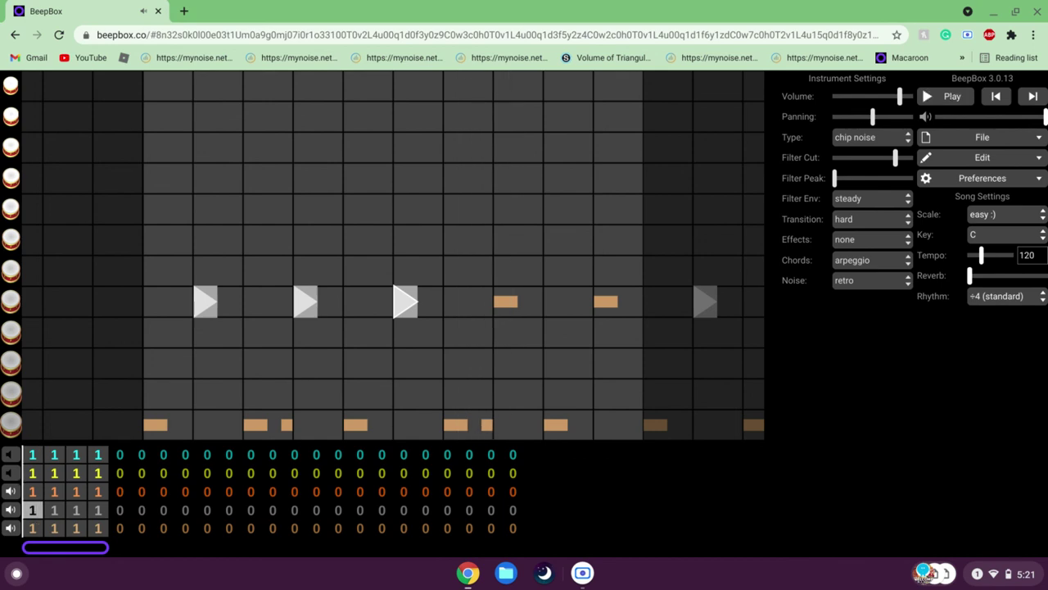
- Raise the three chip noise hits at beats 2, 4 and 6 to the seventh drum from the top and play the pattern
{"action": "left_click", "coordinate": [408, 279]}
{"action": "left_click", "coordinate": [309, 293]}
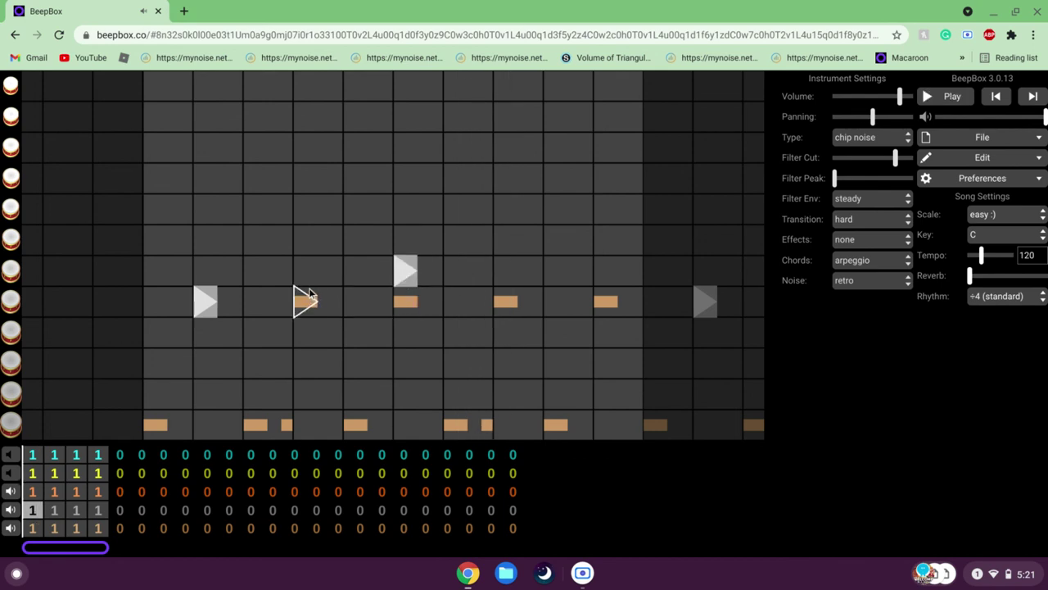
{"action": "left_click", "coordinate": [309, 285]}
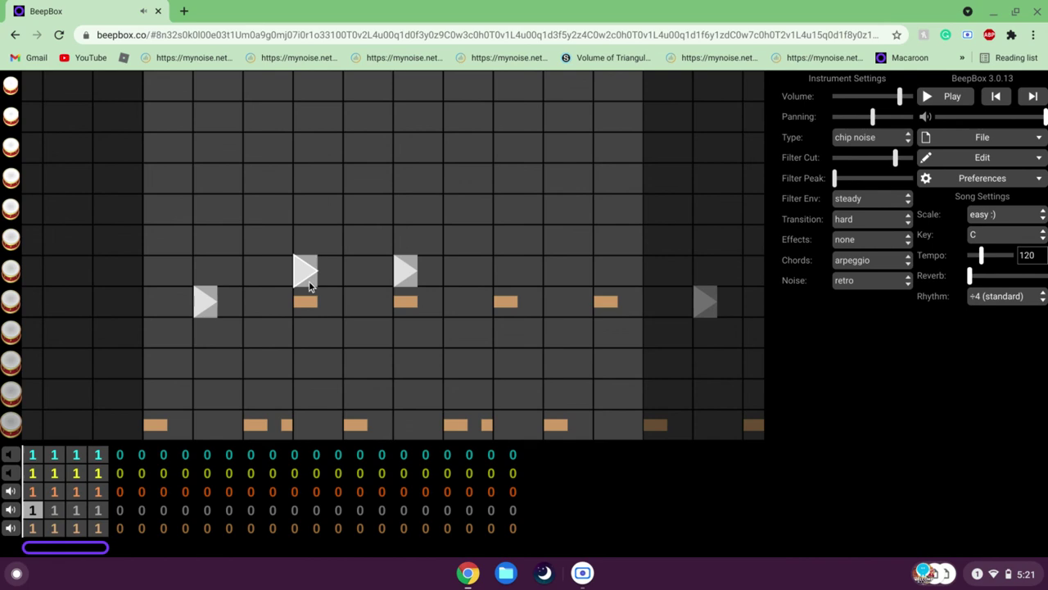
{"action": "left_click", "coordinate": [219, 308]}
{"action": "left_click", "coordinate": [212, 282]}
{"action": "key", "text": "space"}
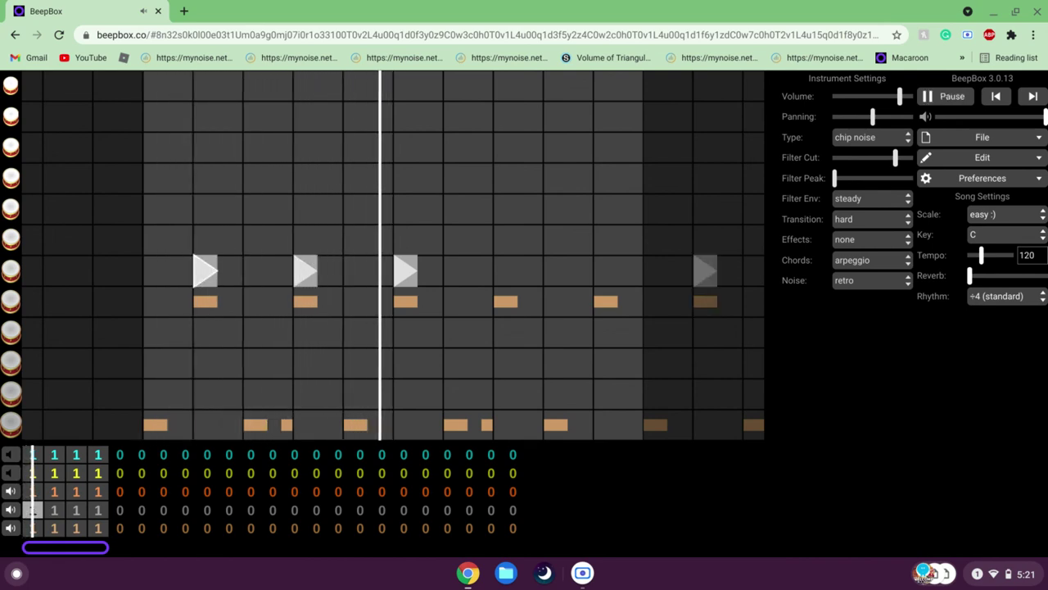
{"action": "key", "text": "space"}
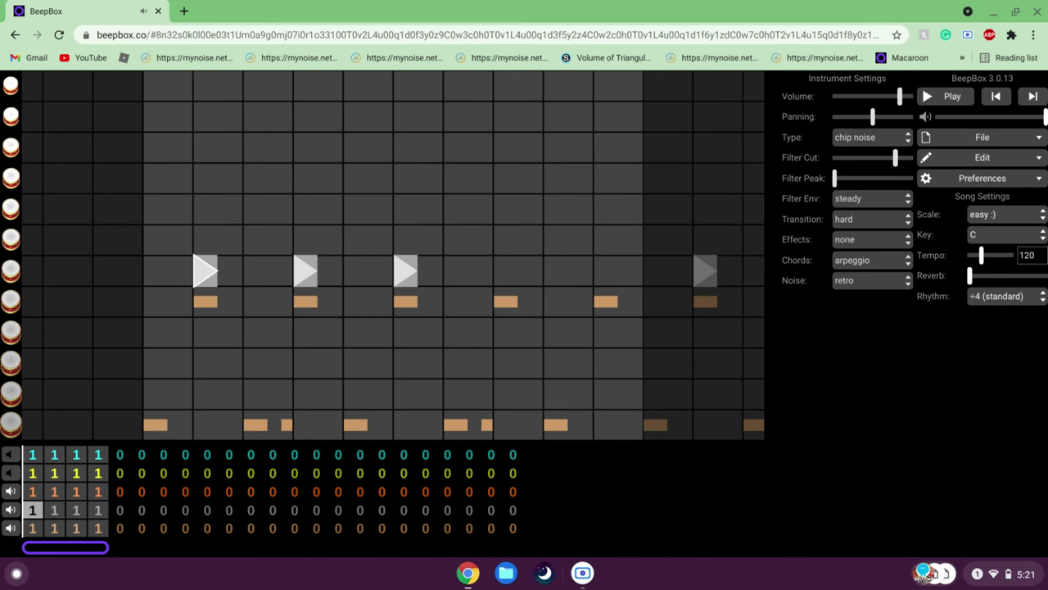
- Place the chip noise hits on the sixth drum from the top at beats 2, 4, 6, 8 and 10 and play the song
{"action": "left_click", "coordinate": [205, 267]}
{"action": "left_click", "coordinate": [206, 238]}
{"action": "left_click", "coordinate": [299, 246]}
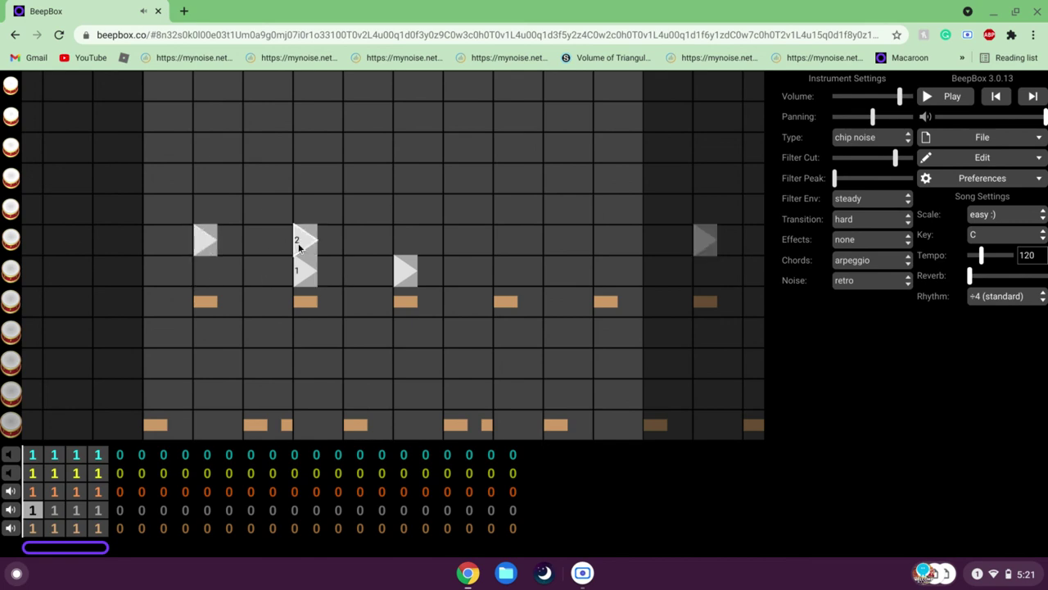
{"action": "left_click", "coordinate": [404, 239]}
{"action": "left_click", "coordinate": [406, 271]}
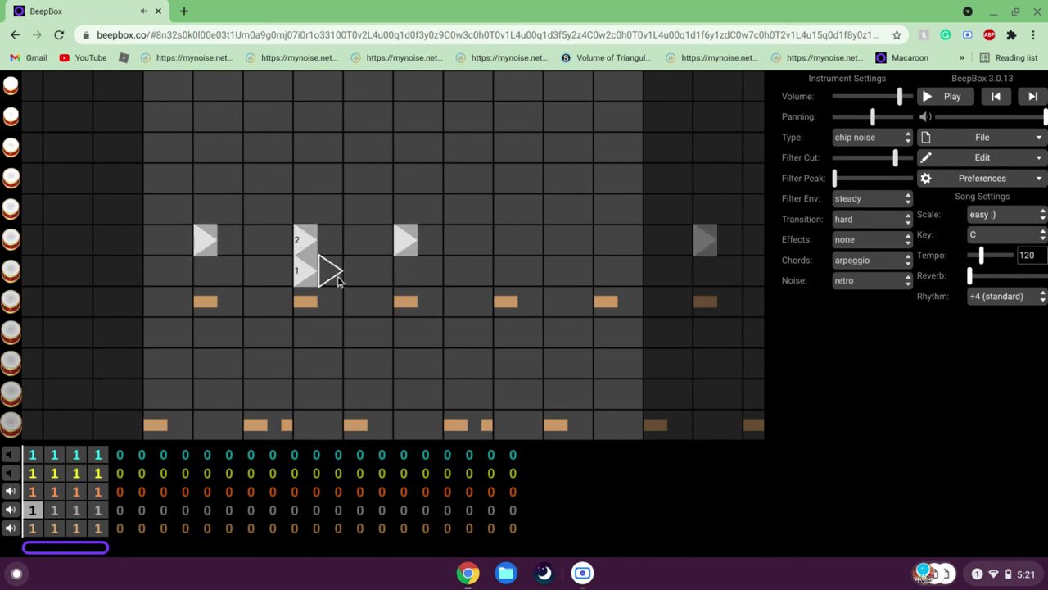
{"action": "left_click", "coordinate": [304, 273]}
{"action": "left_click", "coordinate": [502, 239]}
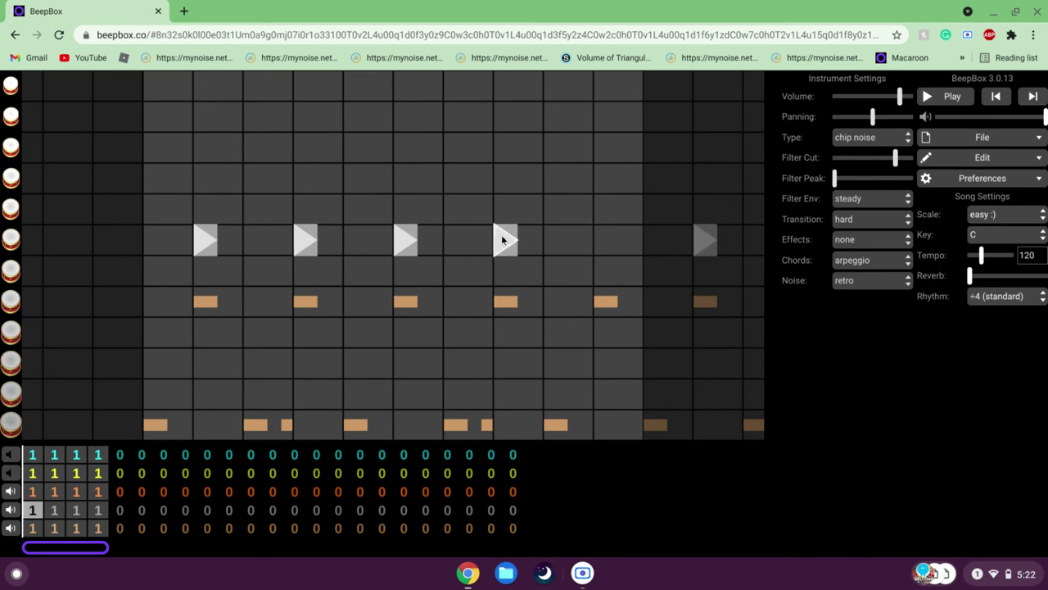
{"action": "left_click", "coordinate": [599, 238]}
{"action": "key", "text": "space"}
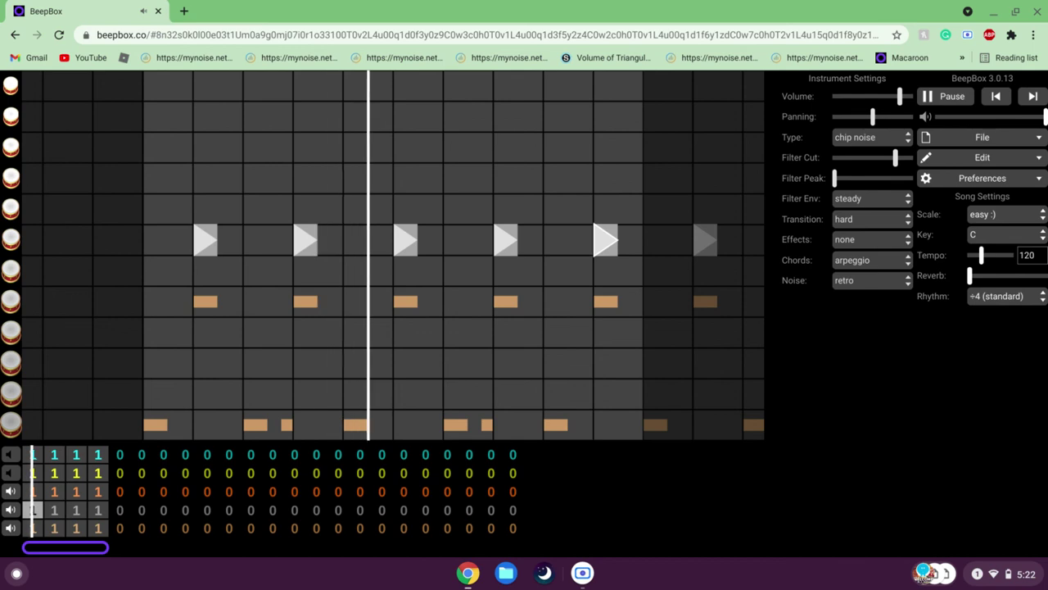
{"action": "key", "text": "space"}
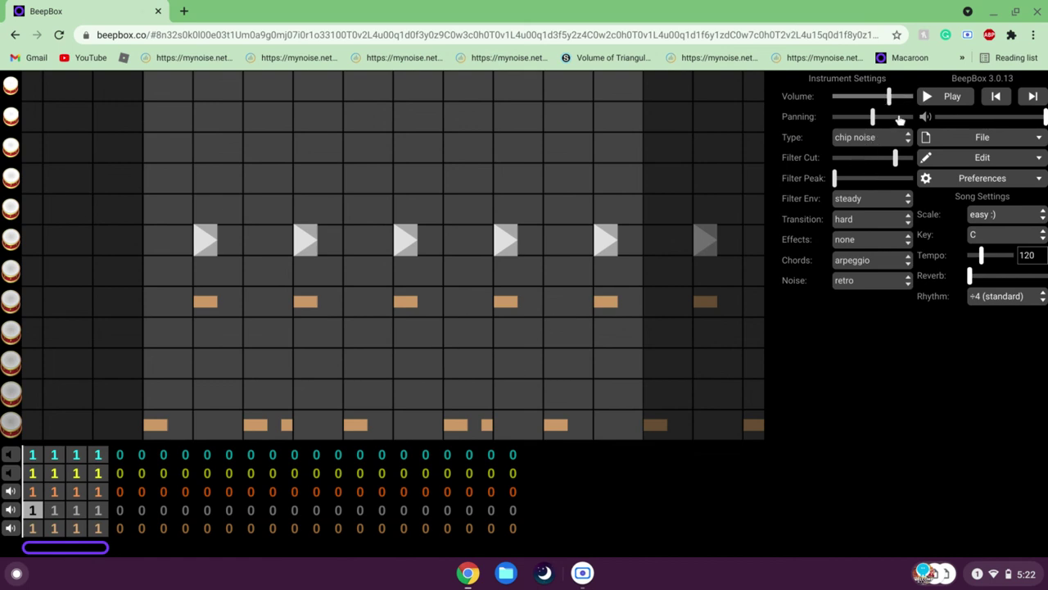
- Pan the chip noise instrument about three quarters to the right and lower its volume to slightly above the middle, testing it with playback
{"action": "left_click", "coordinate": [895, 114]}
{"action": "key", "text": "space"}
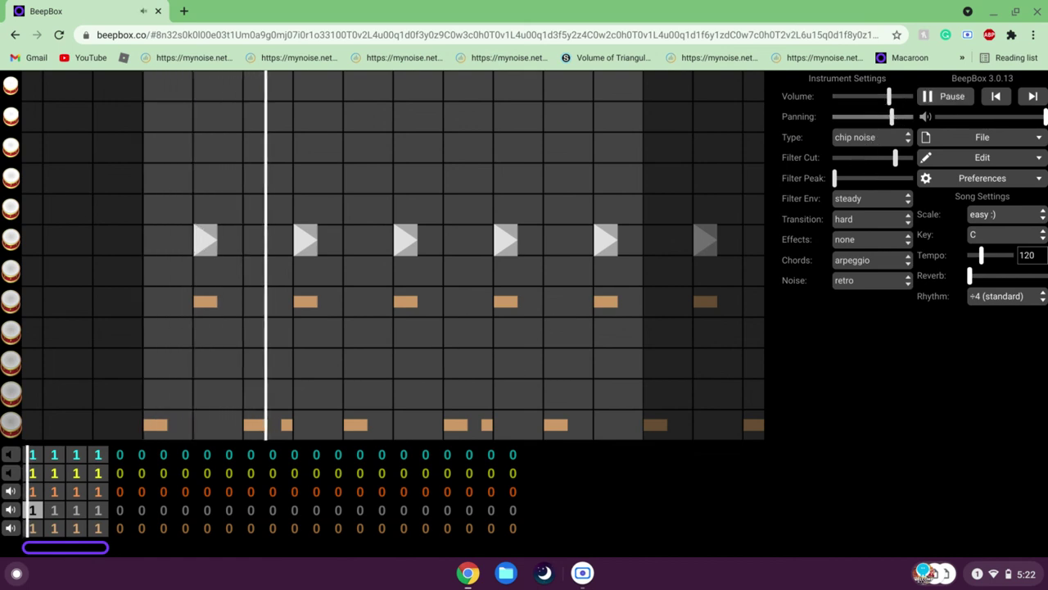
{"action": "key", "text": "space"}
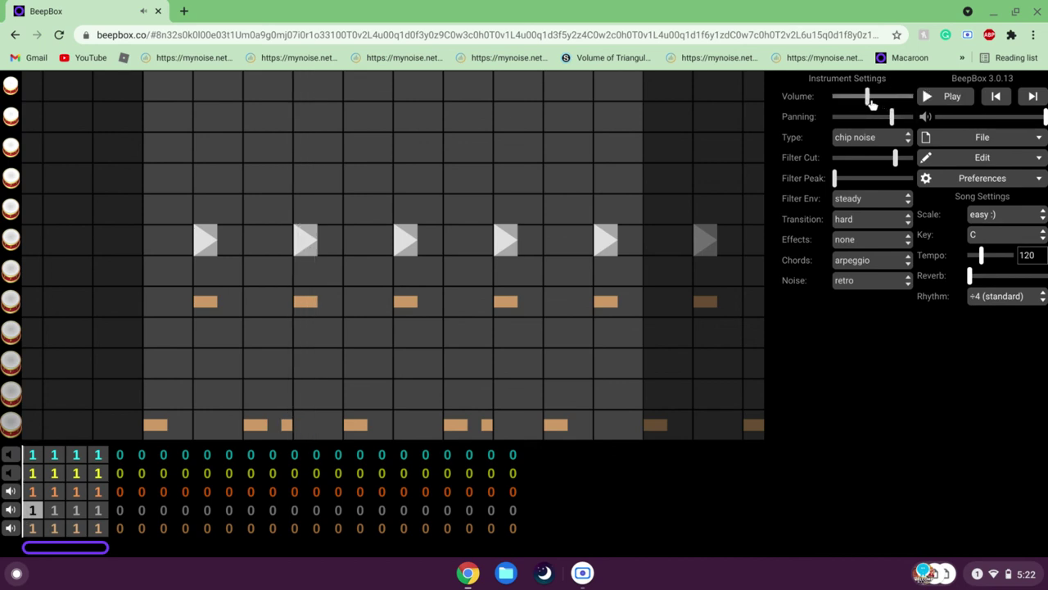
{"action": "key", "text": "space"}
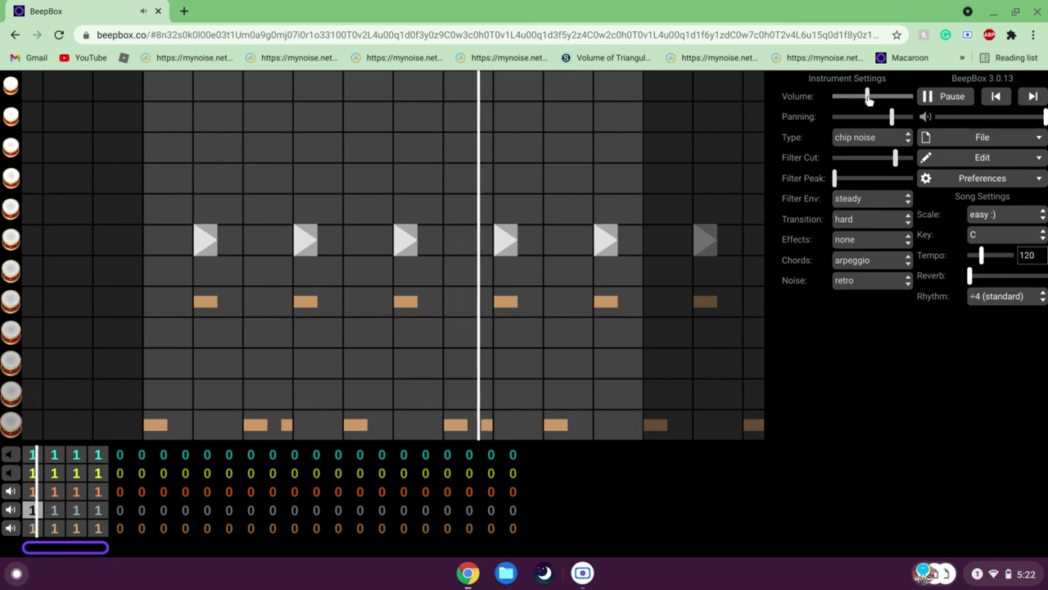
{"action": "left_click_drag", "start_coordinate": [868, 97], "coordinate": [876, 97]}
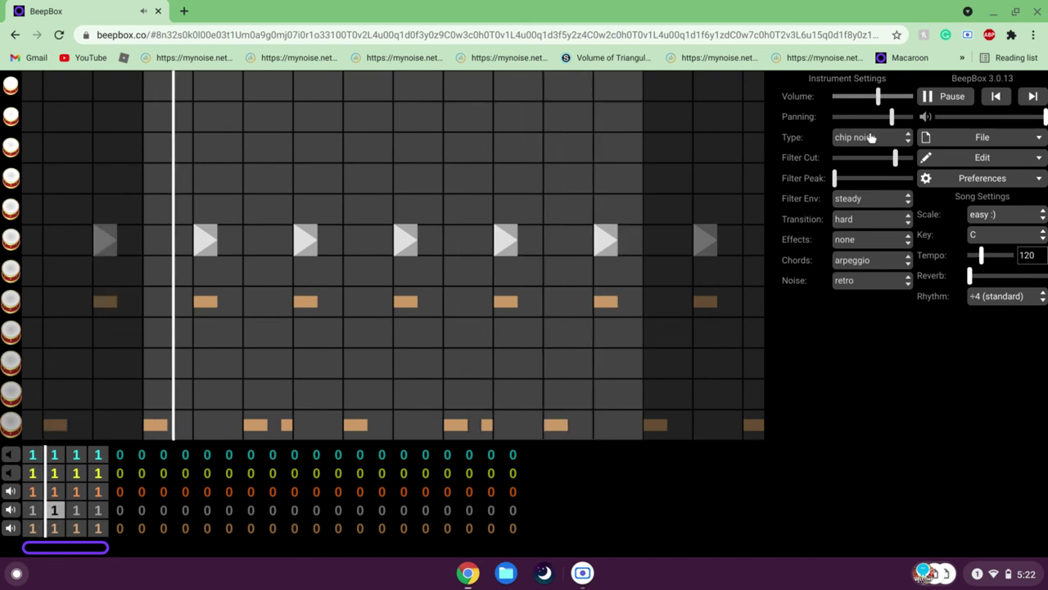
- Switch the instrument type to basic noise with a slightly raised filter peak, and solo its channel during playback
{"action": "mouse_move", "coordinate": [836, 178]}
{"action": "left_mouse_down"}
{"action": "mouse_move", "coordinate": [865, 158]}
{"action": "mouse_move", "coordinate": [855, 178]}
{"action": "left_mouse_up"}
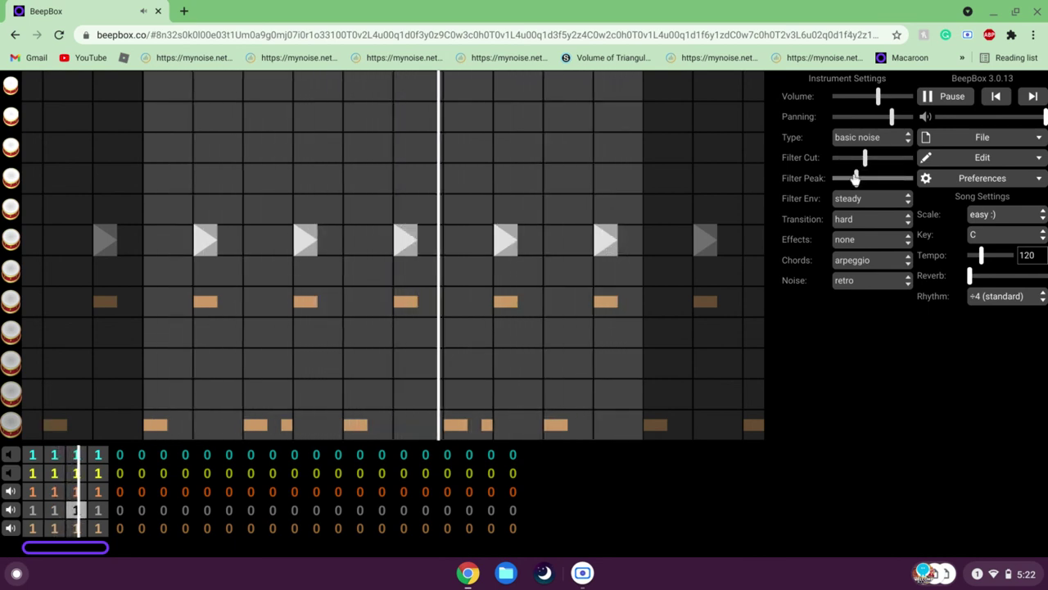
{"action": "left_click", "coordinate": [844, 179]}
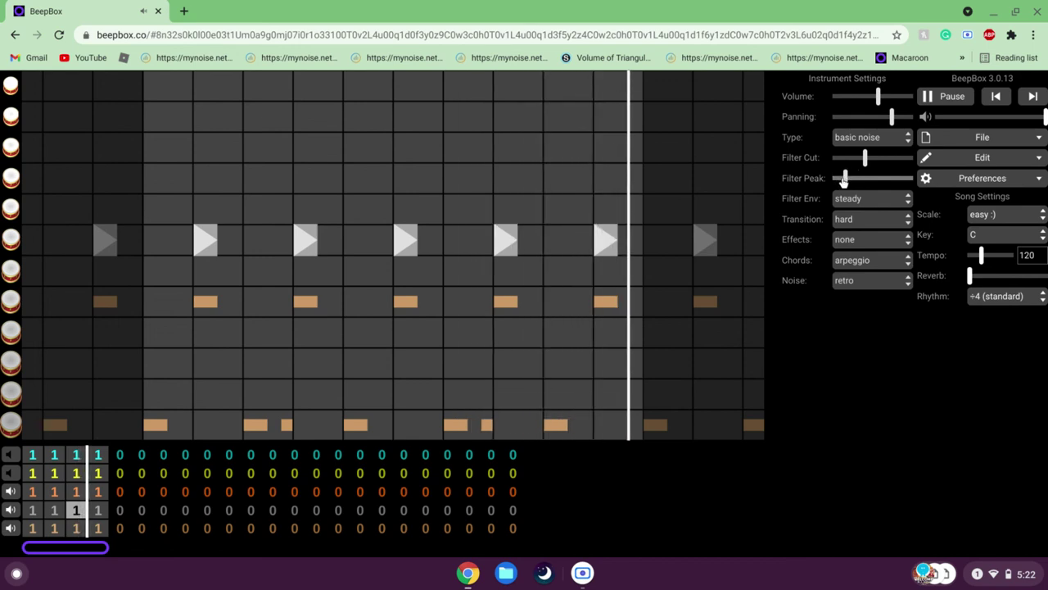
{"action": "left_click", "coordinate": [10, 528]}
{"action": "left_click", "coordinate": [10, 509]}
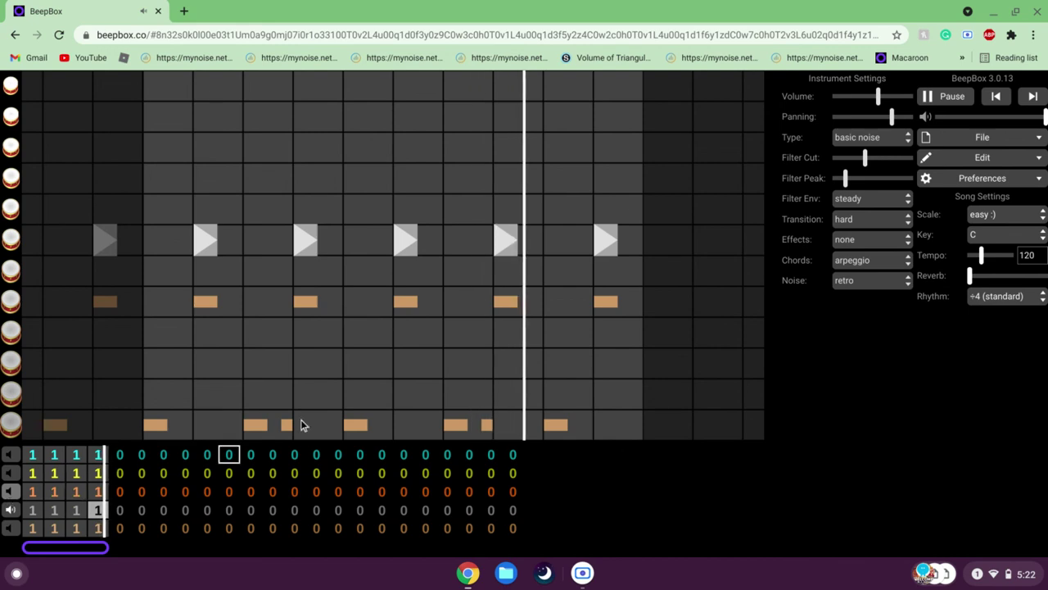
{"action": "key", "text": "space"}
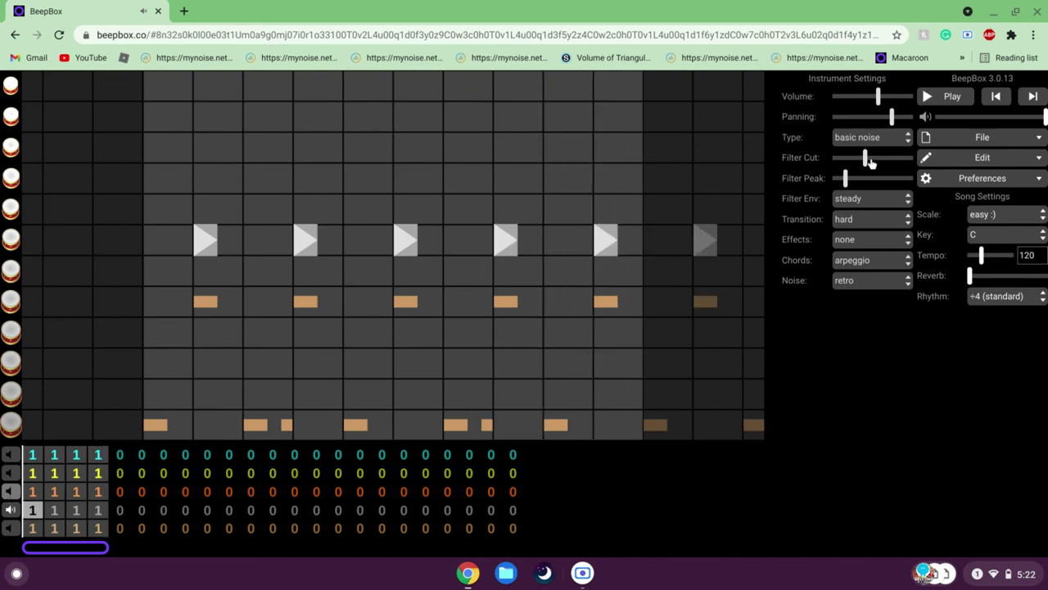
- Try high and middle filter cut levels on the basic noise during playback and leave the filter cut at about a third
{"action": "left_click_drag", "start_coordinate": [871, 162], "coordinate": [891, 159]}
{"action": "key", "text": "space"}
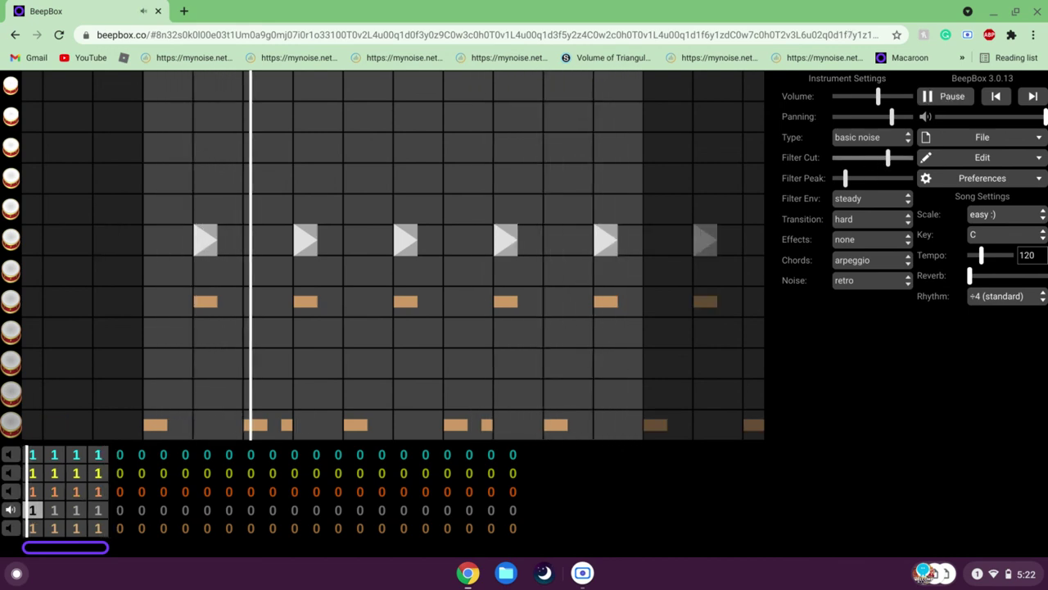
{"action": "left_click_drag", "start_coordinate": [889, 159], "coordinate": [874, 162]}
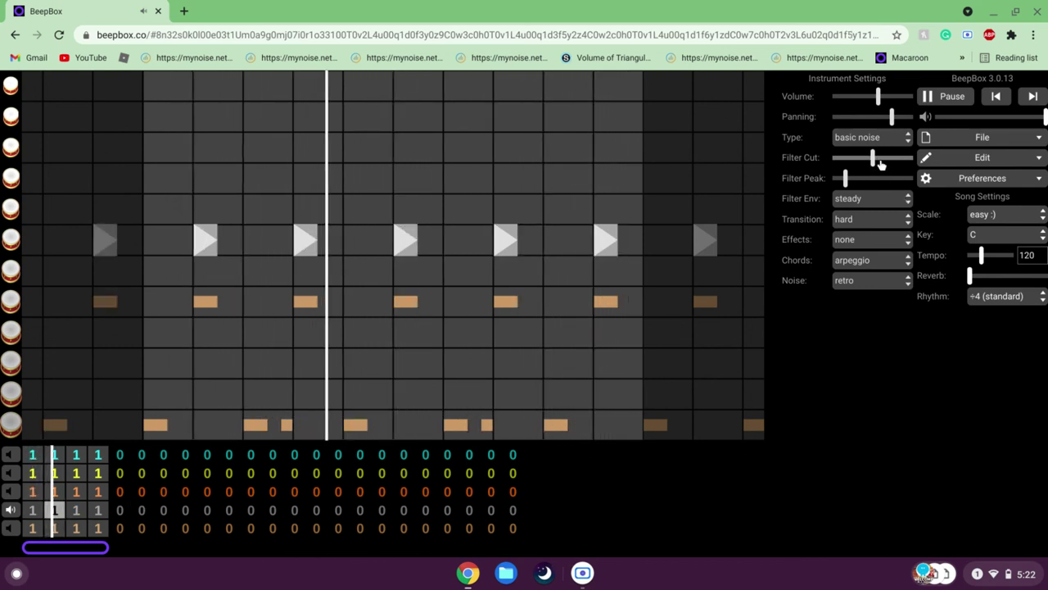
{"action": "left_click_drag", "start_coordinate": [874, 160], "coordinate": [860, 163]}
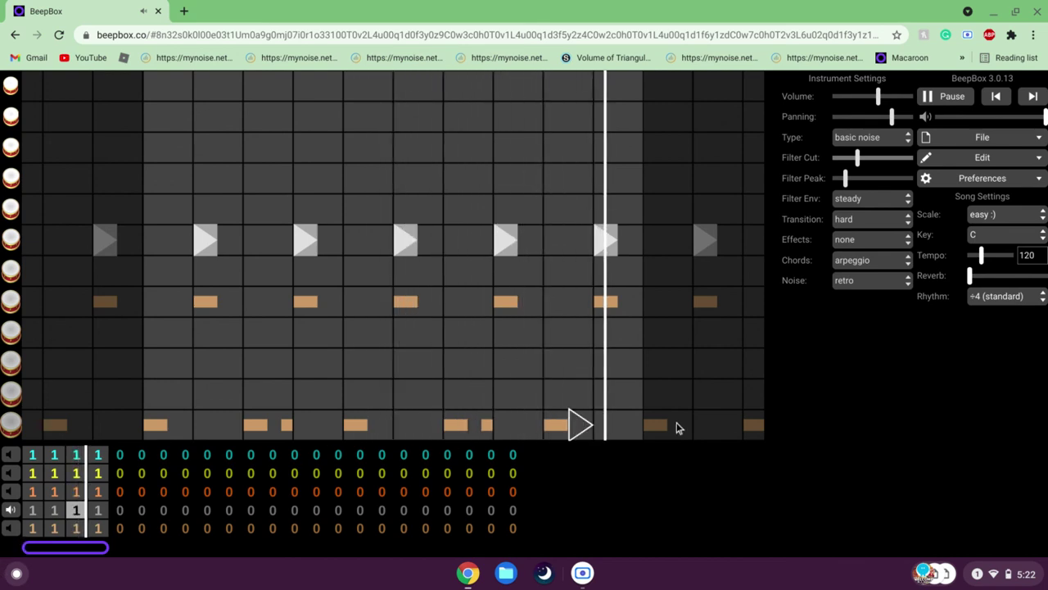
{"action": "key", "text": "space"}
- Set the basic noise effects to reverb, and look through the transition and filter envelope options, keeping hard and steady
{"action": "left_click", "coordinate": [846, 238]}
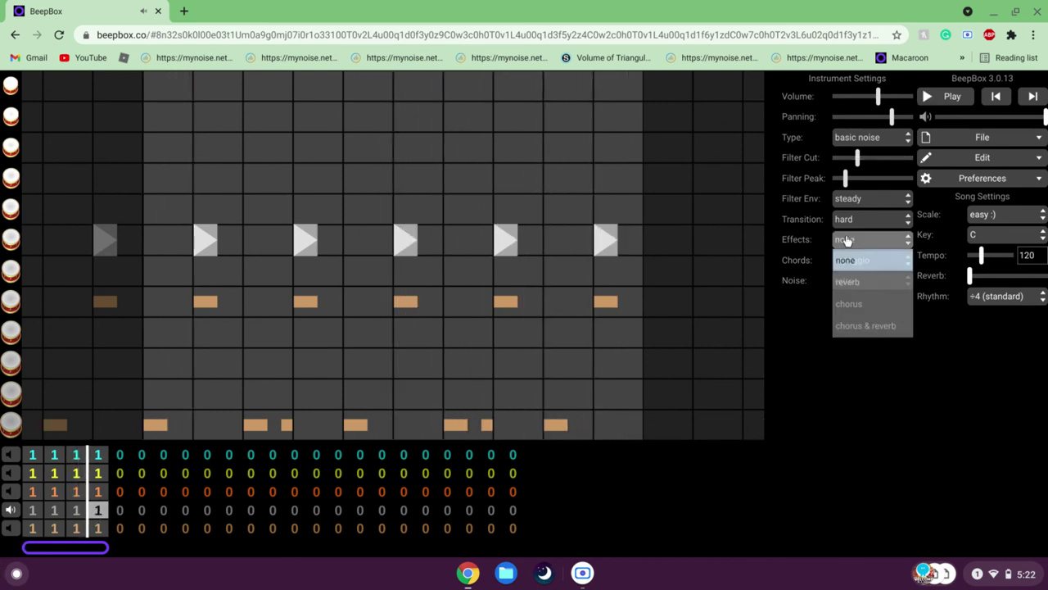
{"action": "left_click", "coordinate": [862, 283]}
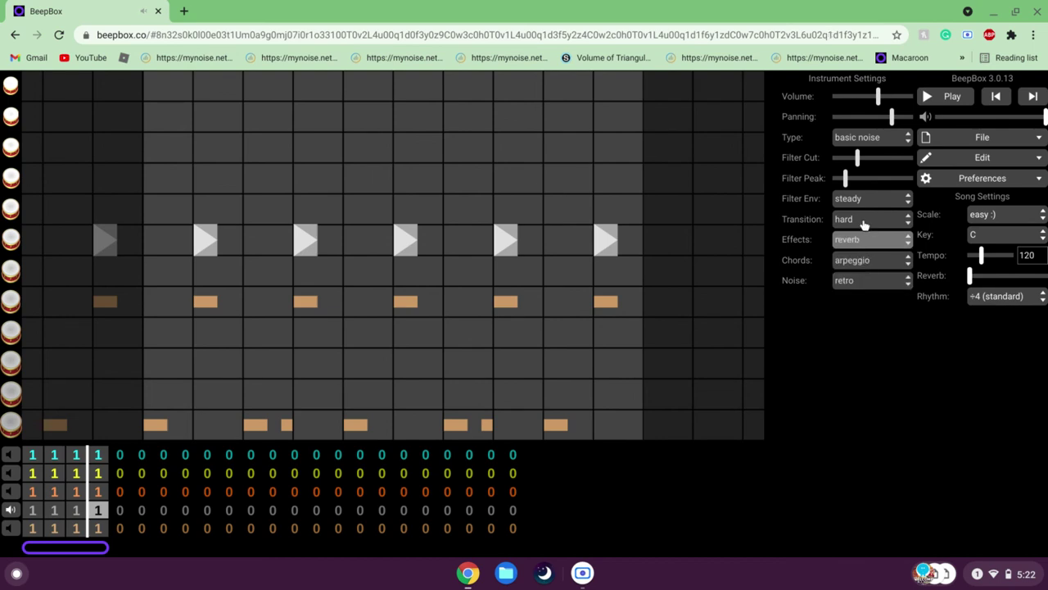
{"action": "left_click", "coordinate": [864, 223]}
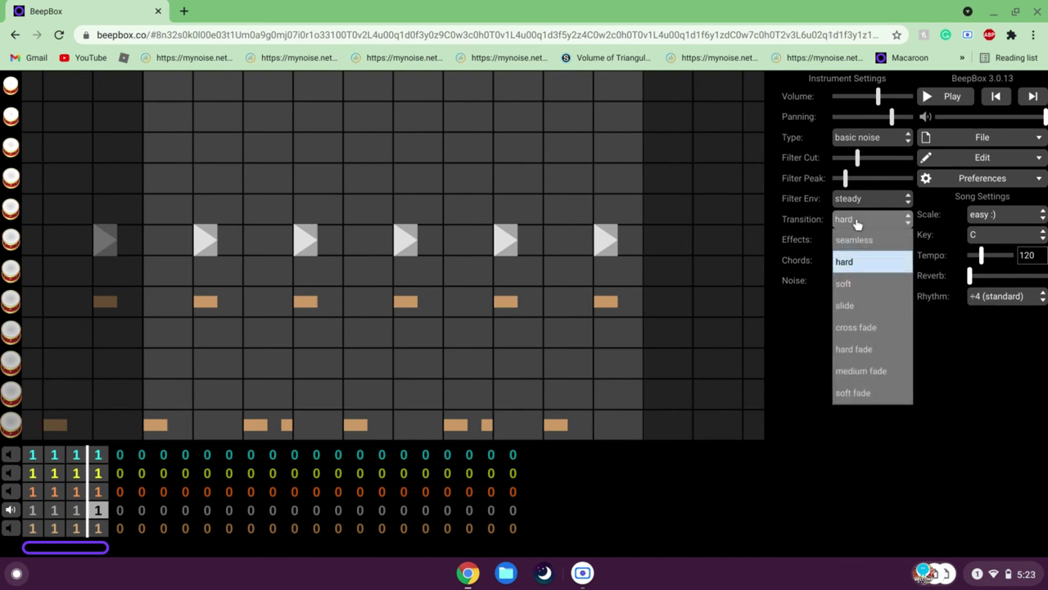
{"action": "left_click", "coordinate": [862, 265]}
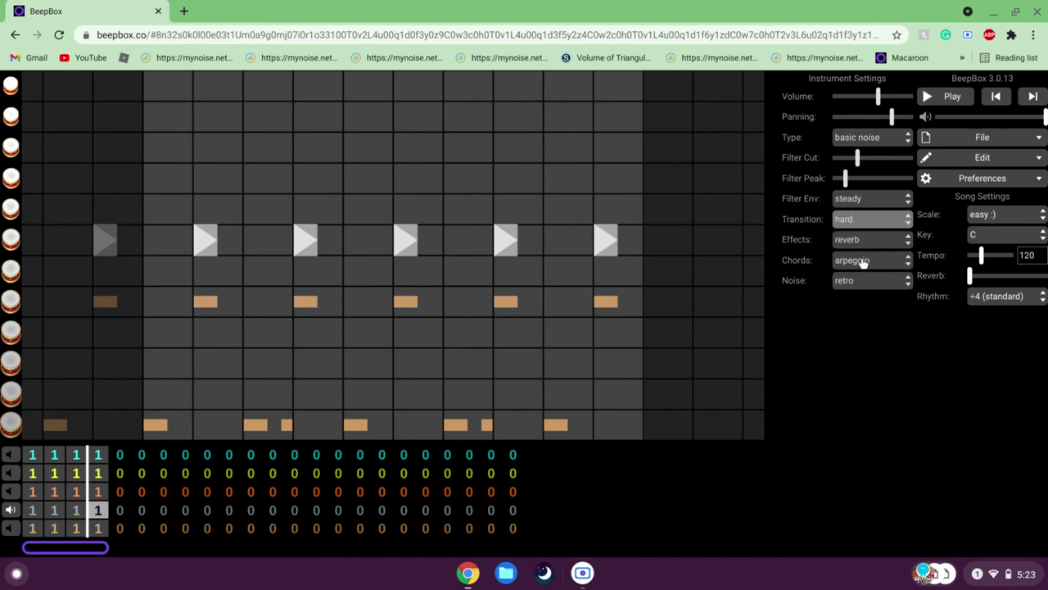
{"action": "left_click", "coordinate": [847, 204]}
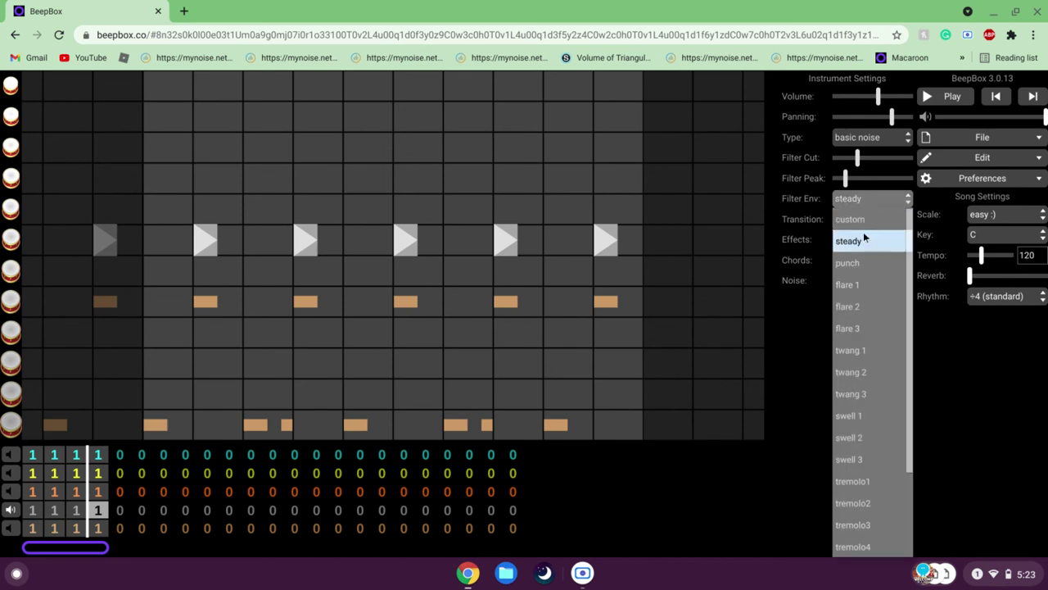
{"action": "scroll", "coordinate": [880, 305], "scroll_direction": "down", "scroll_amount": 2}
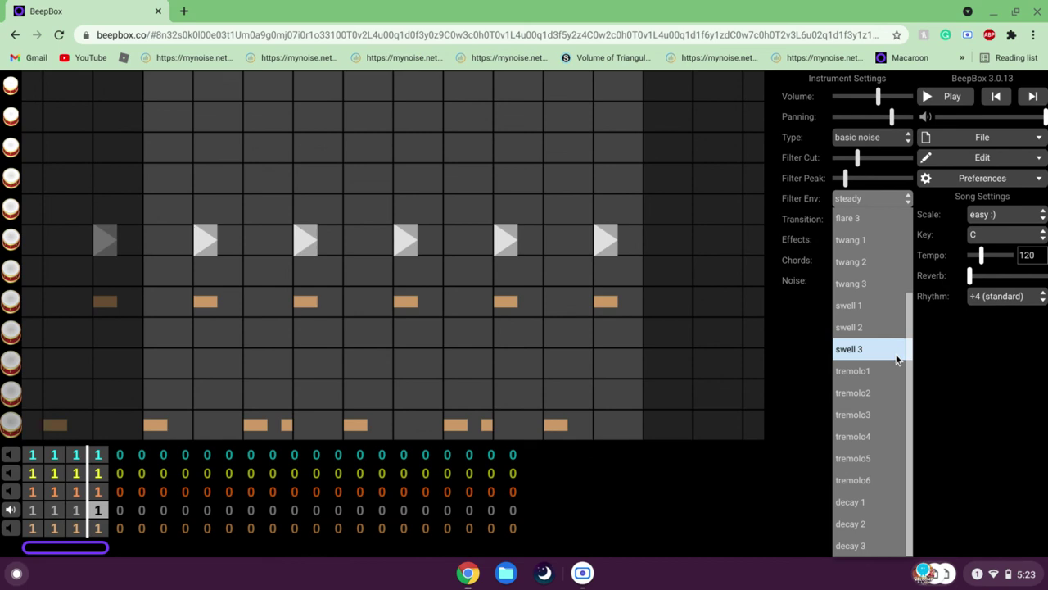
{"action": "scroll", "coordinate": [896, 353], "scroll_direction": "up", "scroll_amount": 2}
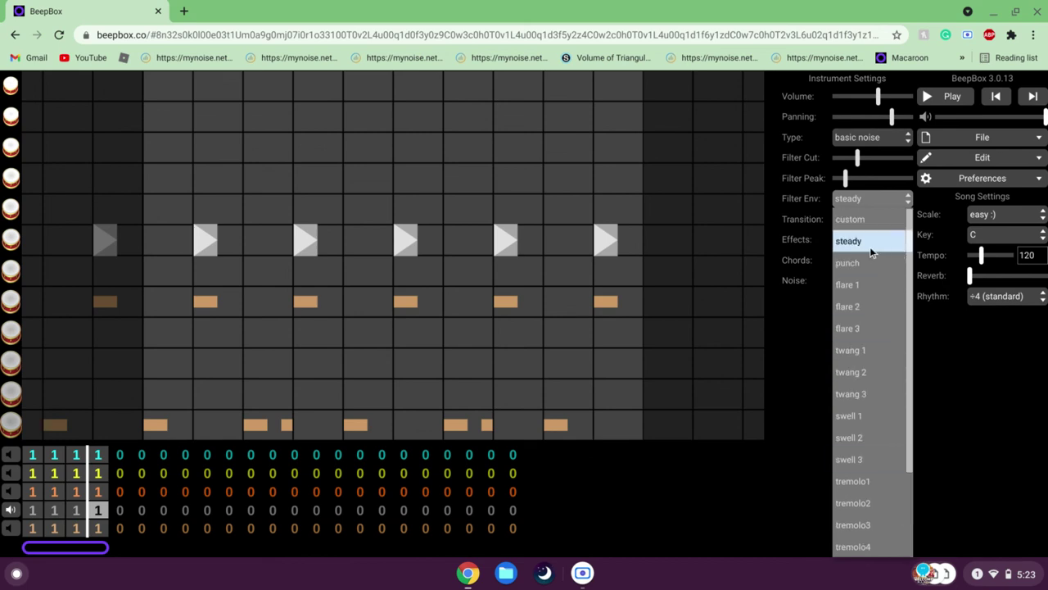
{"action": "left_click", "coordinate": [993, 397]}
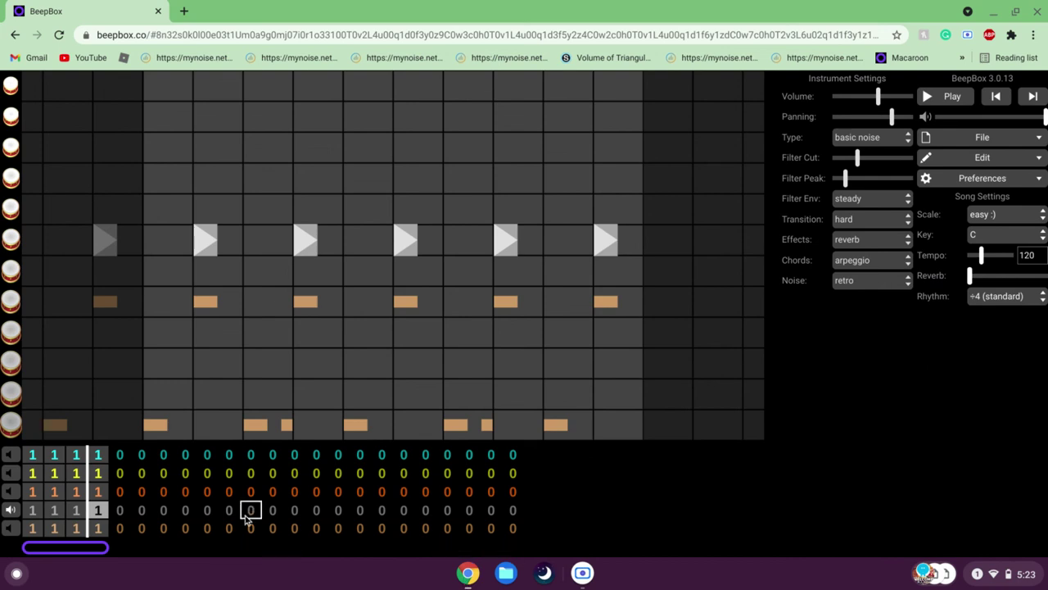
- Unmute all five channels, switch to the first channel's opening bar and play the whole song
{"action": "left_click", "coordinate": [10, 475]}
{"action": "left_click", "coordinate": [6, 460]}
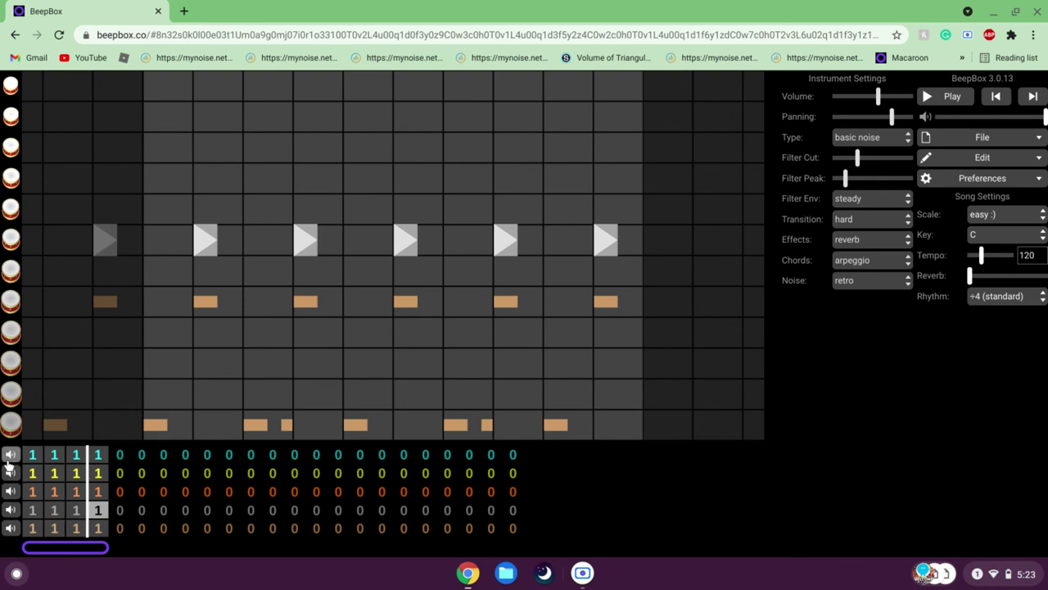
{"action": "left_click", "coordinate": [30, 457]}
{"action": "key", "text": "space"}
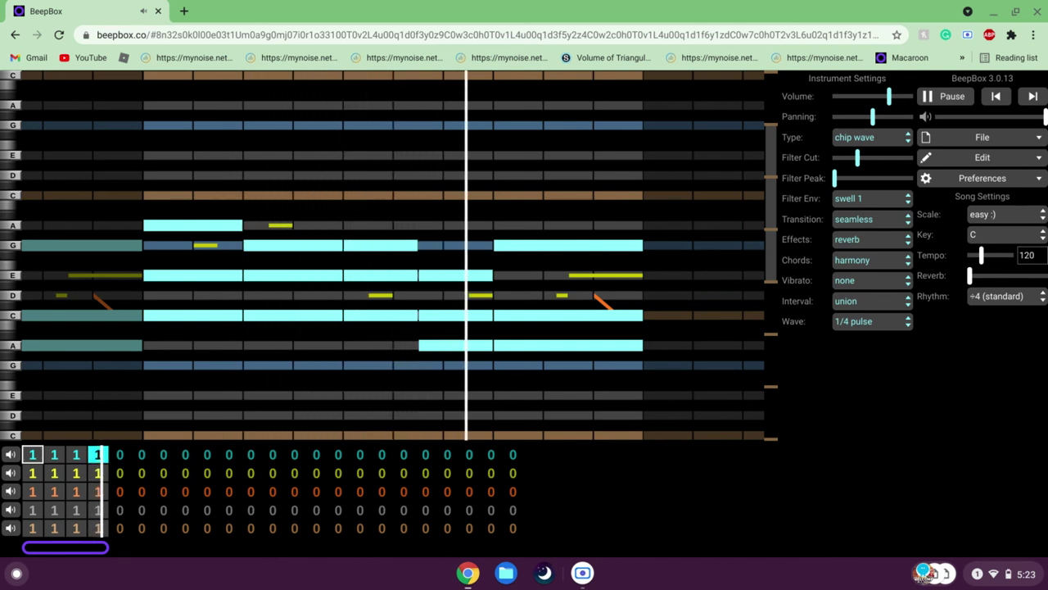
- Stop playback, try pattern 2 in the first channel's second bar, compare it with the first bar and restore pattern 1
{"action": "key", "text": "space"}
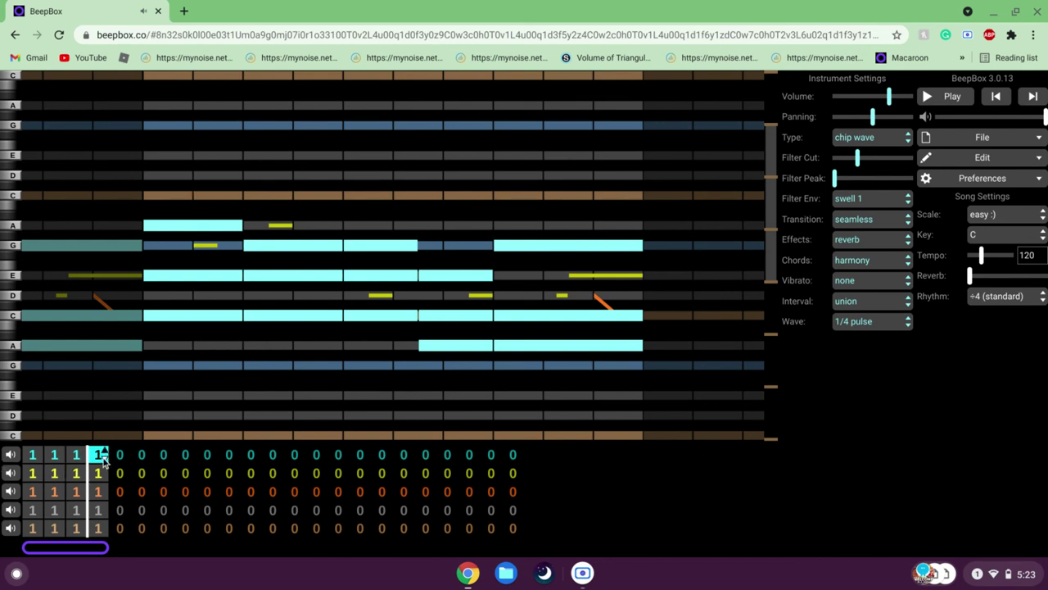
{"action": "left_click", "coordinate": [54, 456]}
{"action": "left_click", "coordinate": [53, 454]}
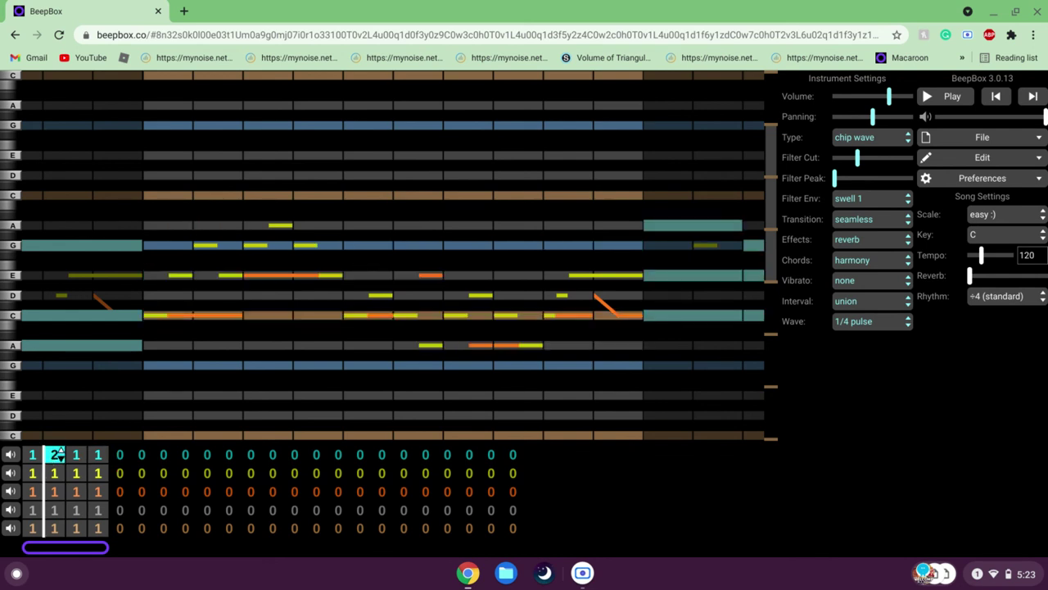
{"action": "left_click", "coordinate": [30, 456]}
{"action": "left_click", "coordinate": [56, 457]}
{"action": "key", "text": "1"}
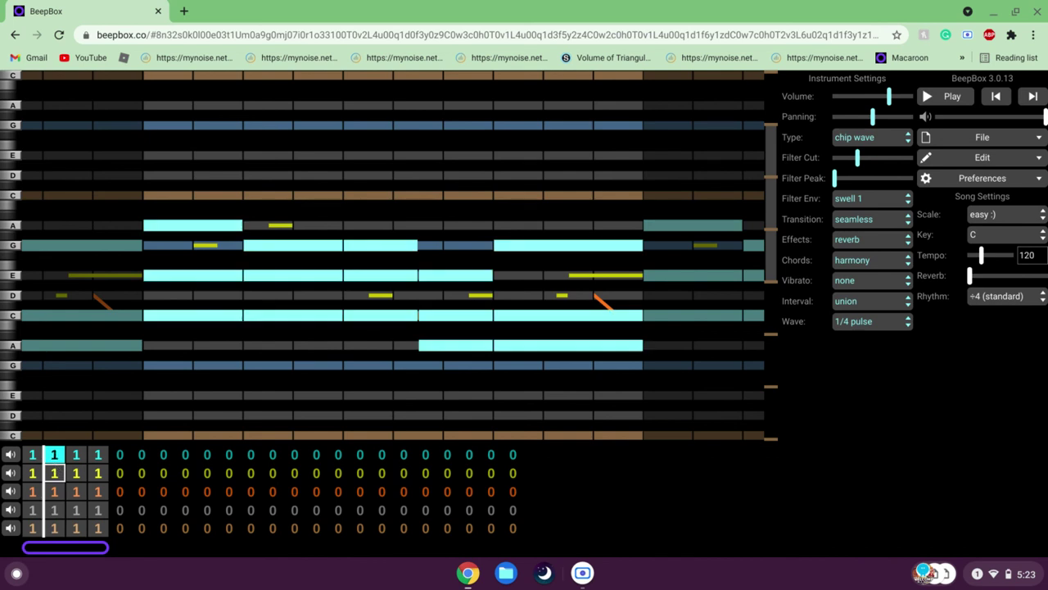
- Assign pattern 2 to the second channel's second bar and copy the notes of its first bar into that pattern
{"action": "left_click", "coordinate": [54, 472]}
{"action": "key", "text": "2"}
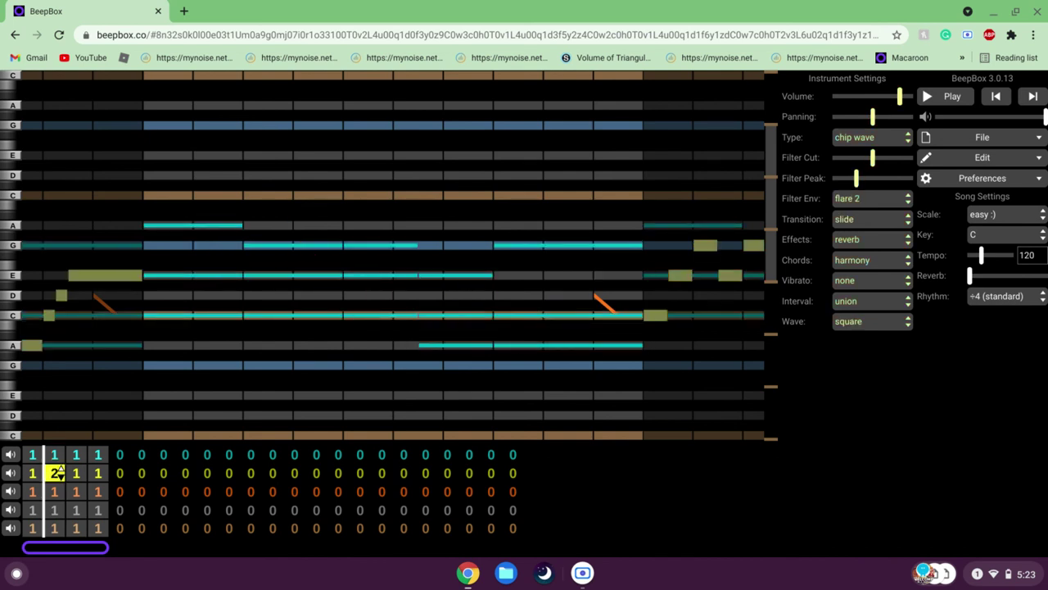
{"action": "left_click", "coordinate": [32, 473]}
{"action": "left_click", "coordinate": [52, 478]}
{"action": "left_click", "coordinate": [36, 474]}
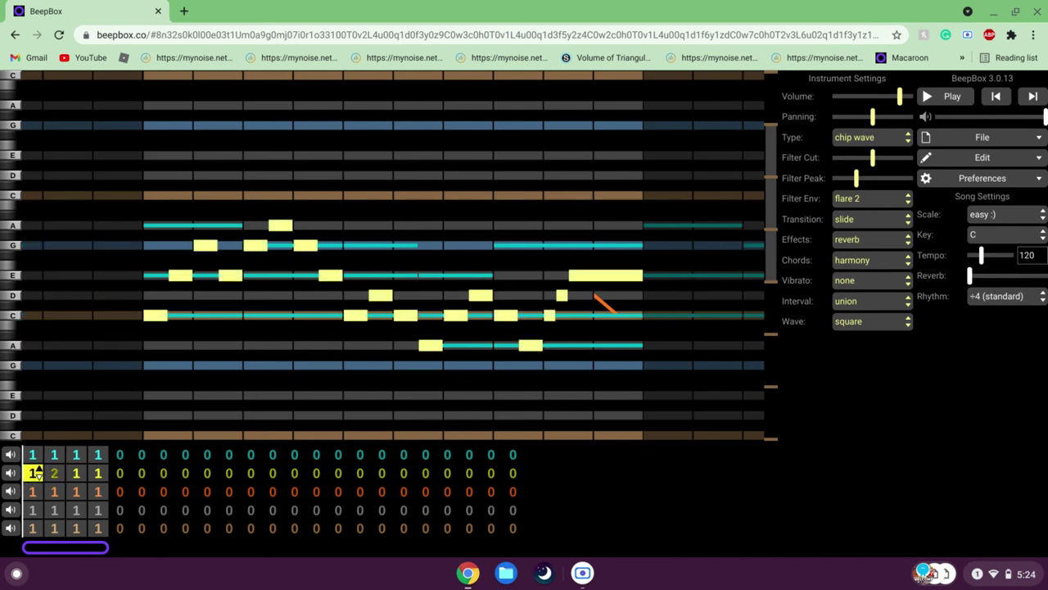
{"action": "left_click", "coordinate": [54, 475]}
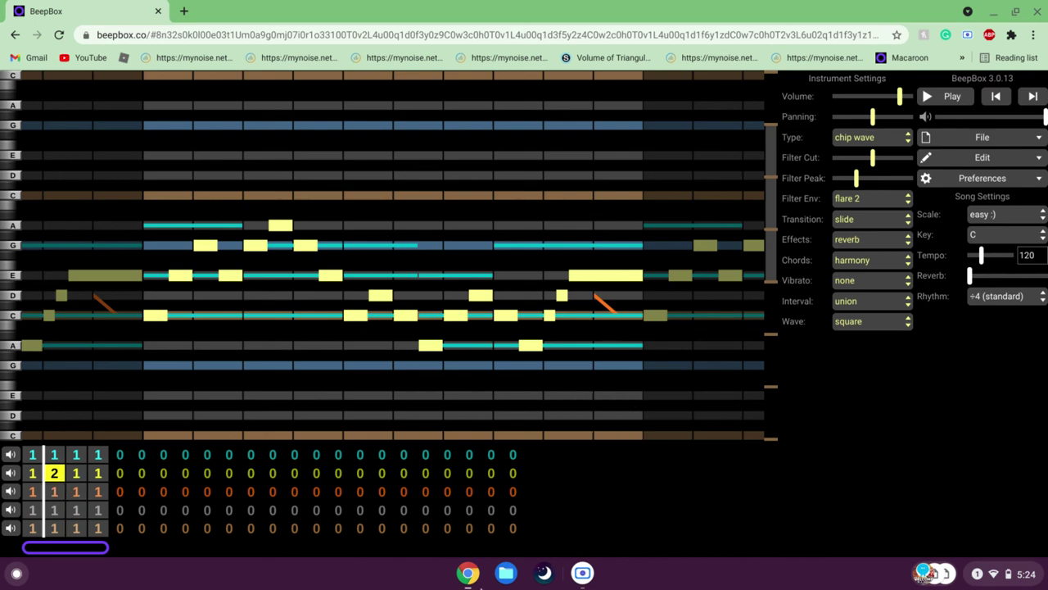
{"action": "left_click", "coordinate": [587, 581]}
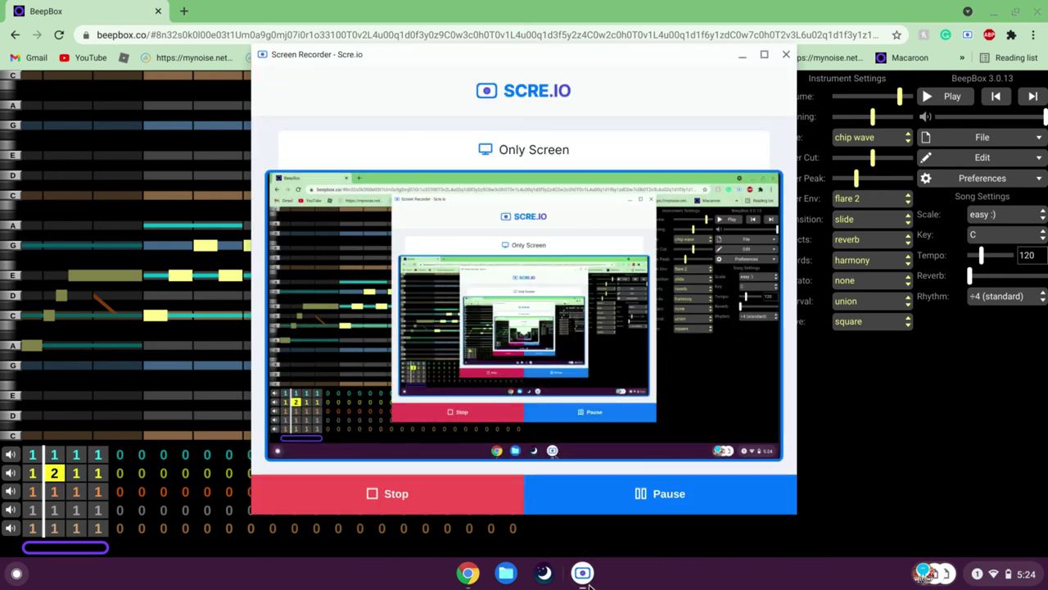